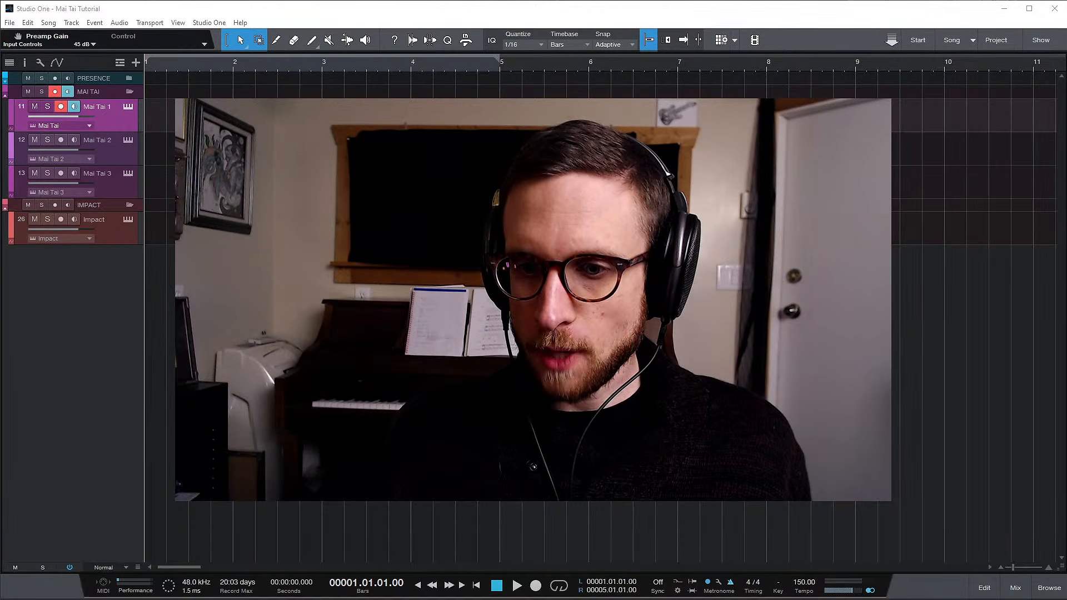
Open the Mai Tai 1 track's instrument editor and reposition its window over the arrangement
key(alt+Tab)
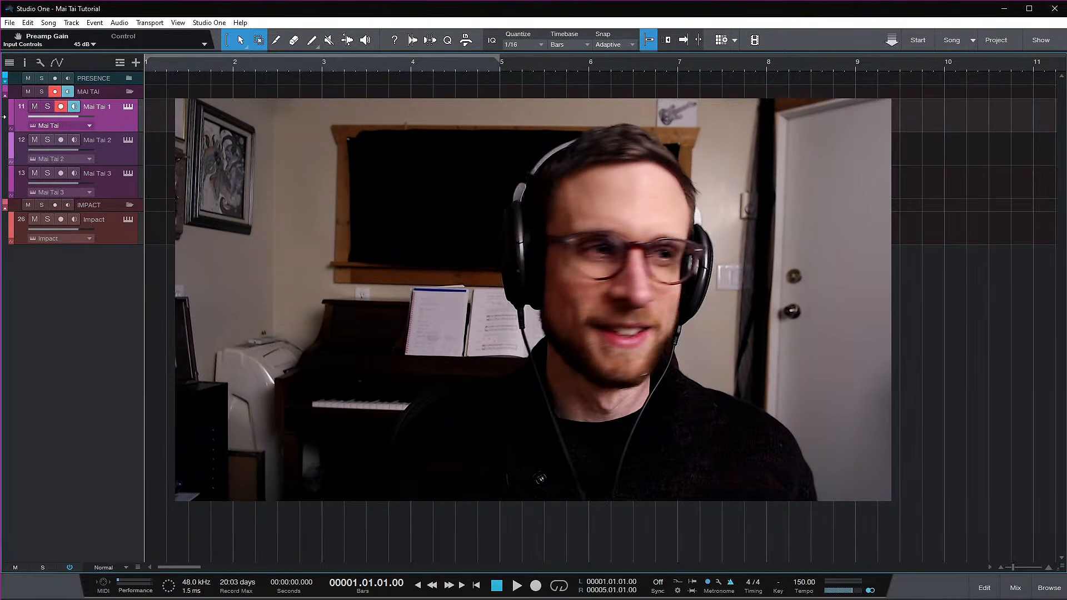
click(130, 108)
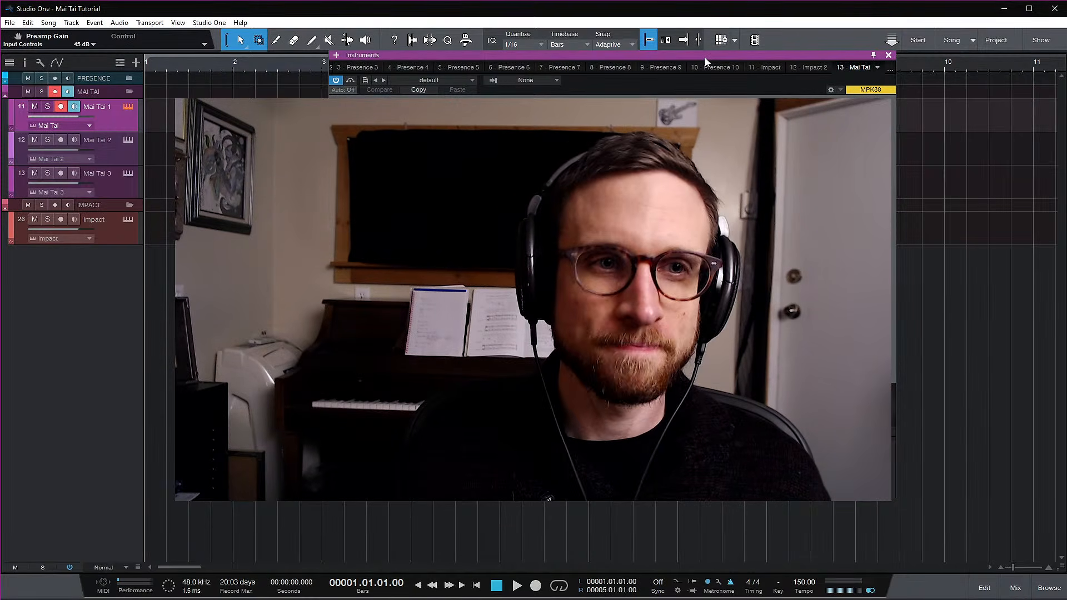
drag(631, 58, 612, 36)
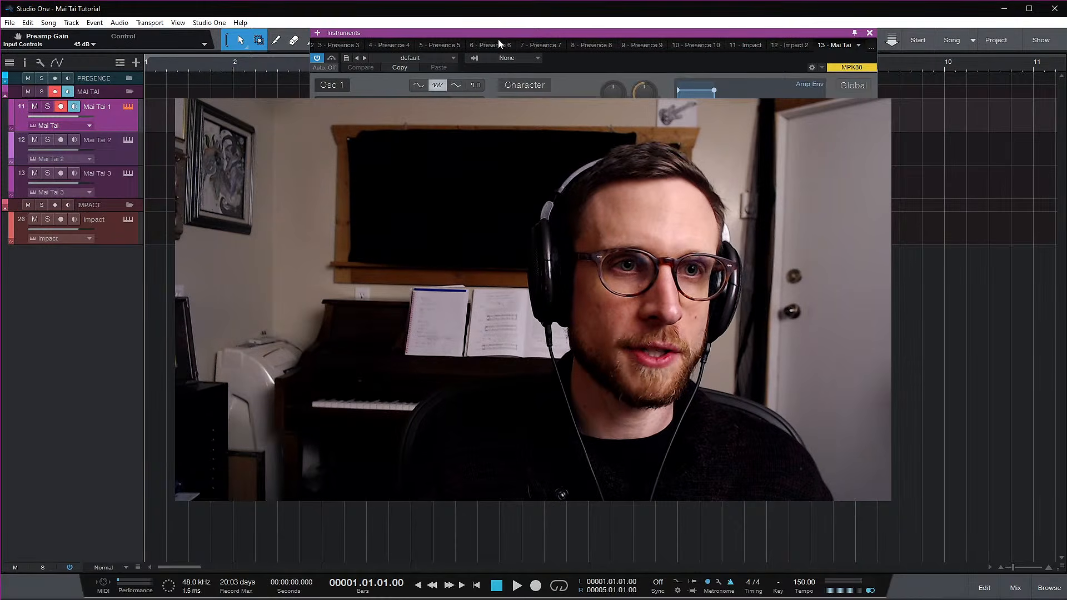
drag(498, 33, 497, 63)
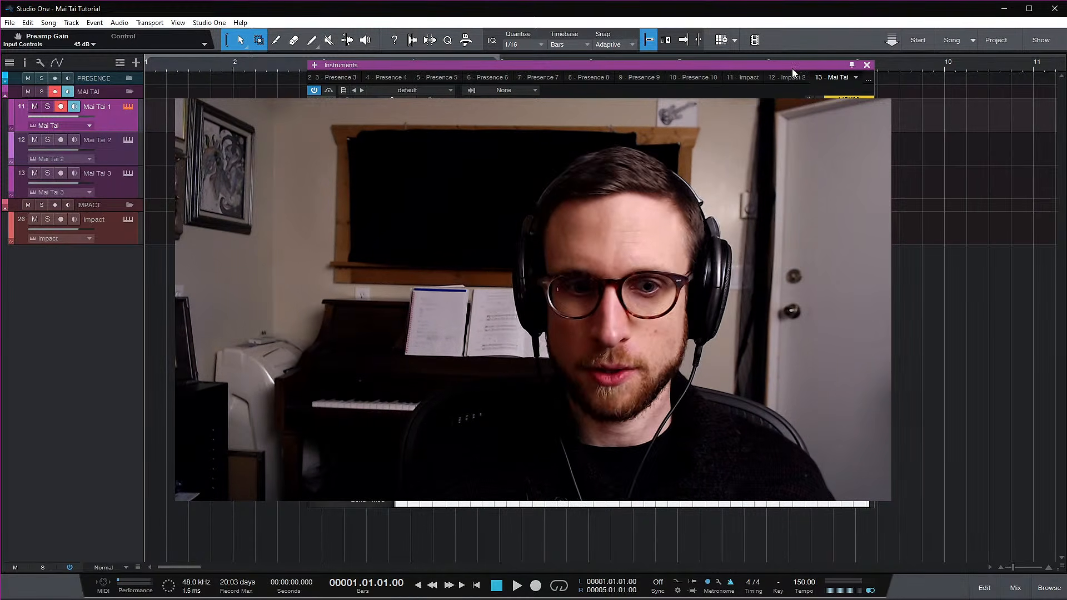
drag(791, 69, 759, 55)
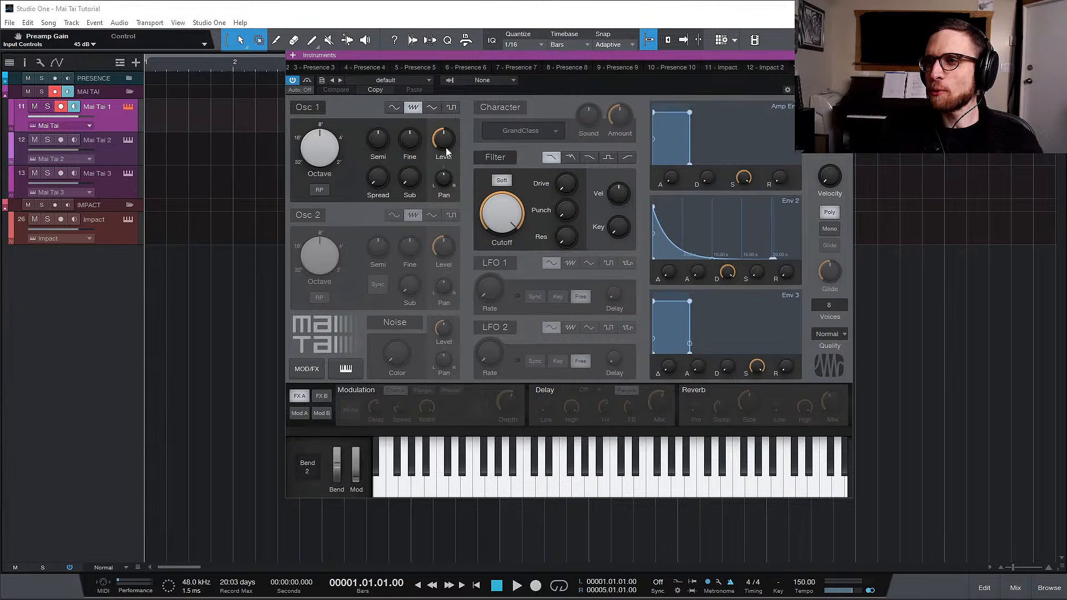
drag(528, 55, 496, 69)
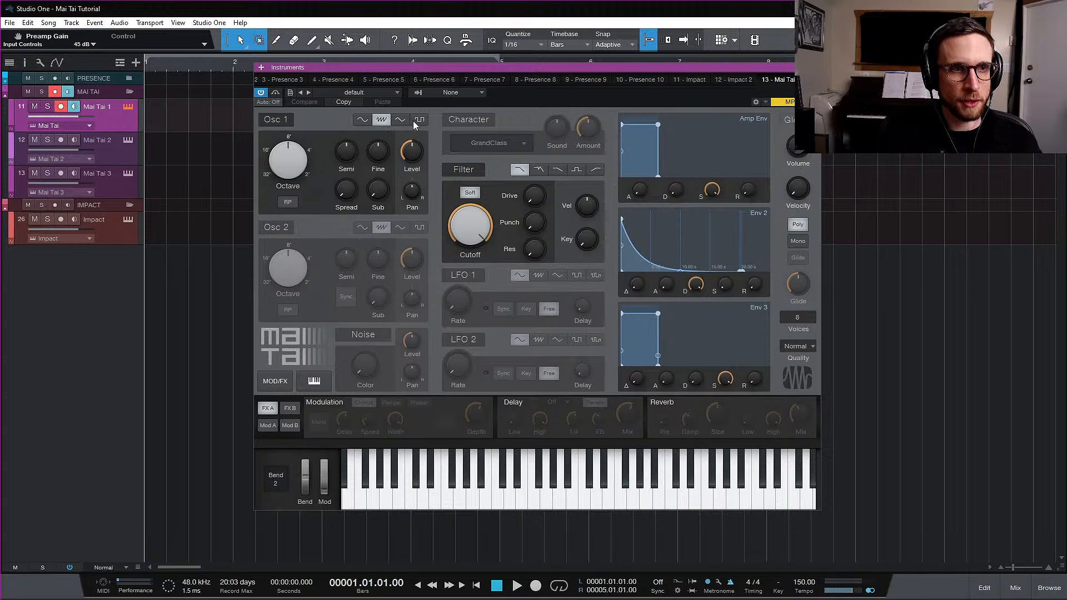
Switch oscillator 1 through the sine, saw, triangle and square waveforms to compare them
click(363, 120)
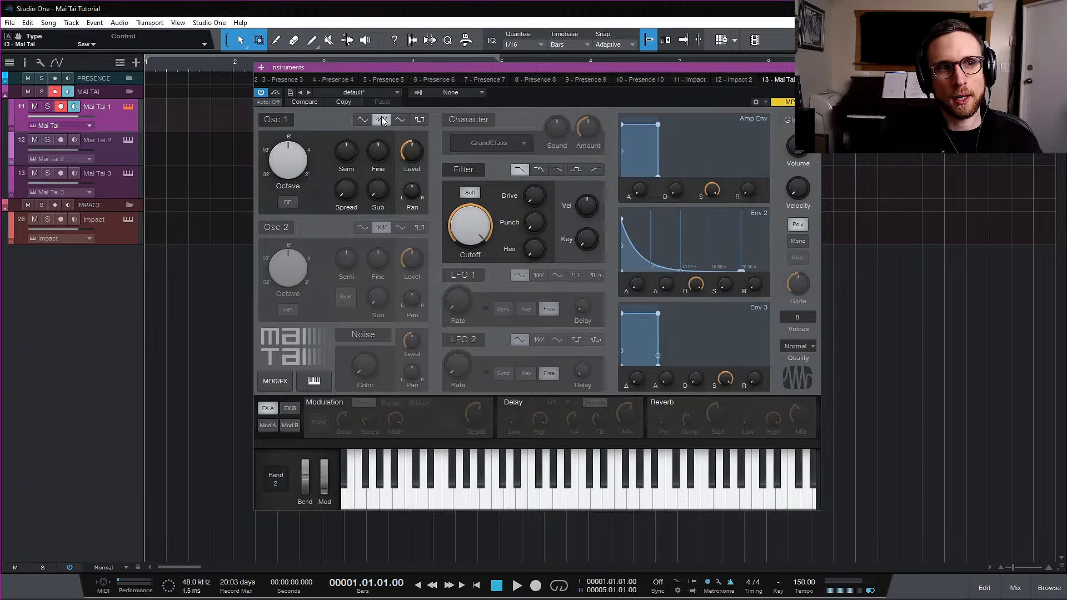
click(398, 119)
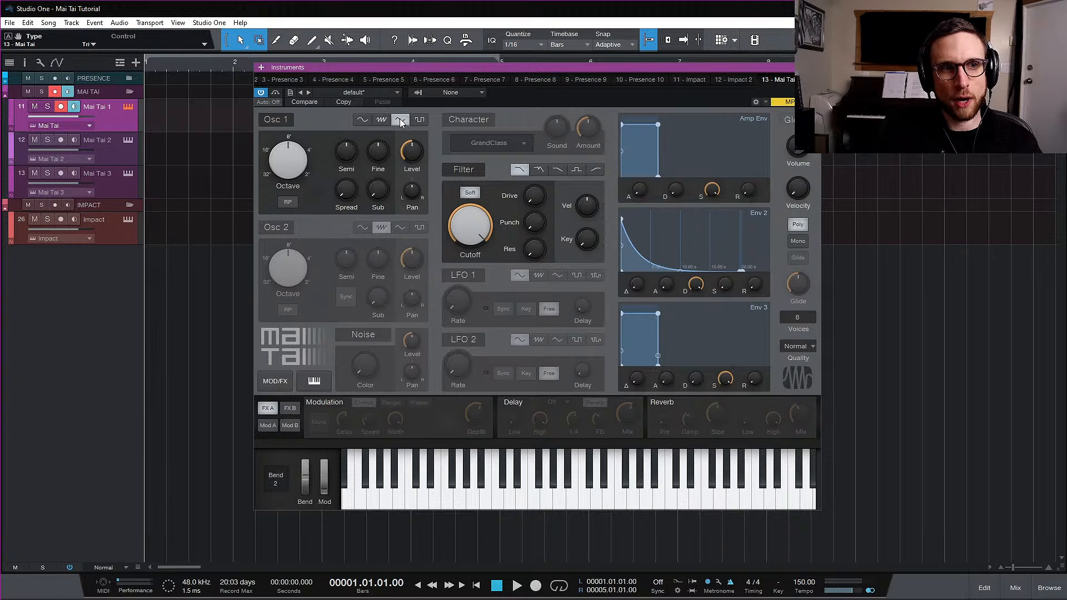
click(418, 120)
click(363, 121)
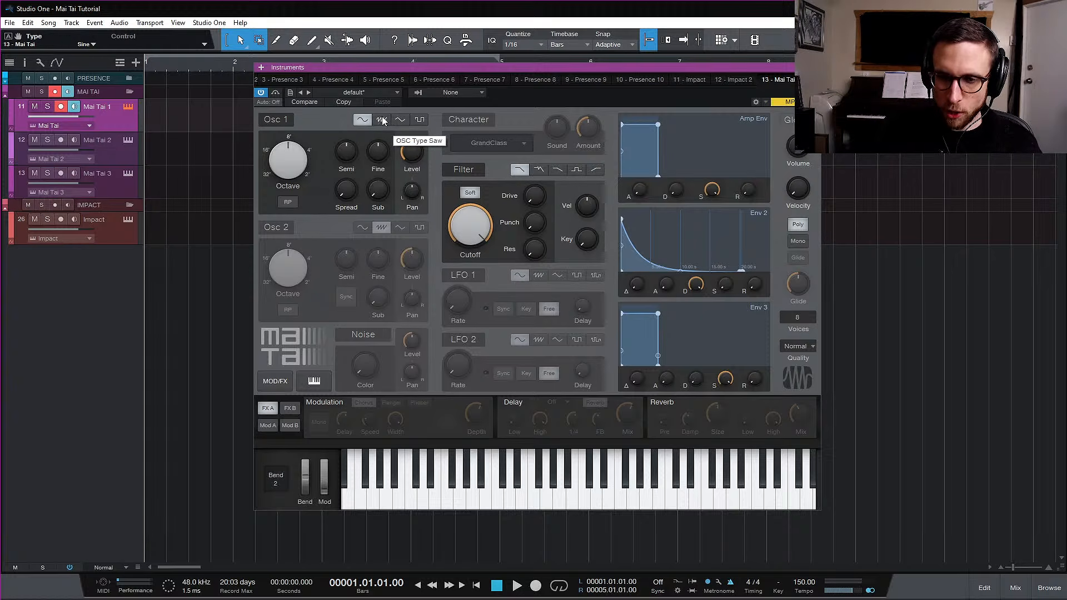
click(382, 120)
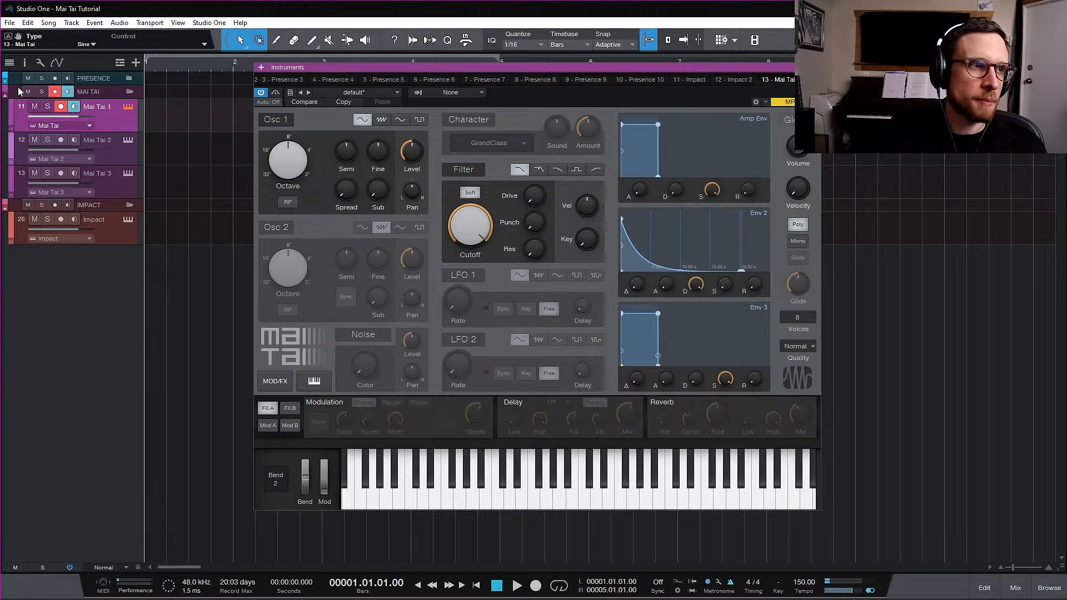
Show the track inspector, enable the Pro EQ insert on Mai Tai 1, and open its window beside the synth
click(24, 62)
right_click(62, 338)
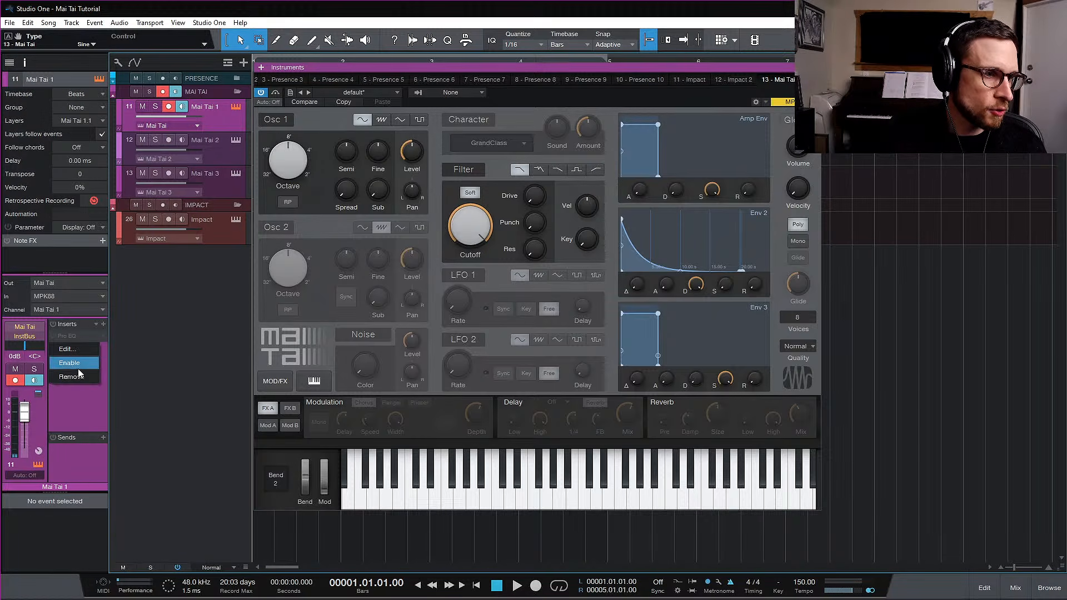
click(78, 367)
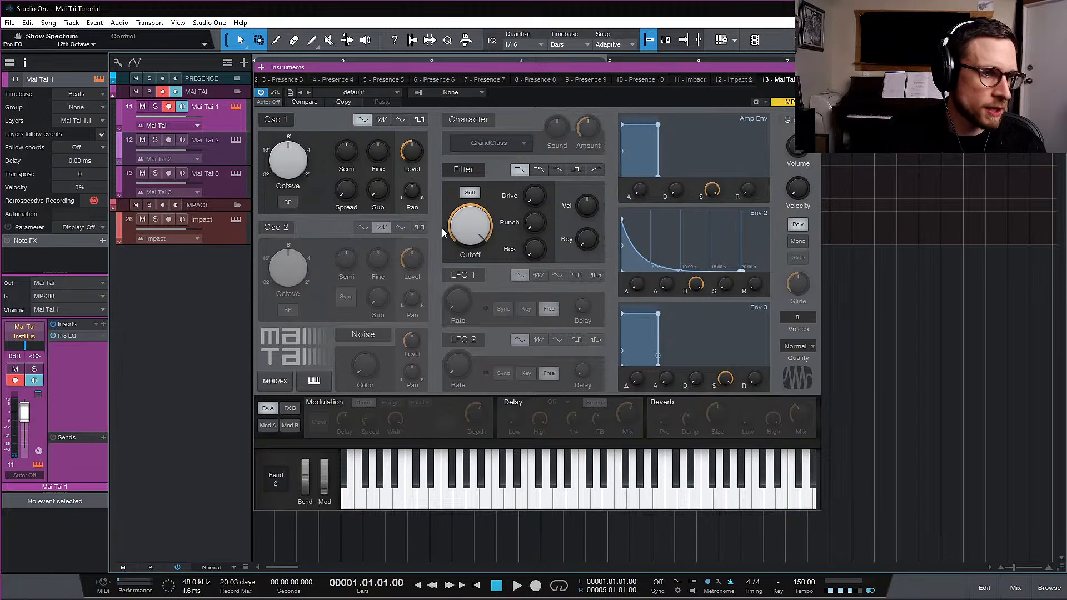
click(79, 337)
drag(828, 71, 617, 116)
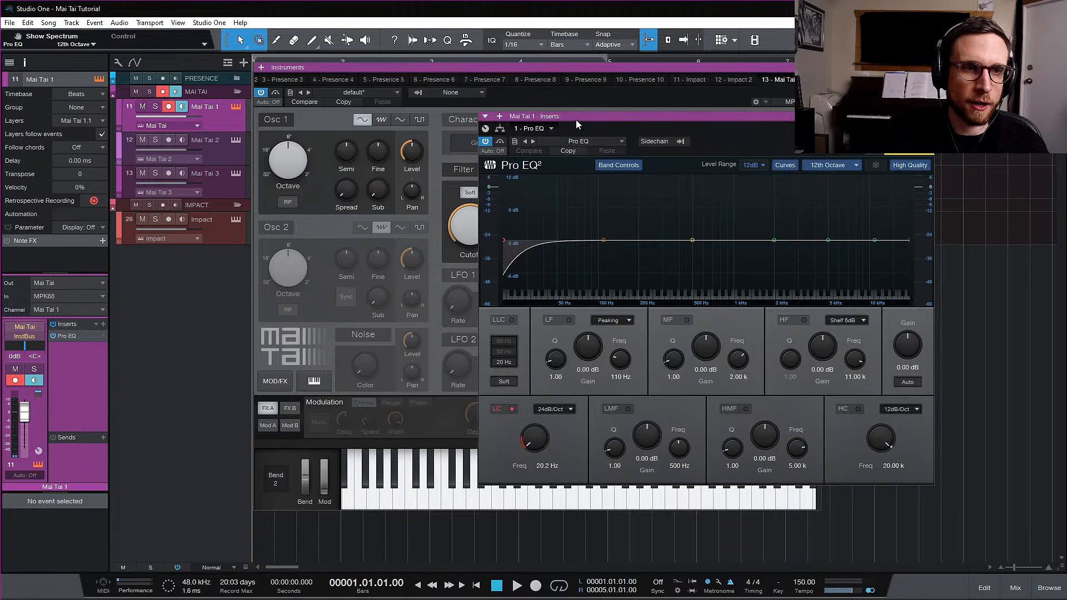
Set oscillator 1 to saw, lower the synth's master volume to -5.7 dB, and move the Pro EQ clear of the oscillator controls
click(387, 120)
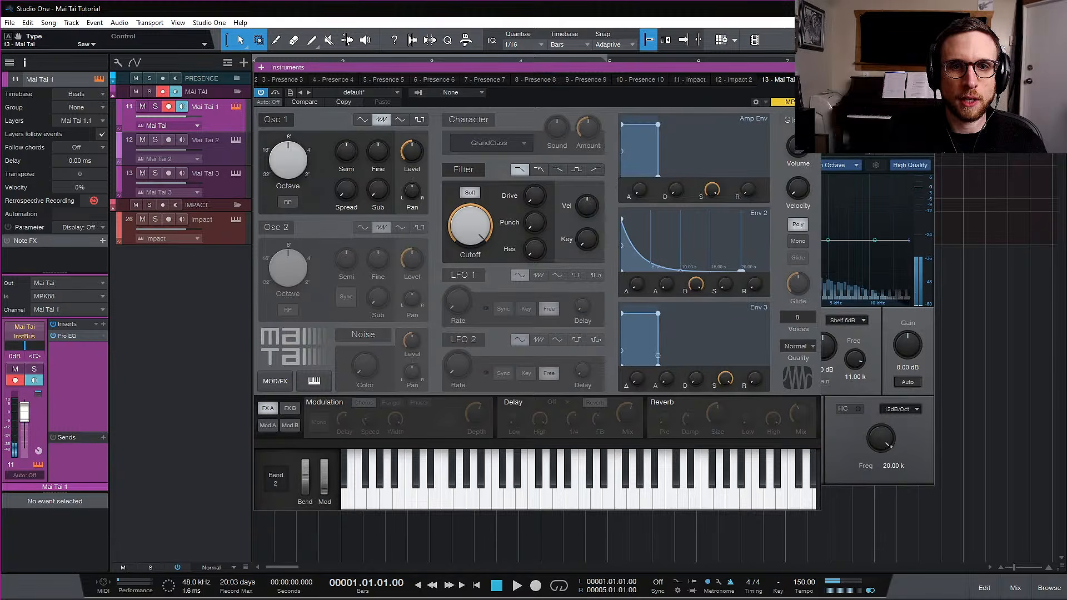
drag(799, 149, 797, 168)
click(859, 200)
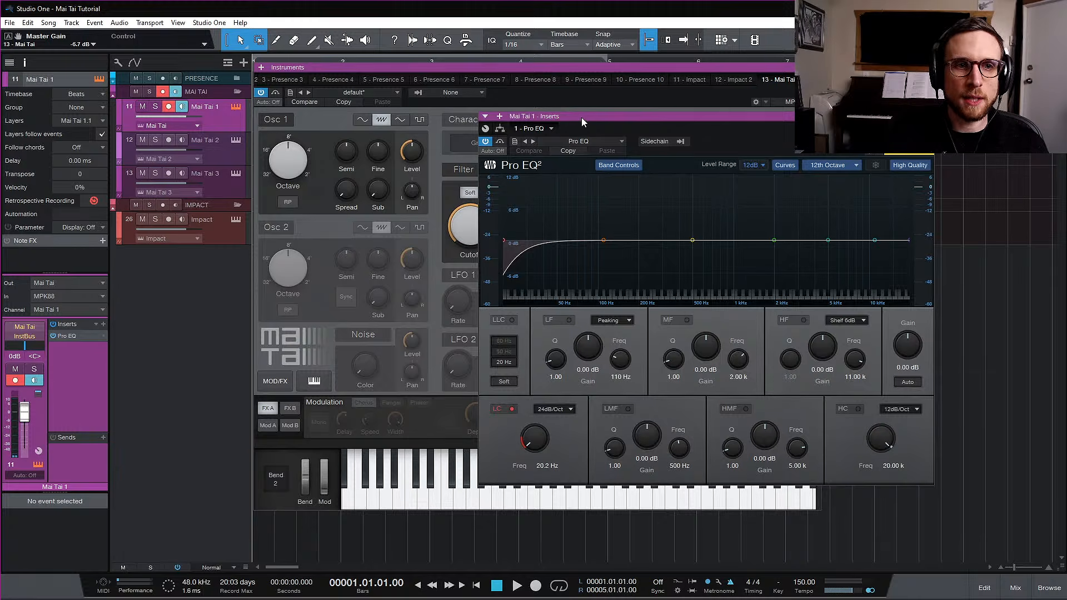
drag(582, 118, 651, 136)
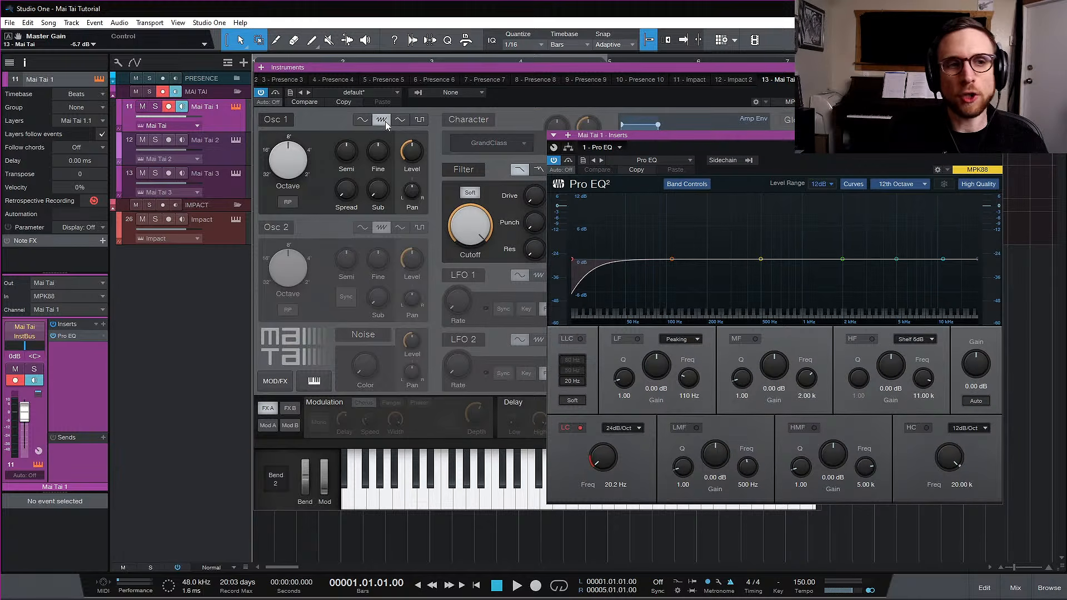
Audition oscillator 1 as sine, triangle, square and saw against the Pro EQ spectrum, ending on saw
click(337, 118)
click(365, 122)
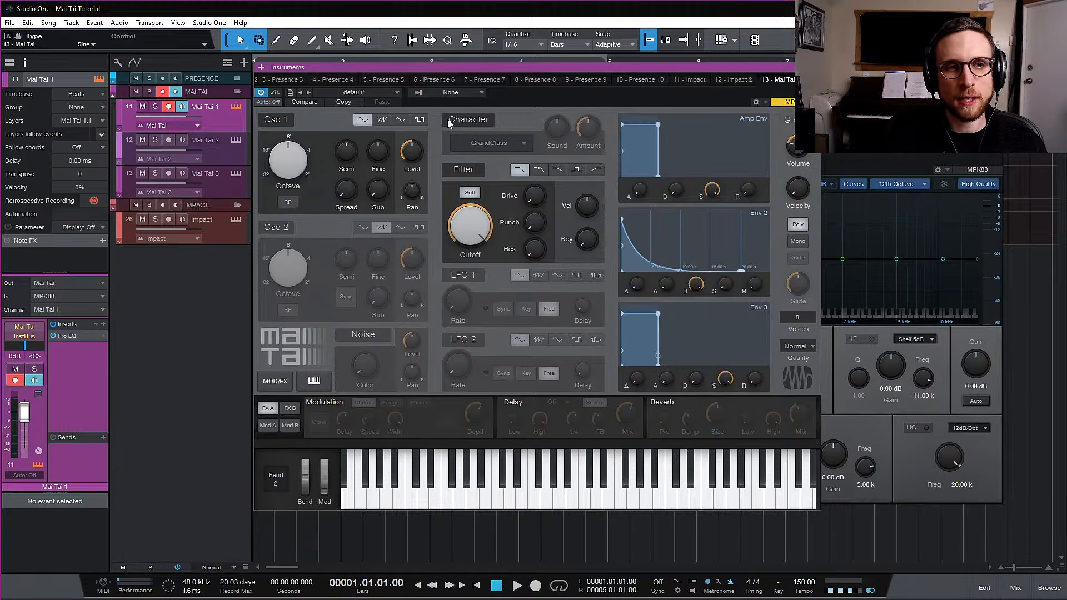
click(400, 119)
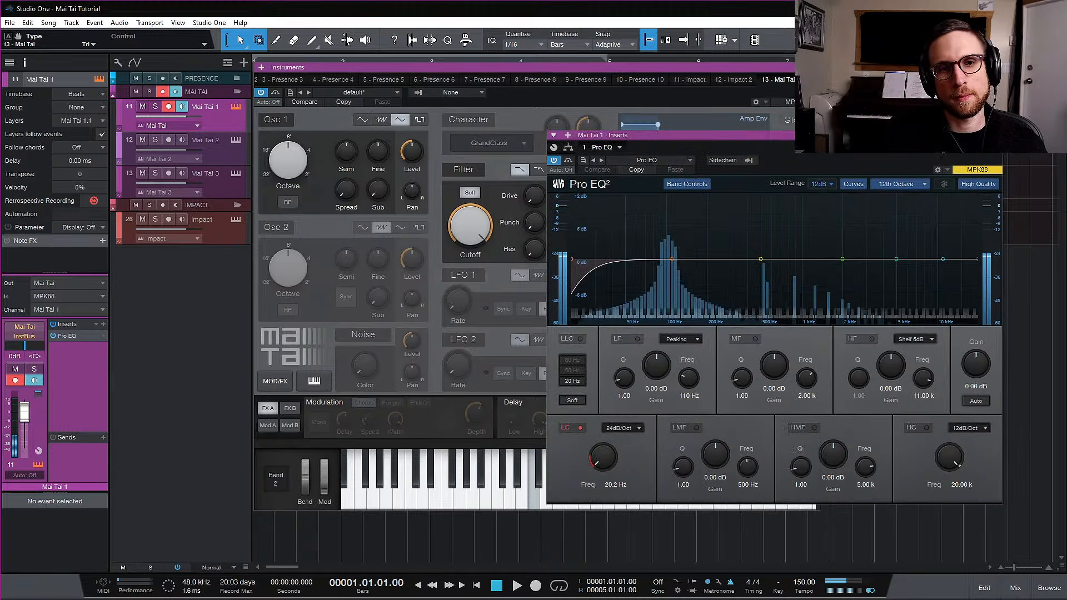
click(419, 121)
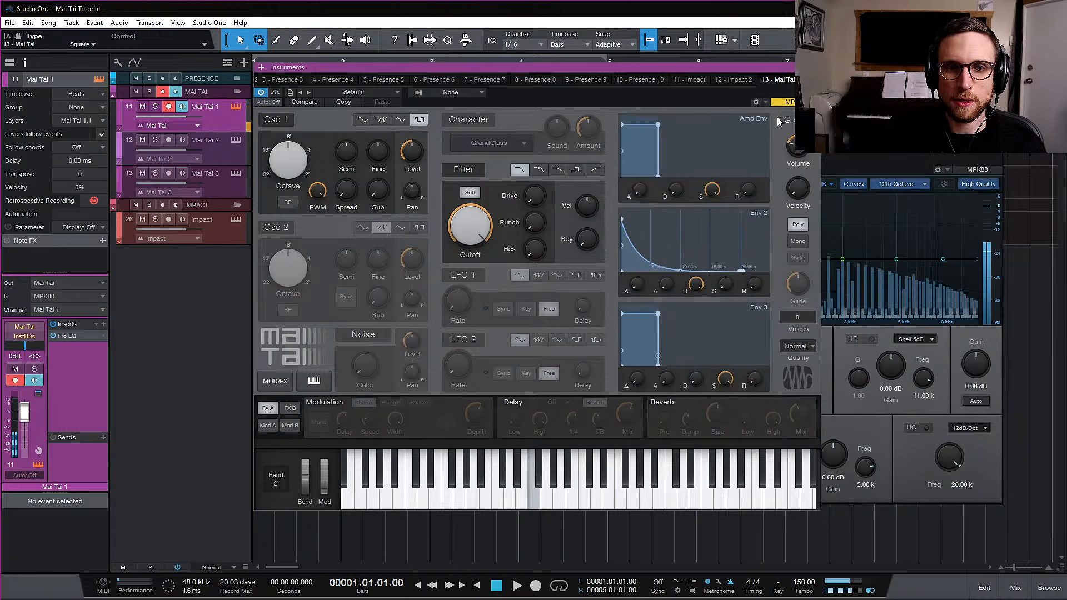
click(400, 119)
click(381, 121)
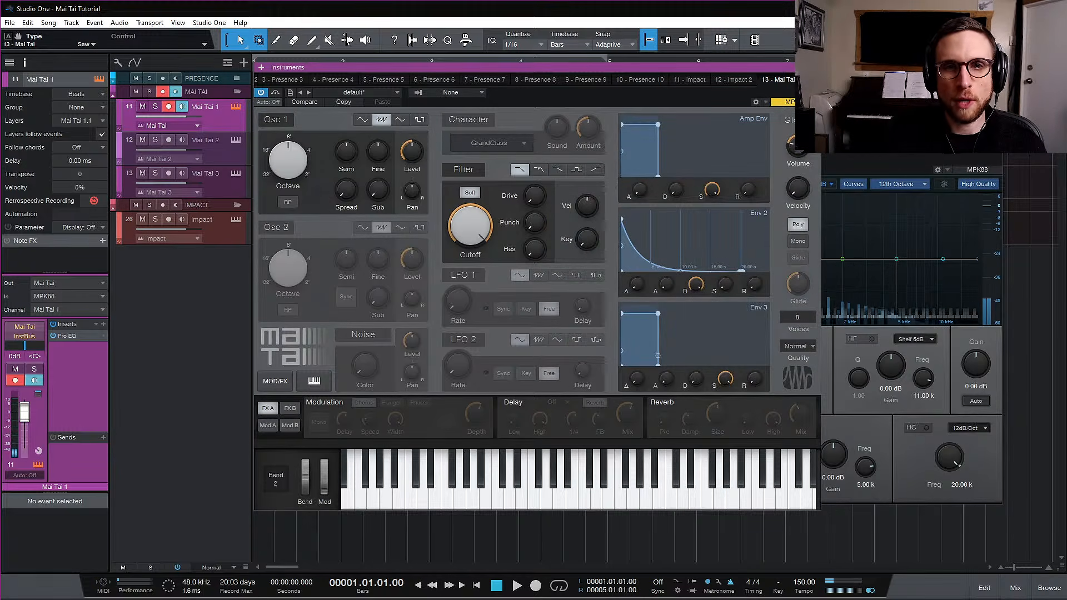
Close the Pro EQ window, reposition the synth window, and set oscillator 1 to the triangle waveform
drag(872, 135, 886, 169)
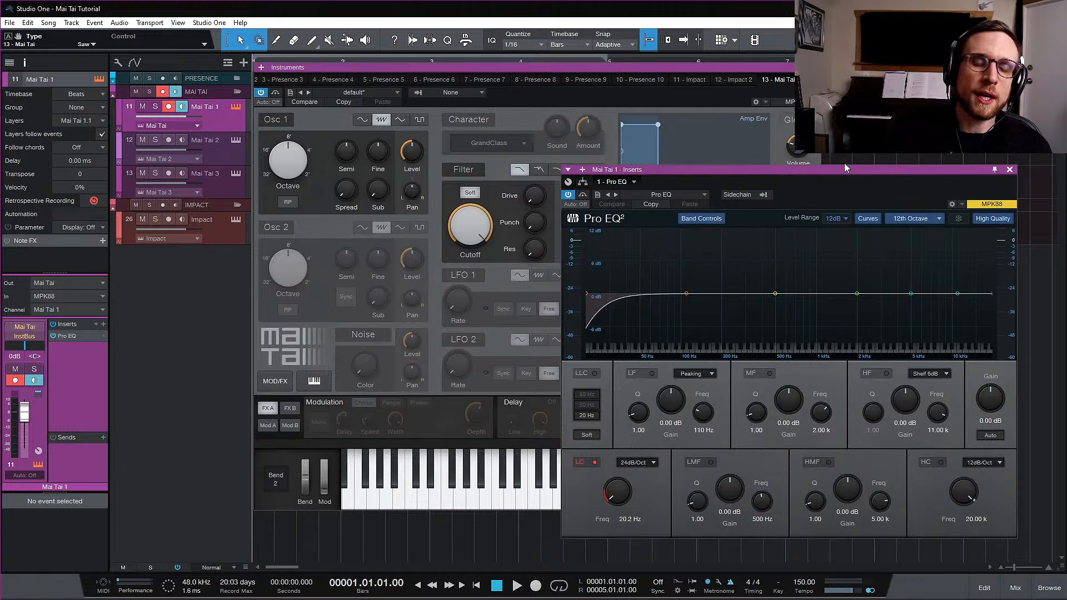
click(1011, 170)
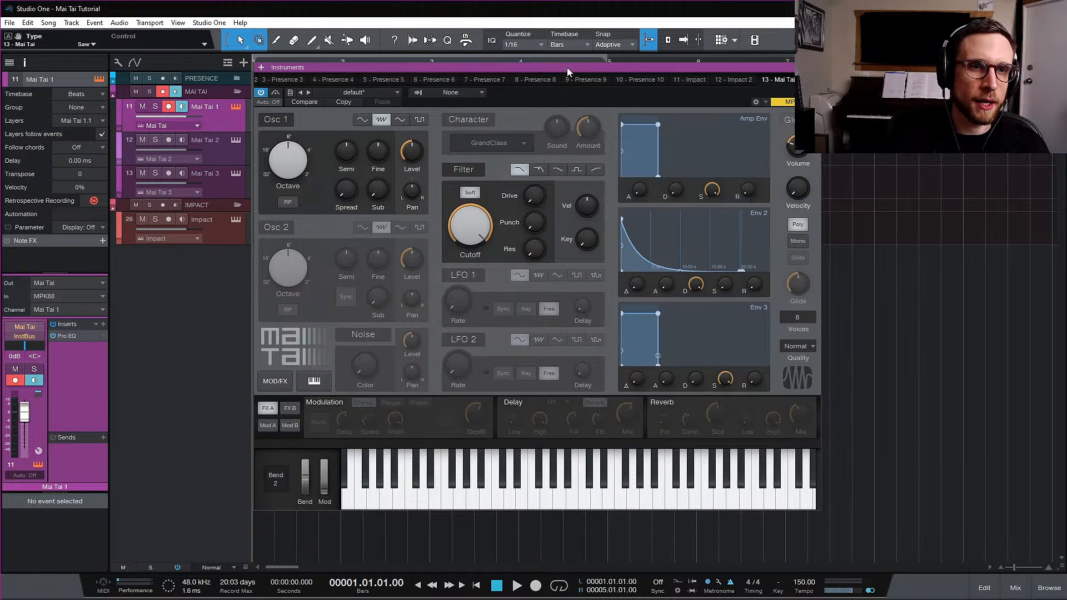
drag(567, 68, 605, 55)
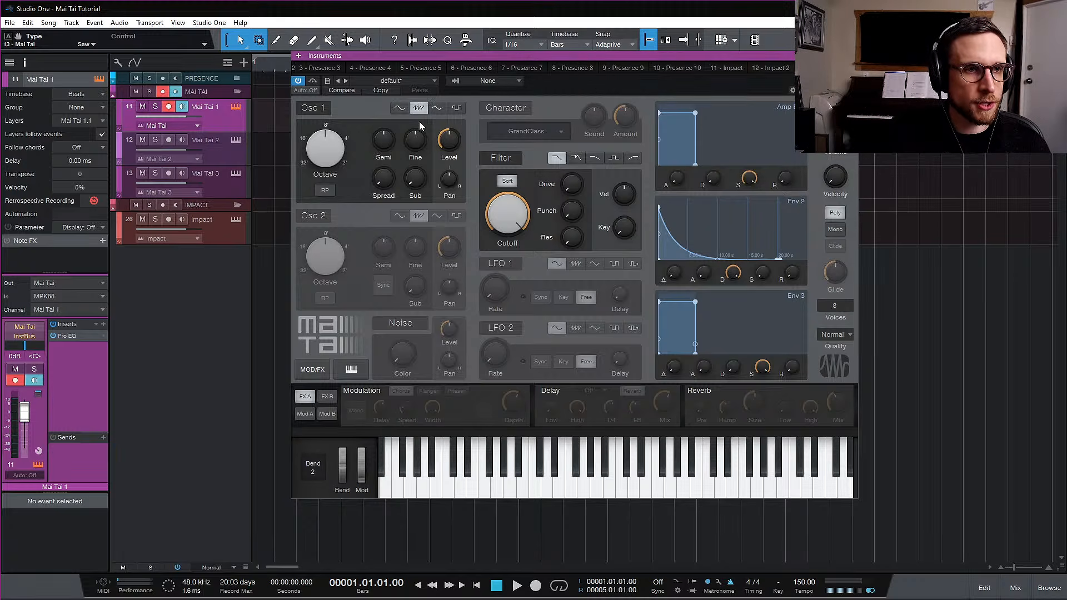
click(438, 109)
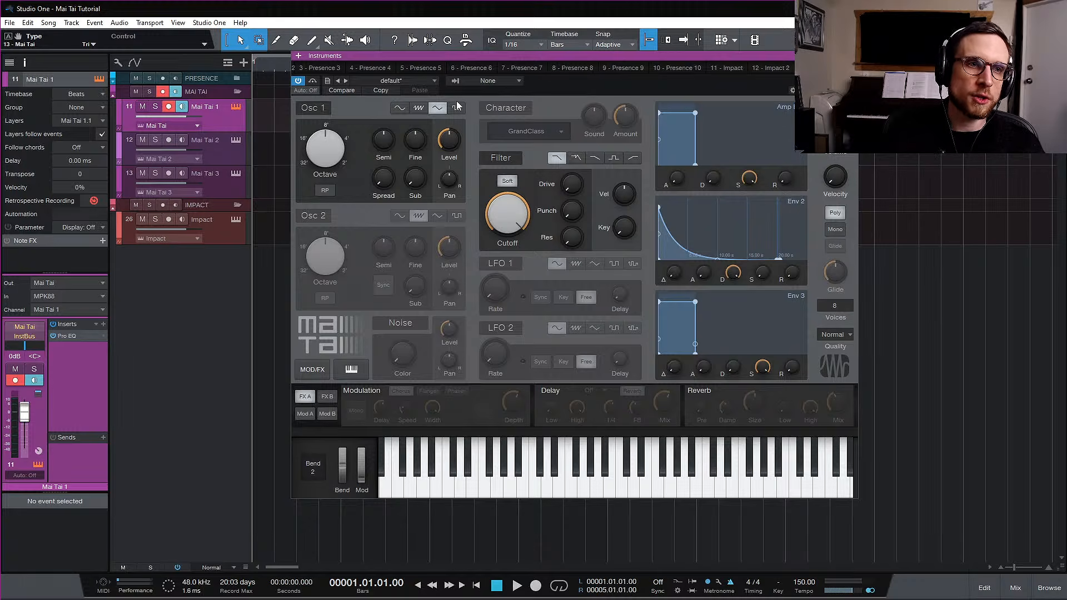
Raise the amp envelope's attack to 1.35 s, then return it to 0.00 ms
mouse_move(632, 122)
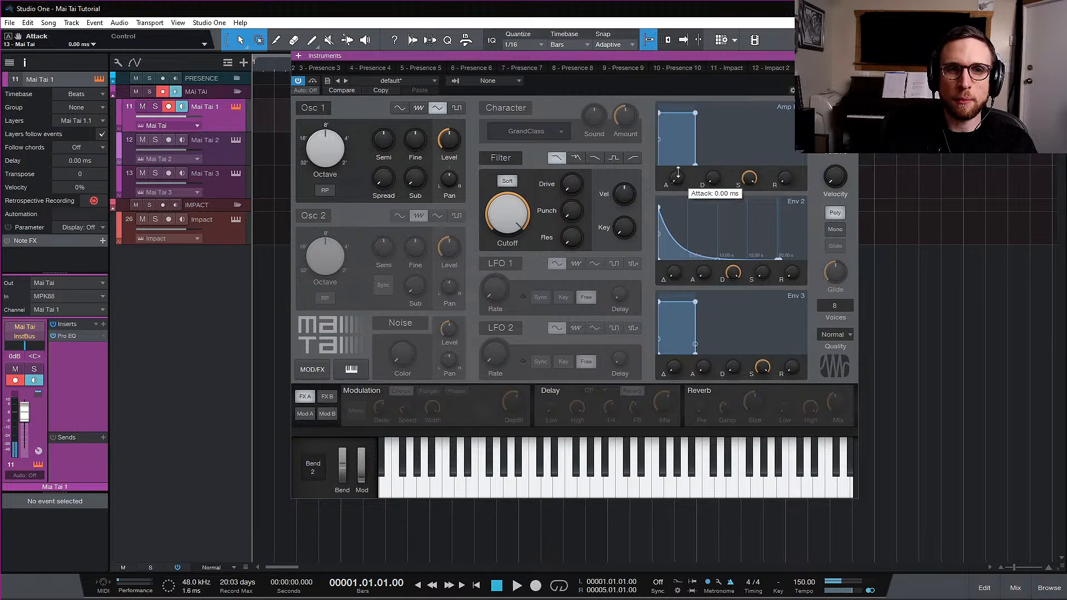
drag(679, 173, 687, 169)
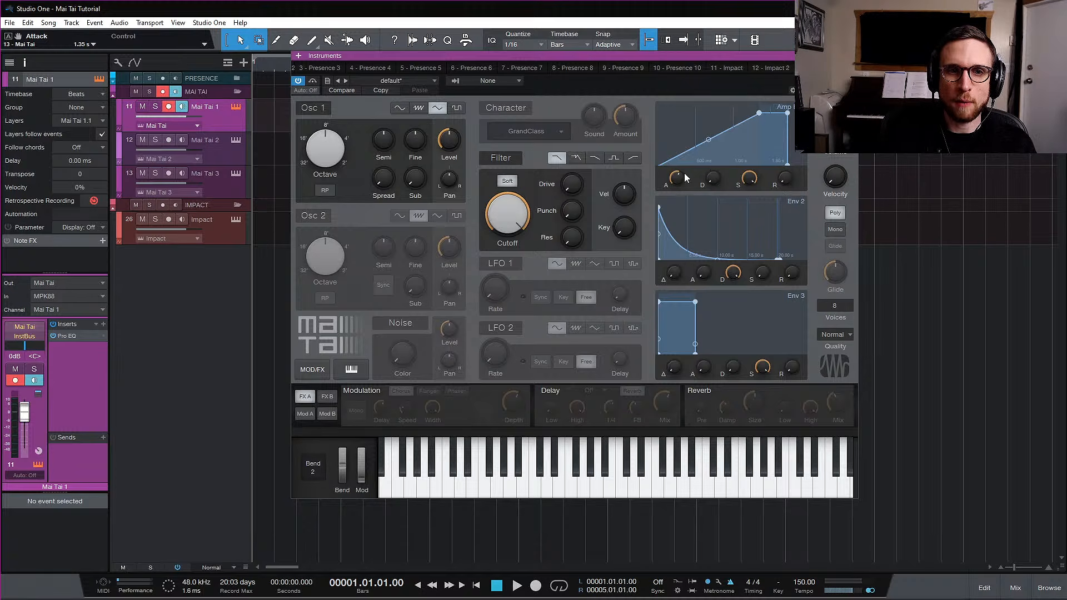
drag(685, 178, 677, 266)
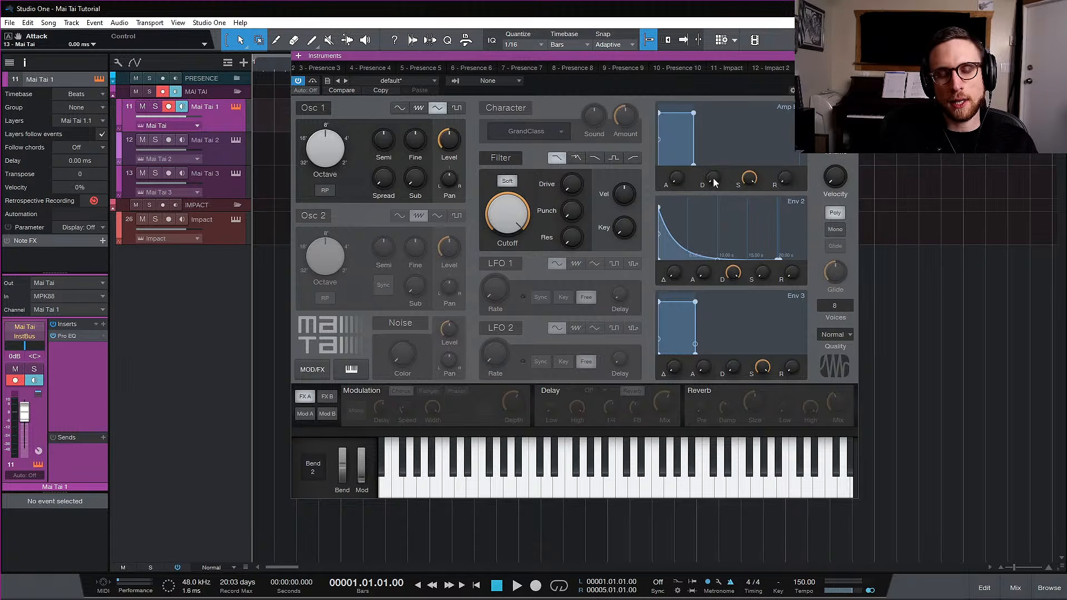
Lower the amp envelope's sustain to -4.7 dB, then raise it to -1.3 dB, keeping the attack at 0.00 ms
mouse_move(748, 178)
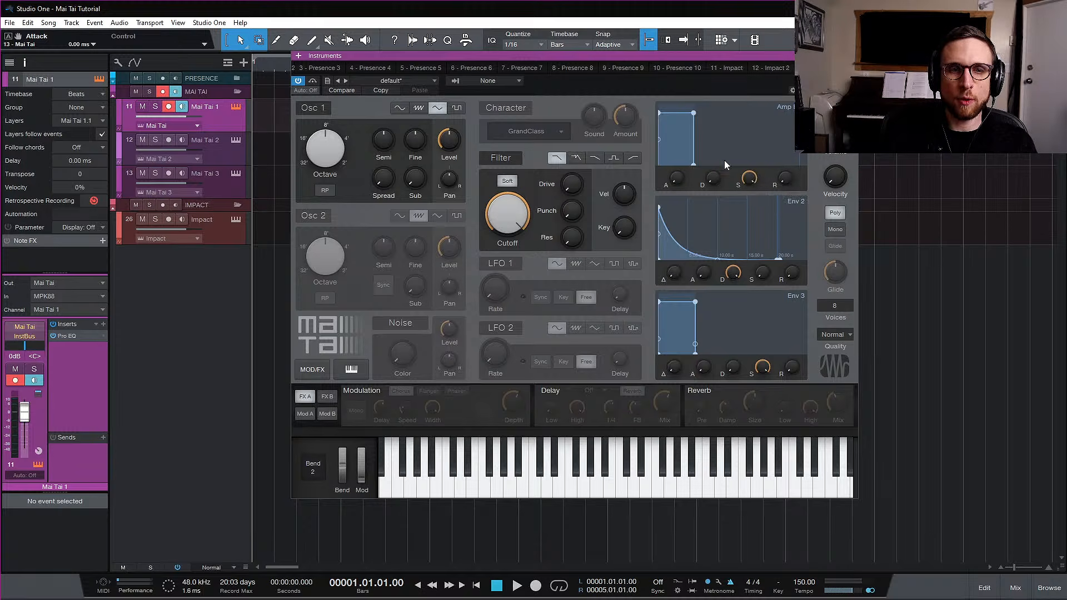
drag(750, 178, 750, 217)
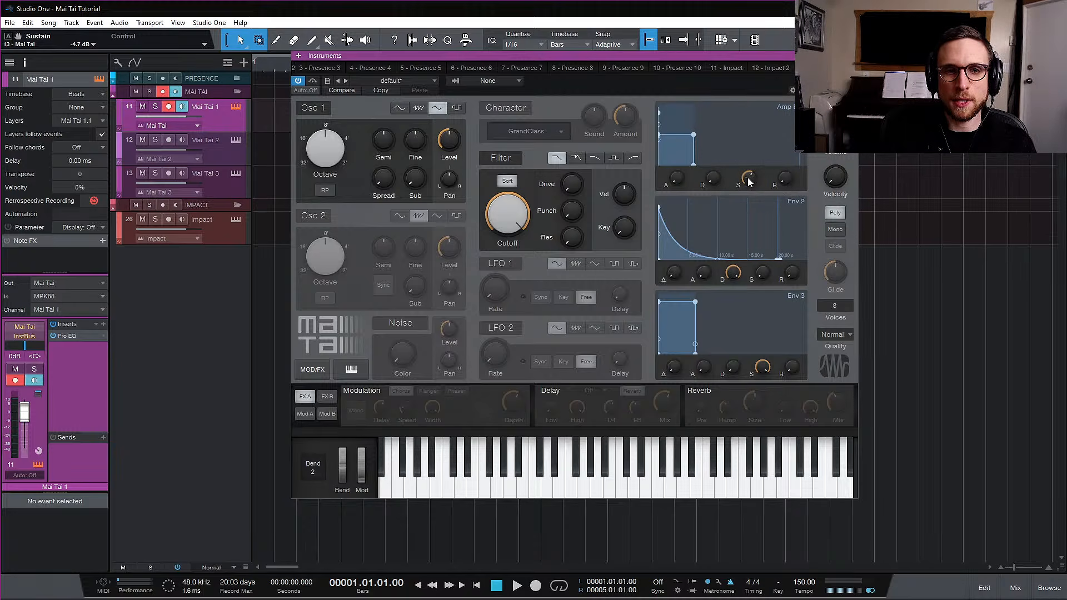
mouse_move(750, 177)
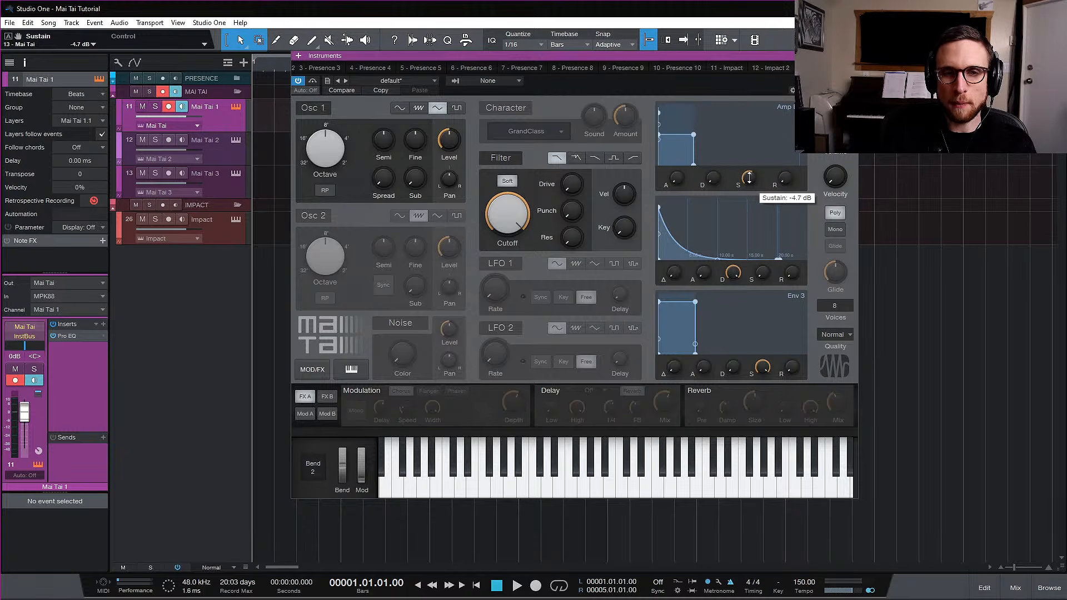
drag(749, 177, 751, 148)
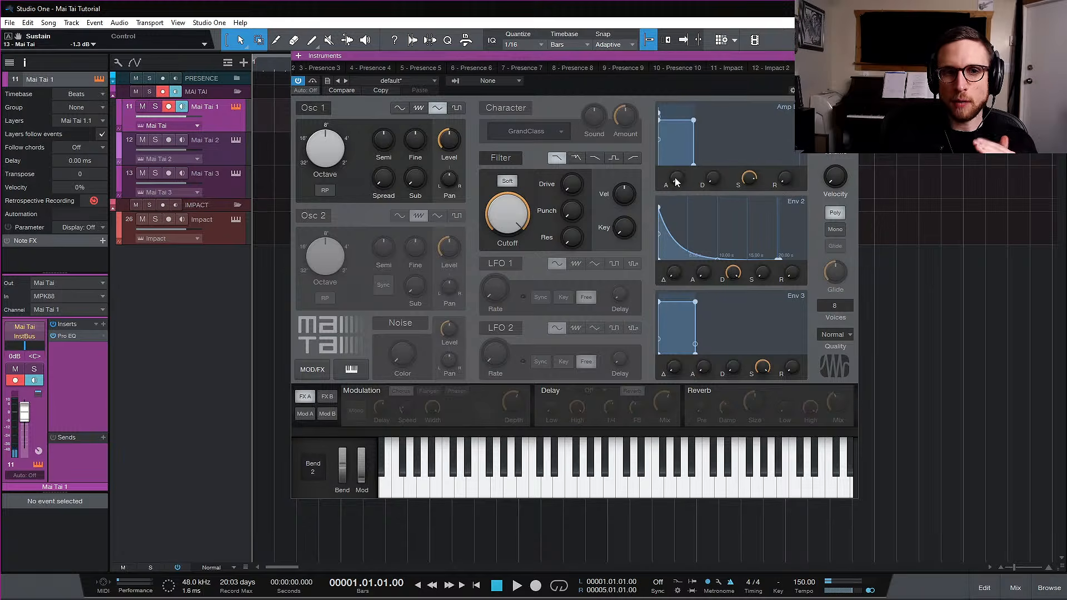
drag(676, 183, 677, 185)
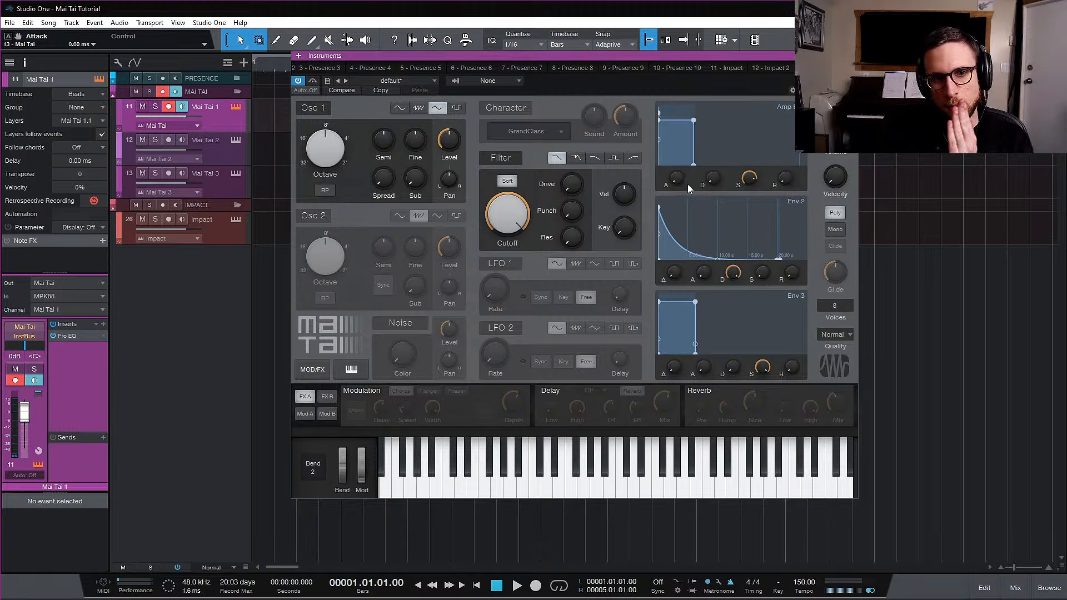
Turn the amp envelope's sustain all the way down to -∞ dB
drag(756, 179, 800, 383)
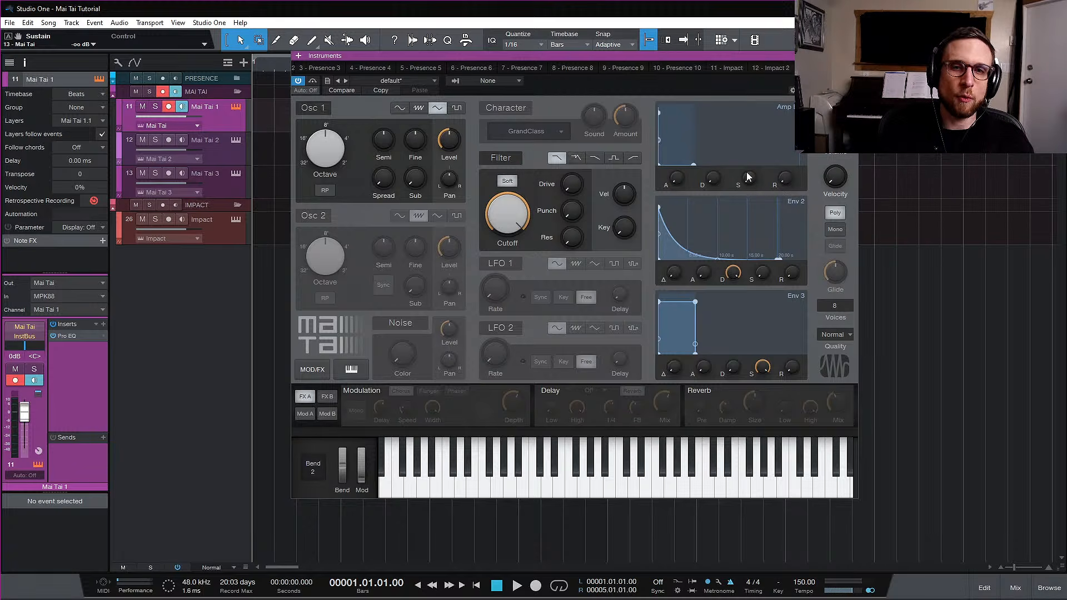
mouse_move(748, 177)
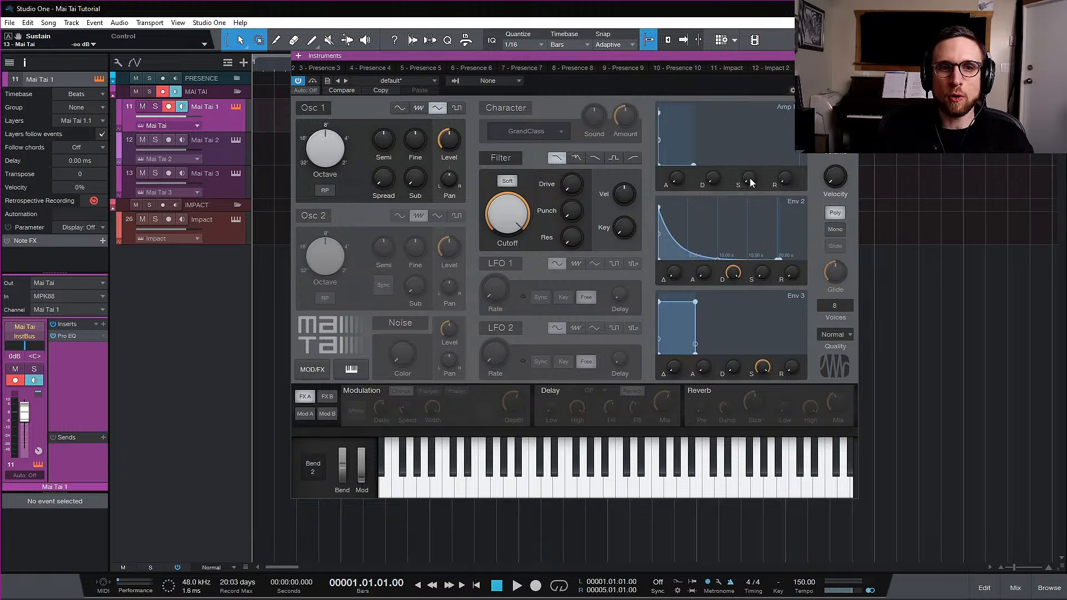
mouse_move(677, 187)
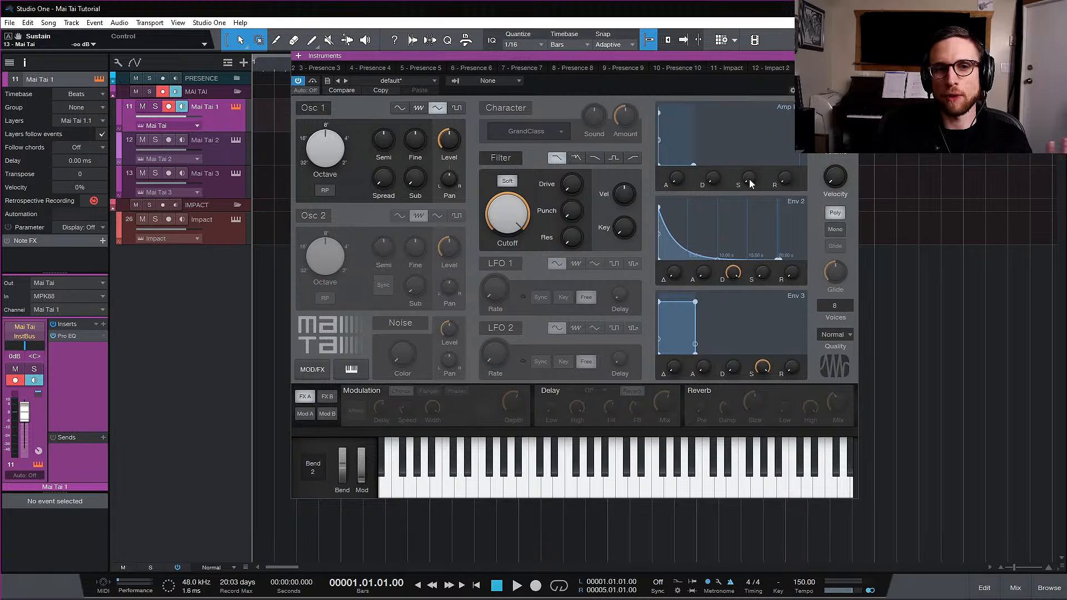
Vary the amp envelope's decay through 108 ms, 86.9 ms, 1.10 s and 4.94 s, ending at 2.90 s
mouse_move(714, 182)
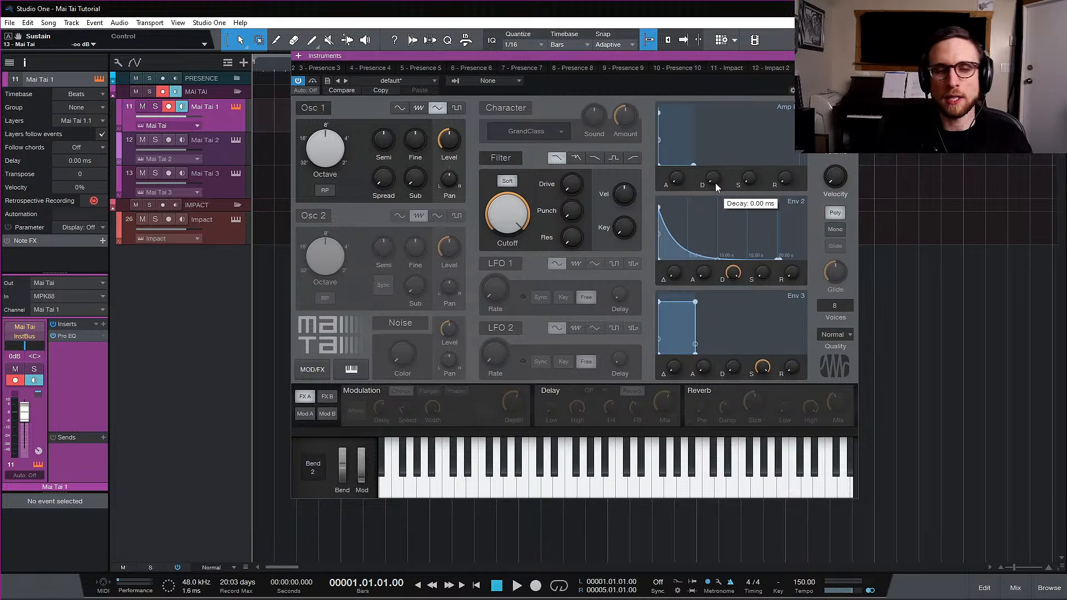
drag(716, 185, 713, 122)
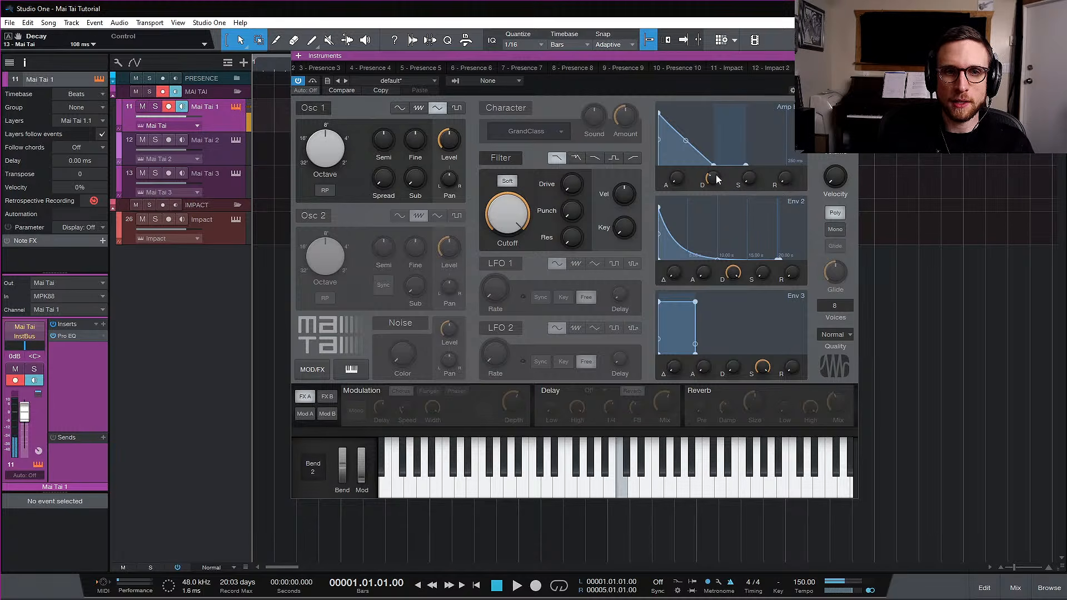
drag(716, 176, 714, 178)
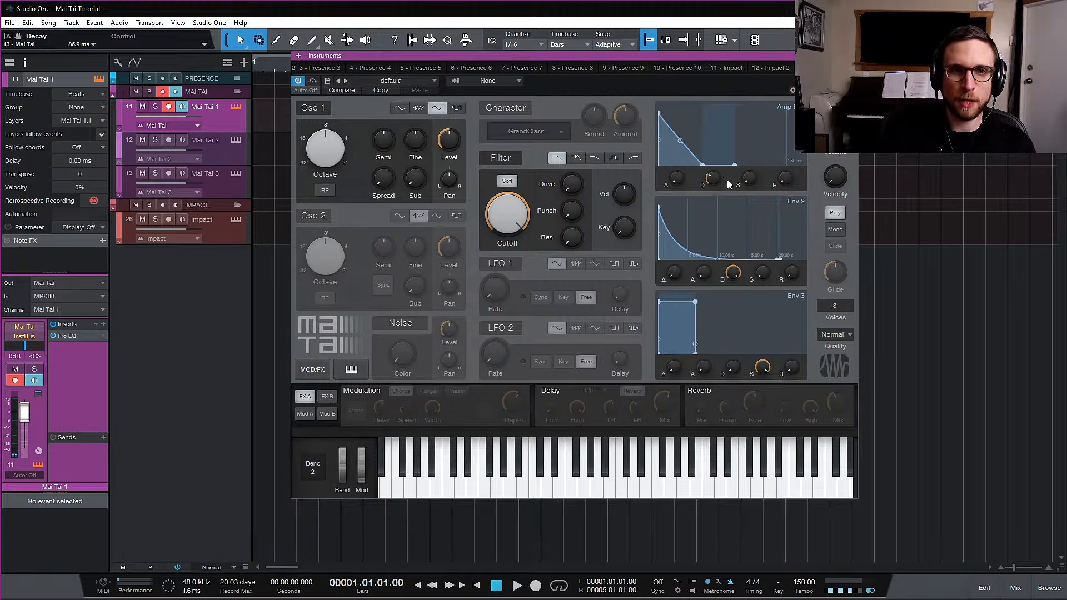
drag(713, 178, 718, 162)
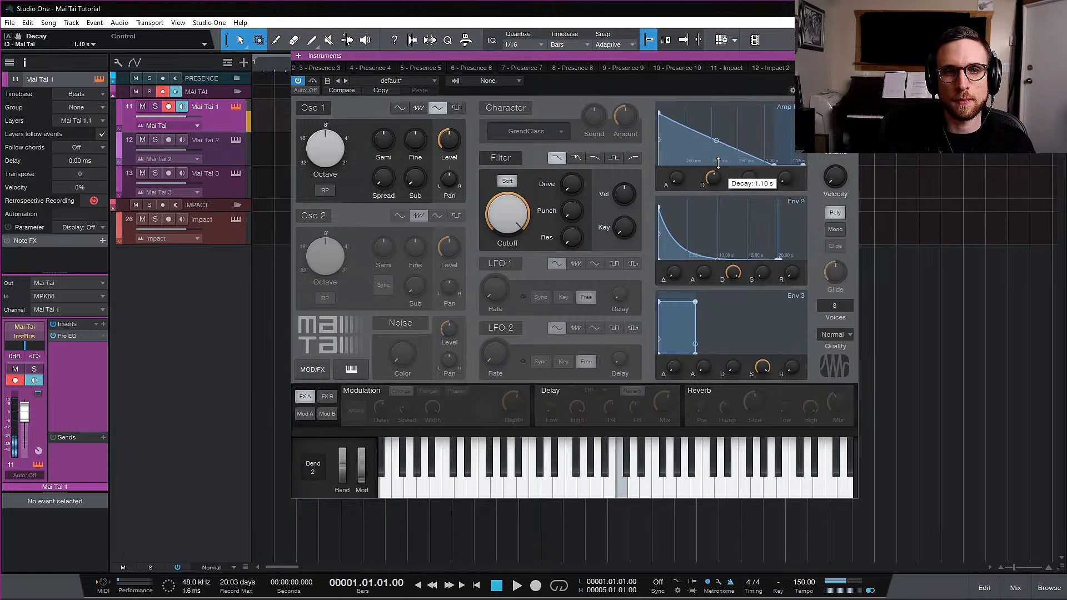
drag(719, 161, 725, 146)
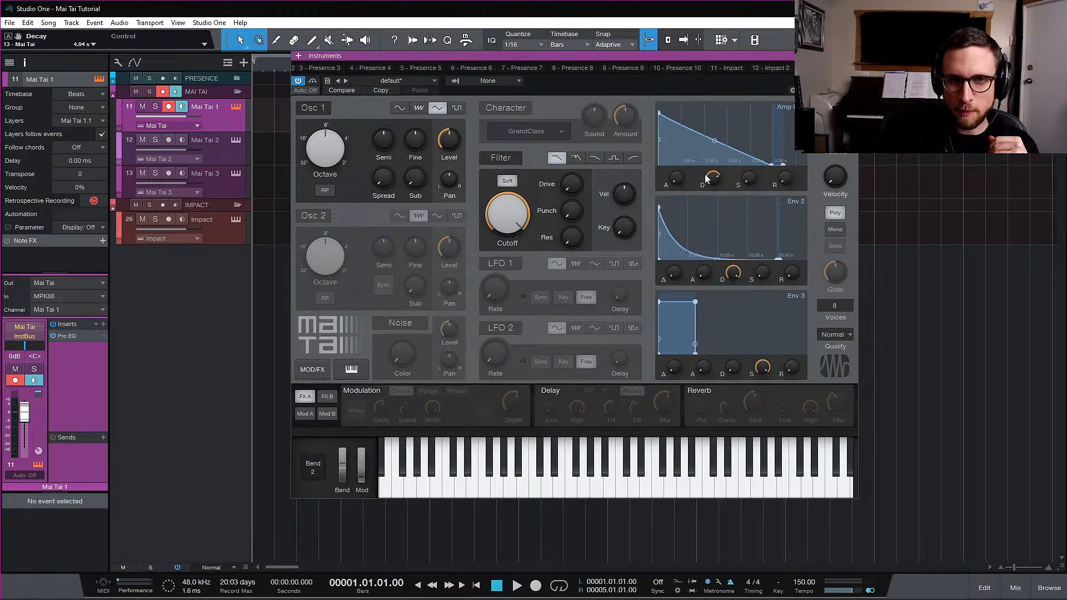
drag(708, 178, 711, 188)
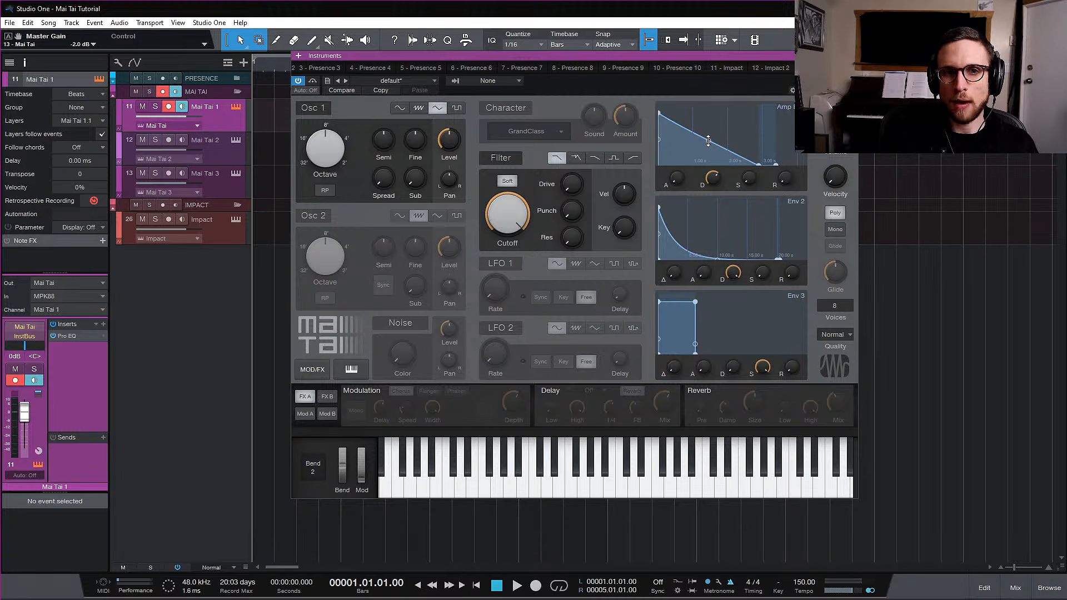
Bend the amp envelope's decay curve to -97.9 % and lengthen its decay to 6.50 s
mouse_move(708, 140)
mouse_down()
mouse_move(710, 161)
mouse_move(719, 114)
mouse_move(713, 159)
mouse_up()
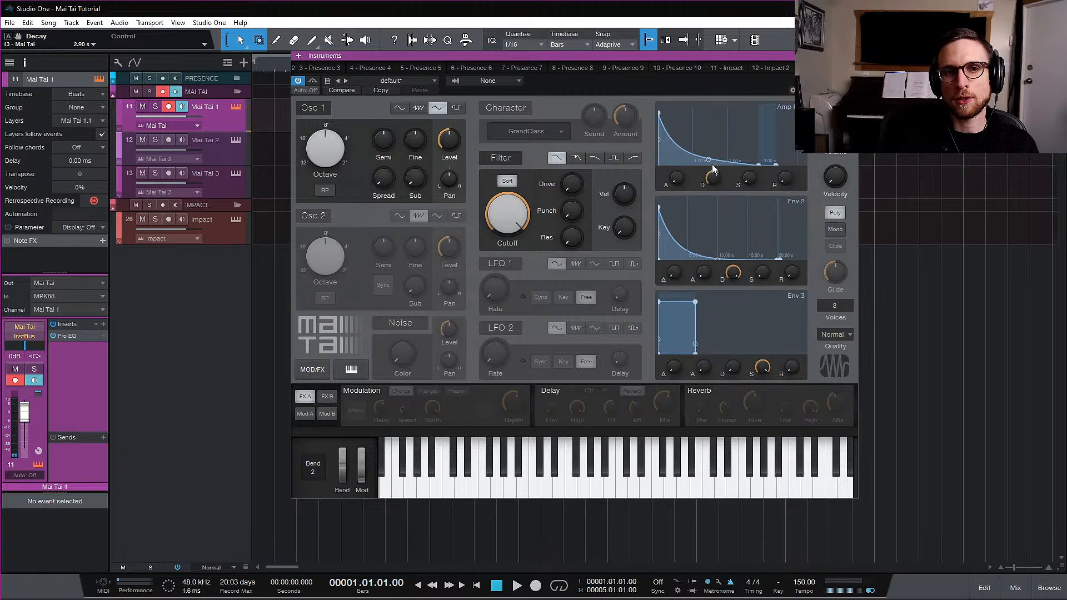
drag(709, 161, 708, 164)
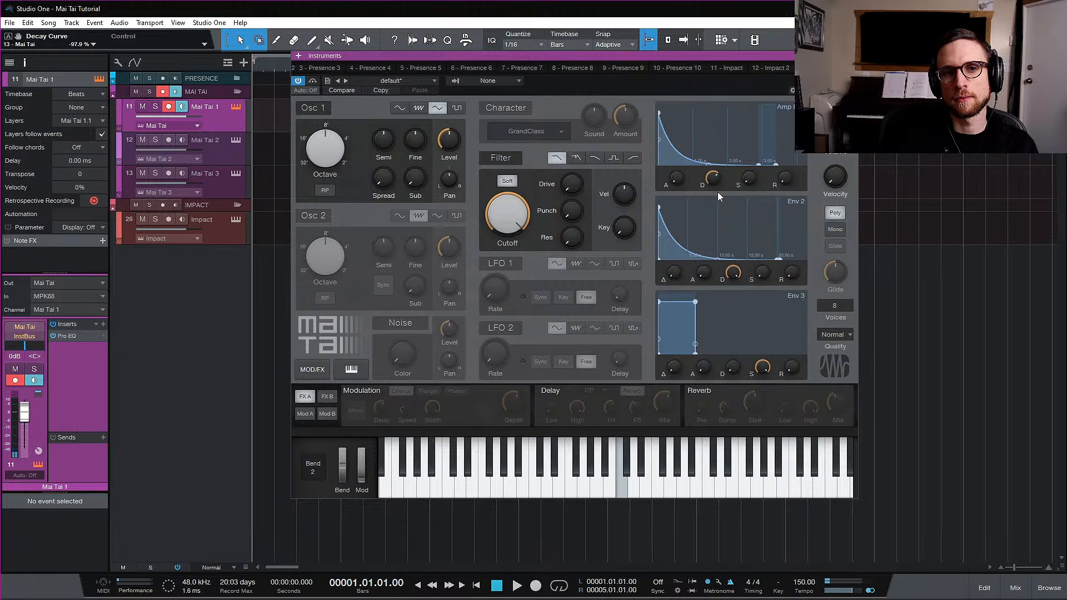
drag(714, 179, 713, 162)
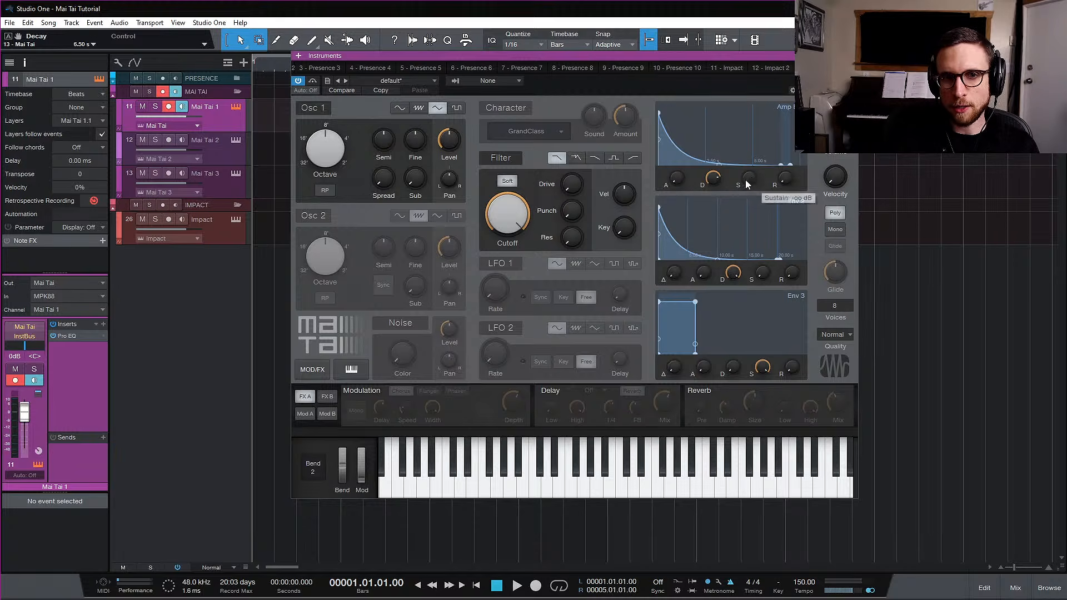
Raise the amp envelope's release to 1.99 s and its sustain to 0 dB
mouse_move(712, 178)
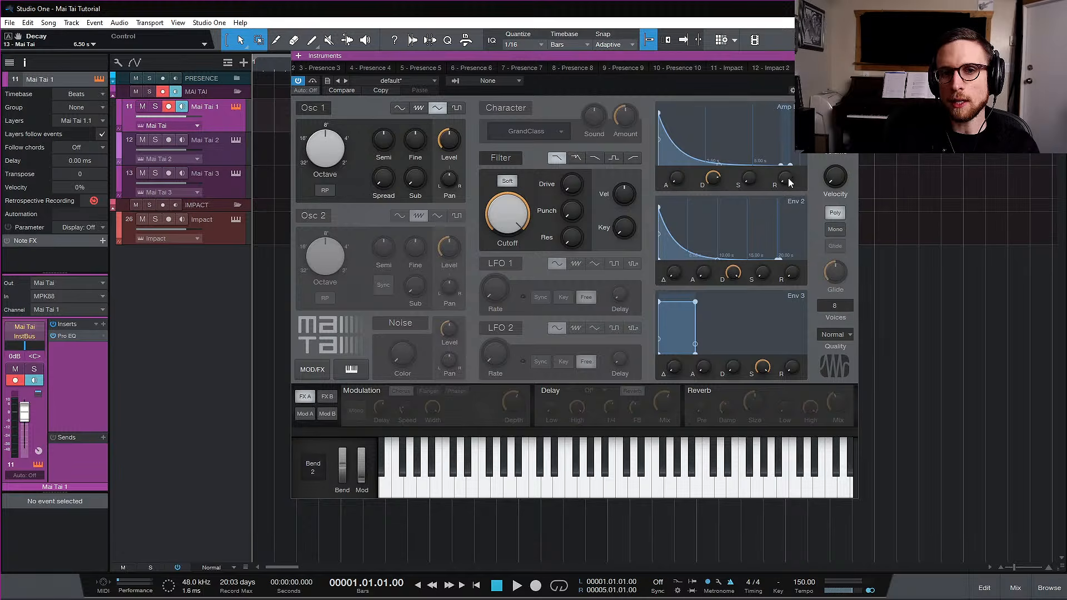
mouse_move(790, 184)
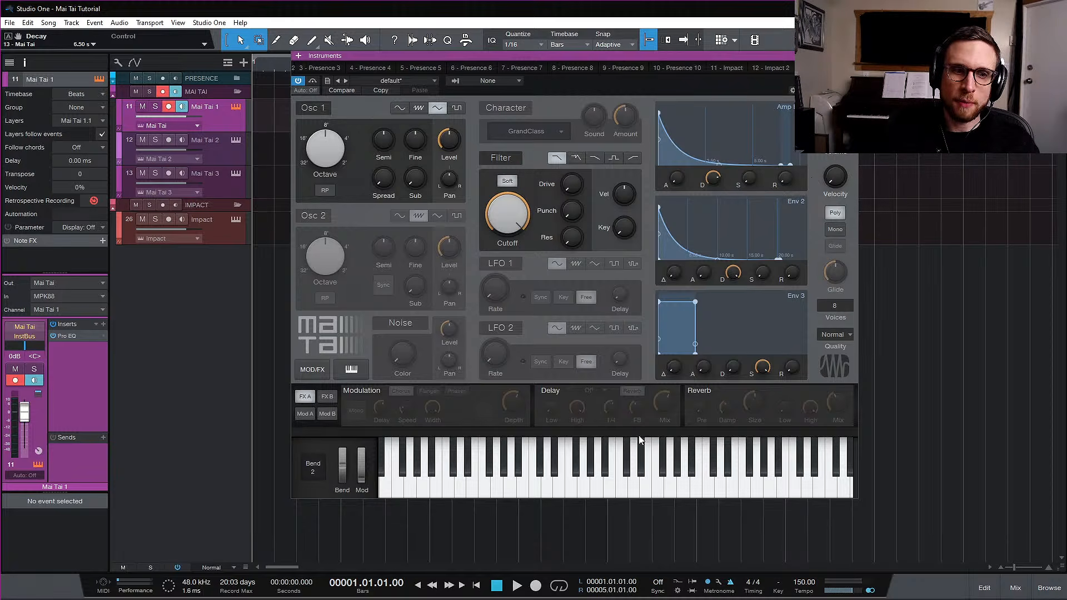
click(625, 455)
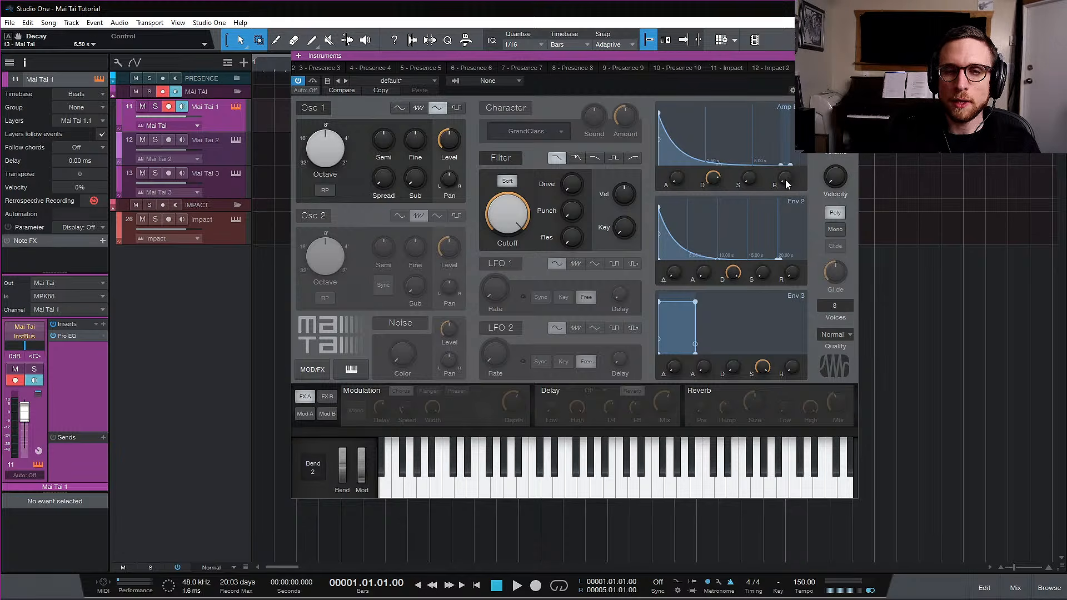
mouse_move(786, 182)
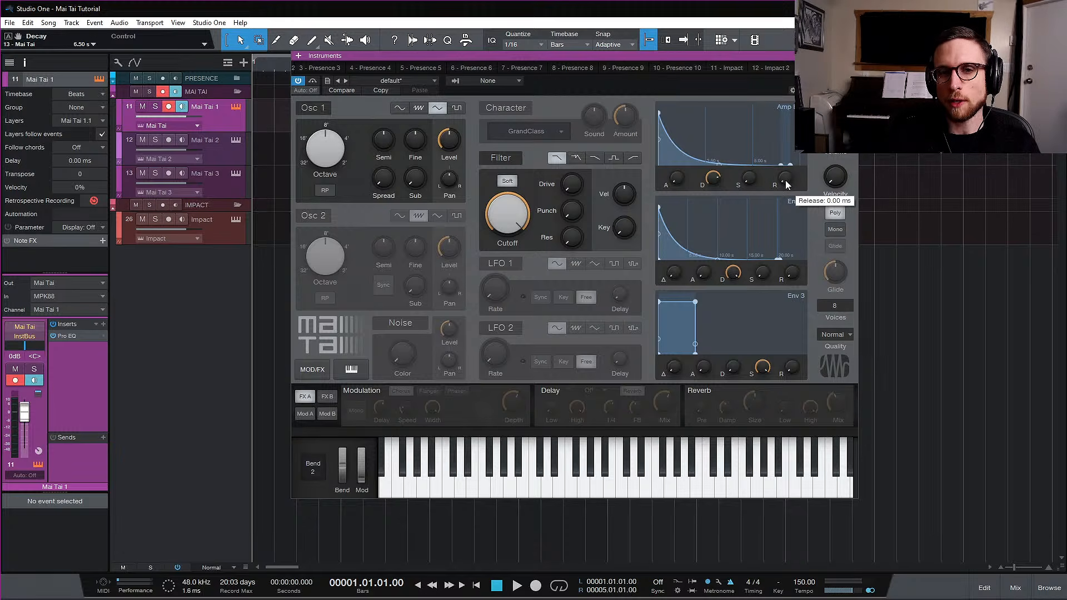
drag(785, 181, 789, 119)
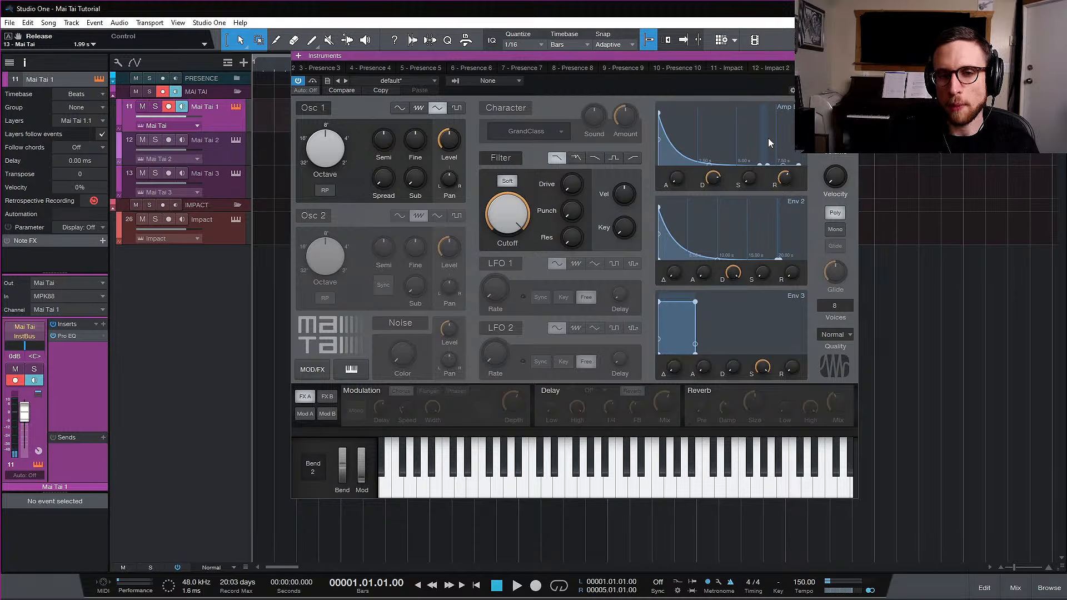
mouse_move(783, 179)
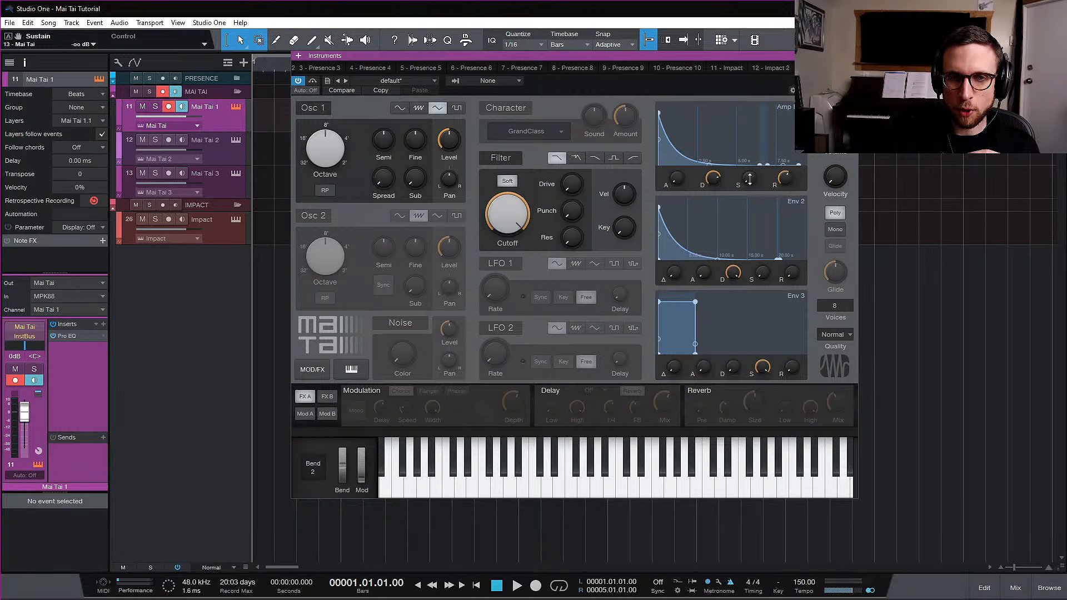
drag(750, 179, 784, 58)
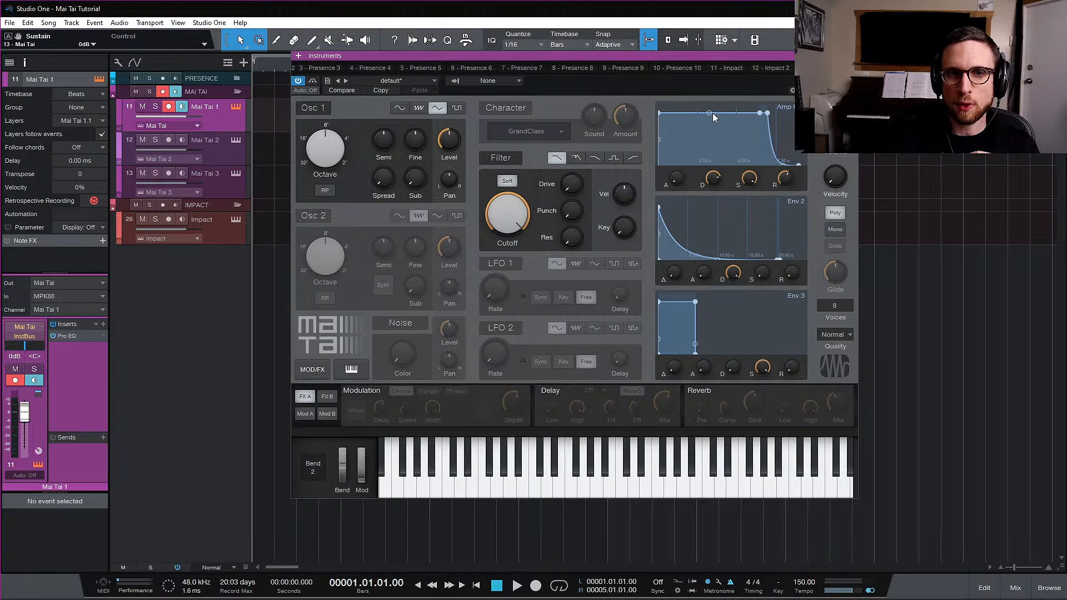
Reshape the amp envelope's release curve to 62.1 %, 95.8 % and -91.6 %, finishing at -100.0 %
drag(773, 142, 772, 115)
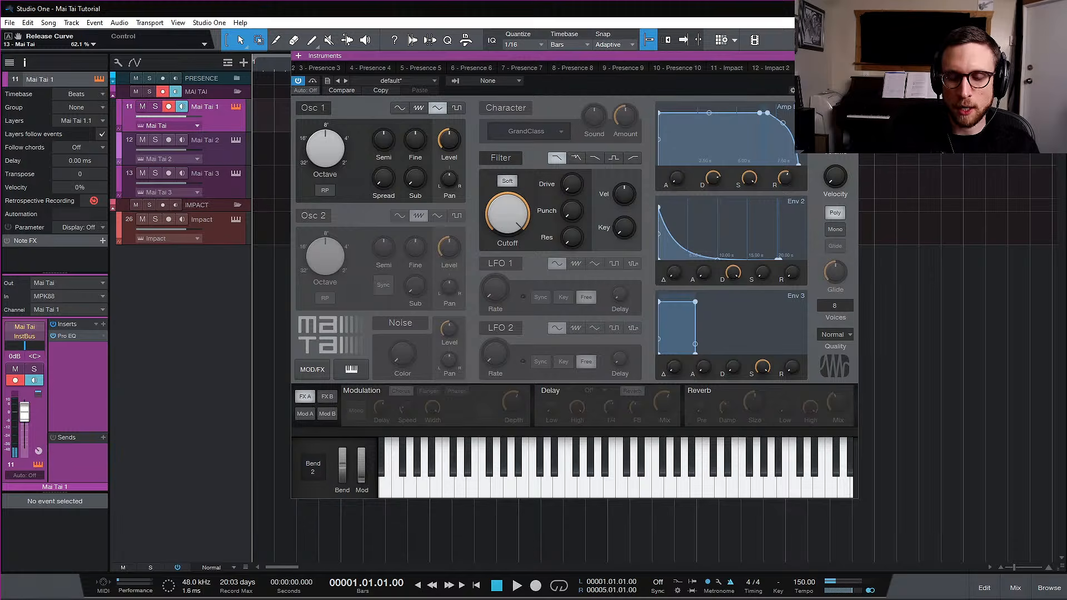
drag(773, 116, 773, 102)
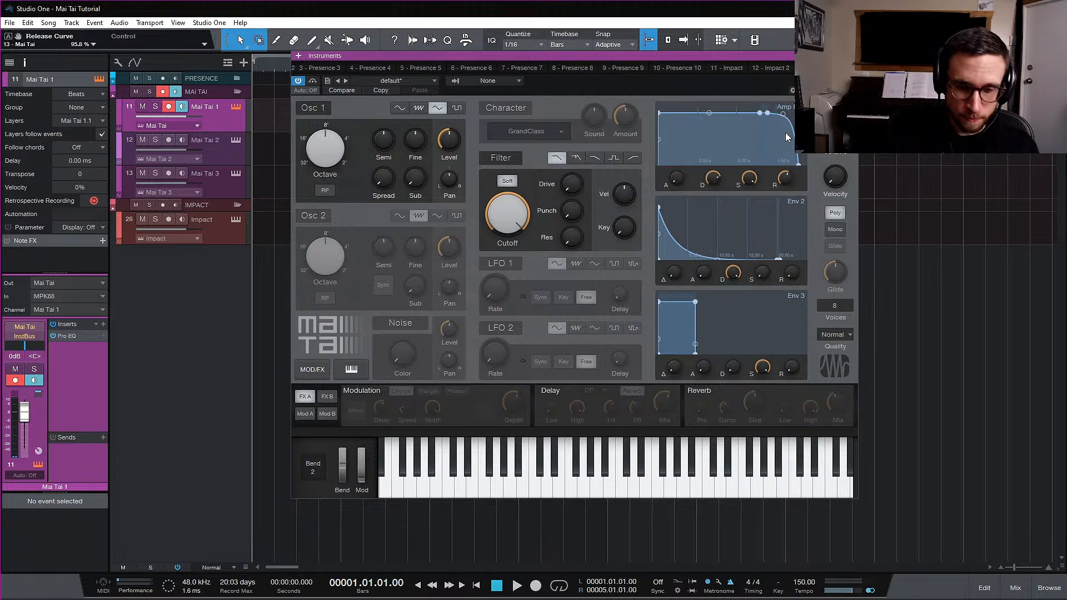
drag(783, 112, 783, 167)
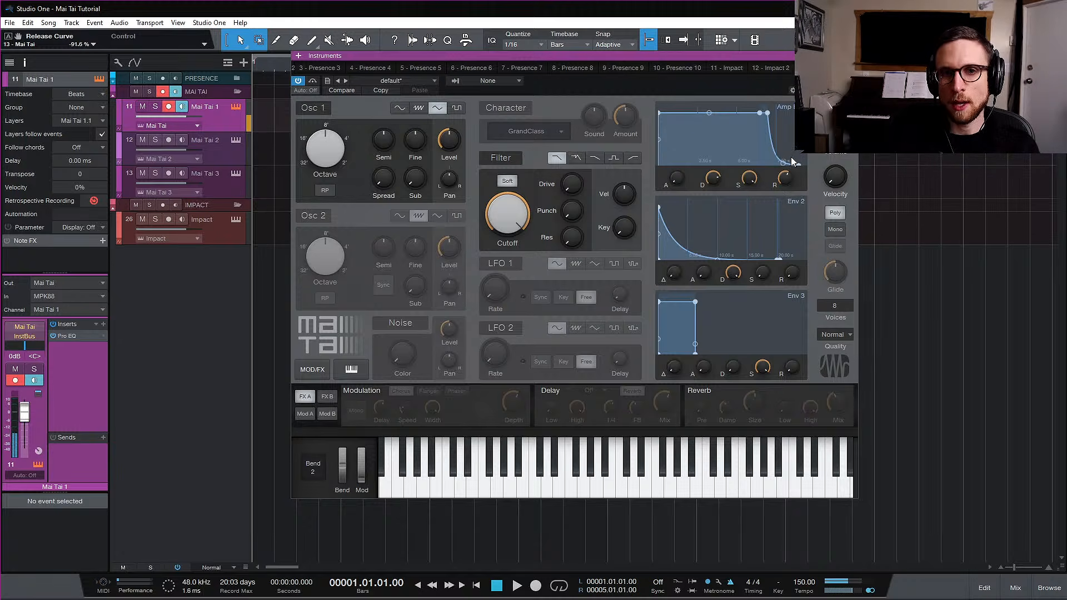
drag(784, 162, 783, 164)
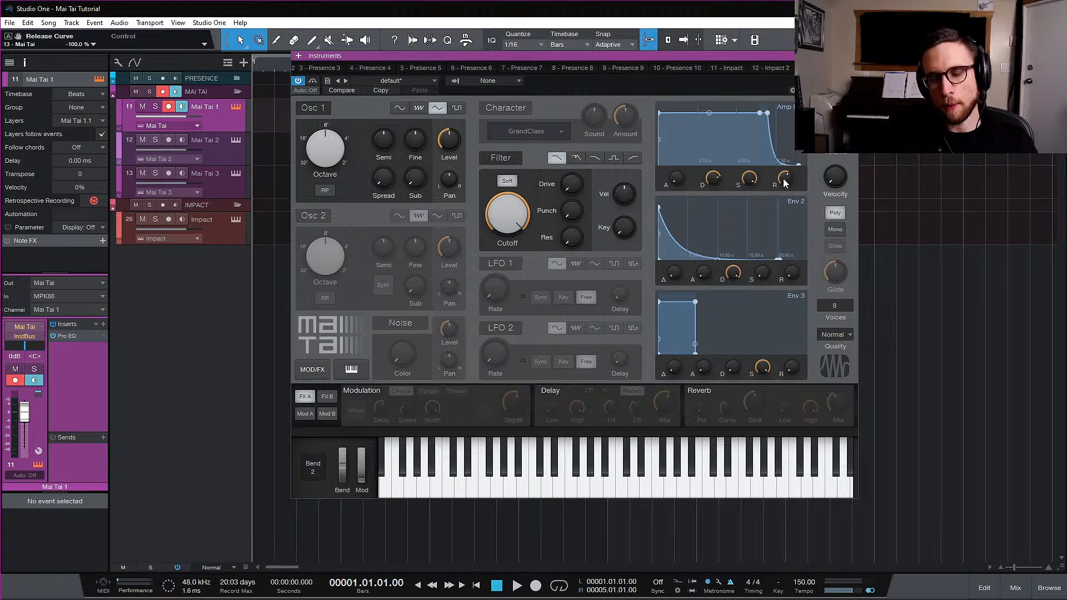
Shorten the amp envelope's release to 547 ms and down to 35.1 ms, and turn its sustain fully down
drag(786, 183, 784, 185)
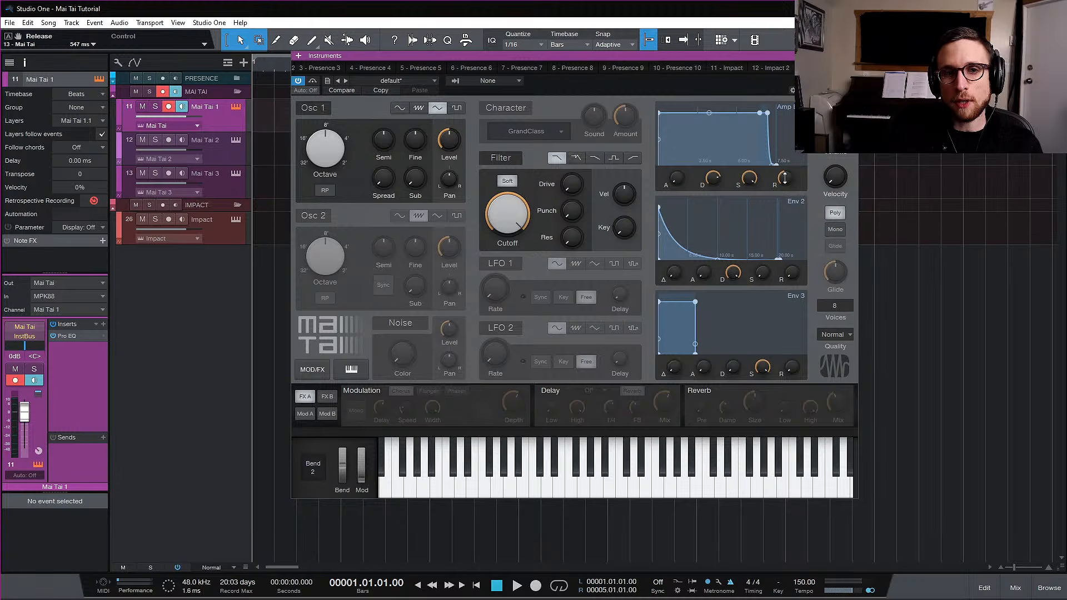
drag(785, 179, 783, 196)
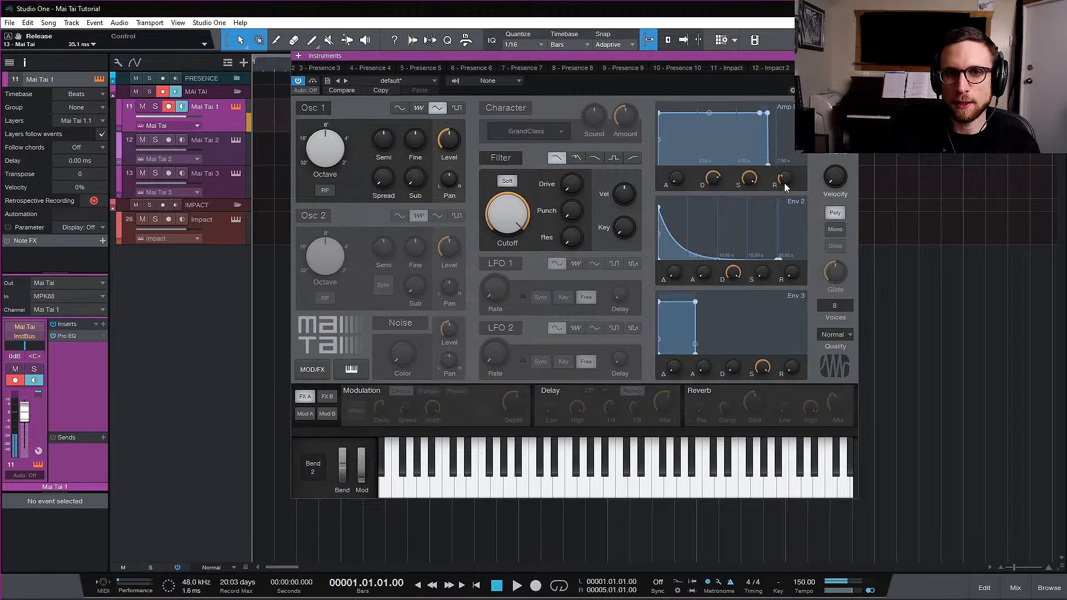
mouse_move(785, 183)
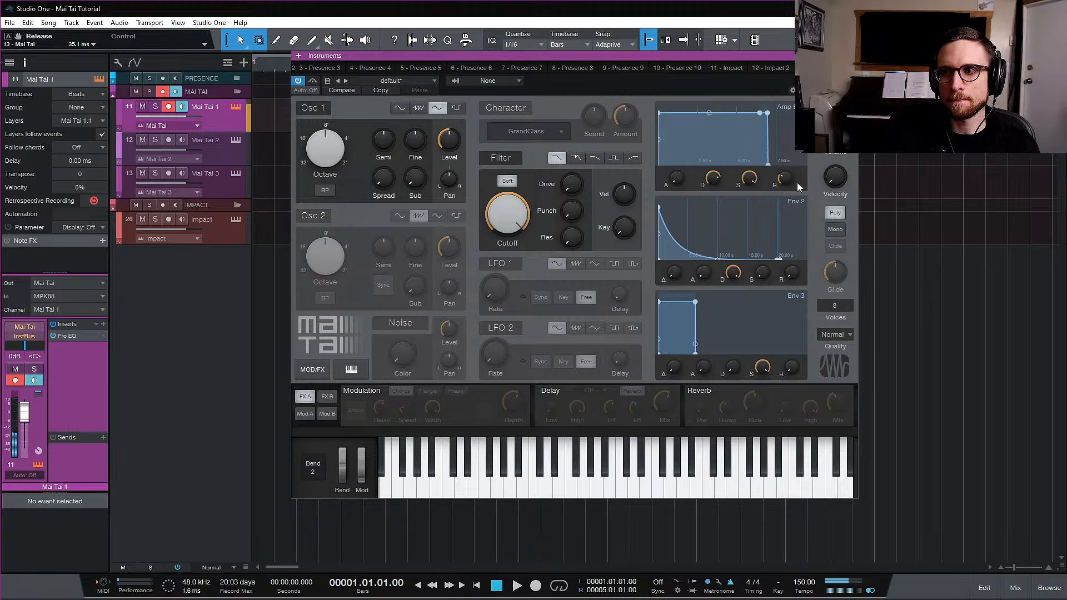
drag(751, 179, 751, 233)
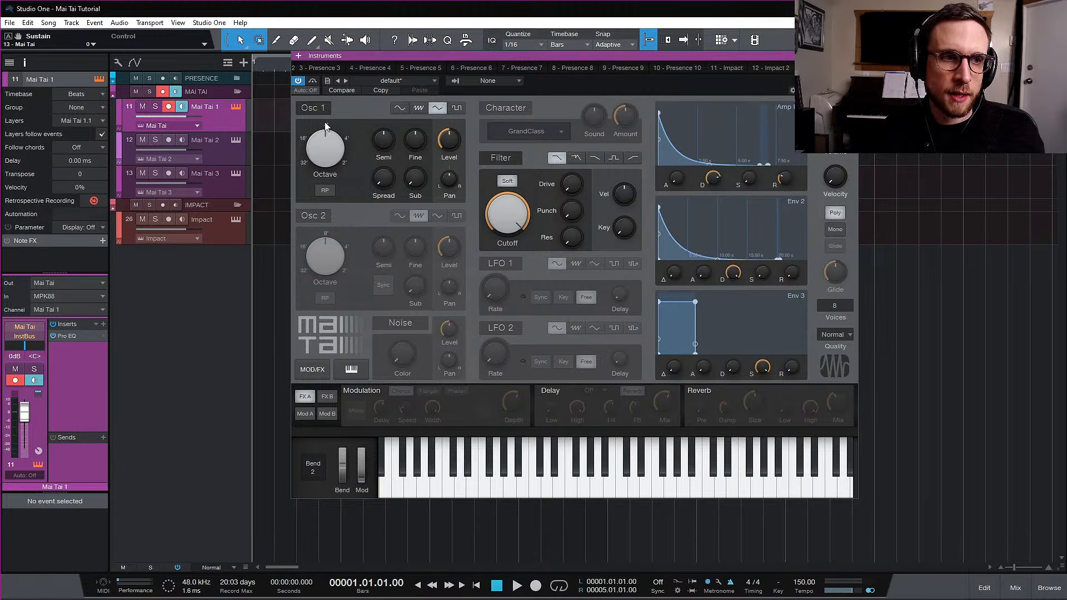
Try out oscillator 1's octave and semitone controls, leaving the octave range at 8' and the semitone offset at 0
drag(327, 156, 335, 219)
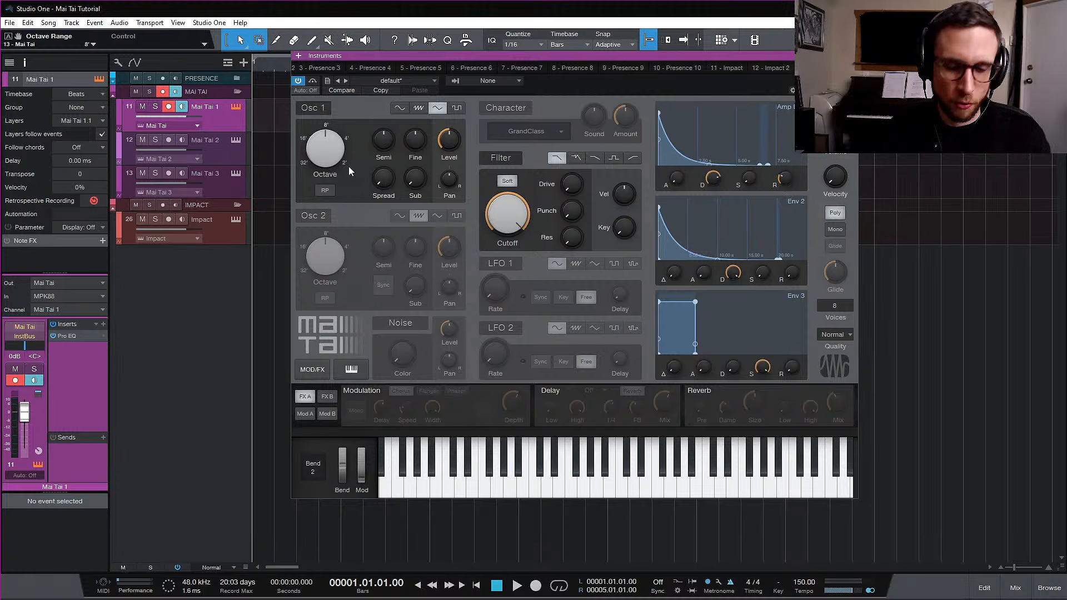
mouse_move(338, 157)
mouse_down()
mouse_move(334, 204)
mouse_move(334, 127)
mouse_move(355, 114)
mouse_move(343, 177)
mouse_move(343, 163)
mouse_up()
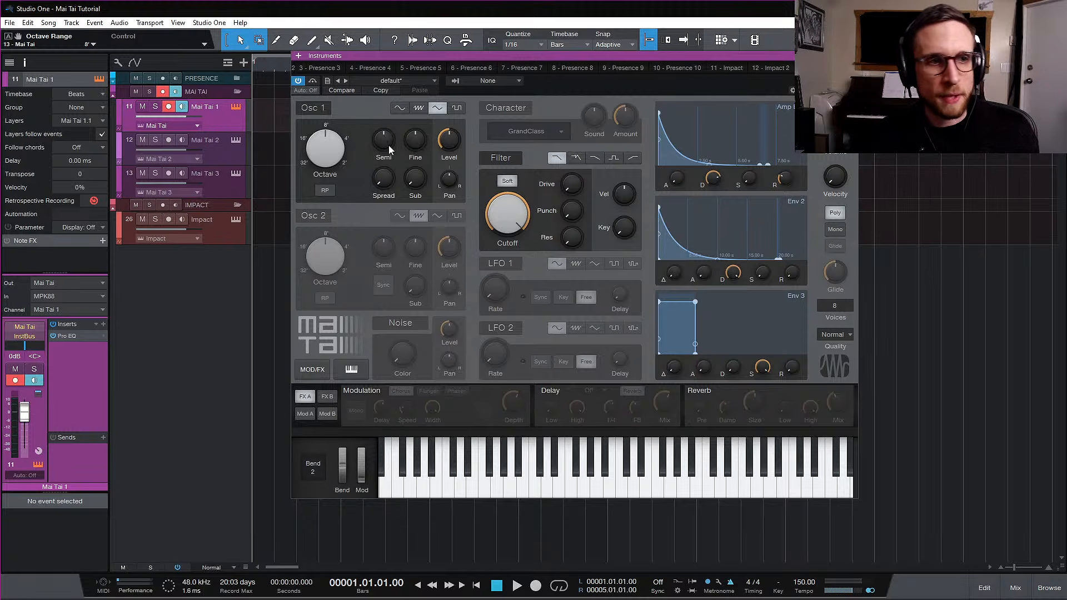
mouse_move(386, 139)
mouse_down()
mouse_move(388, 187)
mouse_move(403, 123)
mouse_move(398, 156)
mouse_up()
Enable oscillator 2 and set it to the triangle waveform
click(317, 215)
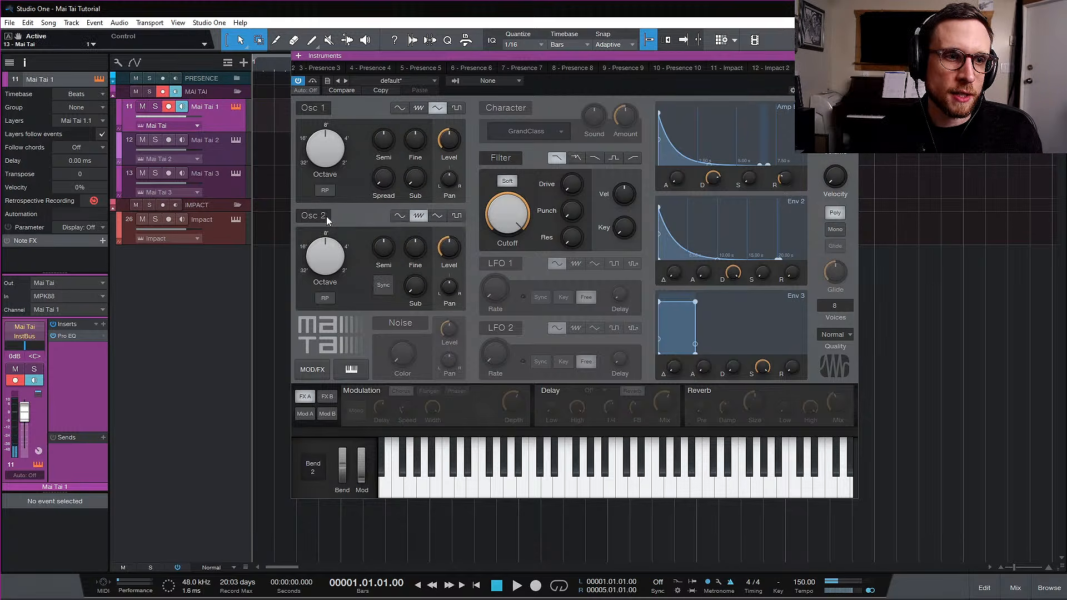
click(437, 215)
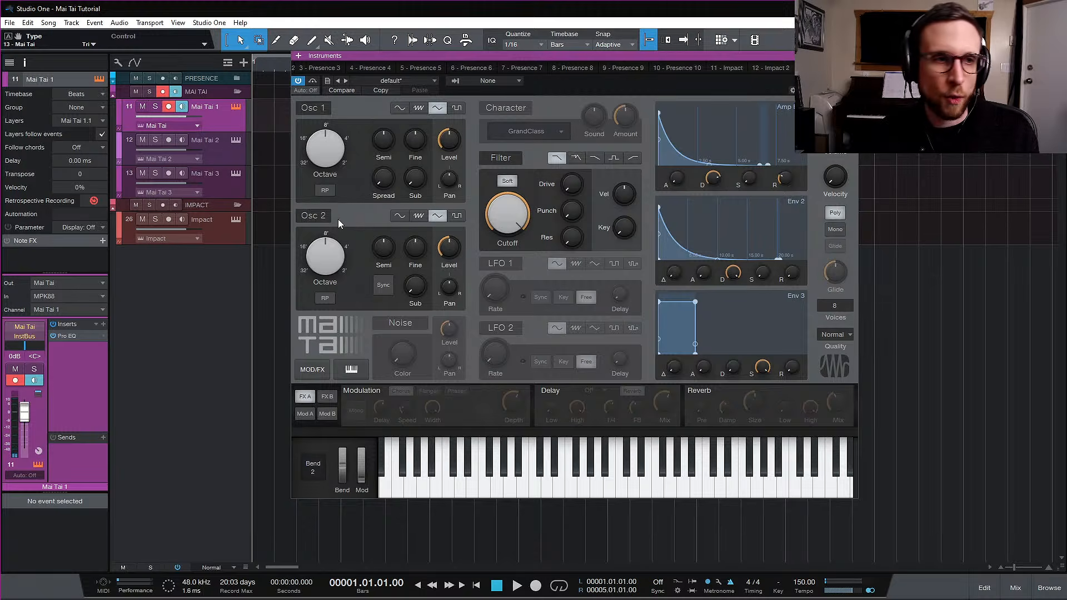
Raise oscillator 1's semitone offset to 7, return it to 0, and switch oscillator 2 off
drag(384, 139, 380, 105)
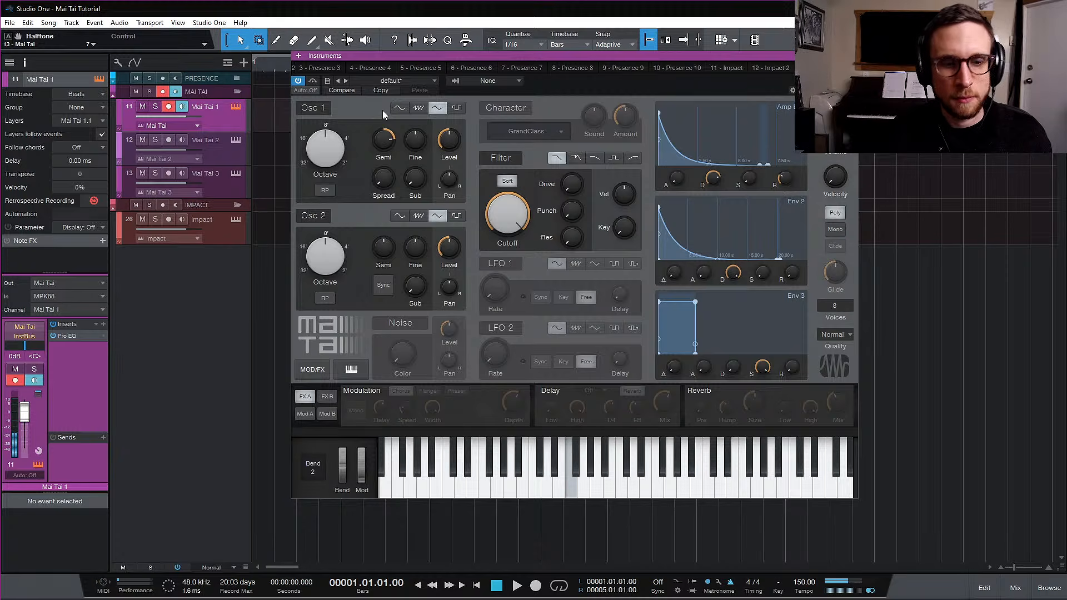
drag(384, 135, 385, 176)
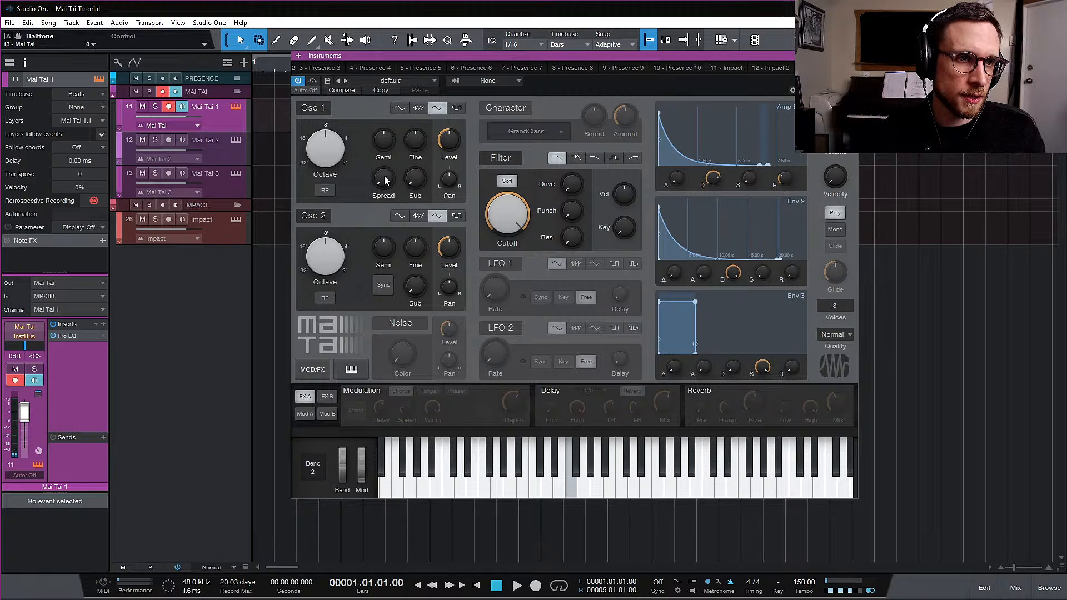
click(315, 219)
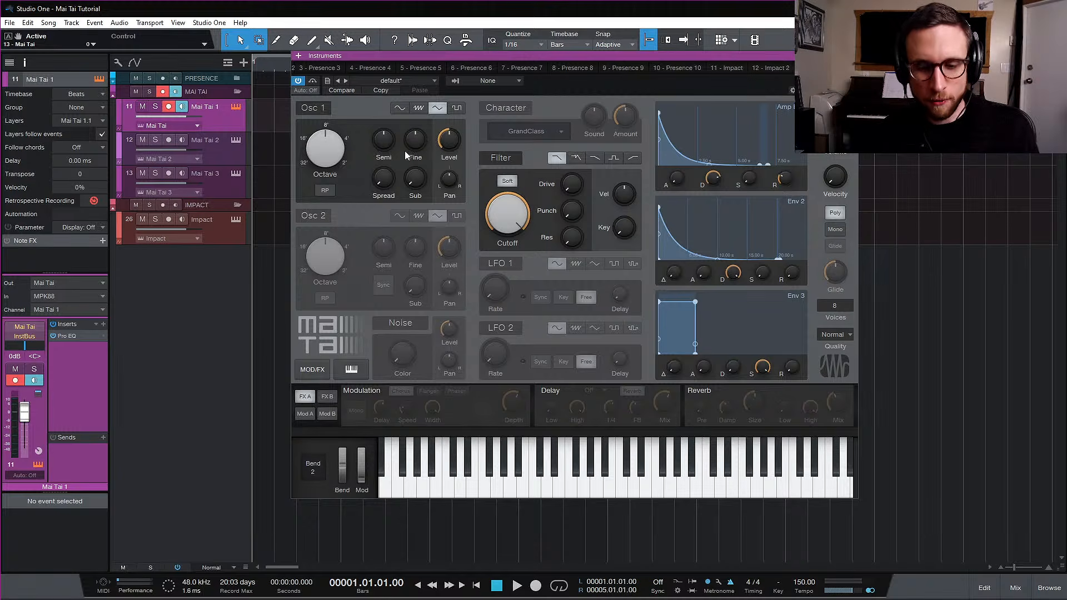
Lower oscillator 1's fine tuning to -100.00 and reset it to 0.00
drag(411, 142, 458, 191)
drag(418, 141, 417, 141)
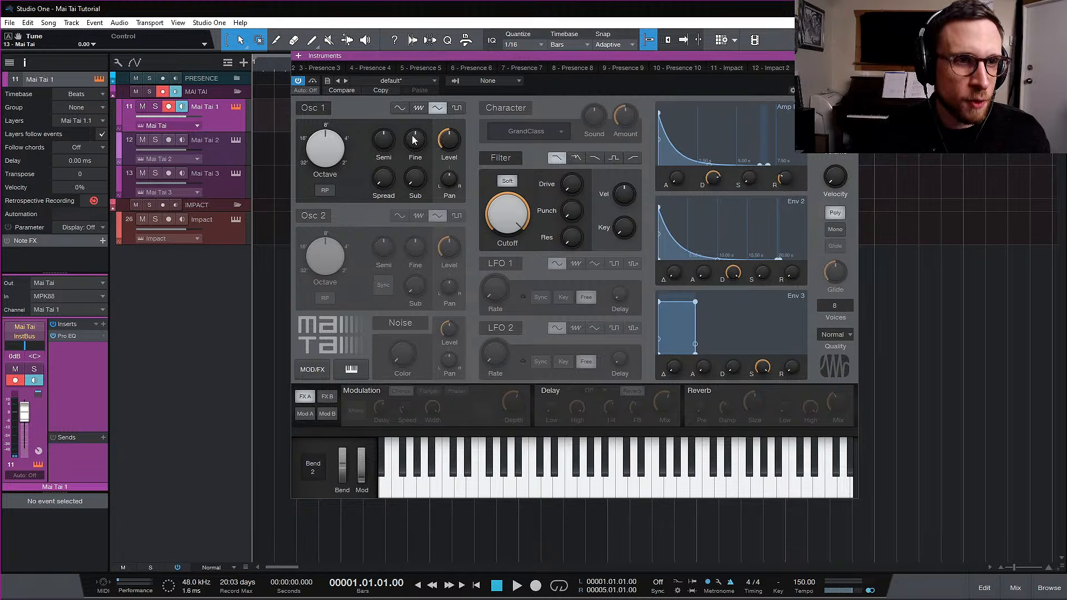
drag(416, 140, 416, 237)
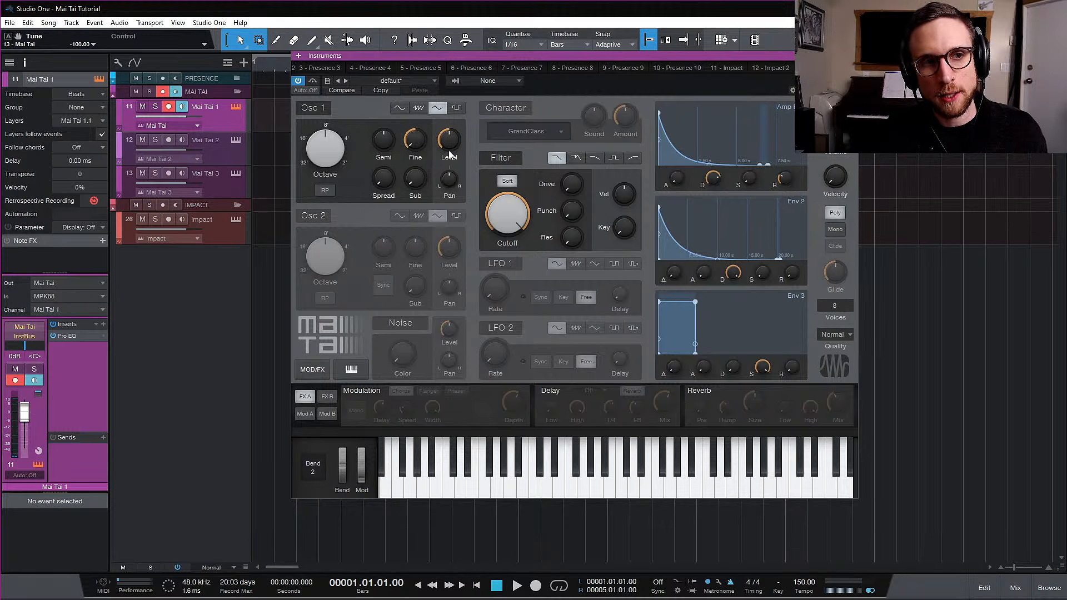
ctrl+click(418, 136)
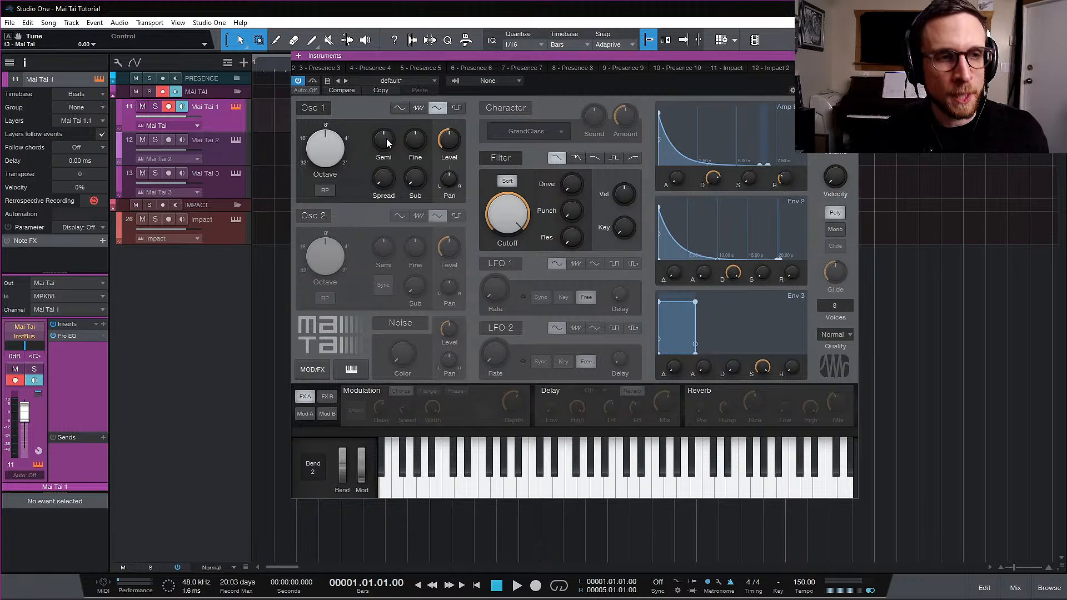
mouse_move(386, 144)
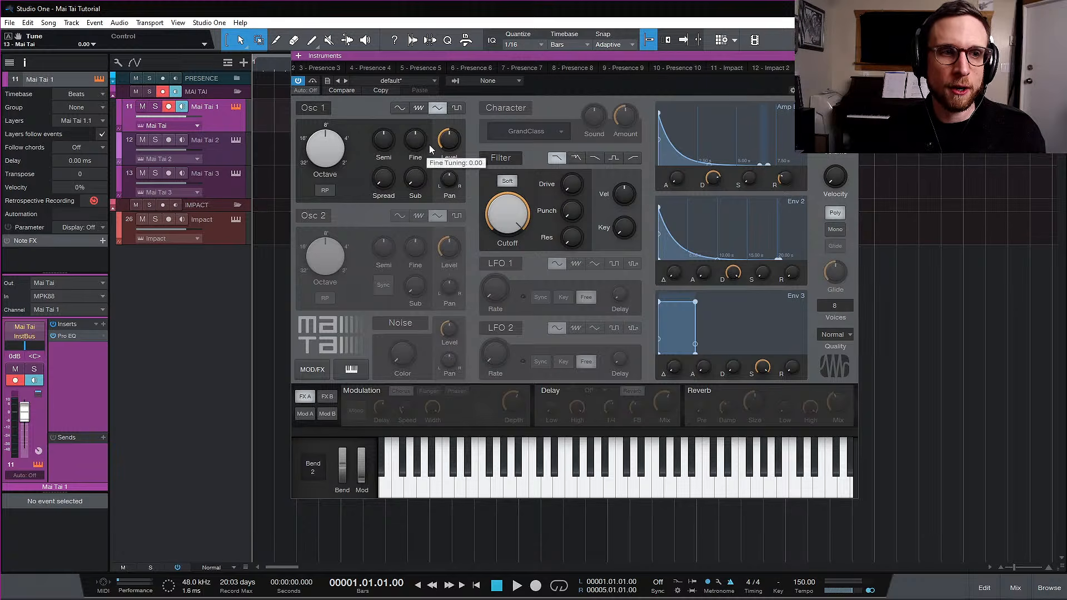
Pan oscillator 1 slightly to L3 and reset its pan to centre
mouse_move(450, 145)
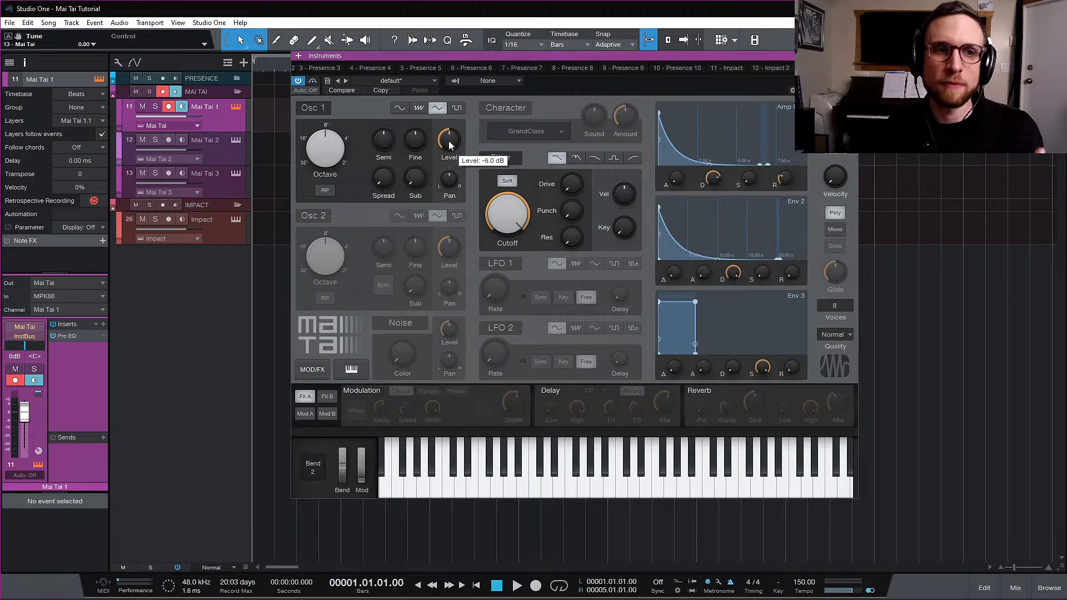
mouse_move(335, 160)
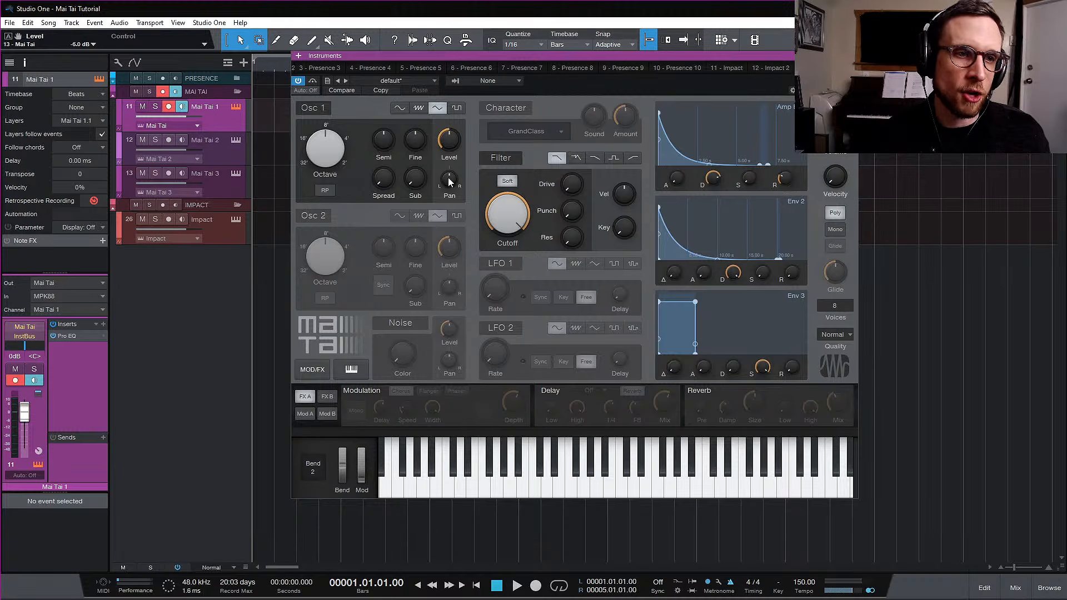
mouse_move(450, 182)
mouse_down()
mouse_move(458, 235)
mouse_move(469, 116)
mouse_move(462, 196)
mouse_up()
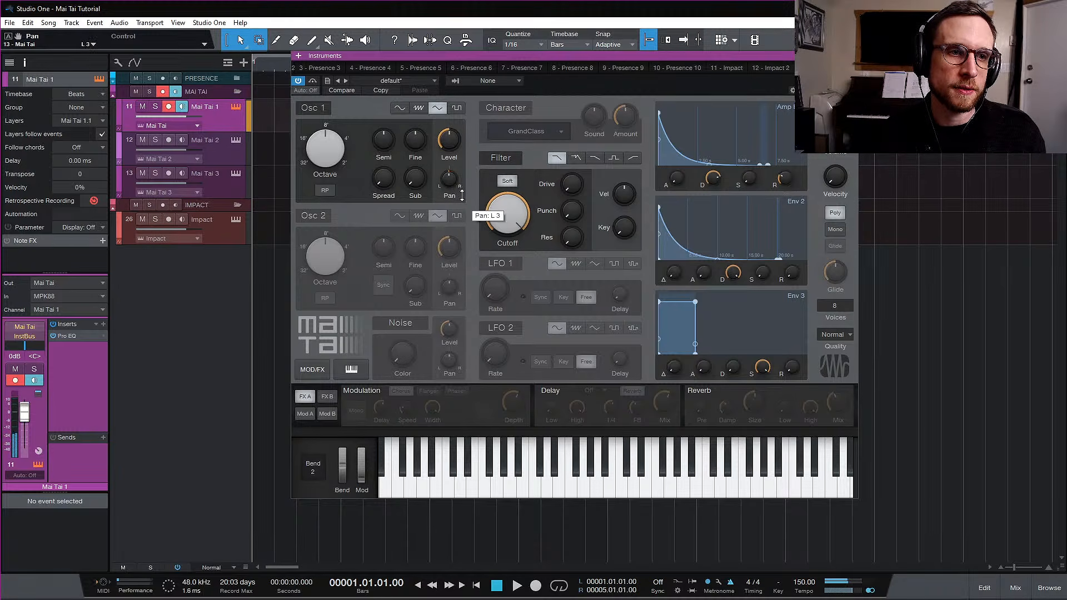
double_click(455, 185)
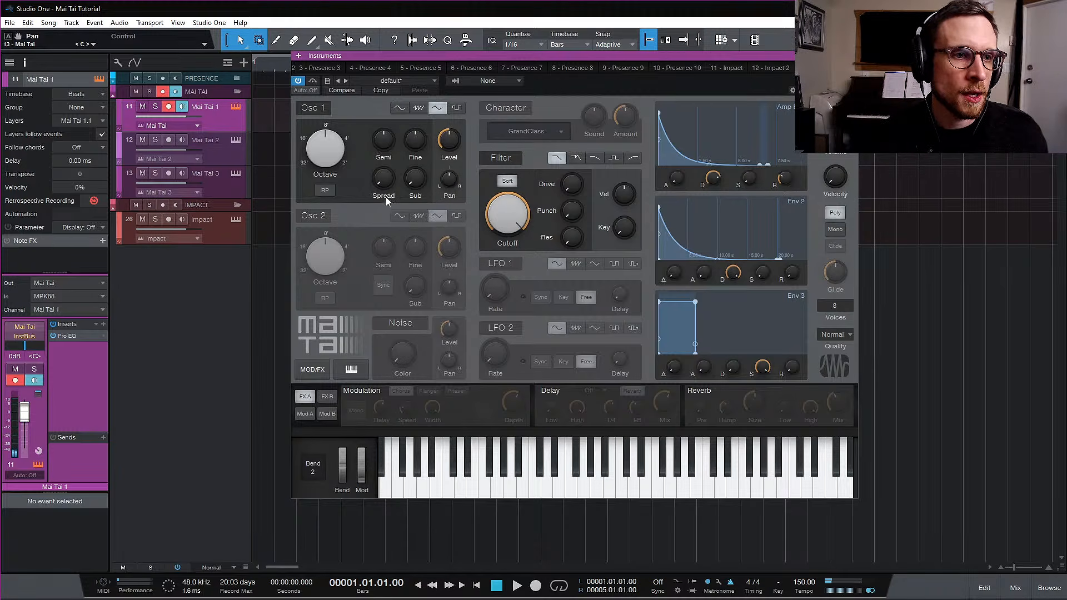
Audition oscillator 1's stereo spread at 99%, 39% and 100%, and leave it at 72.5%
mouse_move(389, 181)
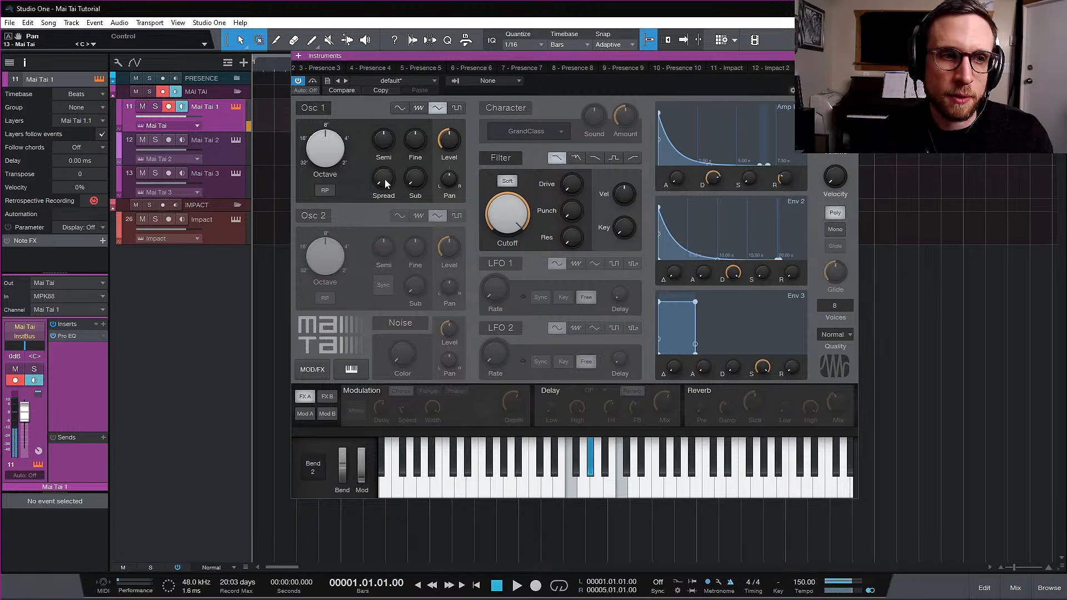
drag(385, 180, 420, 105)
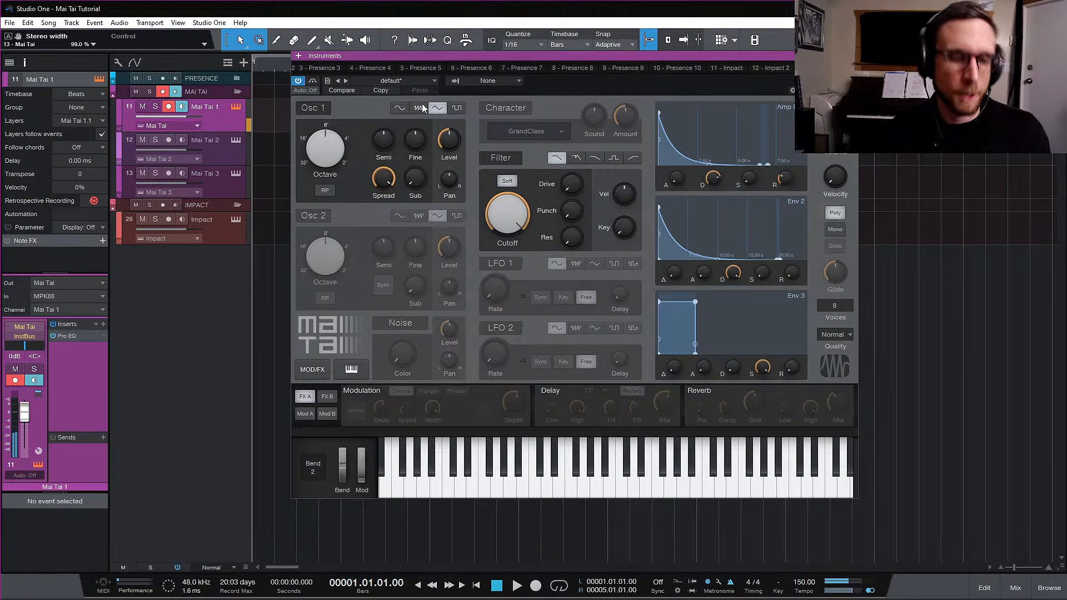
drag(389, 177, 383, 229)
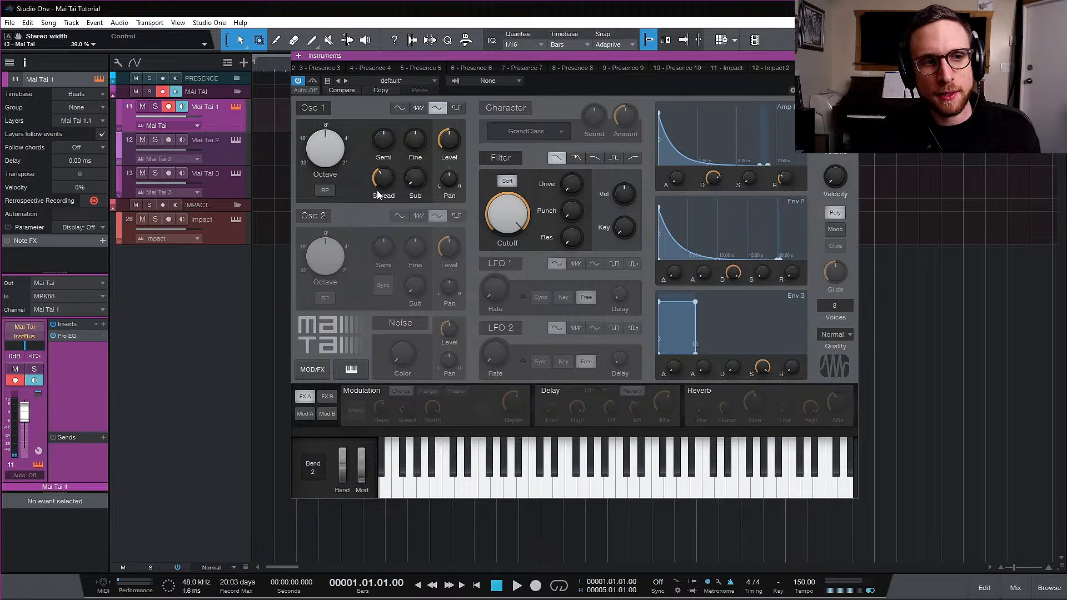
mouse_move(335, 149)
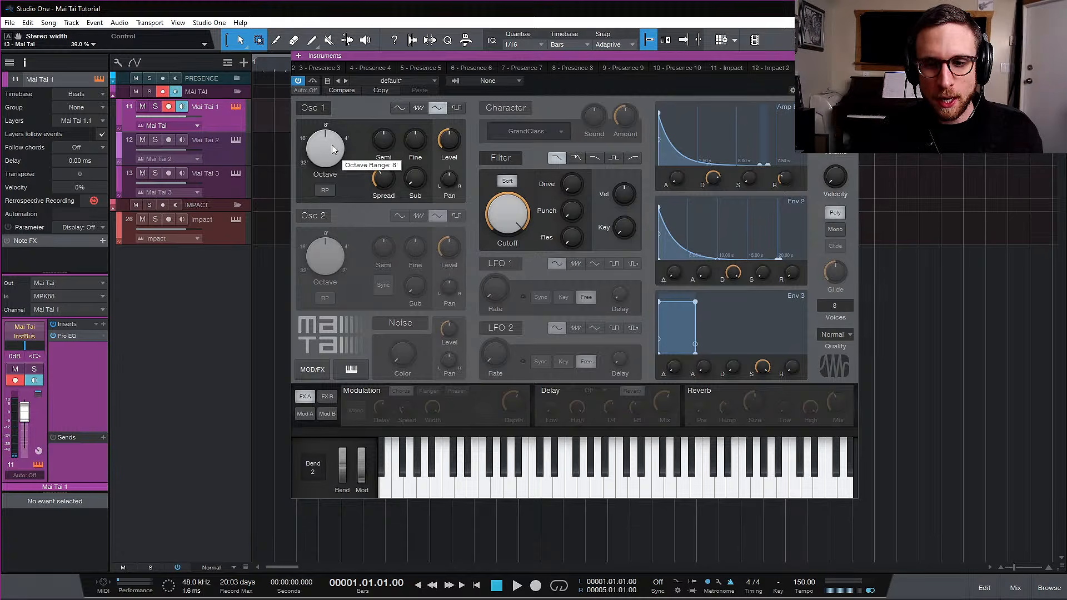
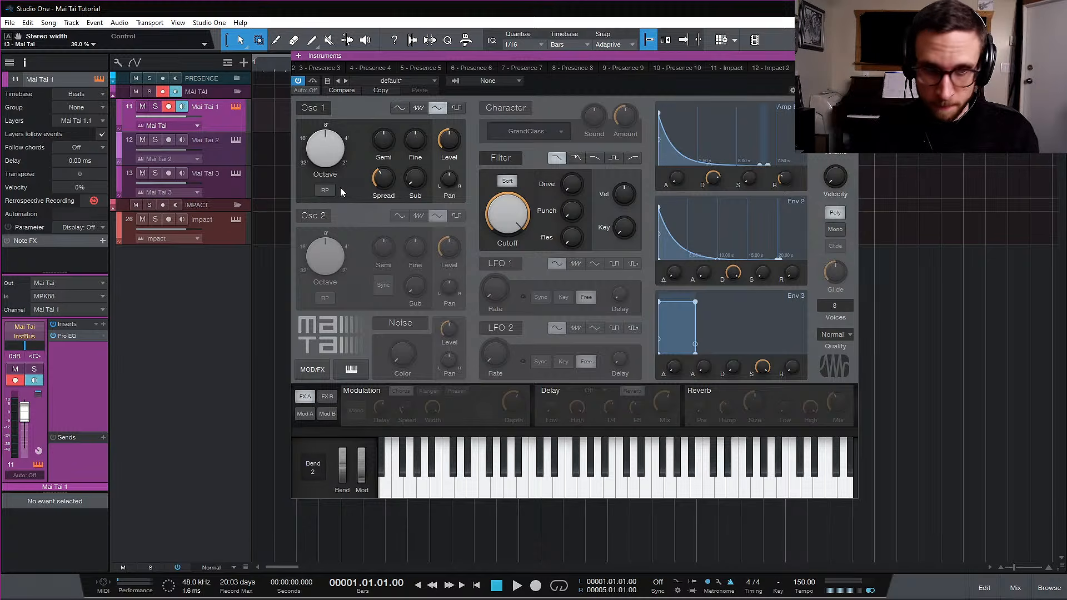
drag(382, 180, 395, 116)
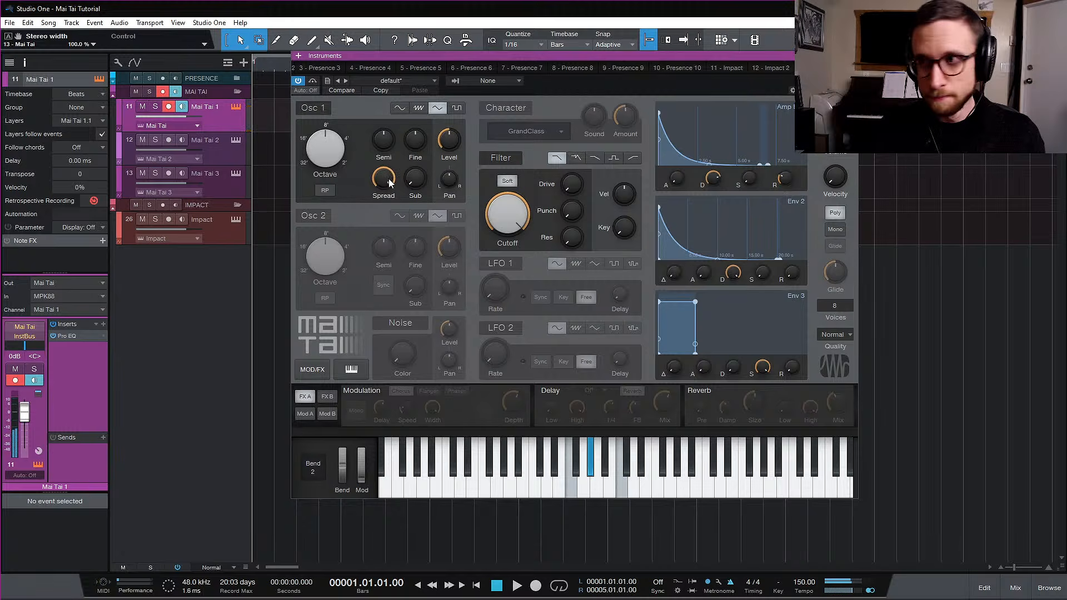
mouse_move(388, 183)
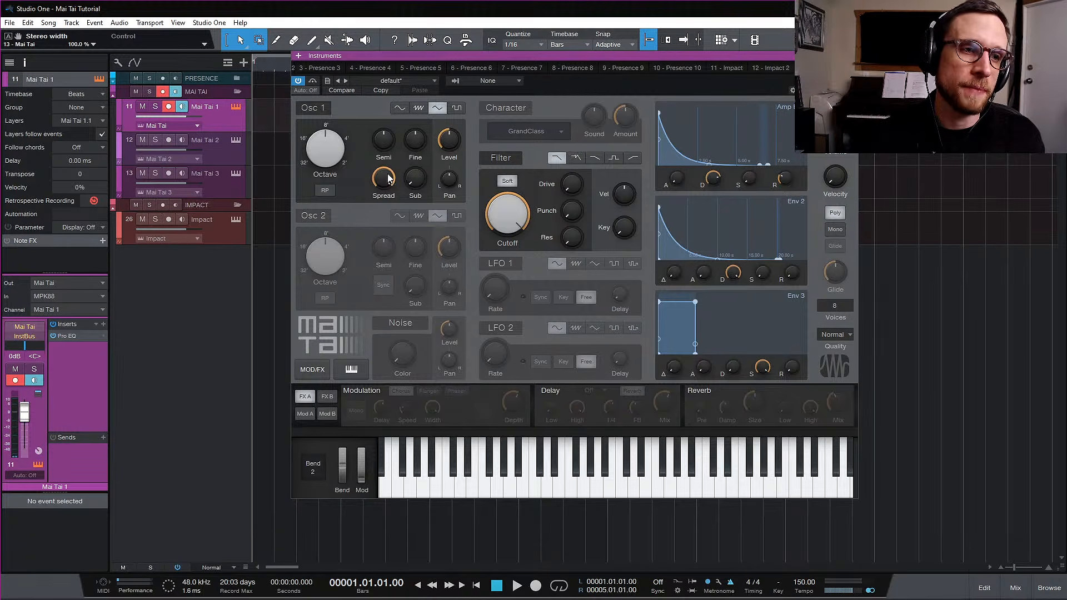
scroll(389, 178, down, 10)
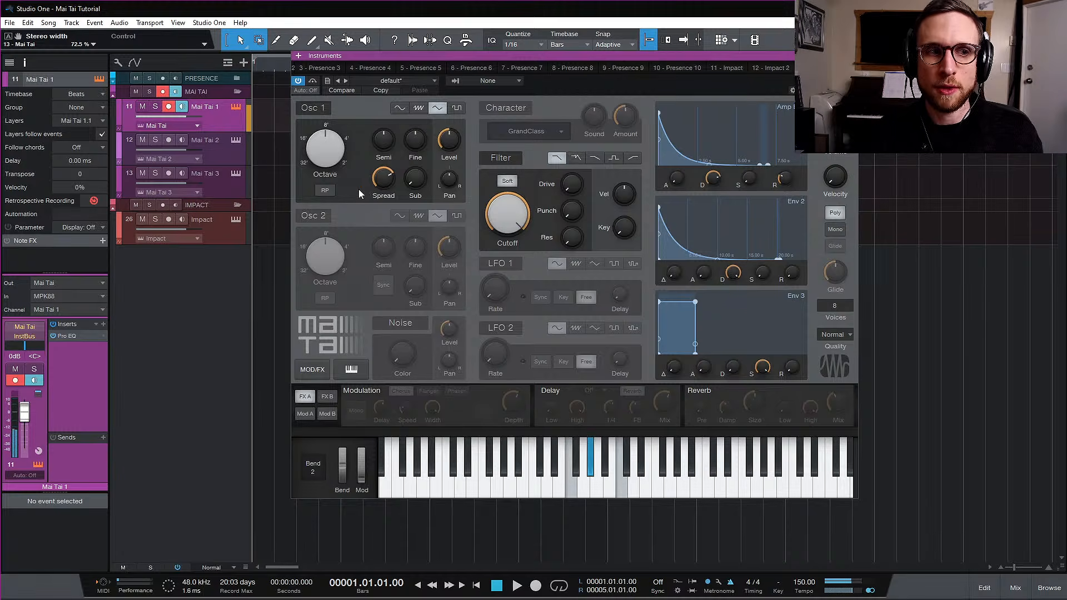
Compare oscillator 1 with random phase on and off, switching the waveform to saw and leaving random phase on
click(328, 191)
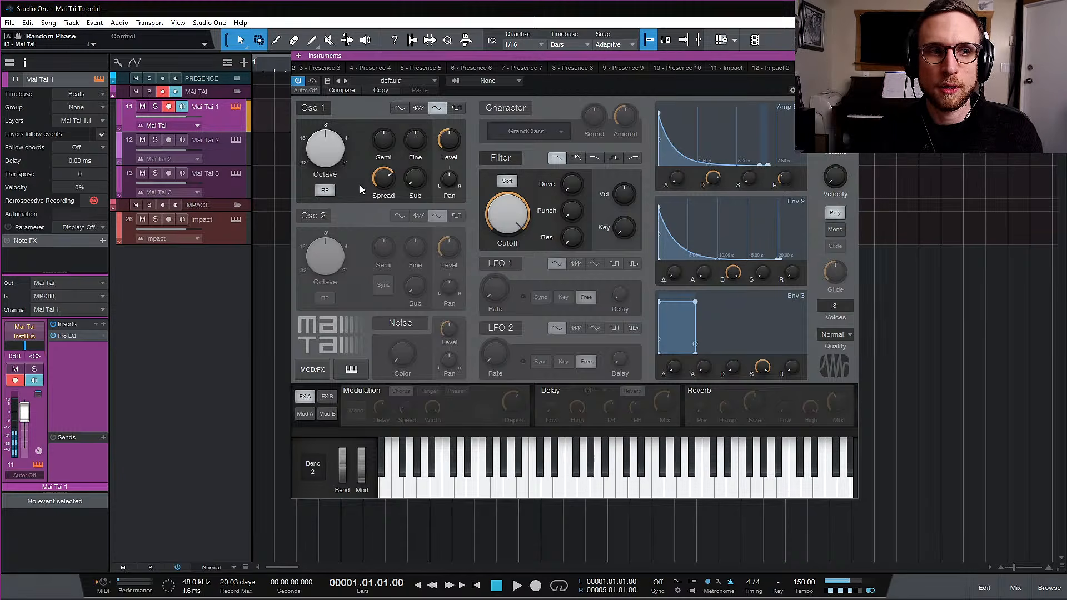
drag(381, 179, 381, 194)
click(329, 190)
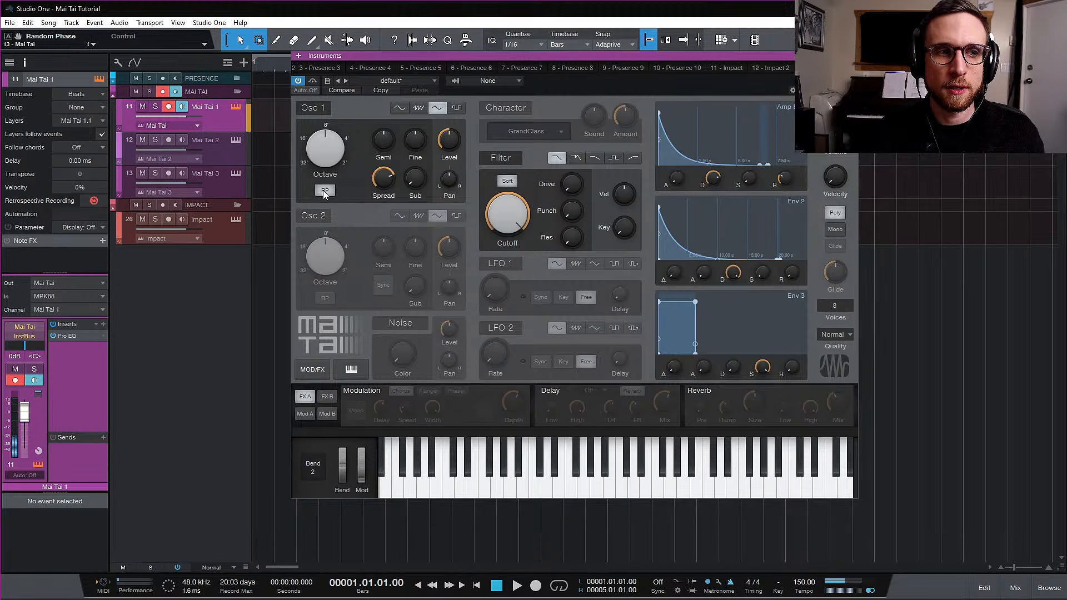
click(418, 108)
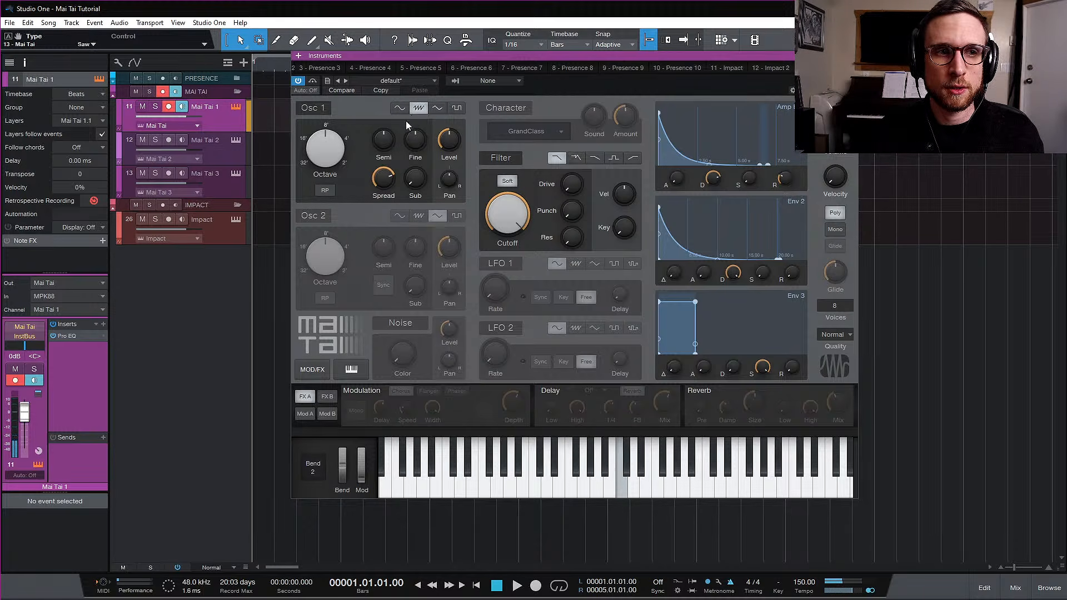
click(328, 191)
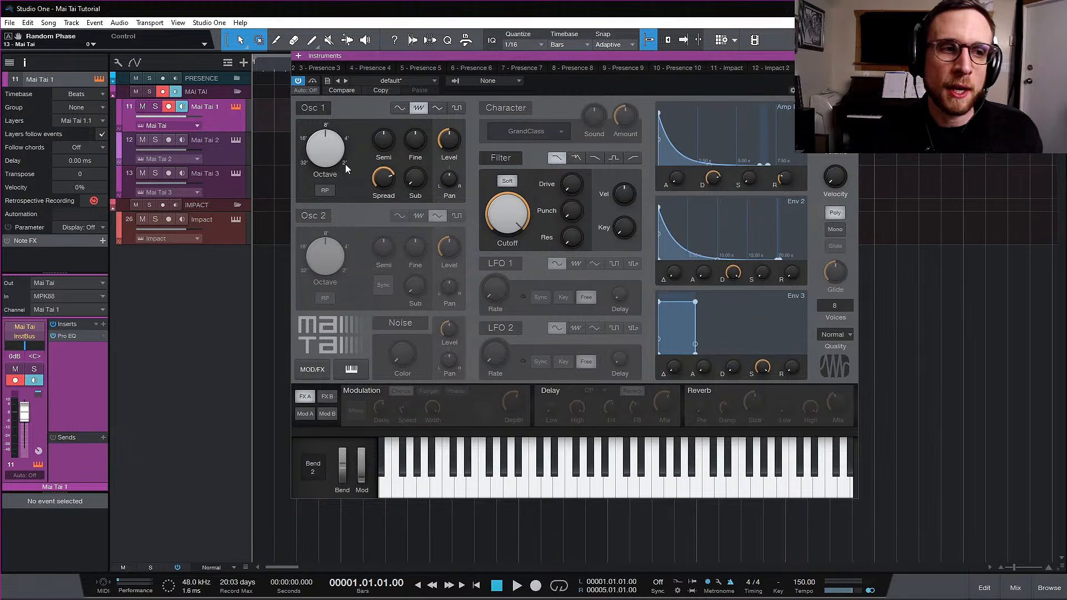
click(326, 190)
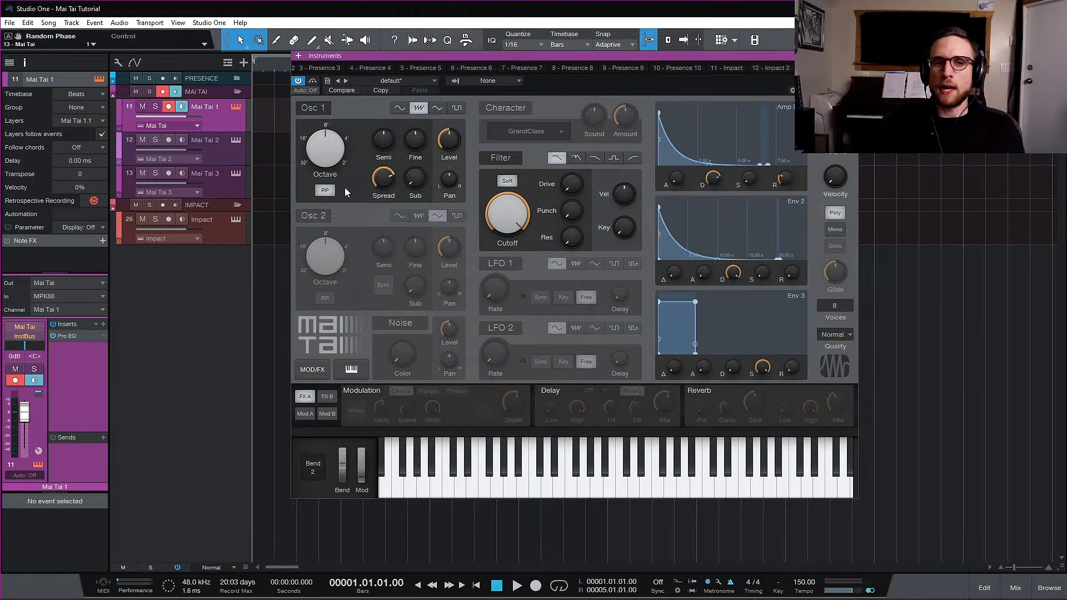
Return oscillator 1 to the triangle waveform, reset its spread to minimum, and switch random phase off
click(438, 109)
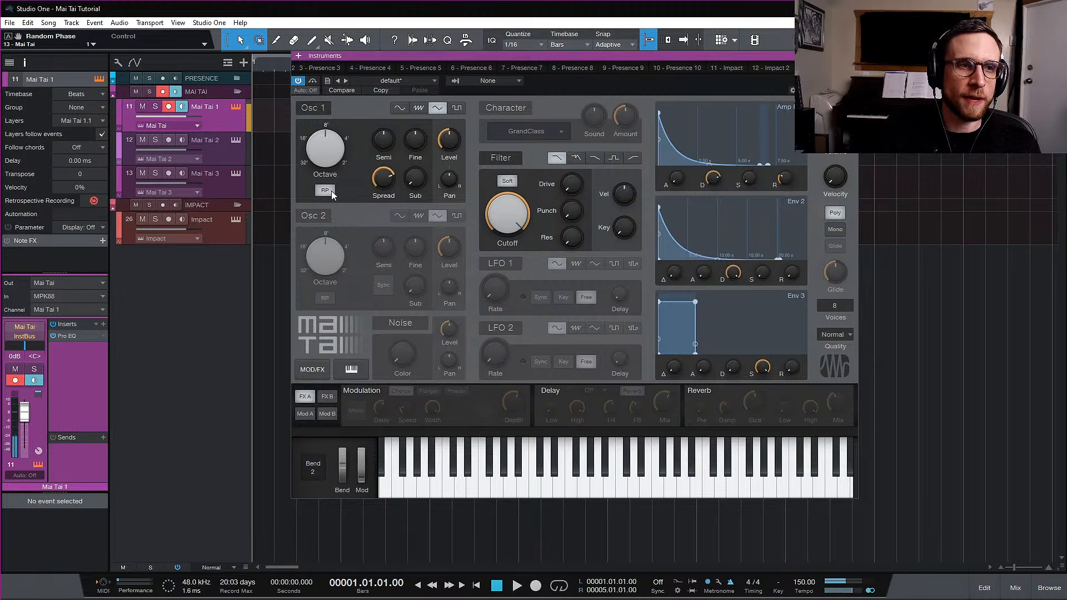
drag(382, 178, 382, 193)
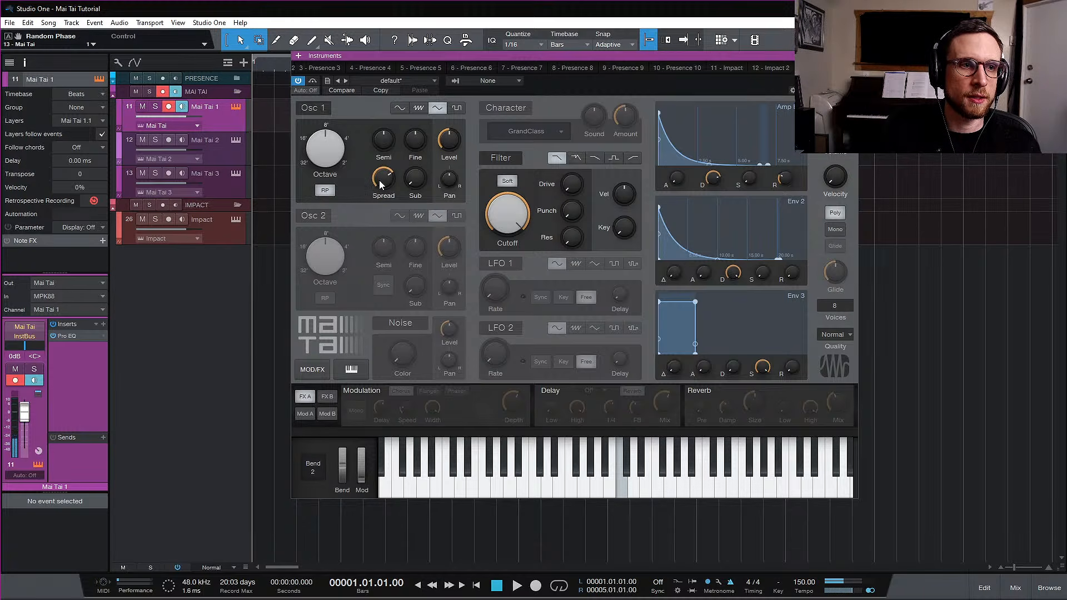
drag(379, 180, 389, 174)
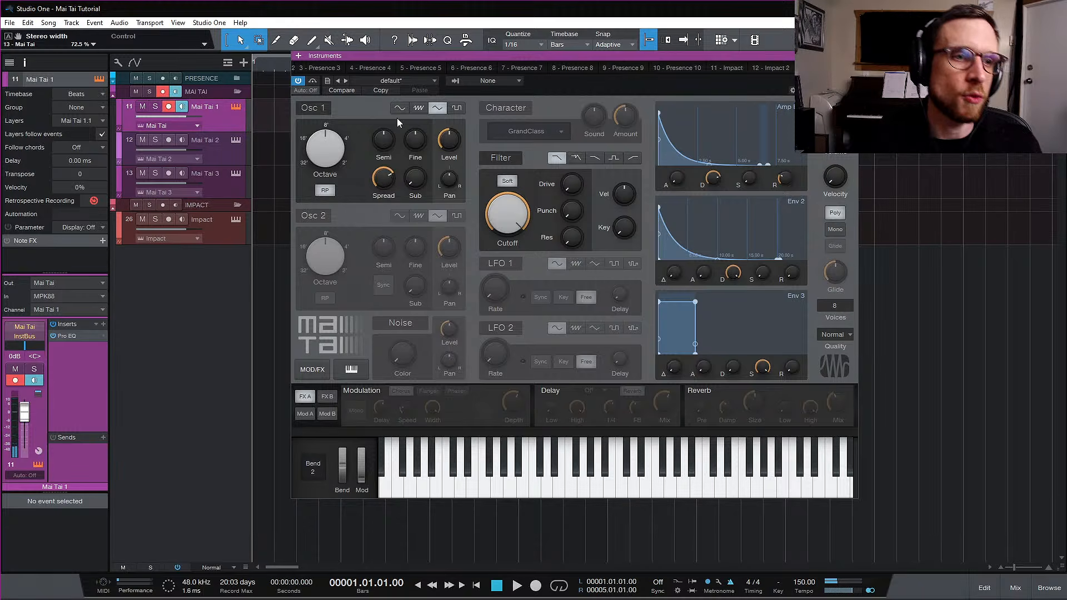
double_click(386, 177)
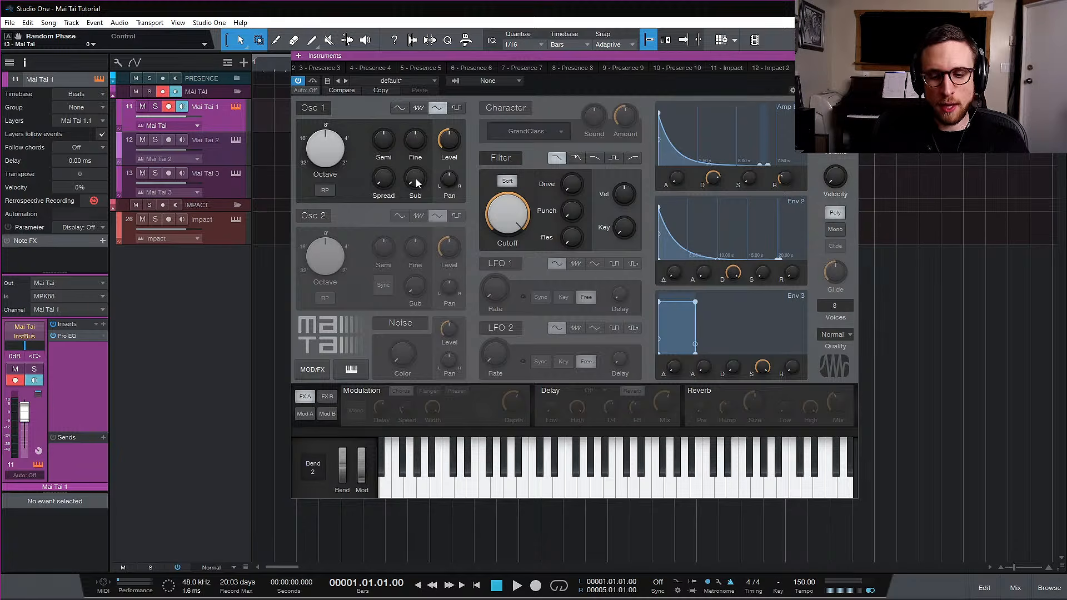
Raise oscillator 1's sub level to -1.0 dB and audition the 16' octave range before returning it to 8'
drag(415, 184, 432, 104)
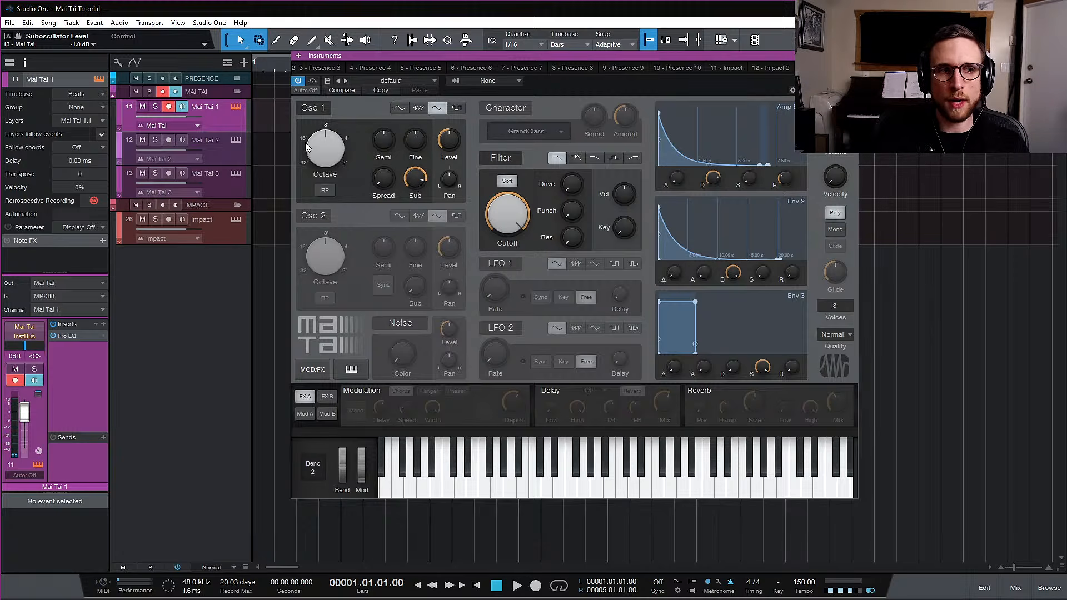
drag(332, 159, 322, 165)
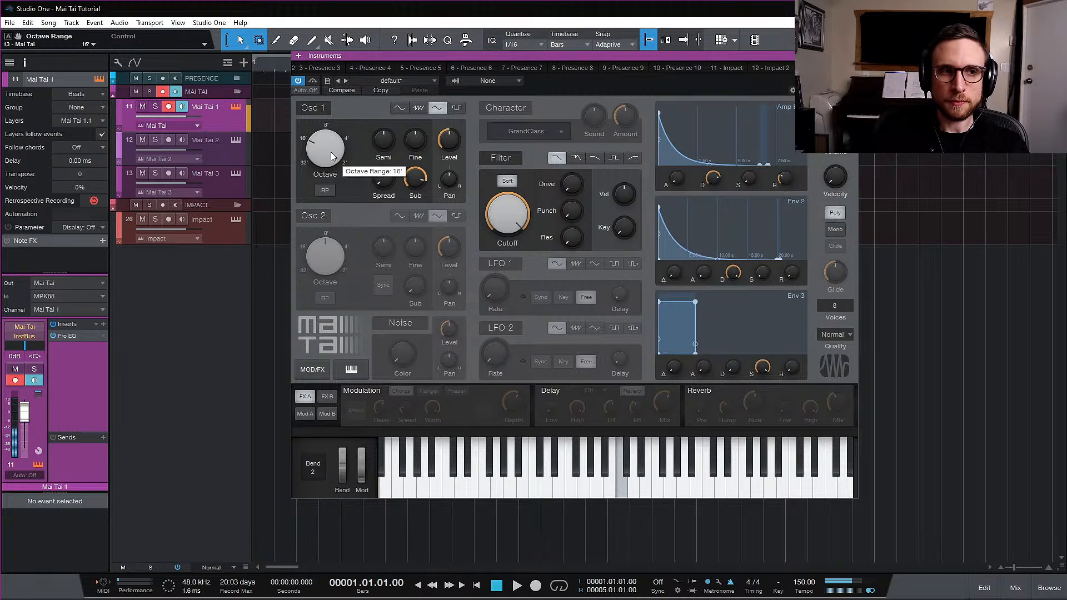
drag(327, 145, 329, 139)
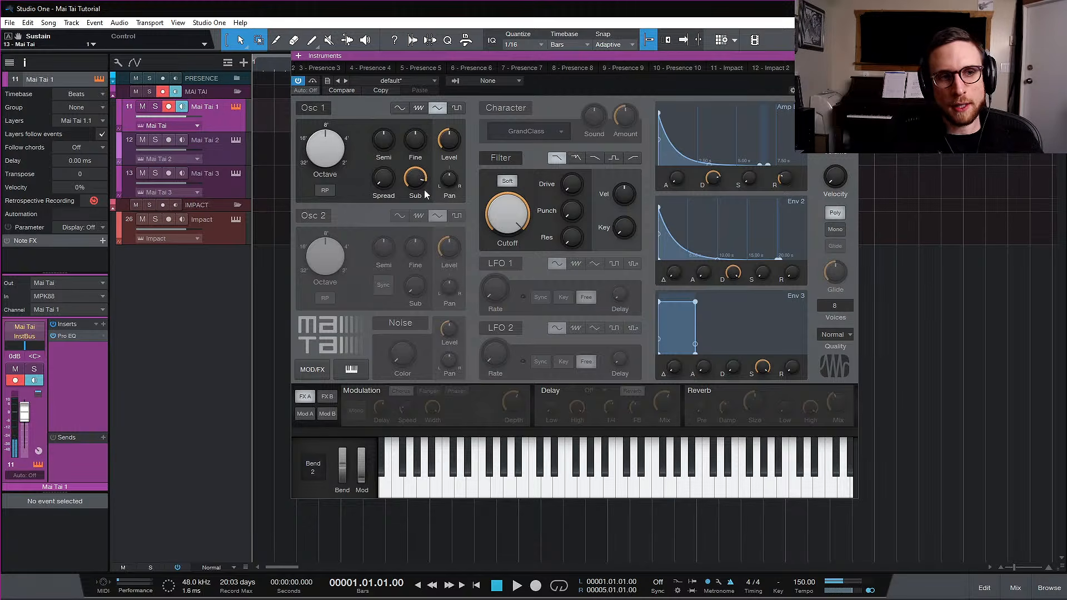
Audition oscillator 1 at a higher octave range with the sub level down and up, ending at -oo dB and 8'
mouse_move(422, 191)
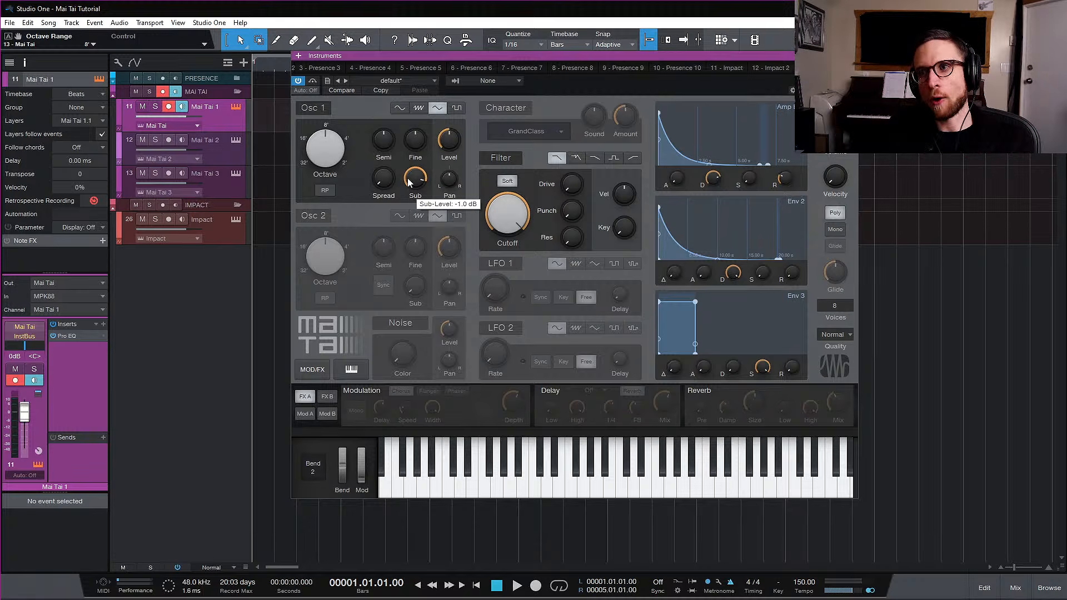
mouse_move(322, 143)
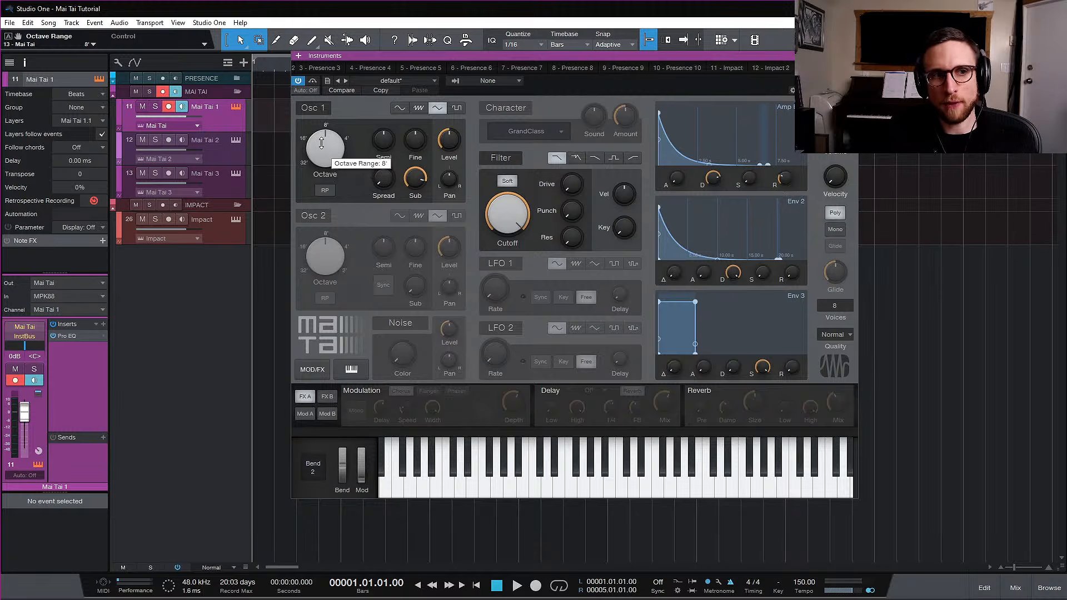
drag(321, 144, 324, 140)
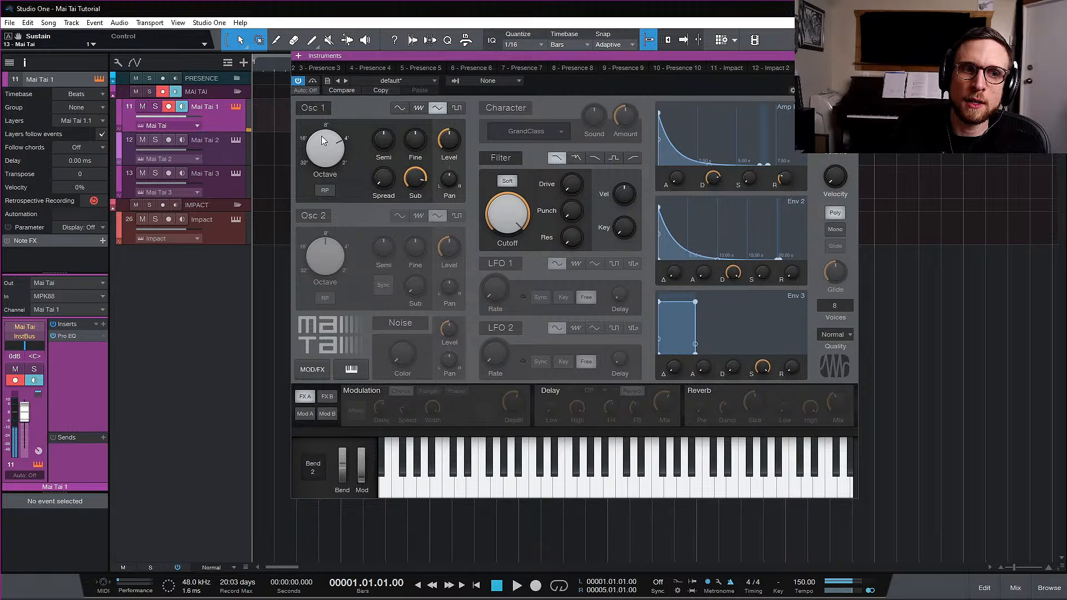
drag(417, 175, 417, 206)
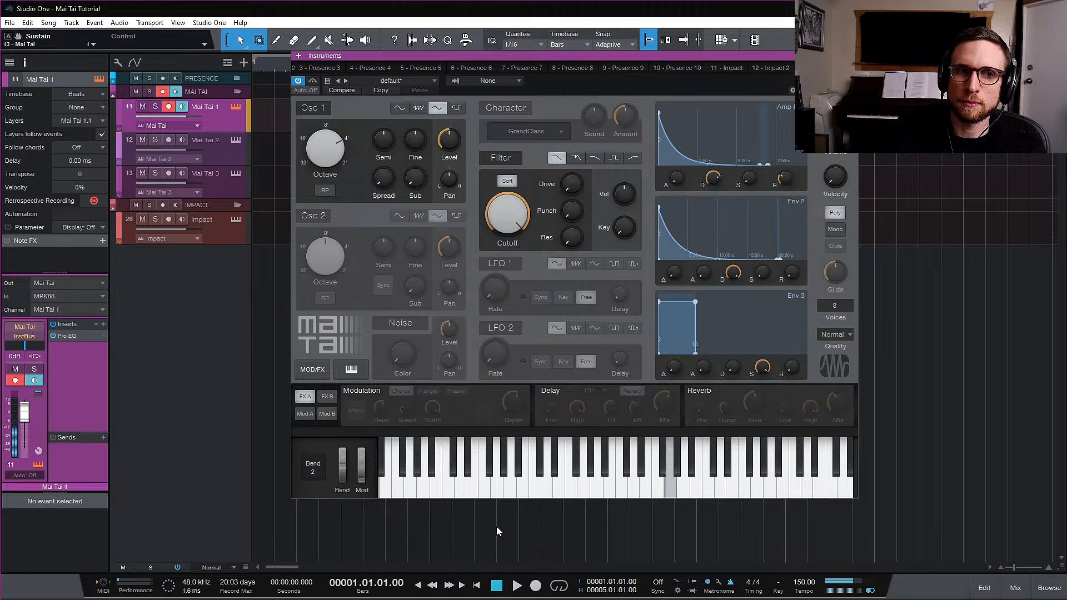
drag(415, 177, 428, 83)
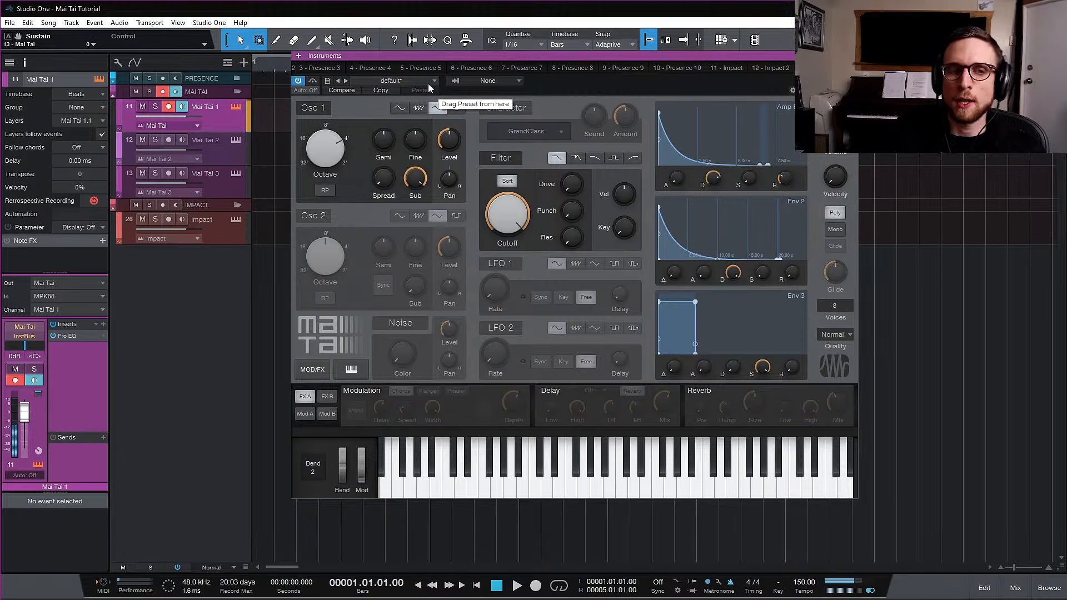
drag(423, 184, 462, 394)
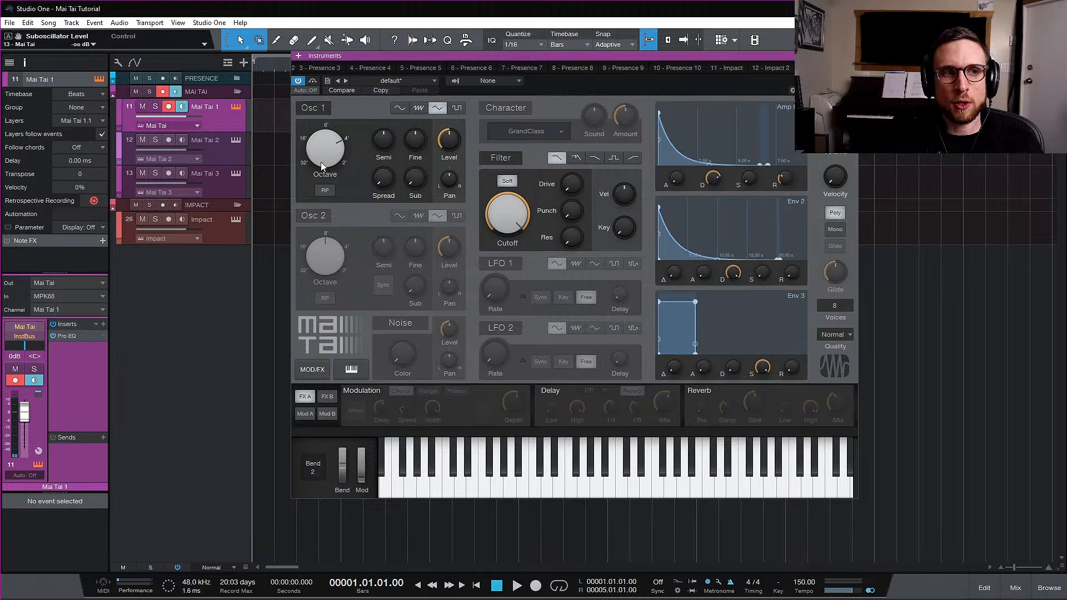
mouse_move(319, 146)
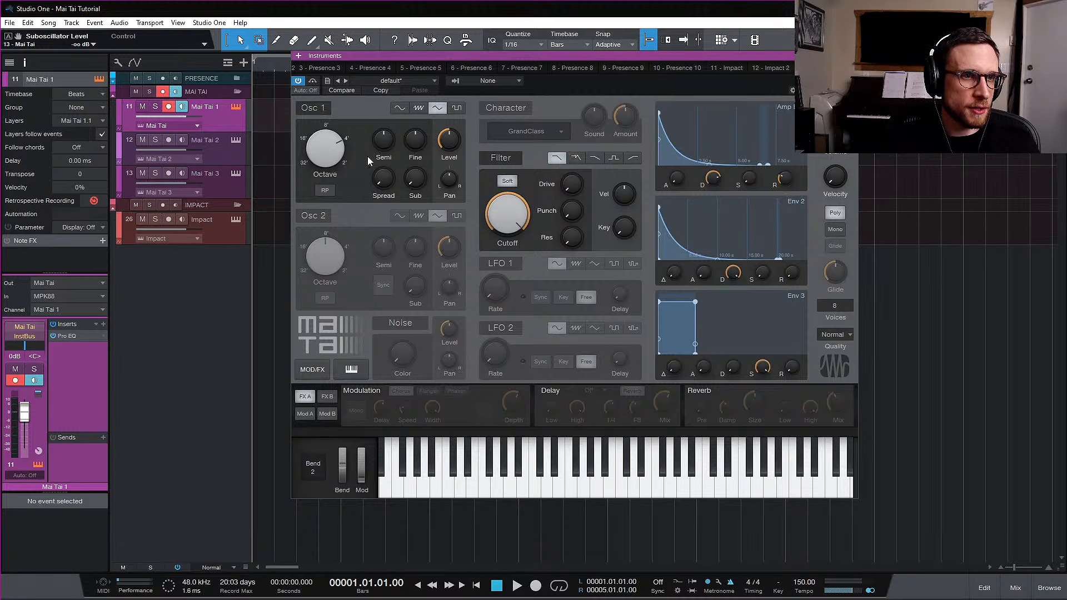
drag(326, 152, 326, 173)
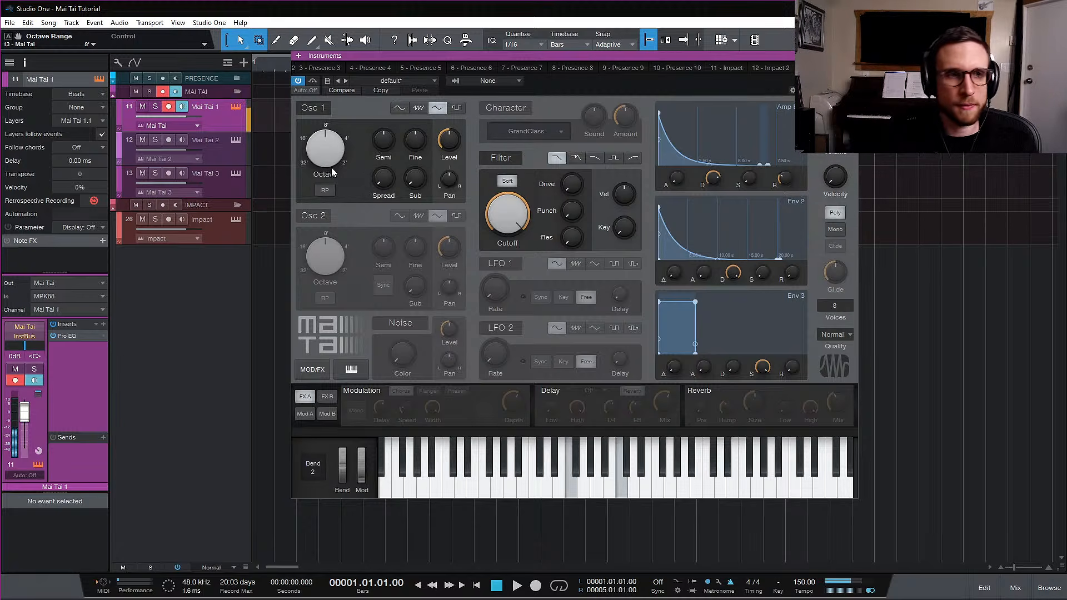
Enable oscillator 2 and pan it to L50, with oscillator 1 panned to R50
click(325, 216)
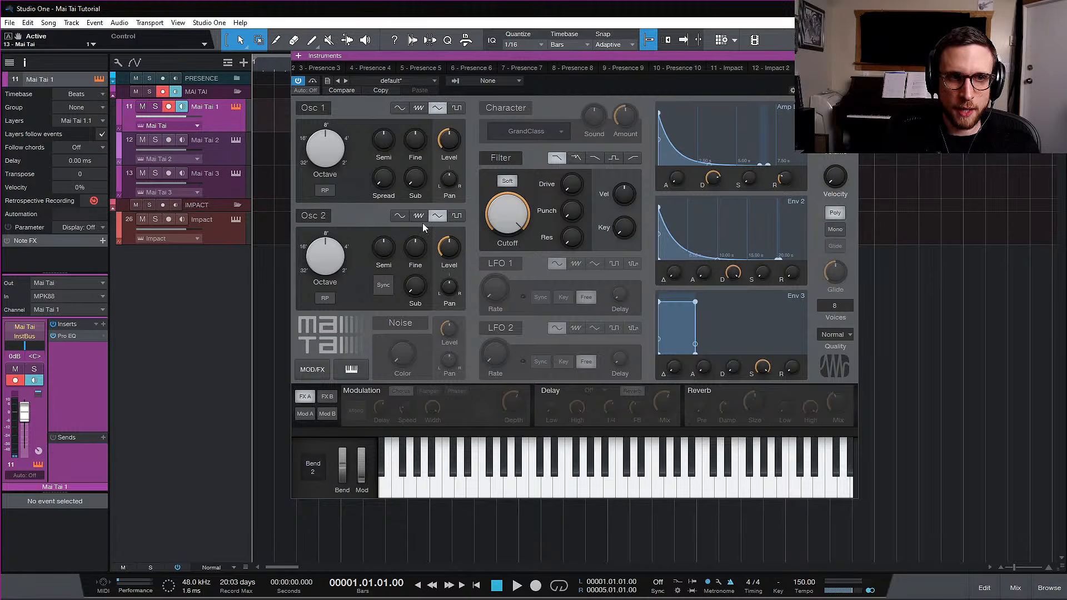
drag(449, 287, 451, 440)
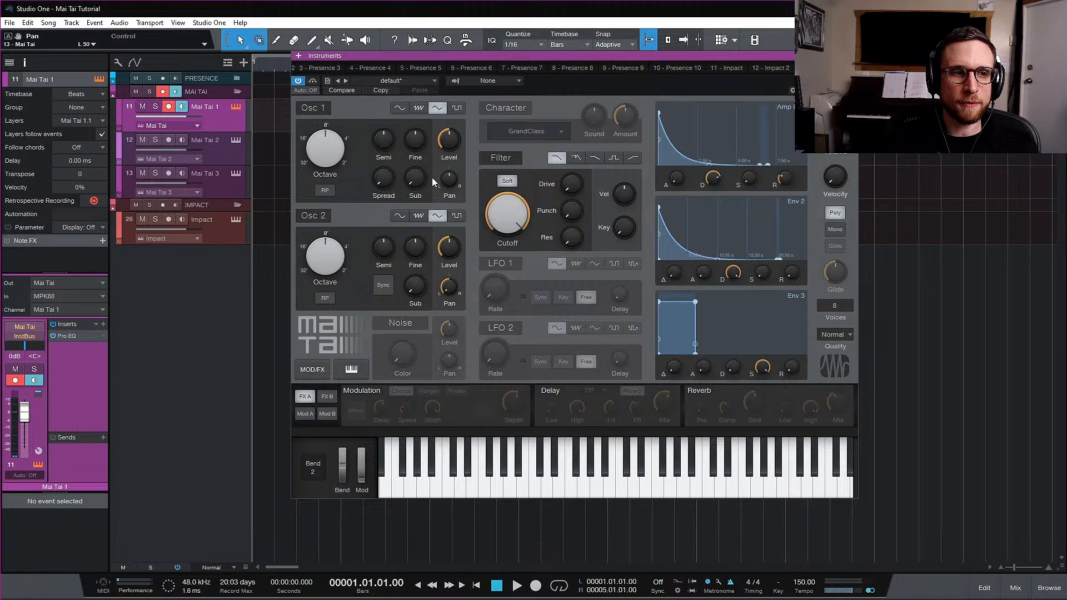
drag(450, 182, 451, 56)
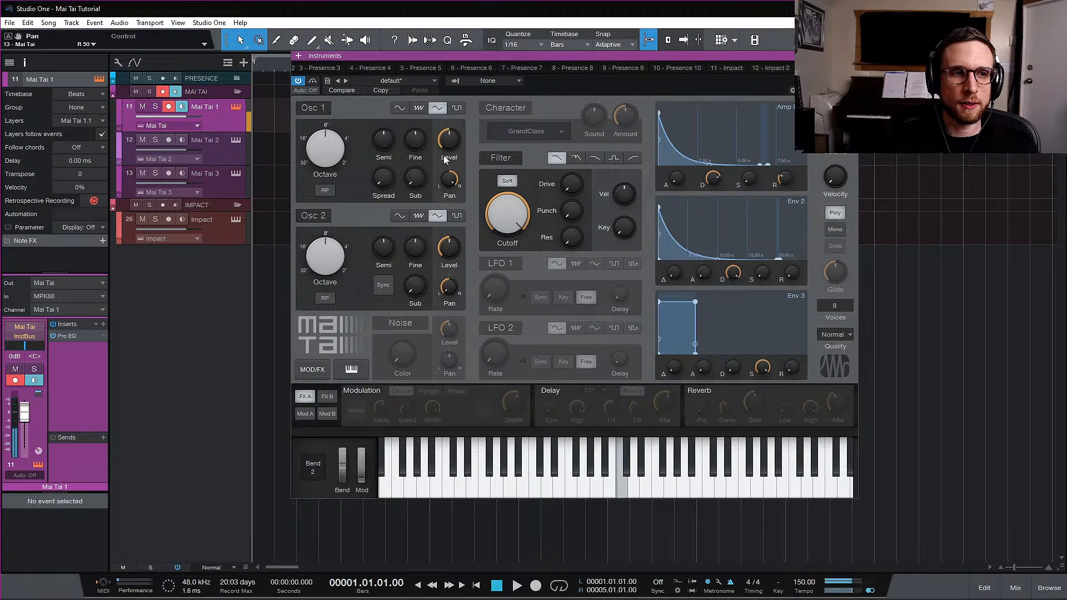
Switch on random phase for oscillators 1 and 2
click(325, 298)
click(326, 190)
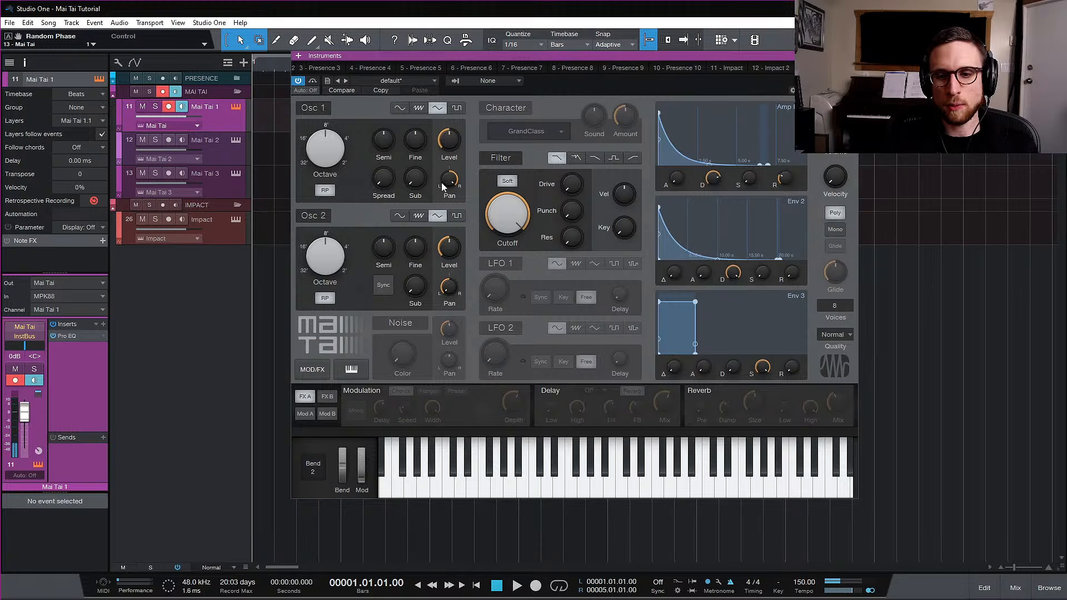
mouse_move(443, 185)
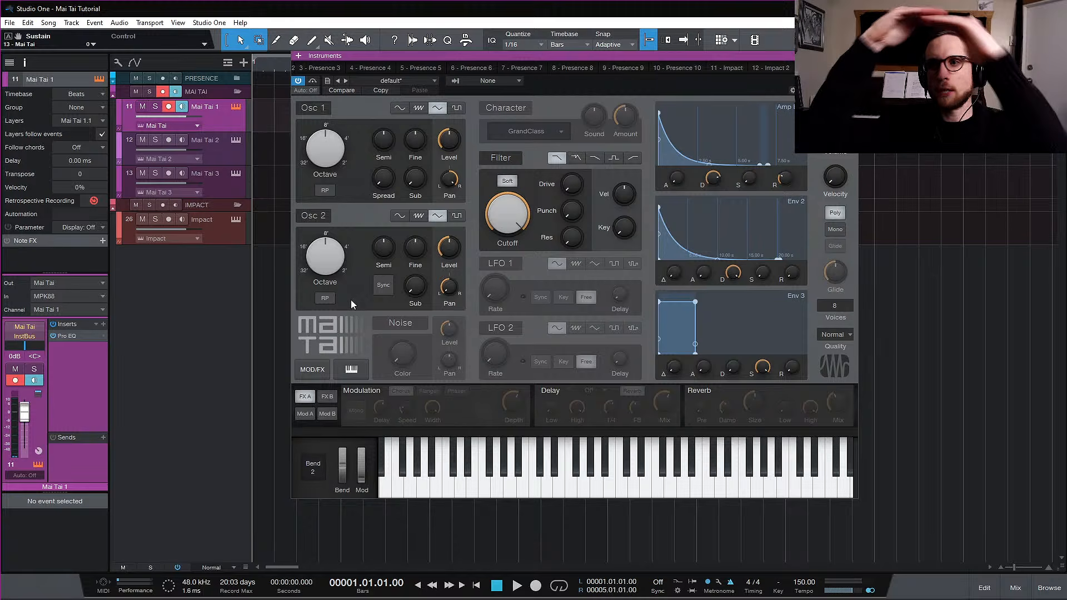
click(325, 298)
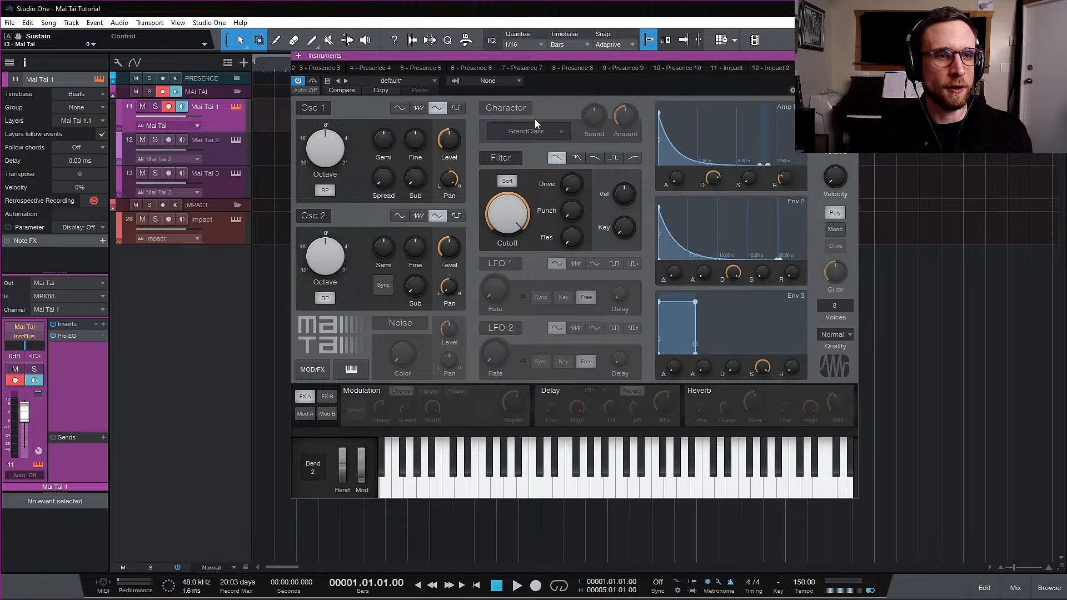
Enable the noise generator, switch both oscillators off to isolate it, and sweep the noise color from minimum up to 1.00
click(411, 323)
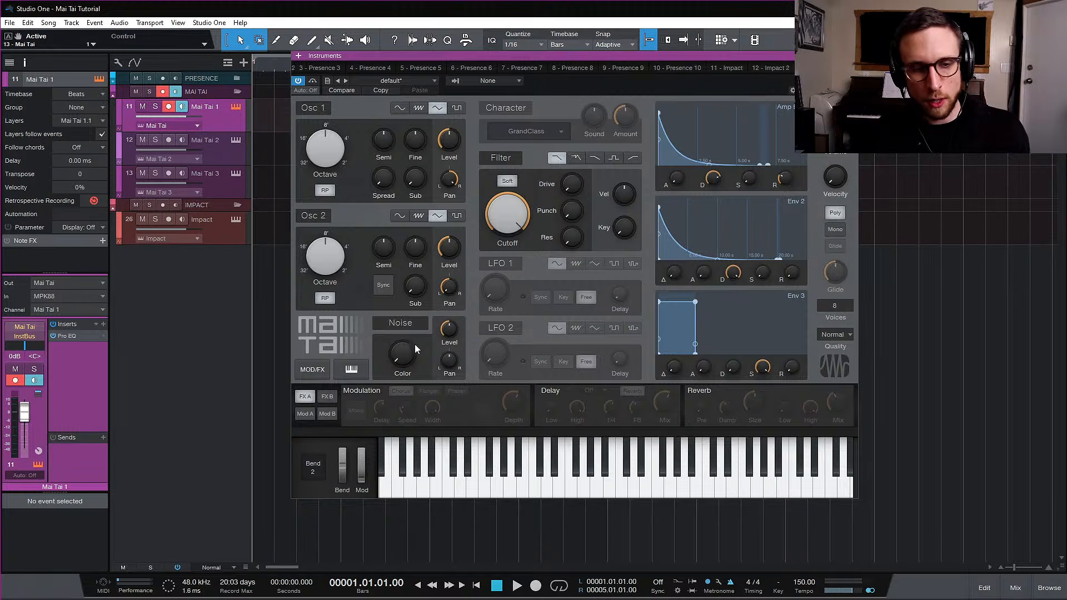
mouse_move(408, 361)
drag(407, 364, 413, 402)
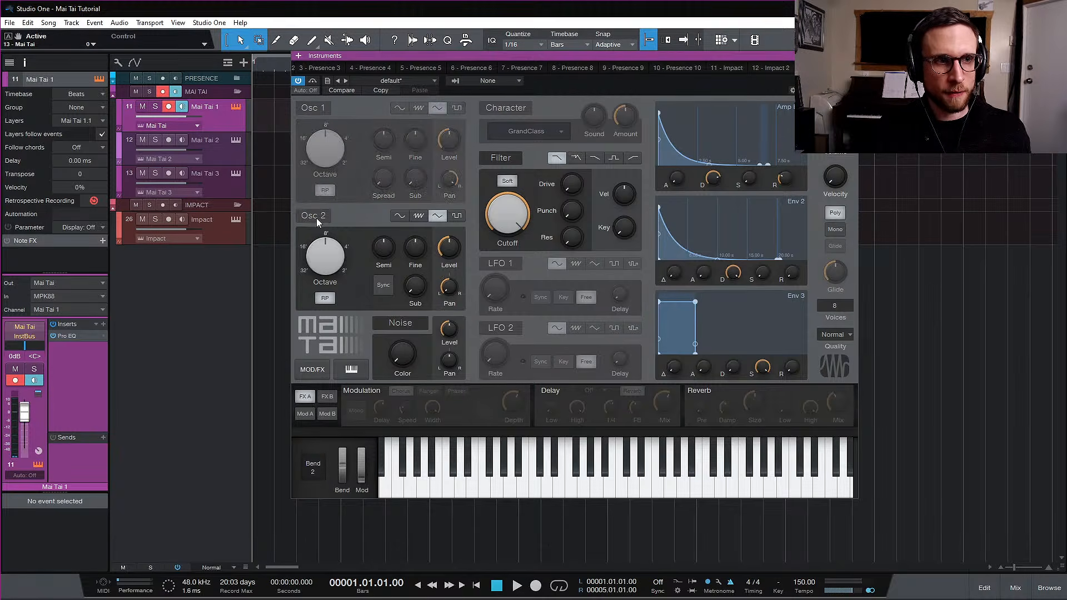
drag(403, 359, 437, 265)
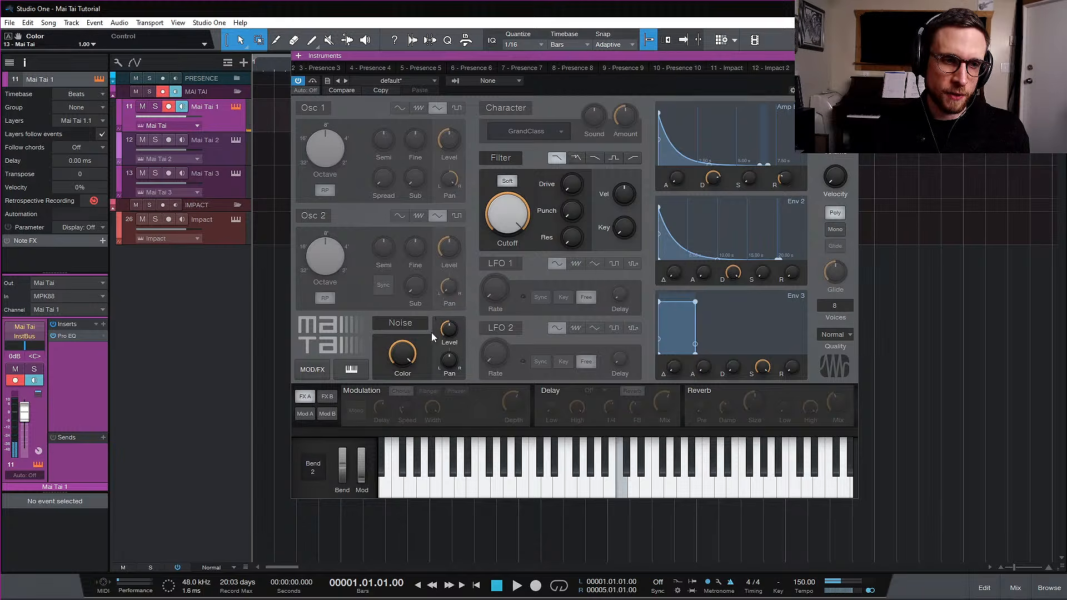
mouse_move(406, 354)
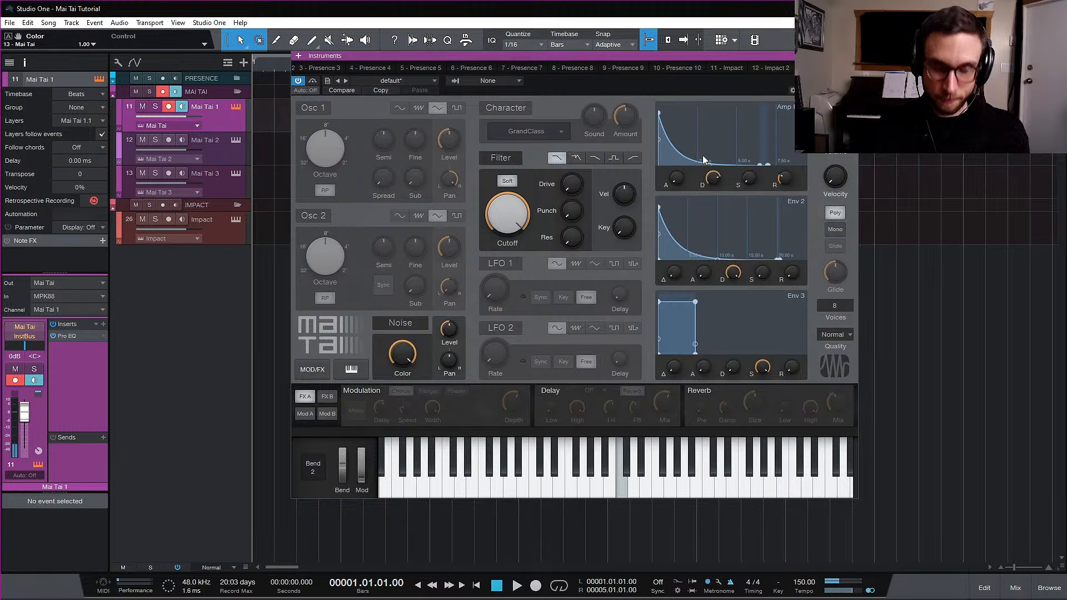
Audition the noise with both oscillators switched on and off, leaving oscillators 1 and 2 enabled
click(316, 216)
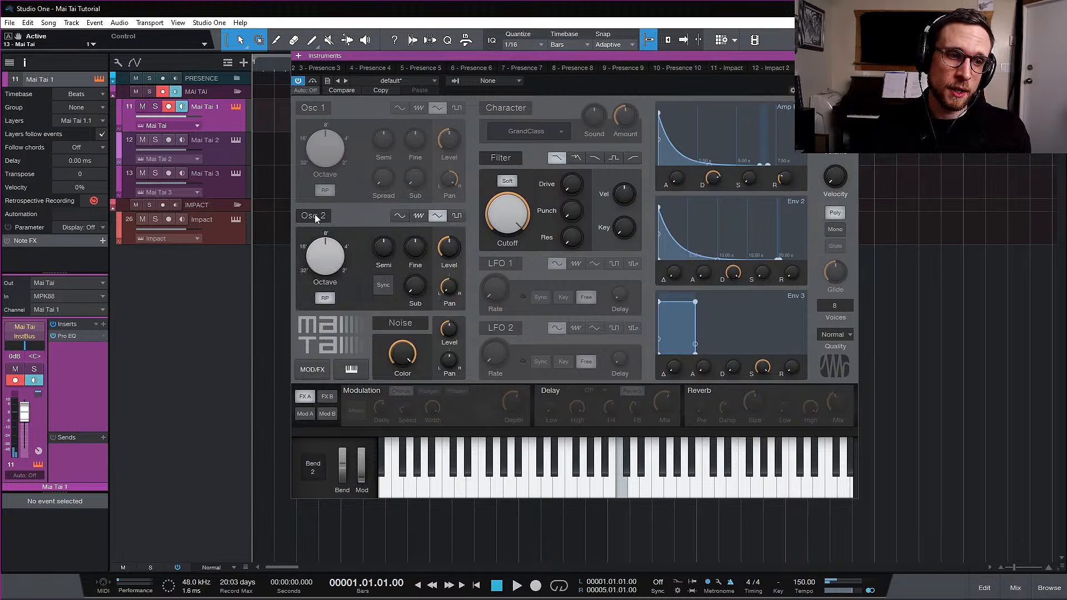
click(312, 112)
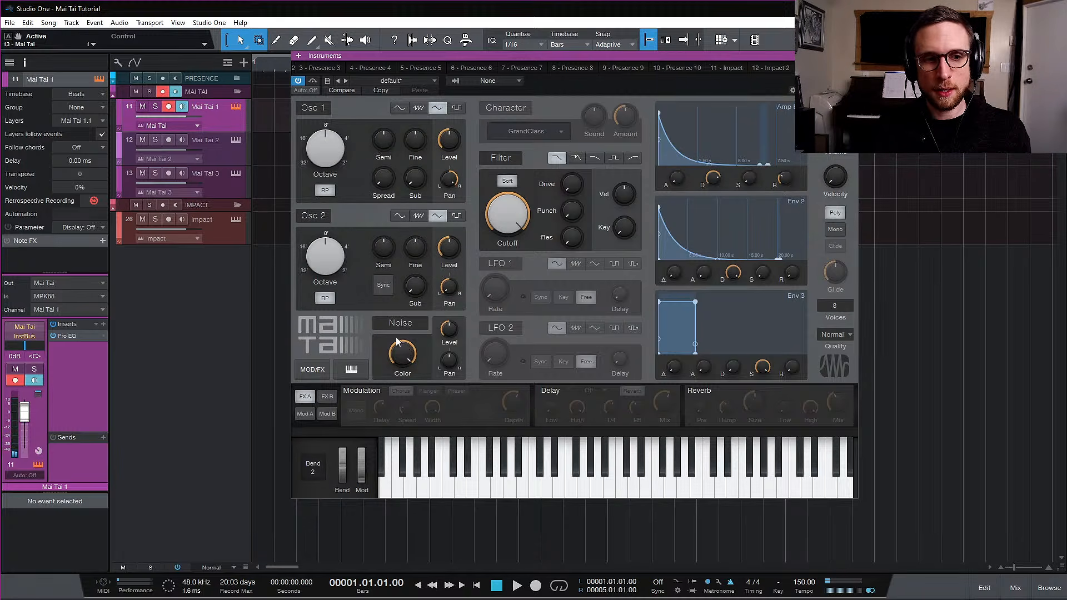
click(319, 216)
click(315, 110)
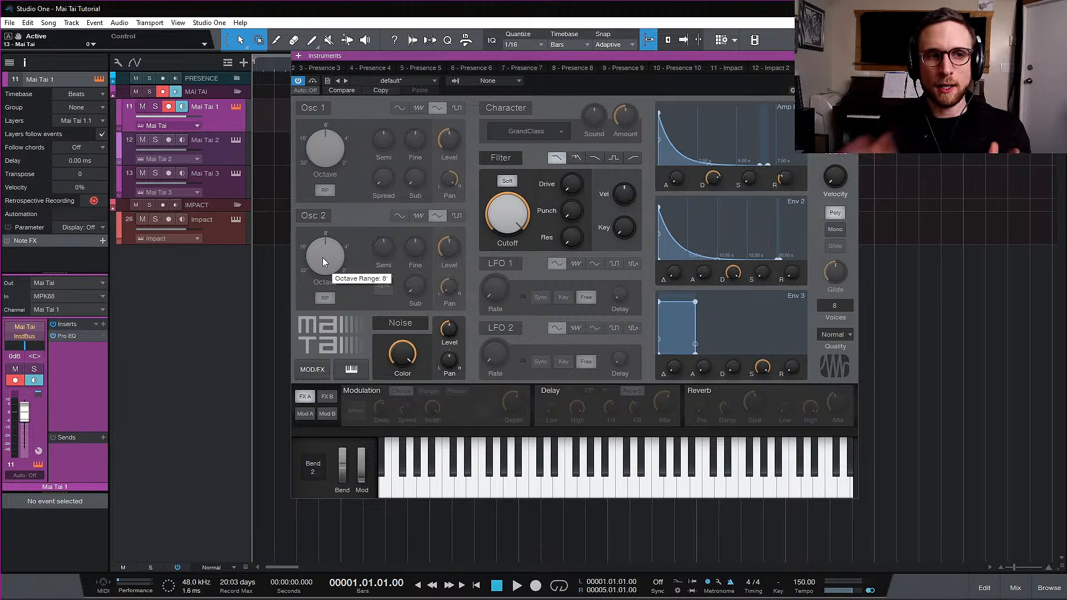
click(319, 215)
click(317, 110)
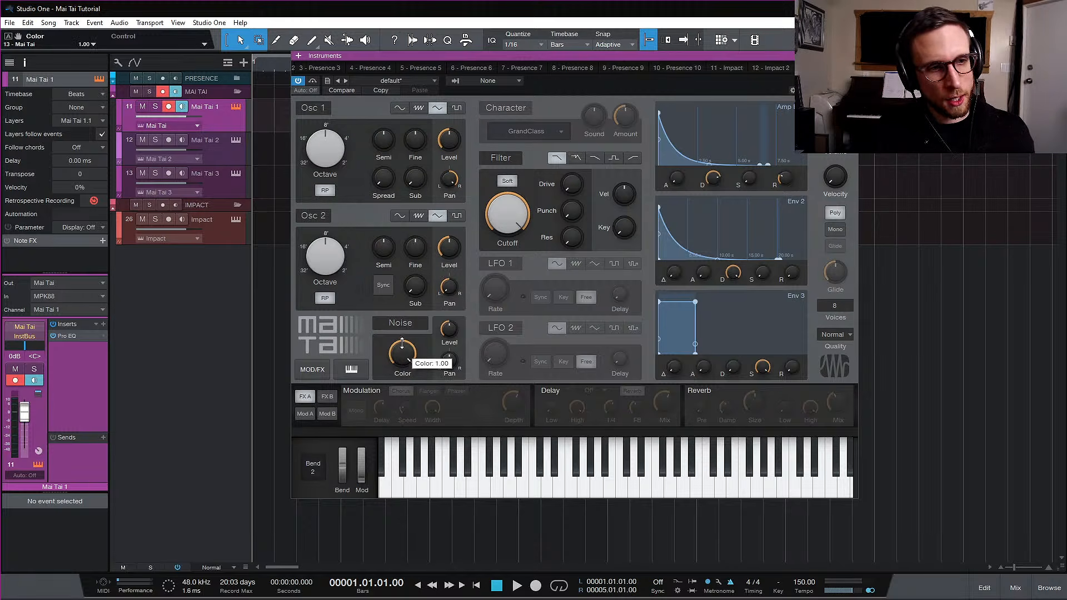
Lower the noise level below -20.0 dB and compare the sound with noise off and on, leaving it enabled
mouse_move(450, 337)
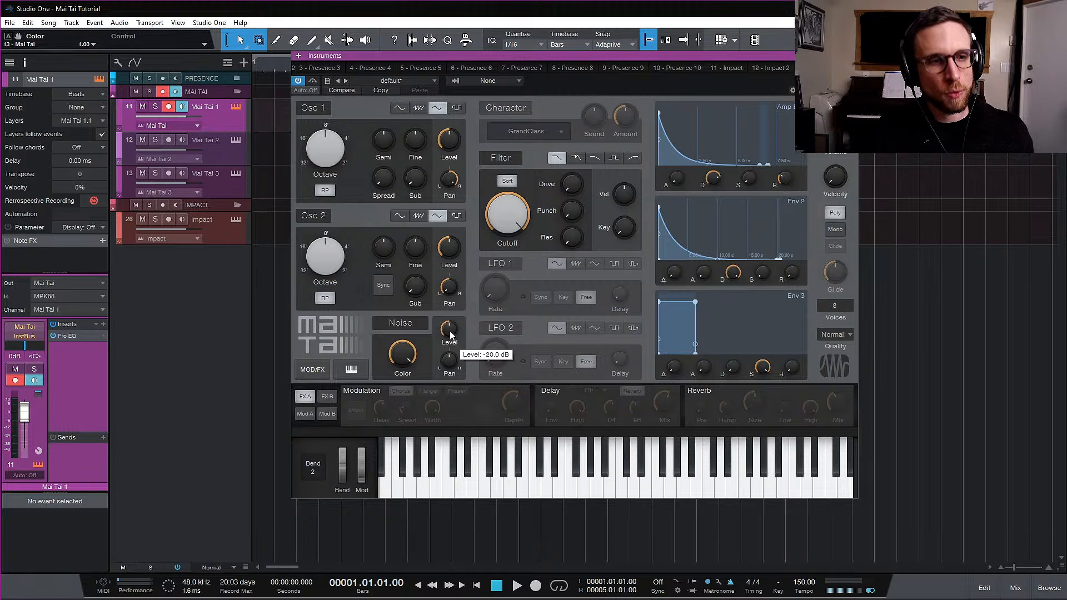
drag(450, 330, 451, 363)
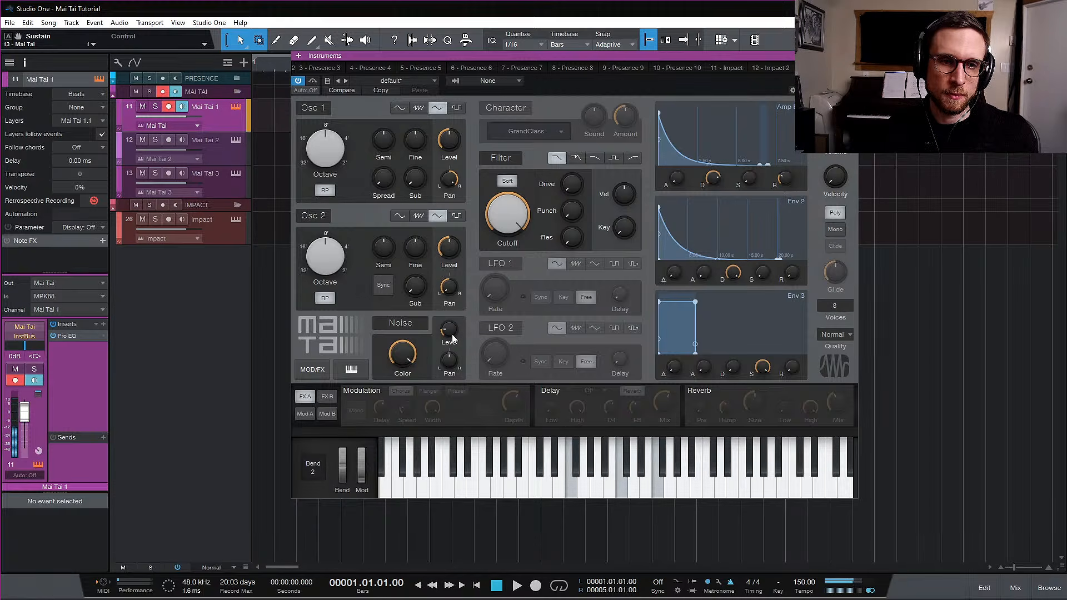
click(418, 325)
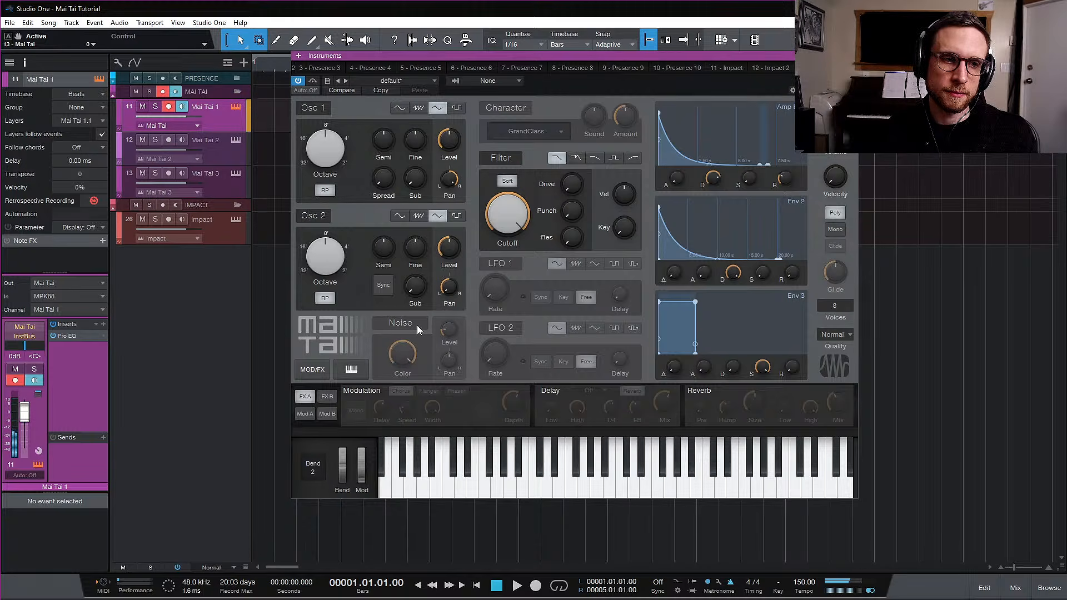
click(418, 325)
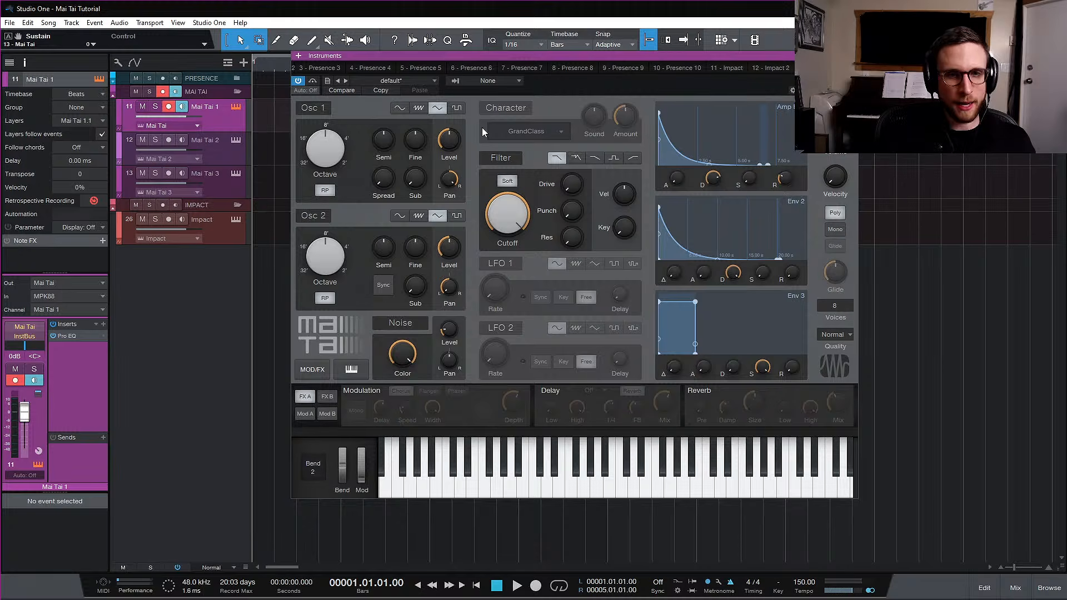
Audition the 80s quality level, followed by the Supreme quality level
click(834, 335)
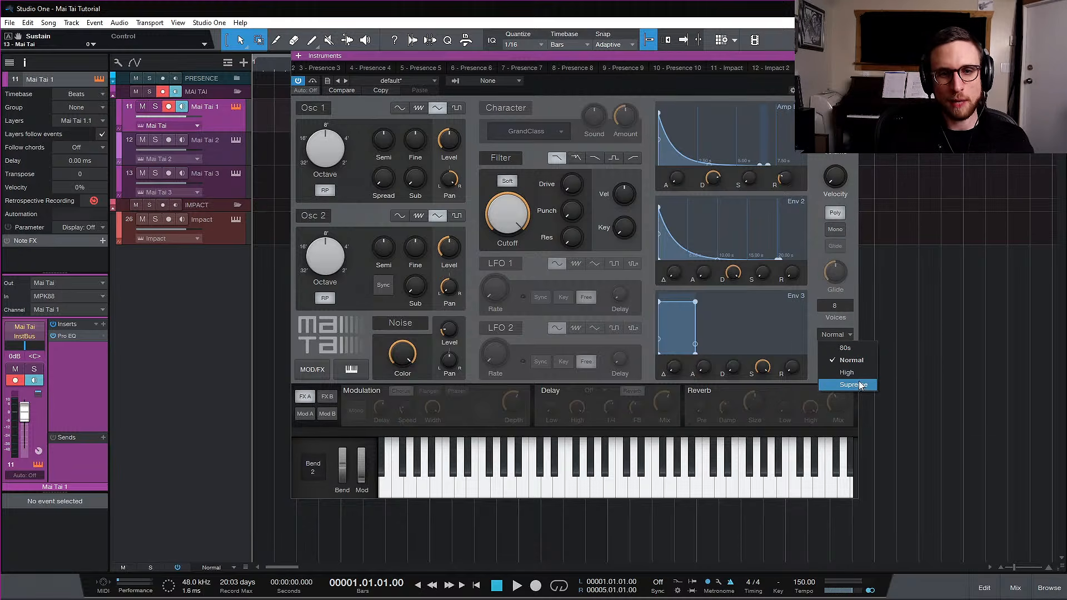
click(831, 320)
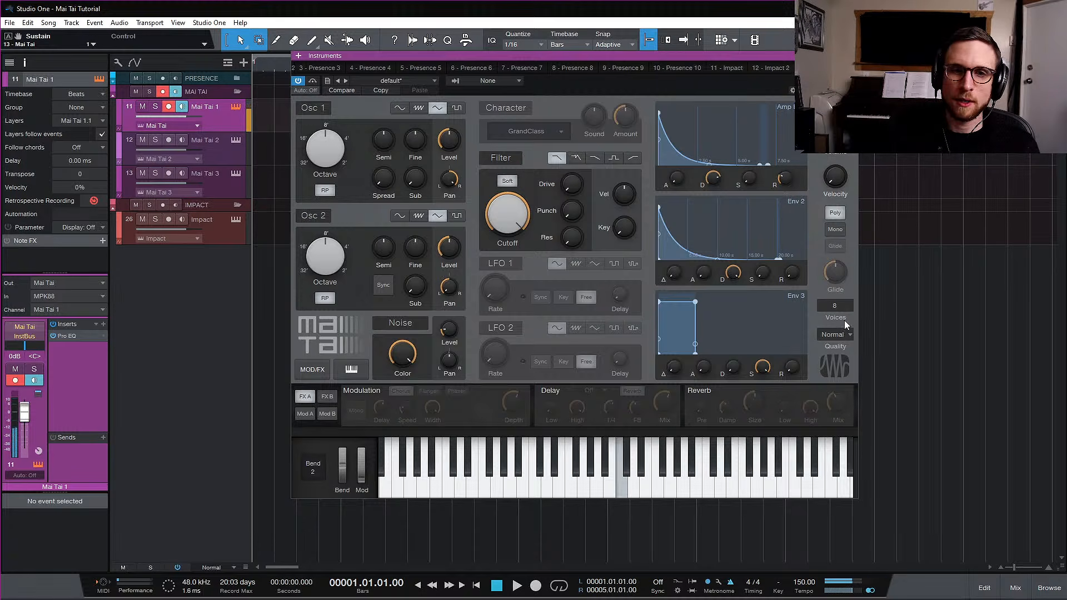
click(843, 335)
click(845, 343)
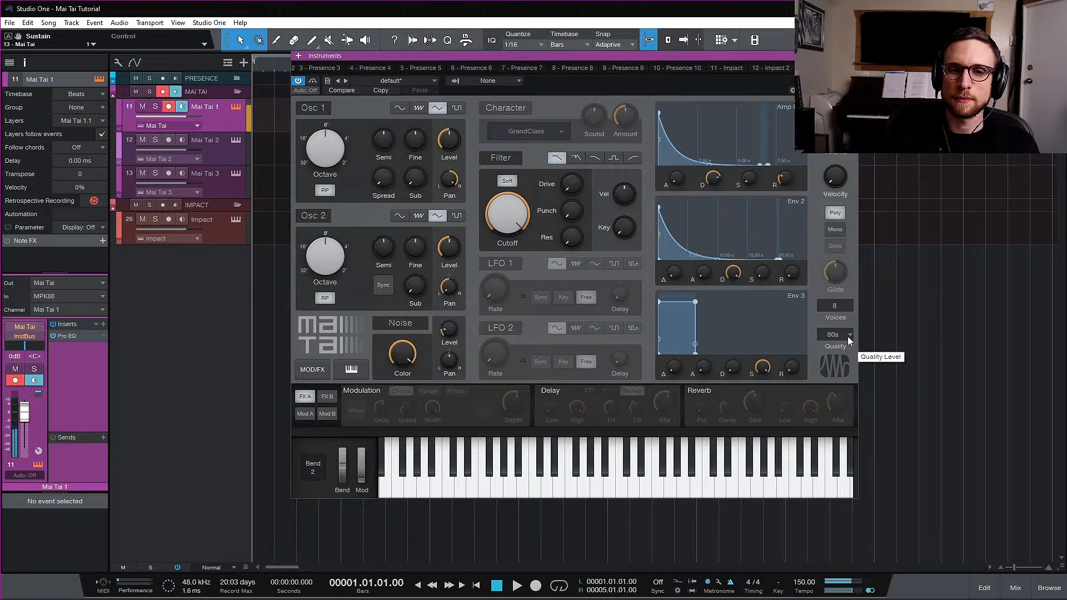
click(848, 336)
click(855, 384)
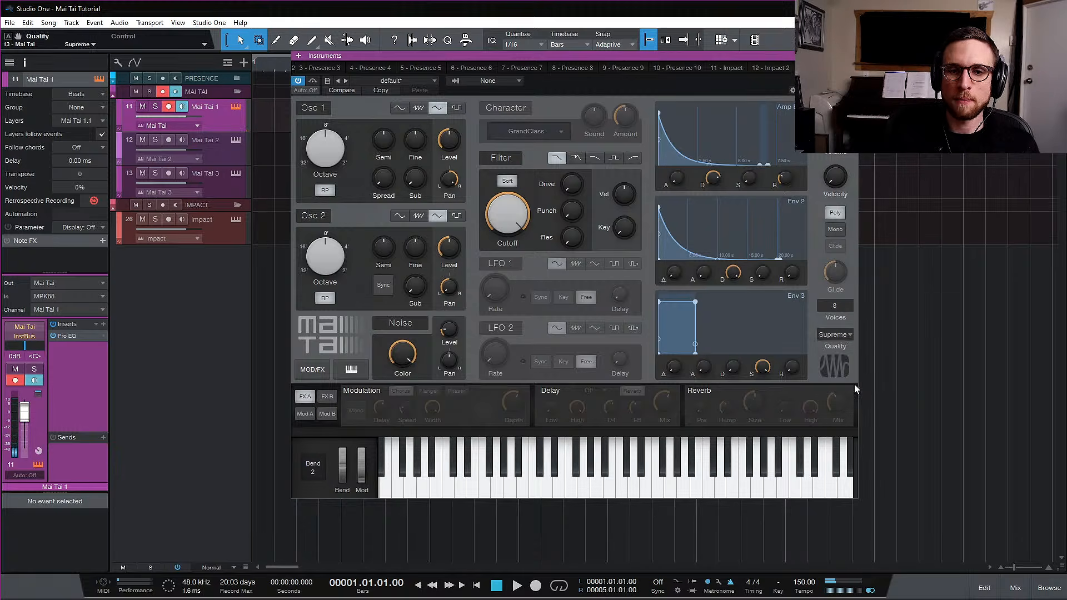
Alternate the quality level between 80s and Supreme for further comparison, ending on Supreme
click(842, 335)
click(844, 346)
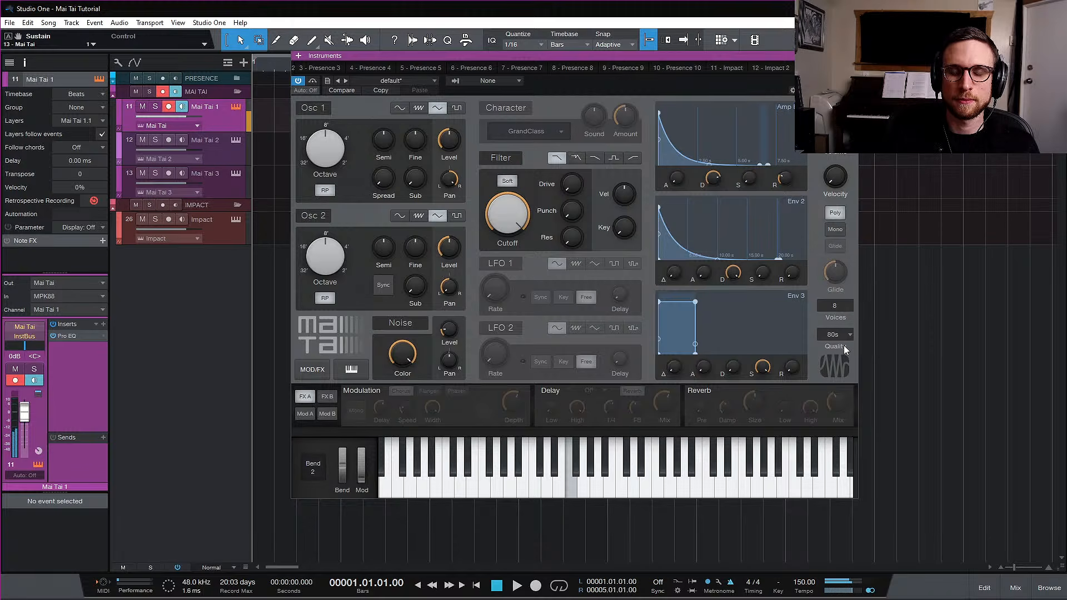
click(843, 334)
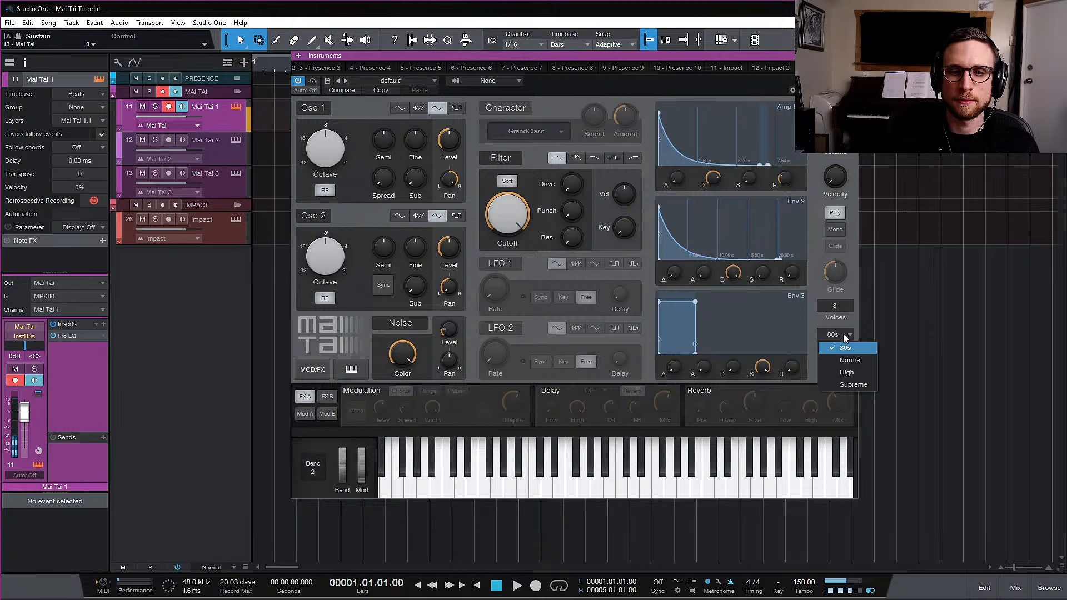
click(854, 384)
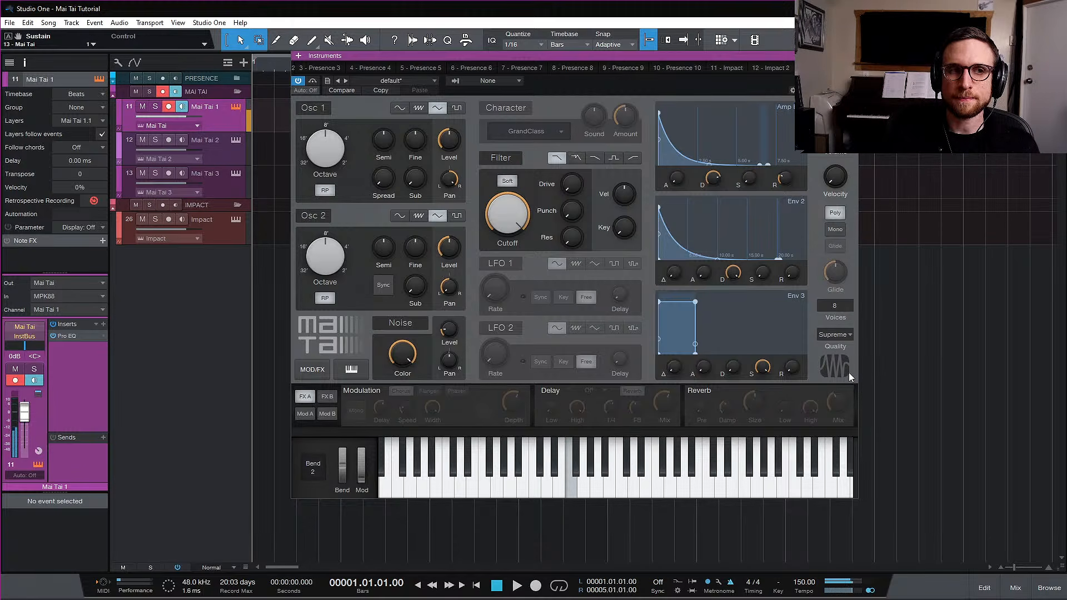
click(845, 335)
click(845, 345)
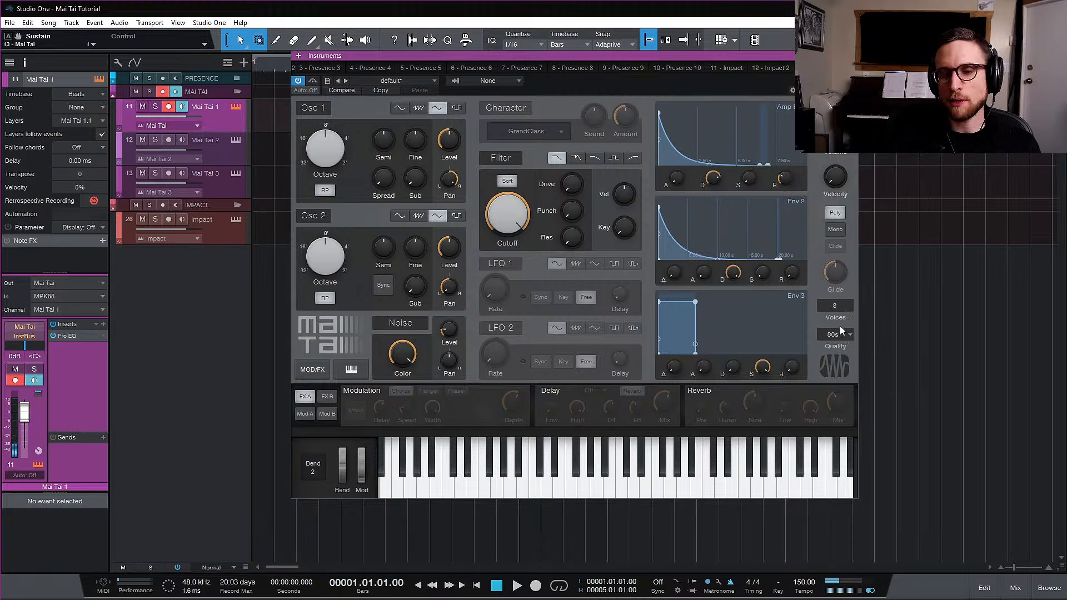
click(838, 335)
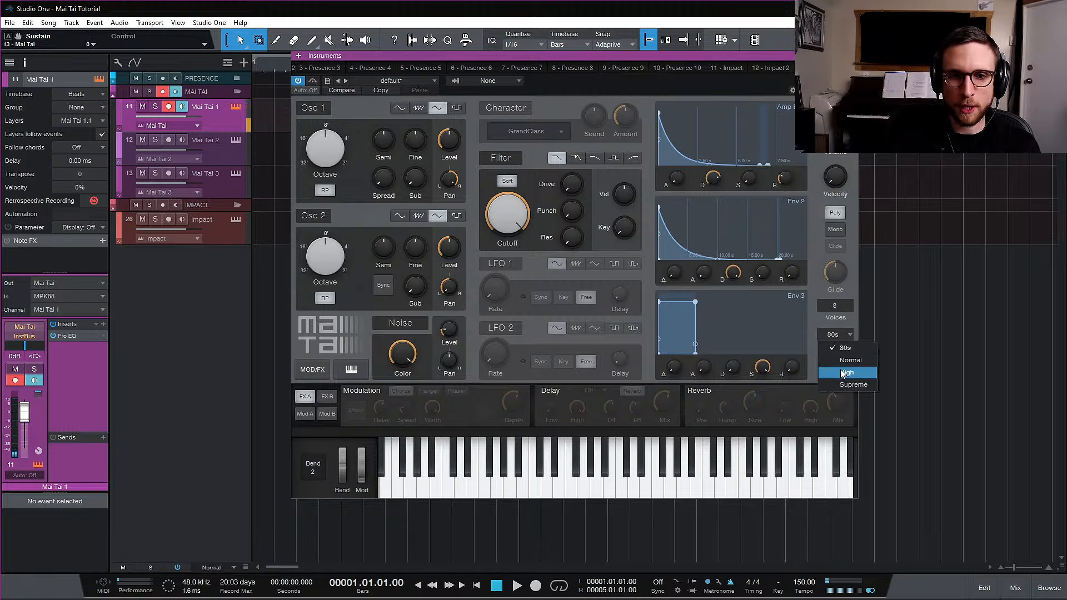
click(832, 342)
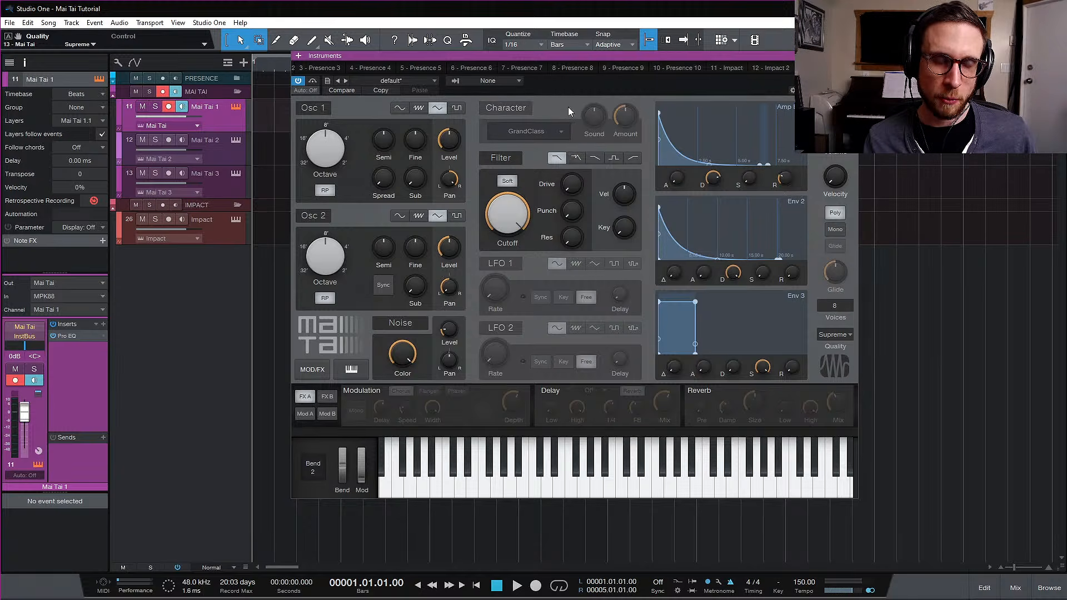
Enable the Character section and choose the Talky character preset
click(545, 130)
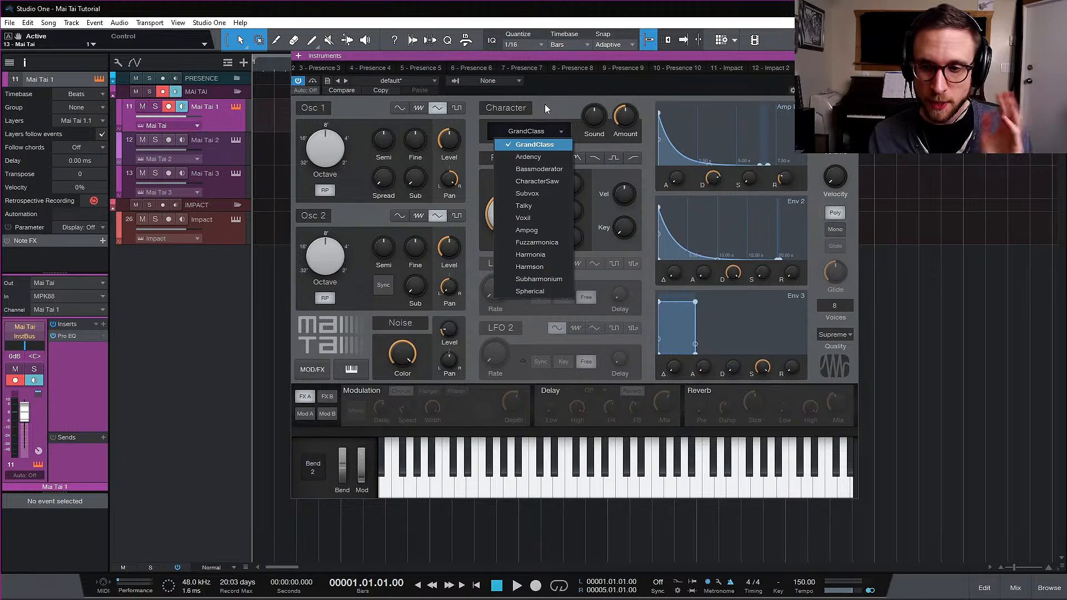
click(545, 106)
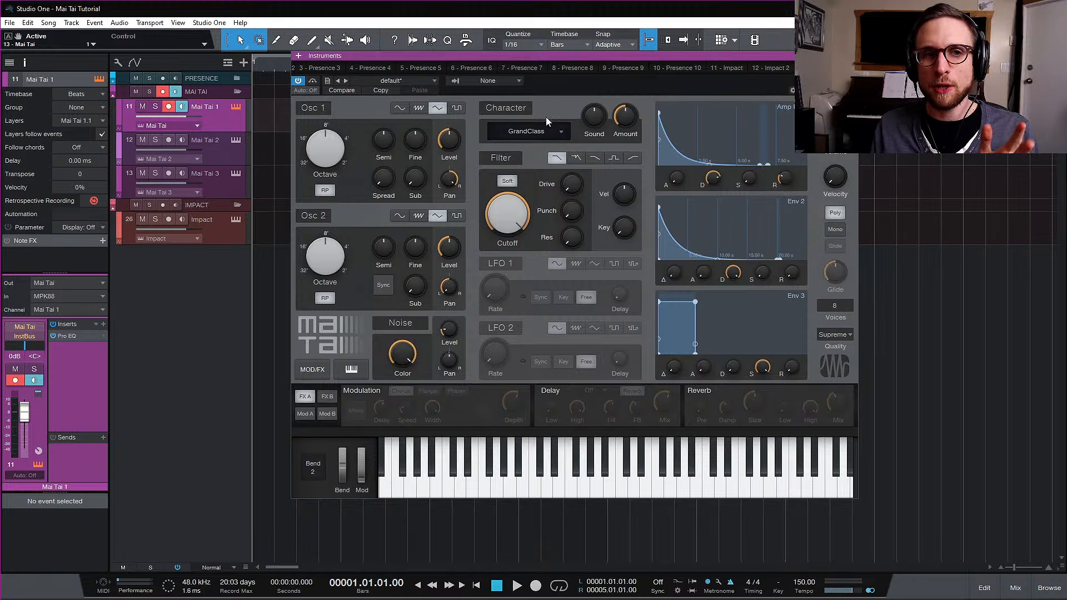
click(545, 131)
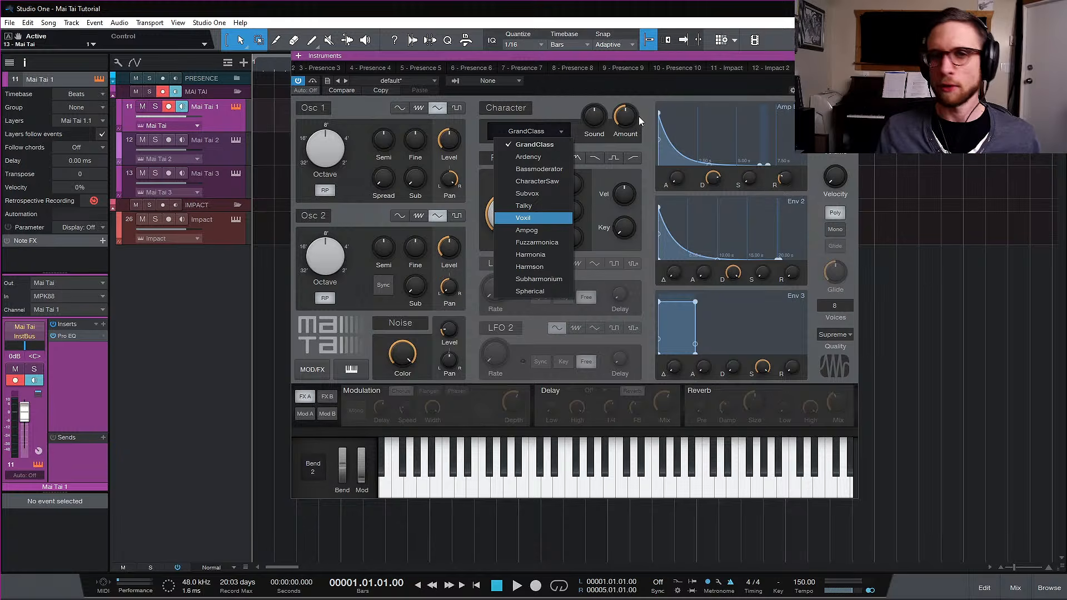
click(630, 150)
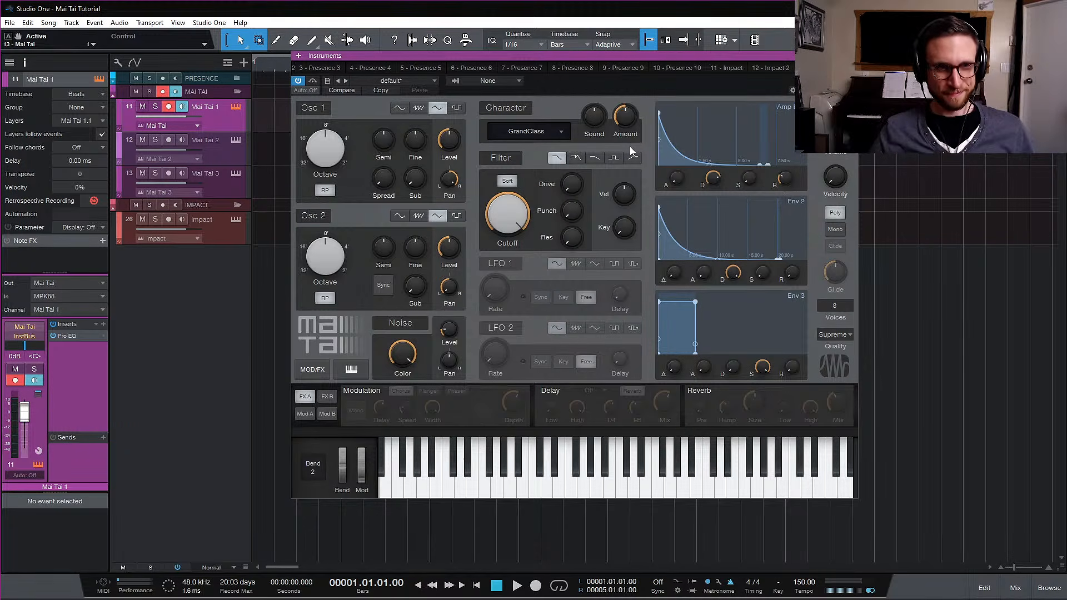
click(550, 130)
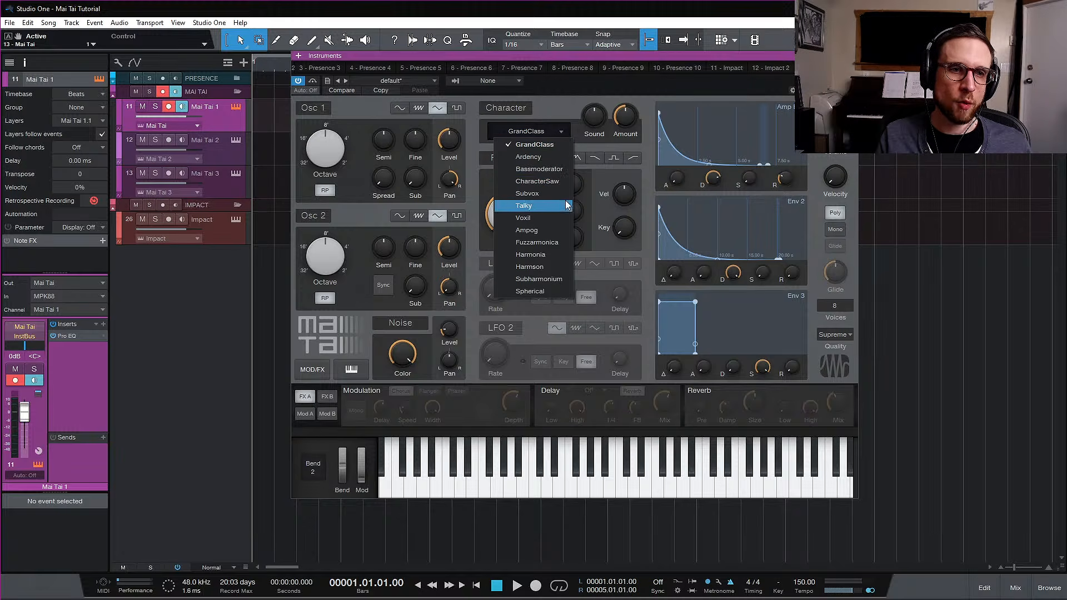
click(558, 206)
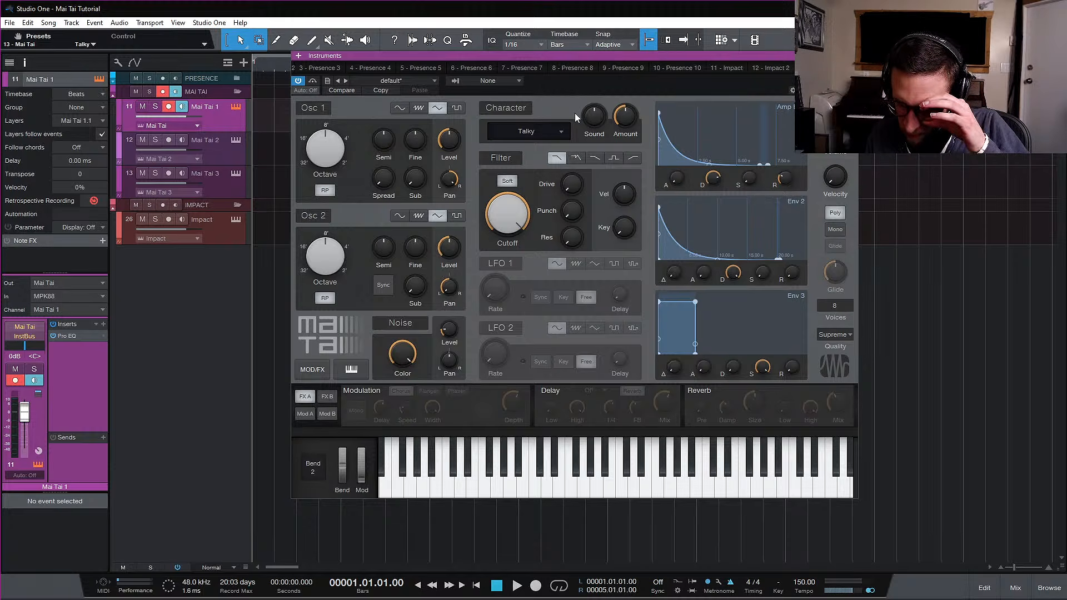
mouse_move(588, 115)
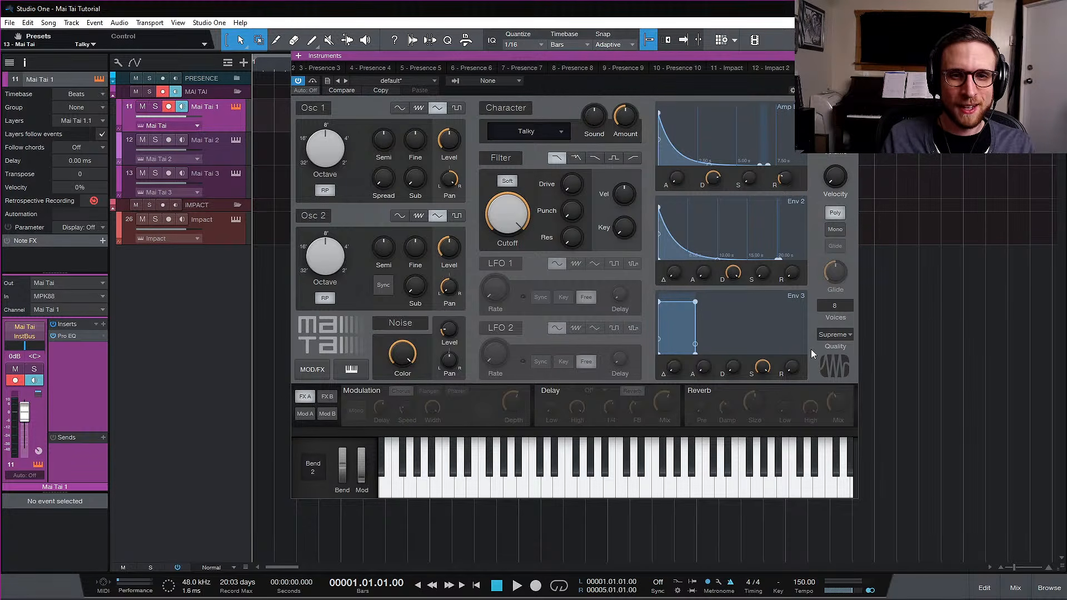
Set the quality level to High and switch the Character section off to audition the sound without it
click(837, 334)
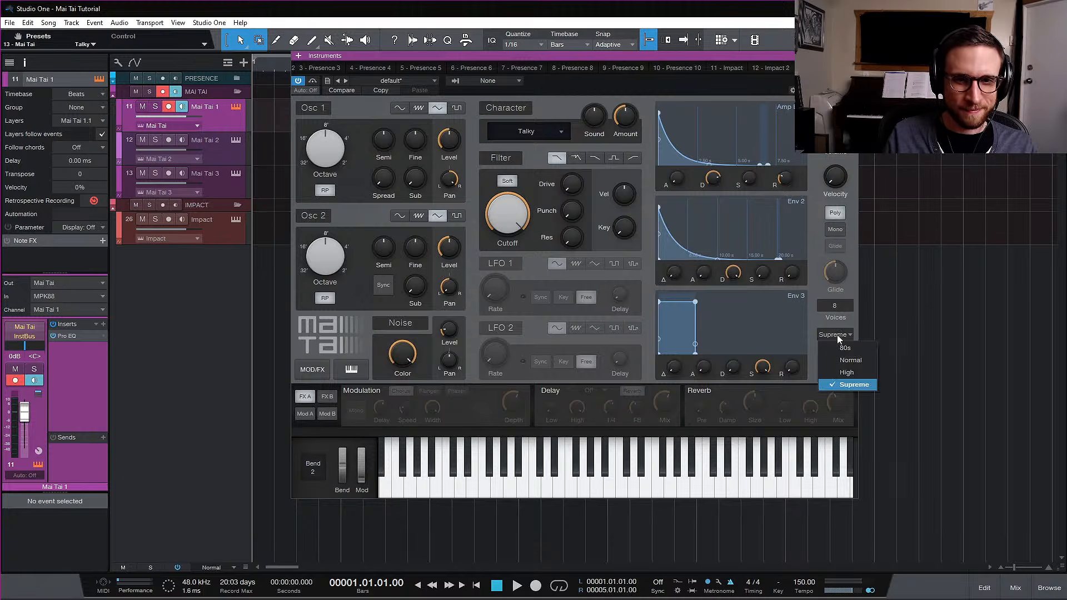
click(845, 373)
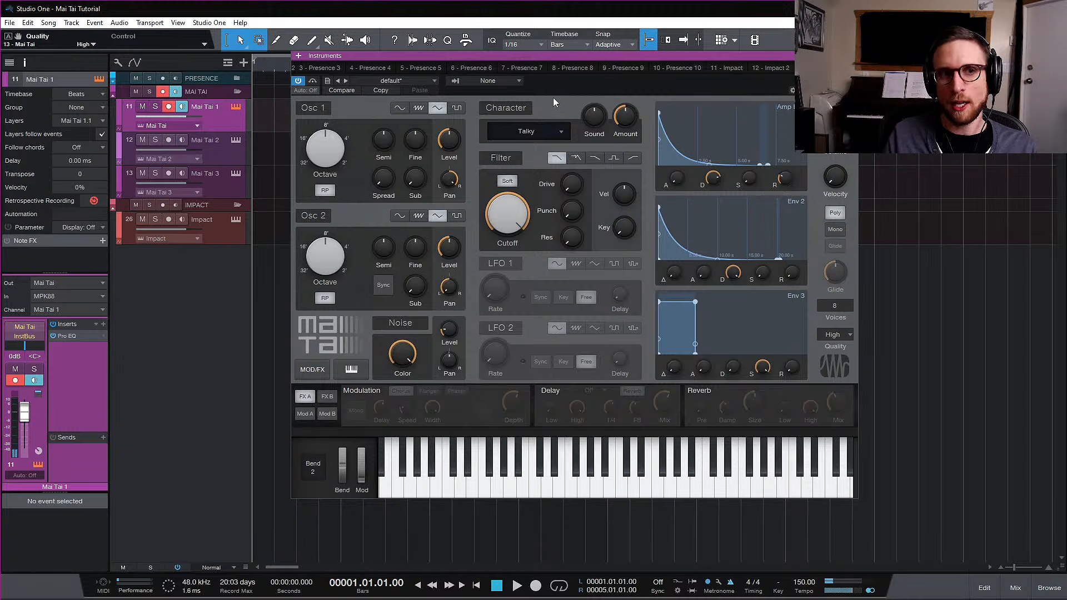
click(525, 110)
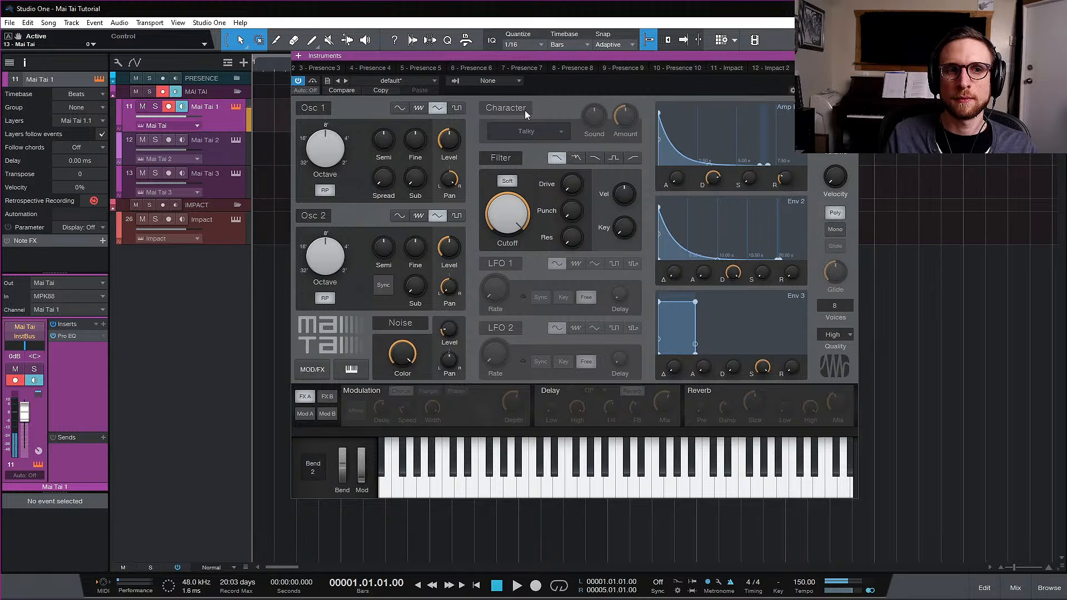
Alternate the Character section between on and off to compare the Talky sound with the plain oscillators, ending with it off
click(525, 110)
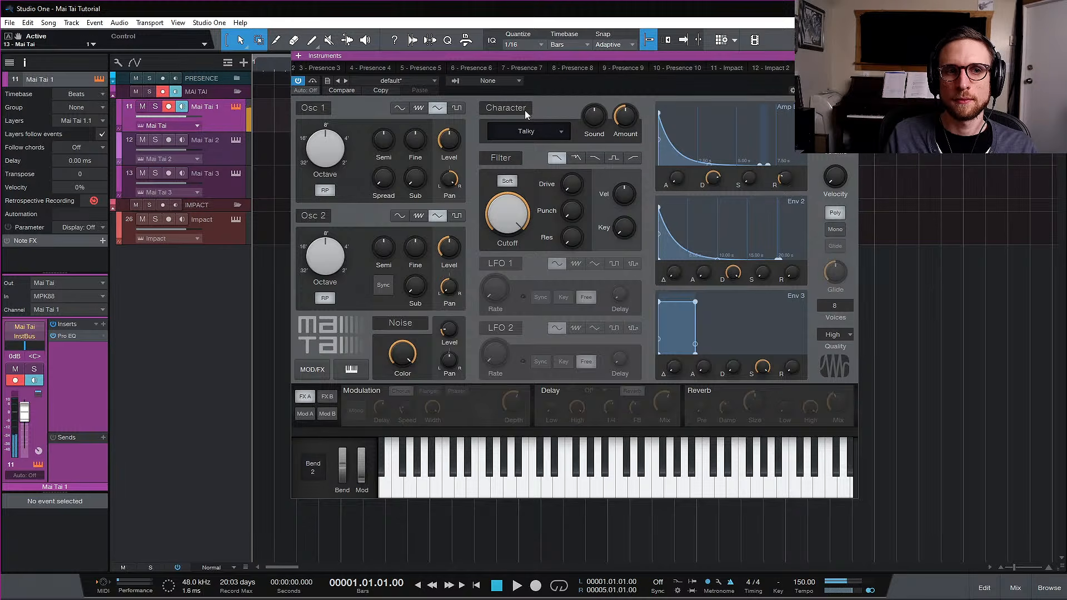
click(524, 110)
click(525, 110)
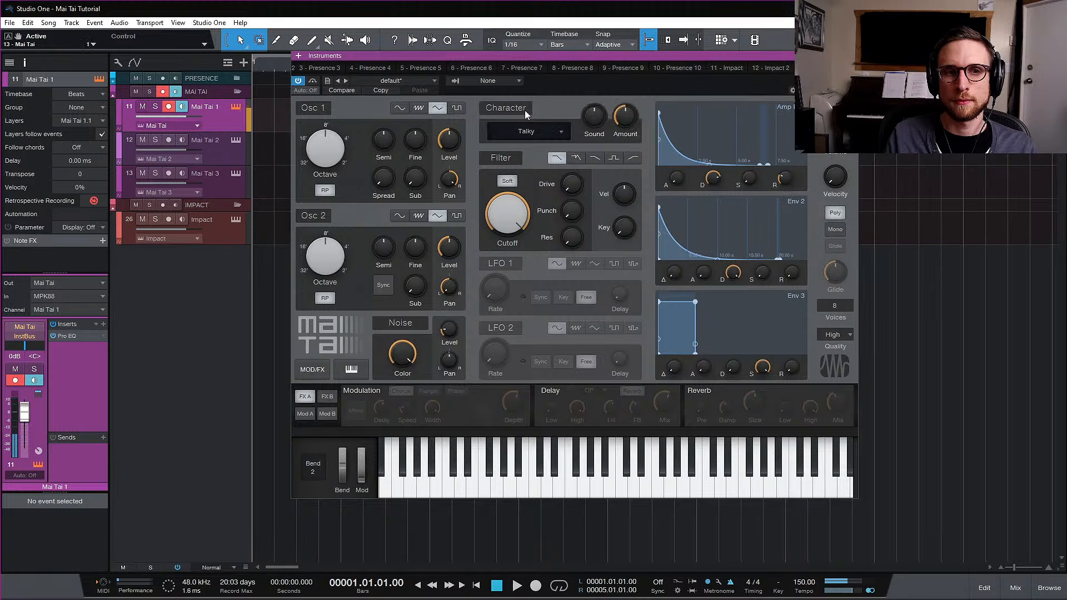
click(525, 110)
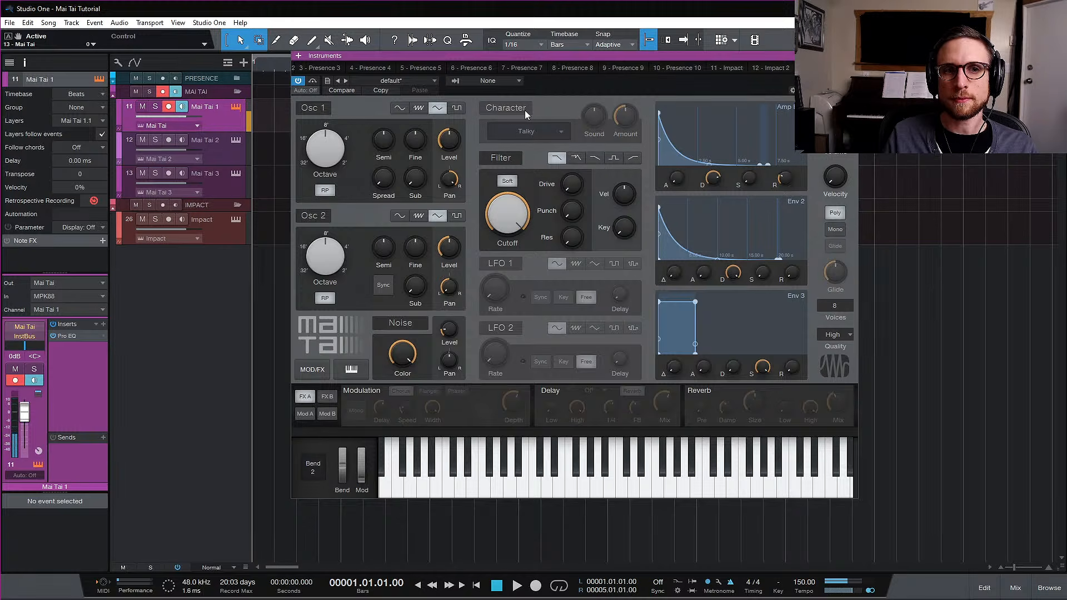
click(525, 110)
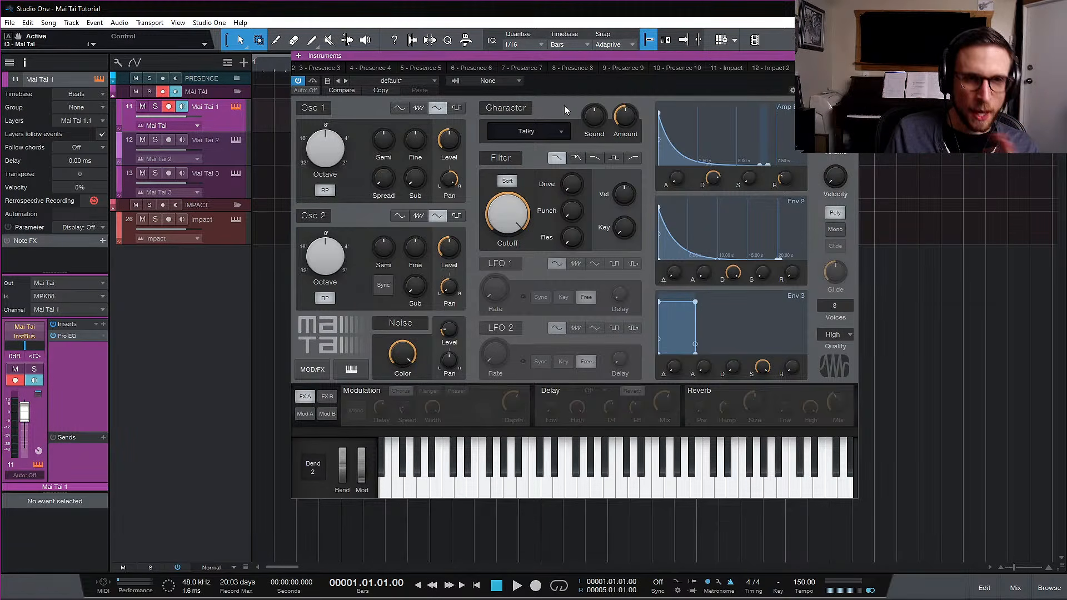
click(496, 110)
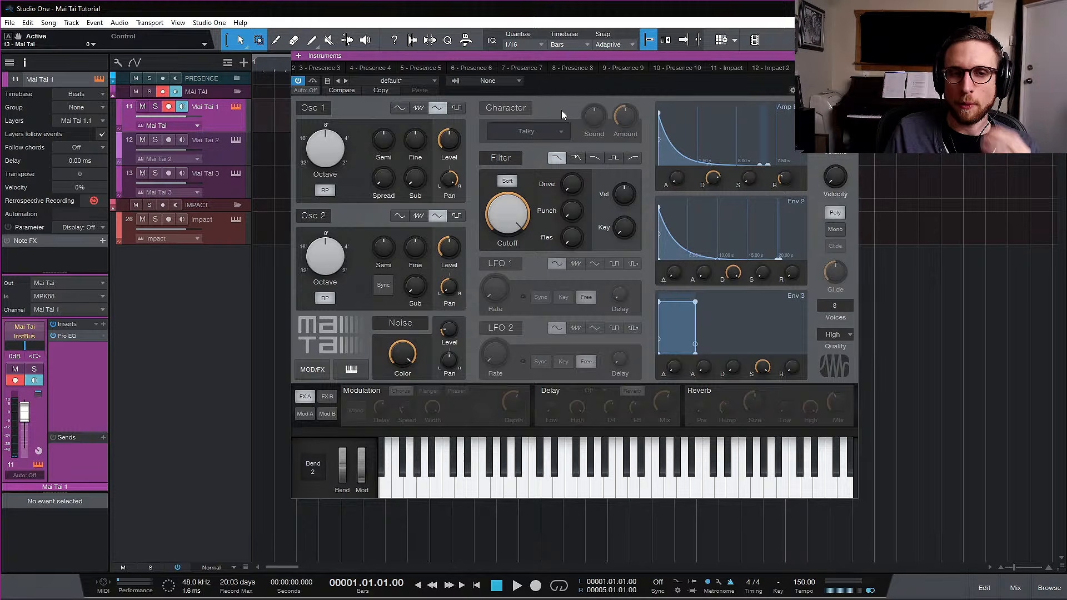
Switch the Character section on, audition various Sound positions with a brief bypass comparison, and leave Sound at L 1
mouse_move(594, 119)
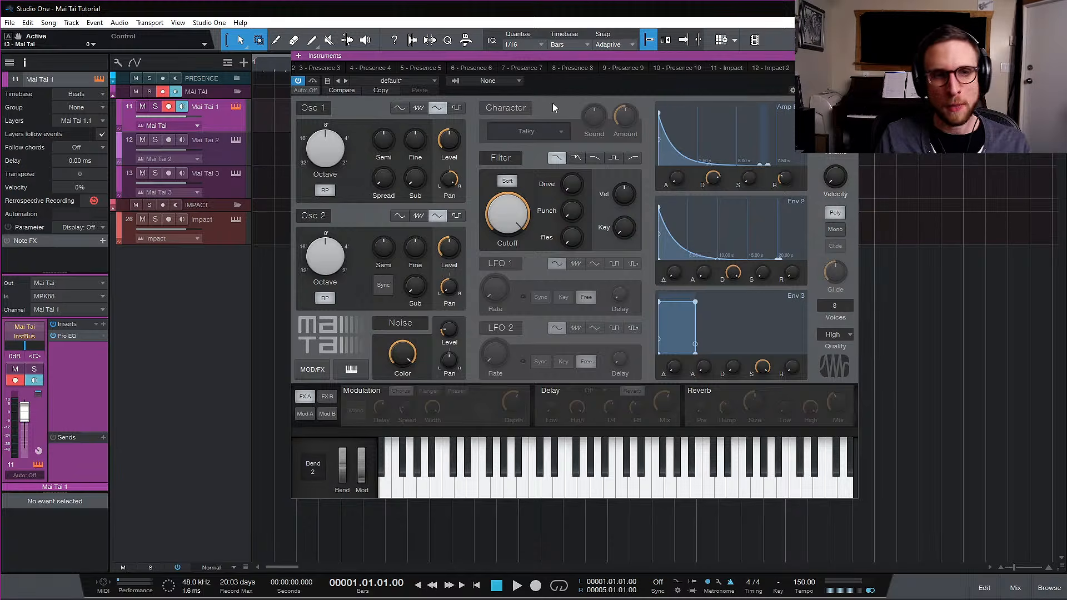
click(507, 110)
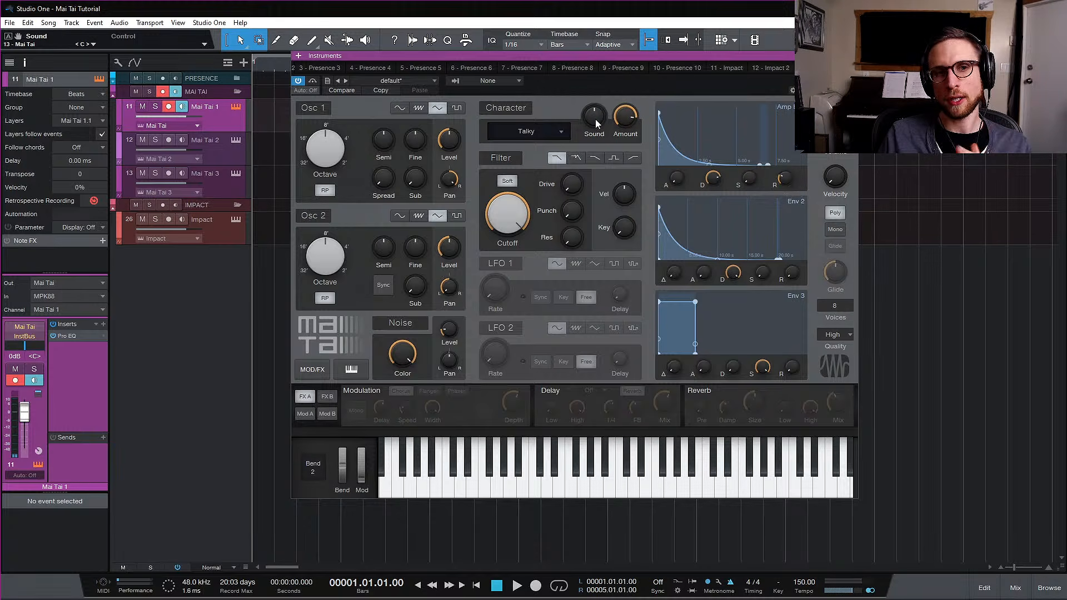
mouse_move(596, 123)
mouse_down()
mouse_move(593, 161)
mouse_move(585, 142)
mouse_move(596, 92)
mouse_move(602, 177)
mouse_move(614, 82)
mouse_move(607, 182)
mouse_move(595, 109)
mouse_up()
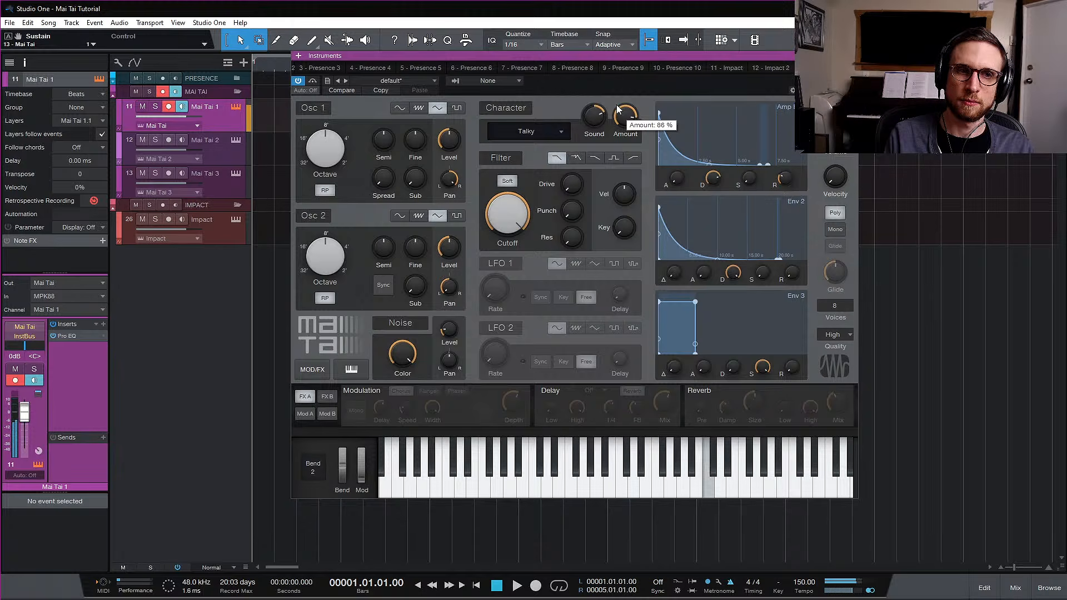
click(524, 111)
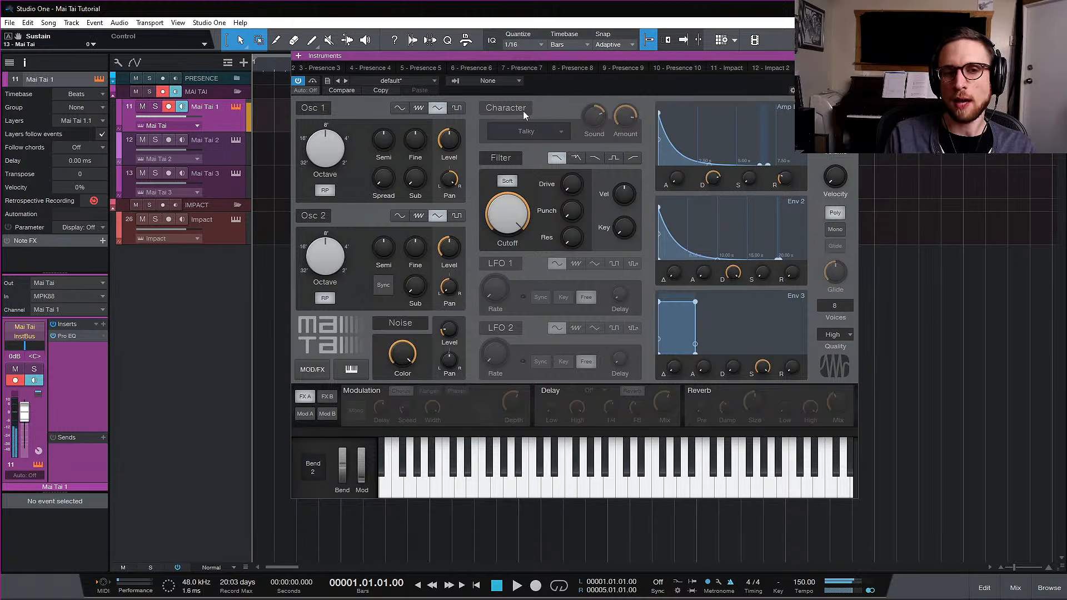
click(514, 111)
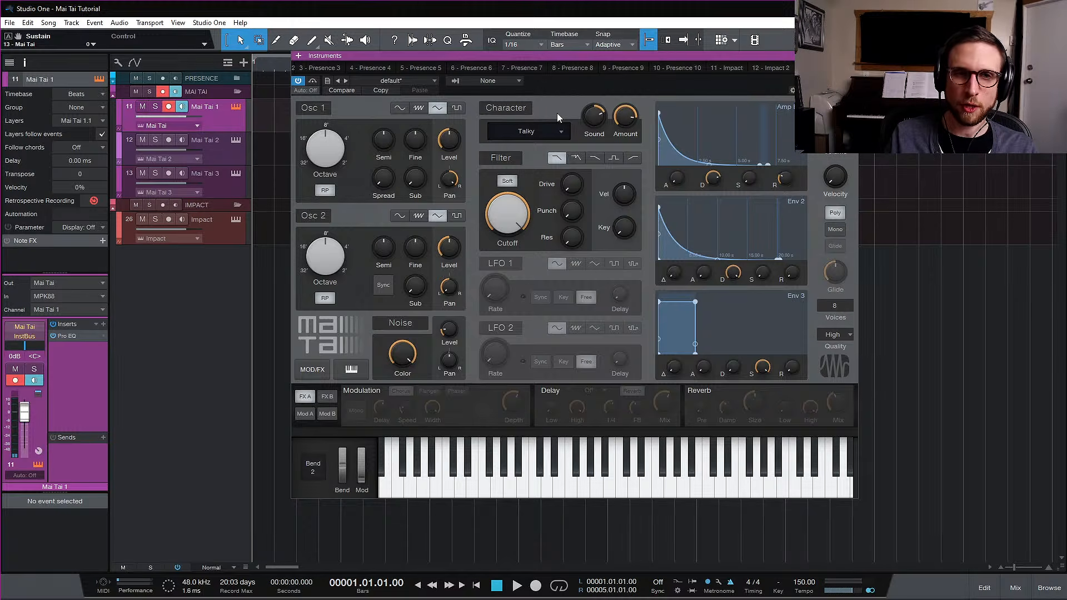
drag(594, 116, 616, 175)
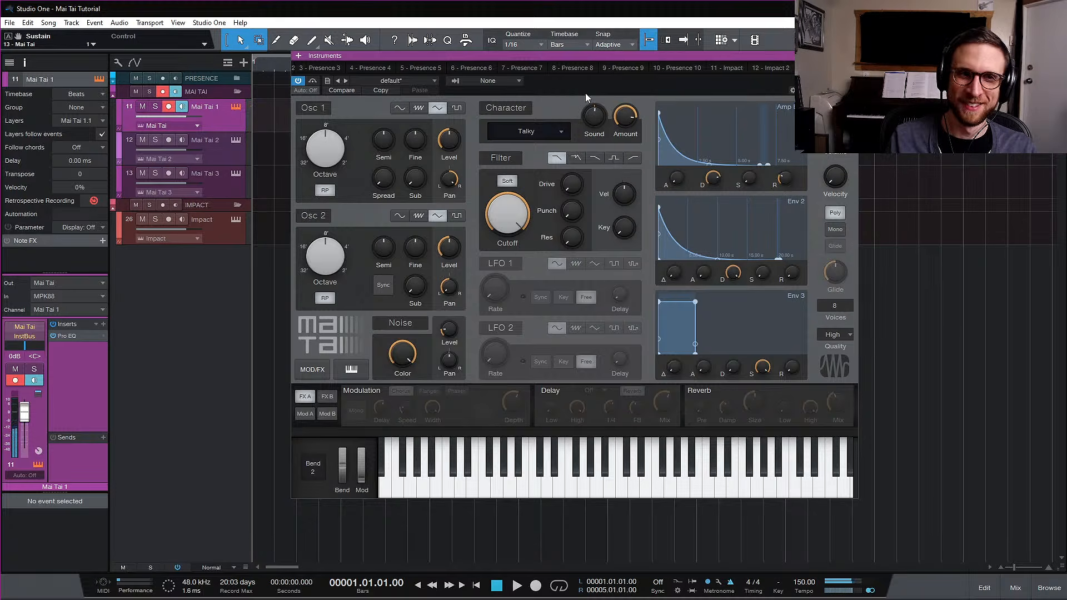
drag(594, 116, 609, 142)
Look through the available character presets, keeping Talky selected
click(561, 131)
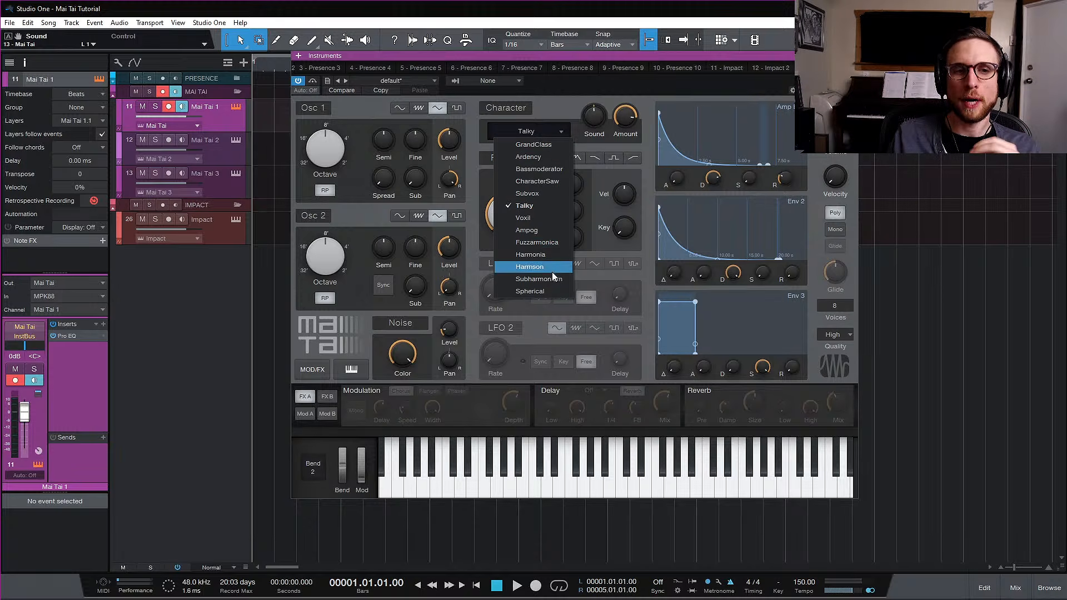
click(558, 108)
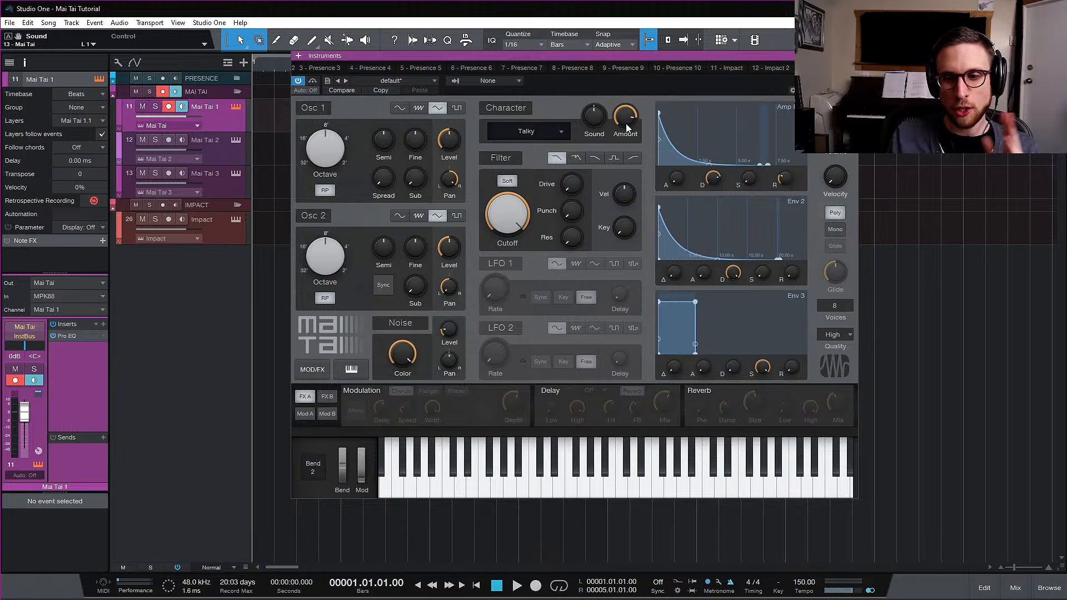
mouse_move(624, 123)
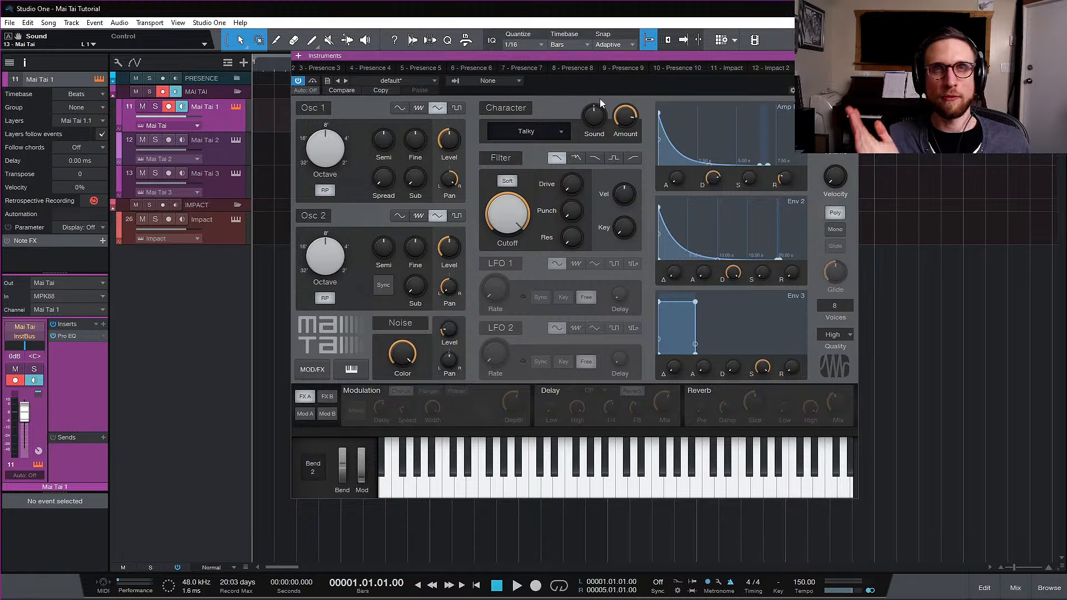
click(564, 131)
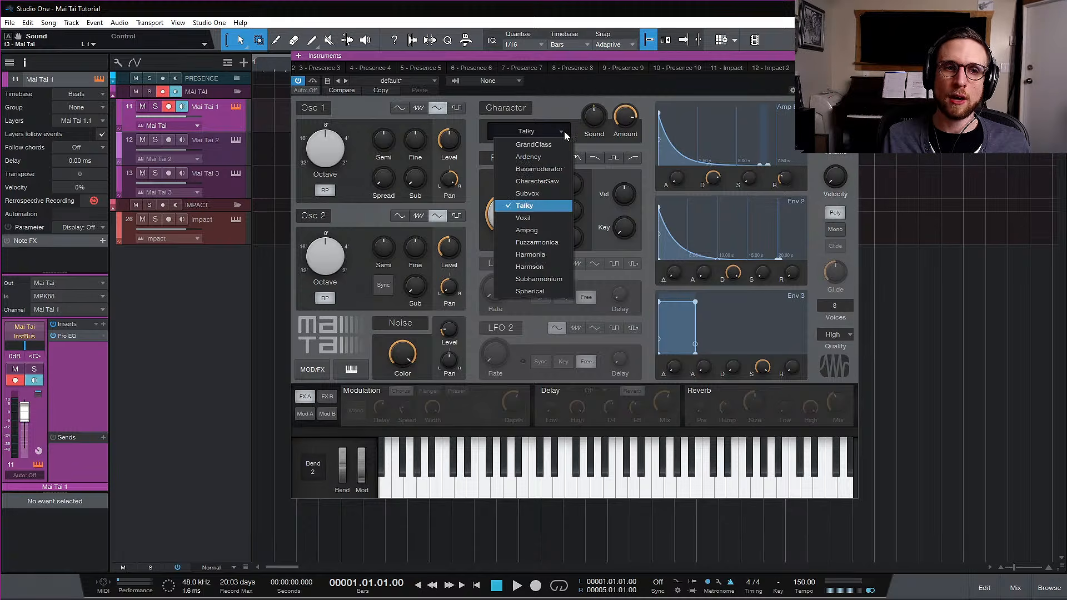
click(539, 108)
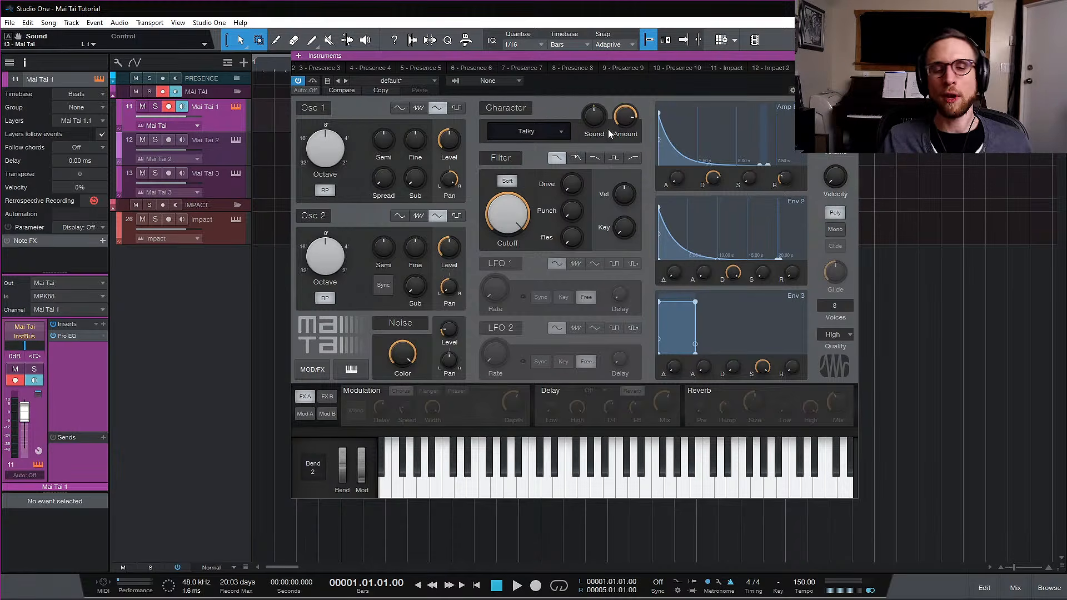
Reset the Character section's Amount to its default and switch the section off
mouse_move(622, 116)
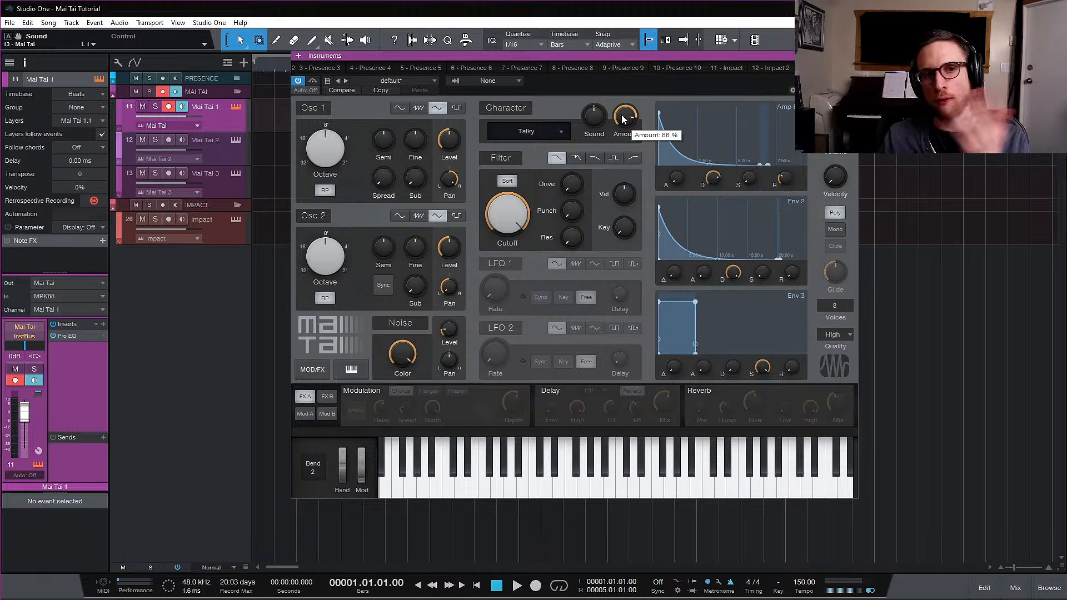
ctrl+click(622, 114)
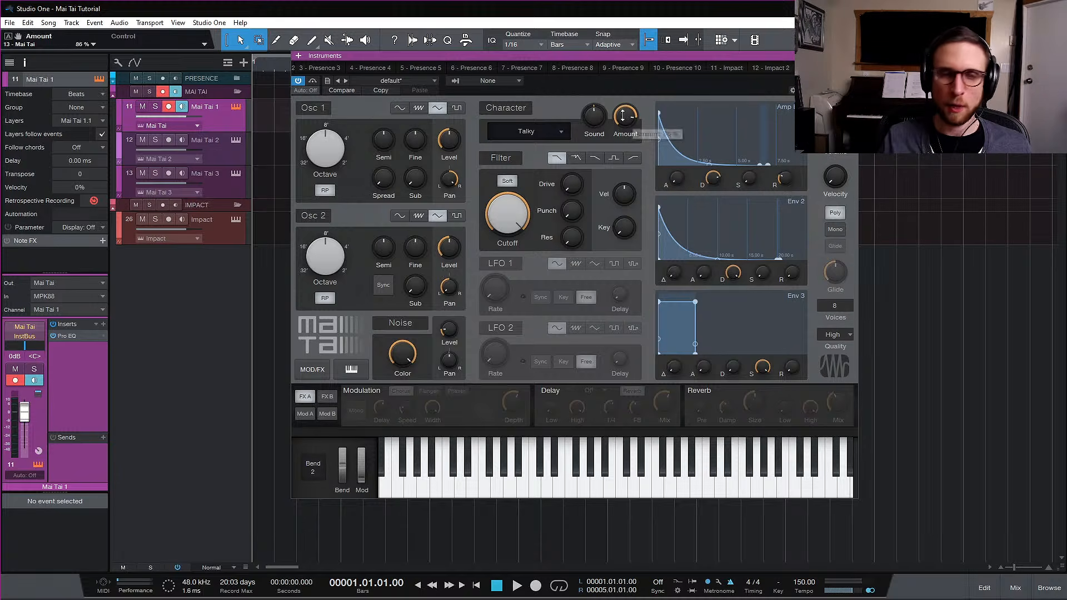
click(521, 110)
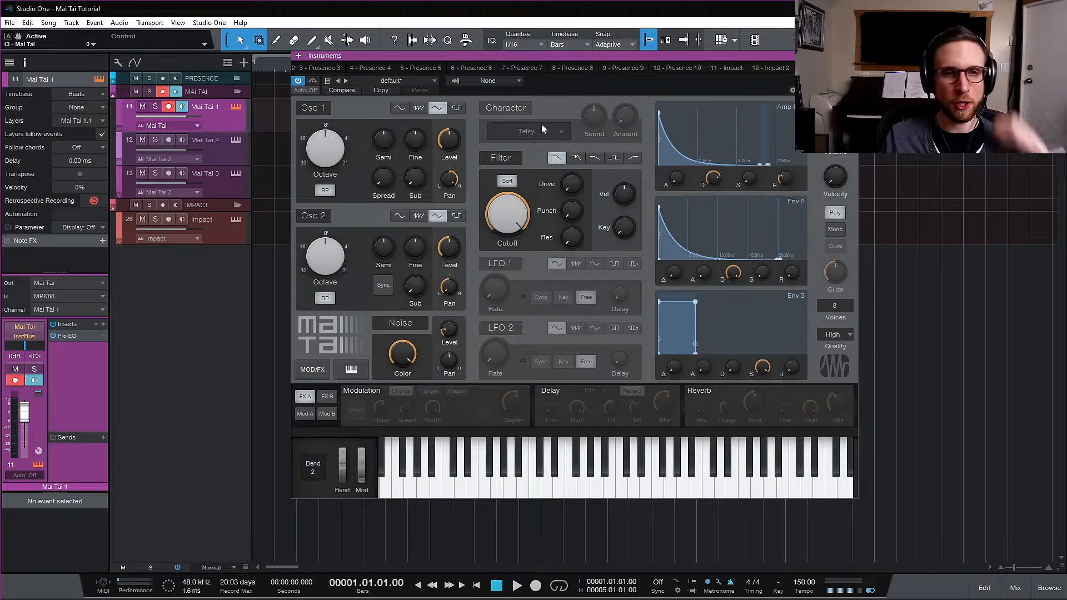
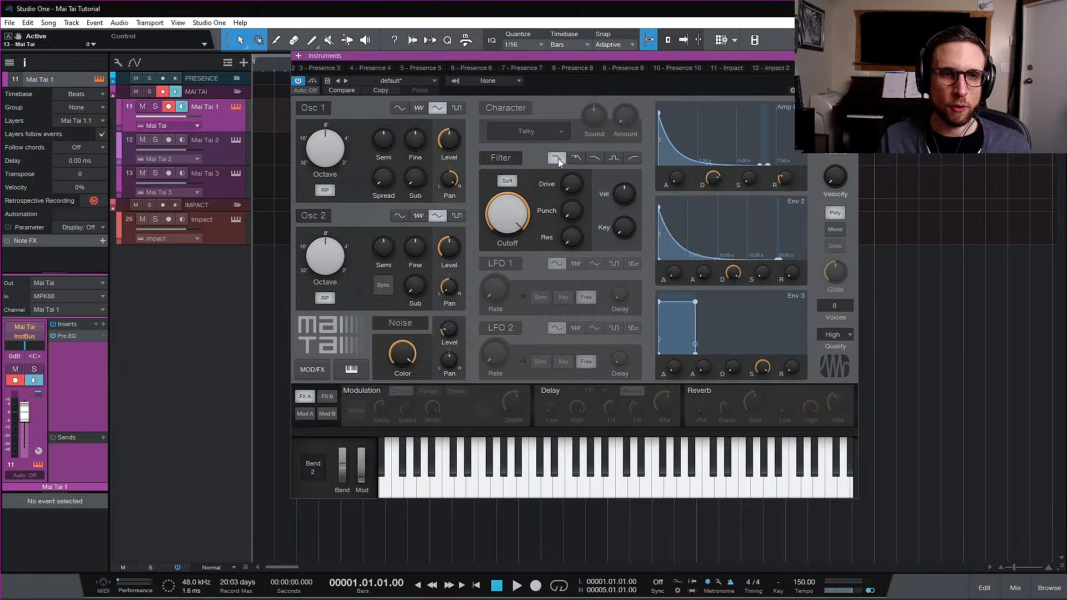
Cycle through the filter types, including HP12 Ladder and BP12 Ladder, and return to LP24 Ladder
click(613, 159)
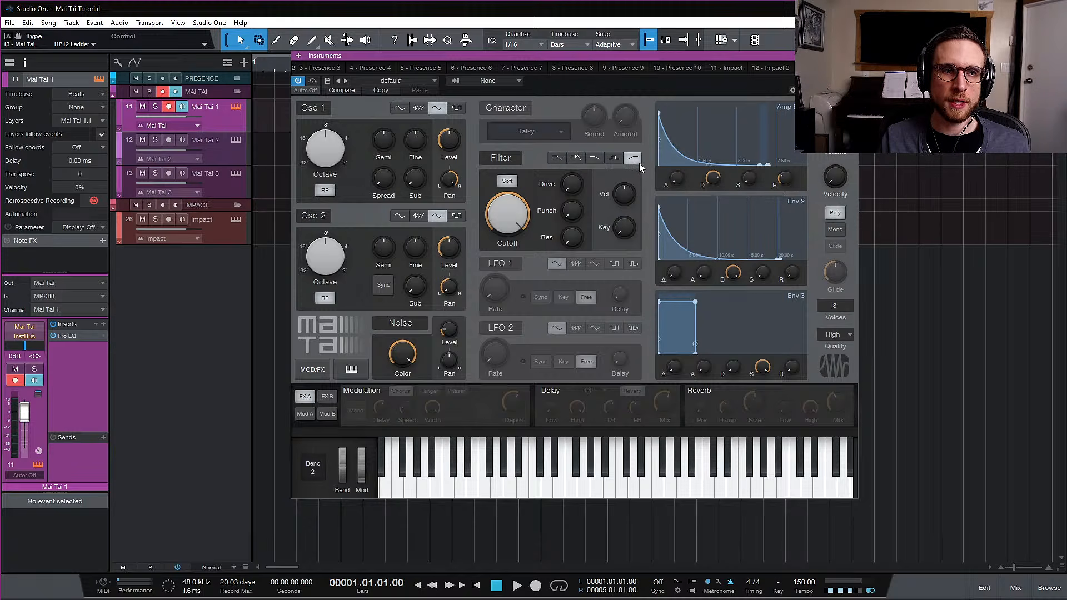
click(557, 160)
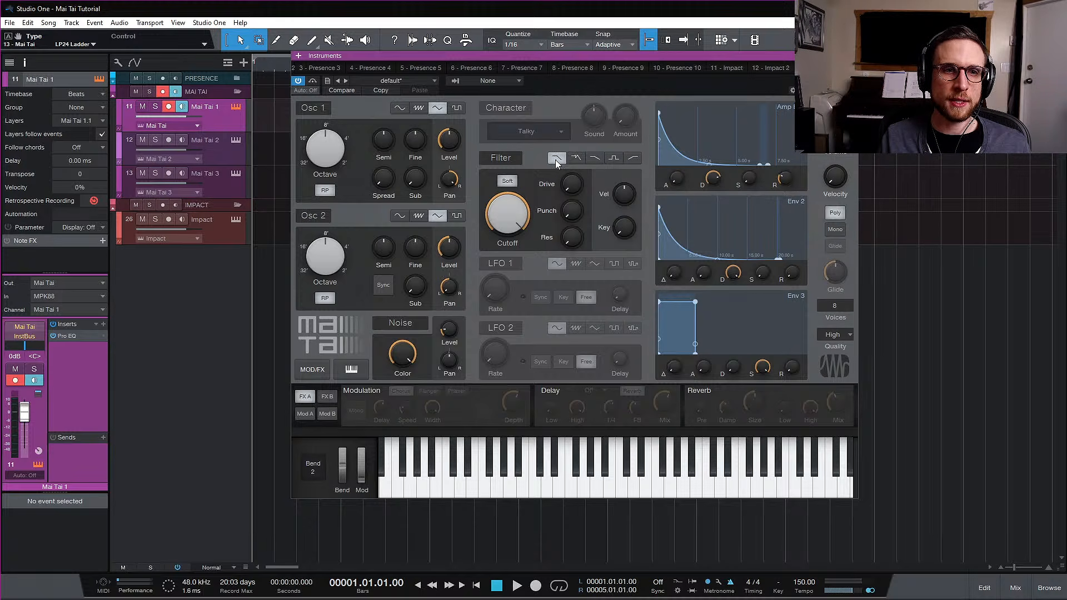
click(596, 160)
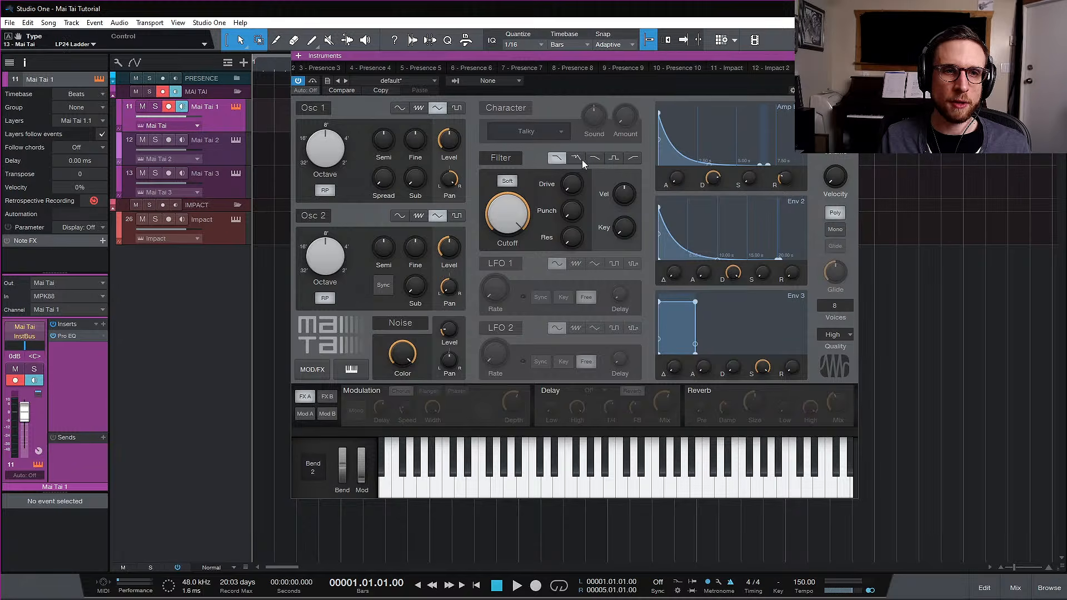
click(634, 158)
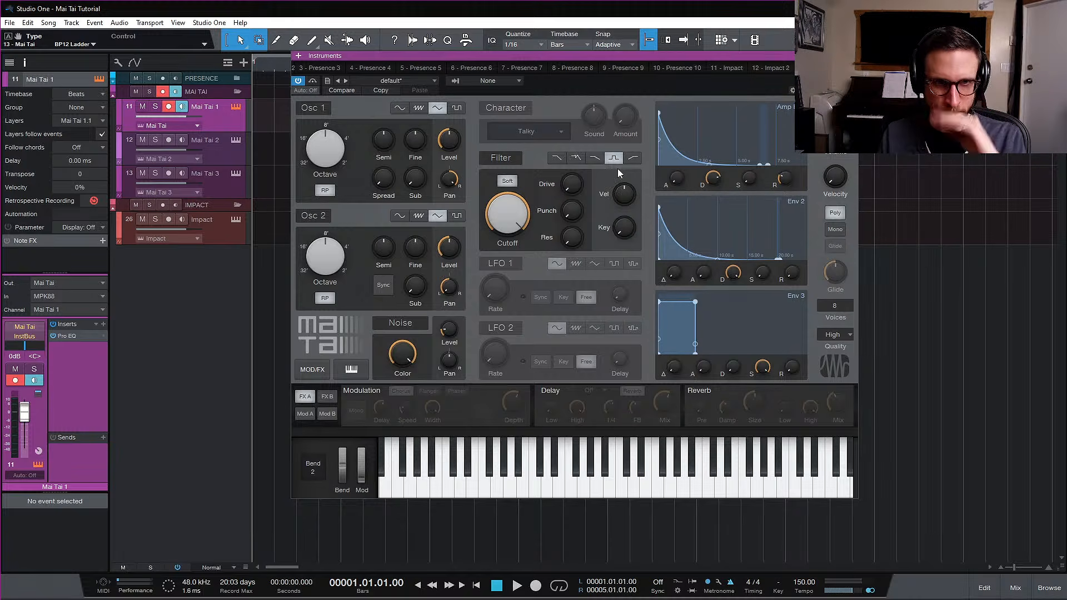
click(557, 159)
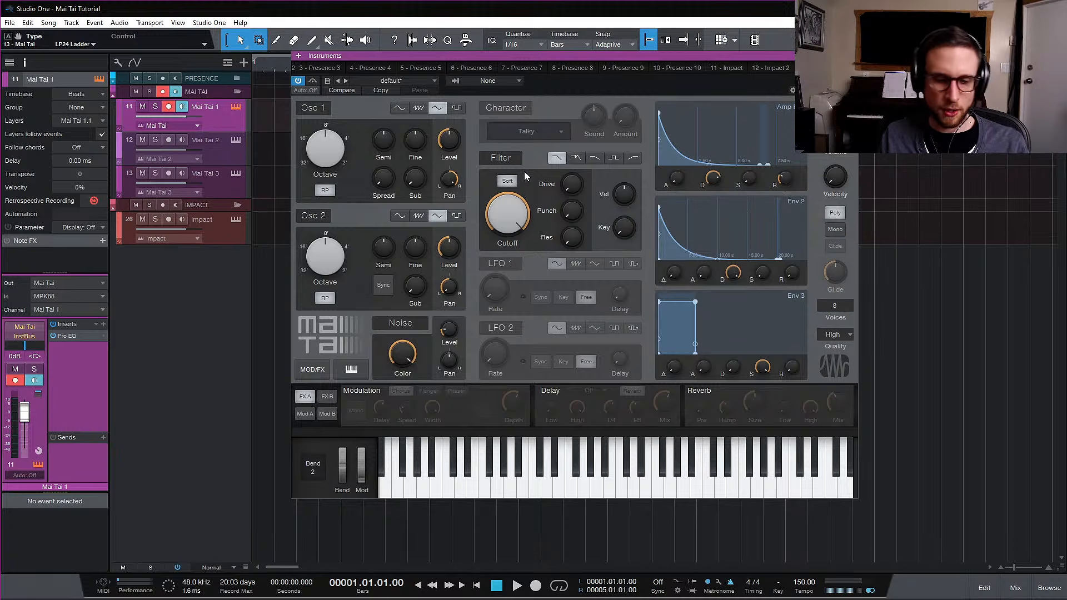
Sweep the LP24 Ladder filter's cutoff up and down to audition it, leaving the cutoff near the middle of its range
mouse_move(508, 212)
drag(507, 212, 507, 155)
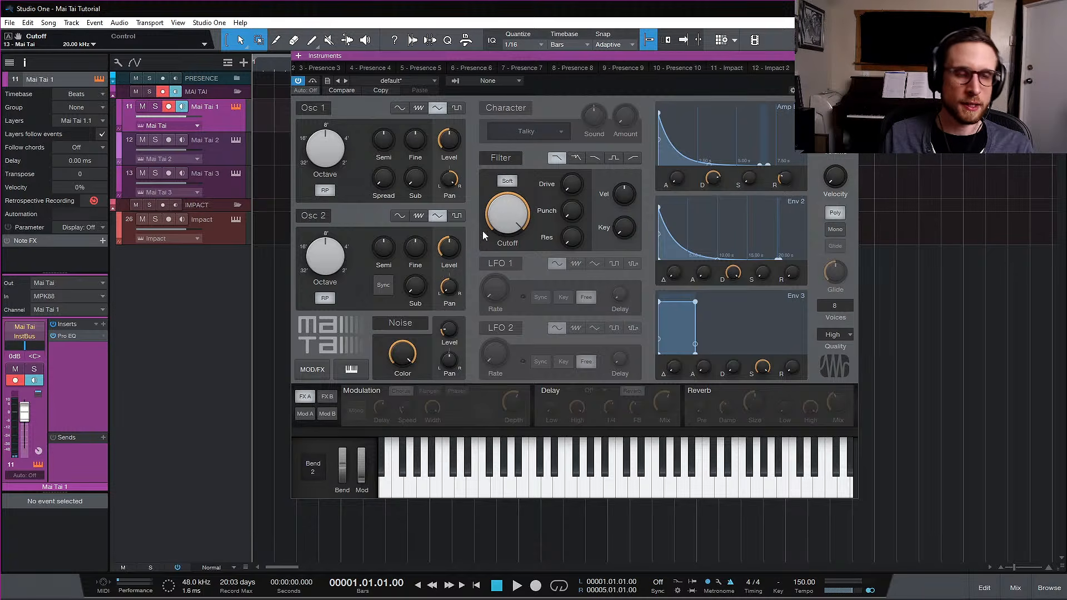
mouse_move(506, 222)
mouse_down()
mouse_move(508, 198)
mouse_move(536, 393)
mouse_move(506, 234)
mouse_move(516, 204)
mouse_up()
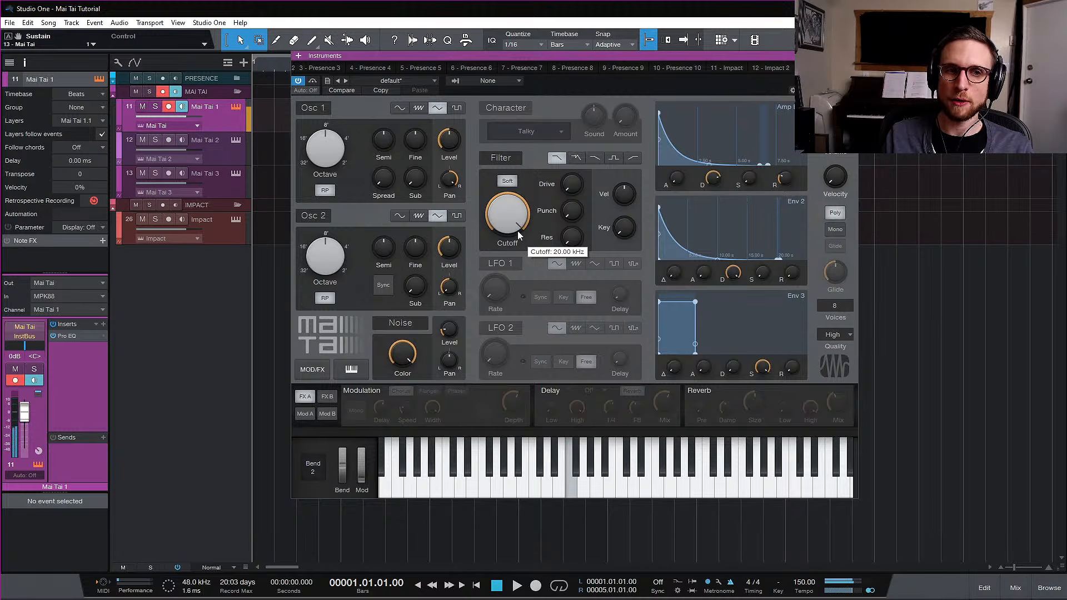
drag(518, 231, 515, 258)
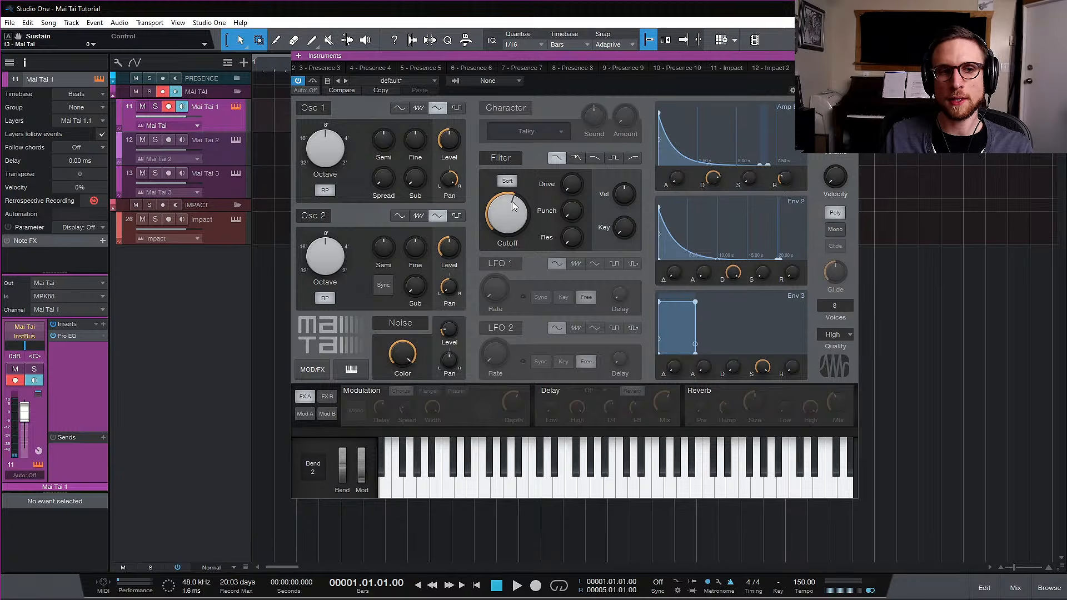
mouse_move(511, 200)
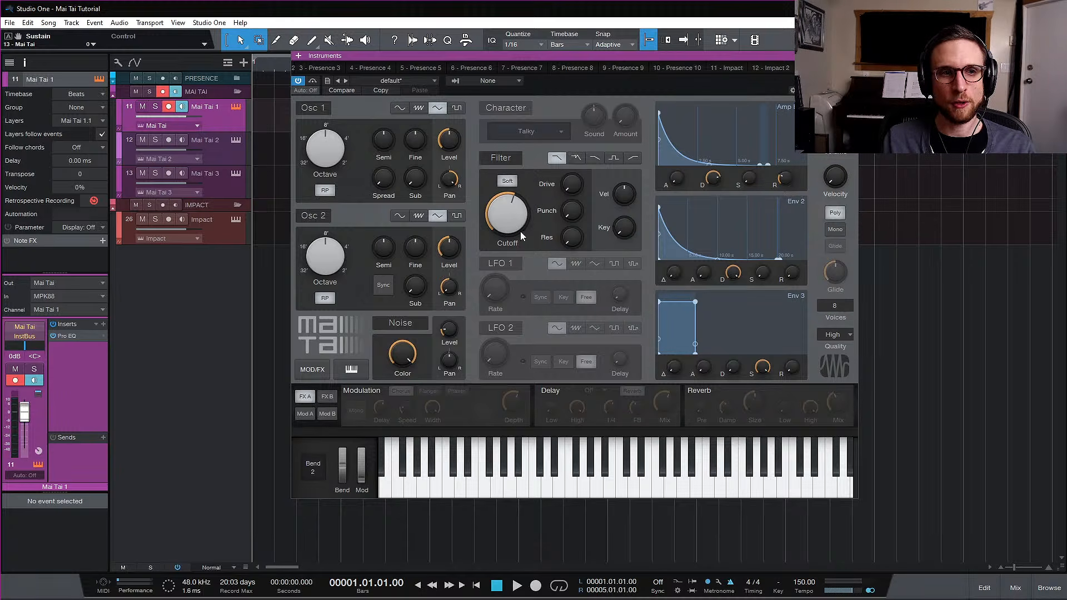
mouse_move(505, 226)
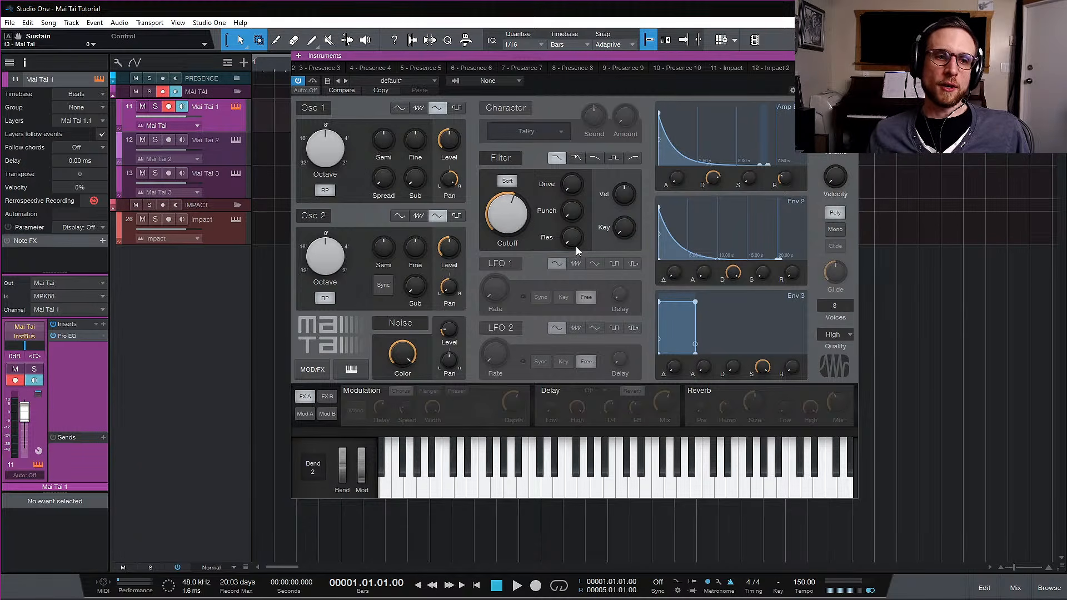
Raise the filter's resonance to 60 % and sweep the cutoff, ending at 20.00 kHz
mouse_move(575, 243)
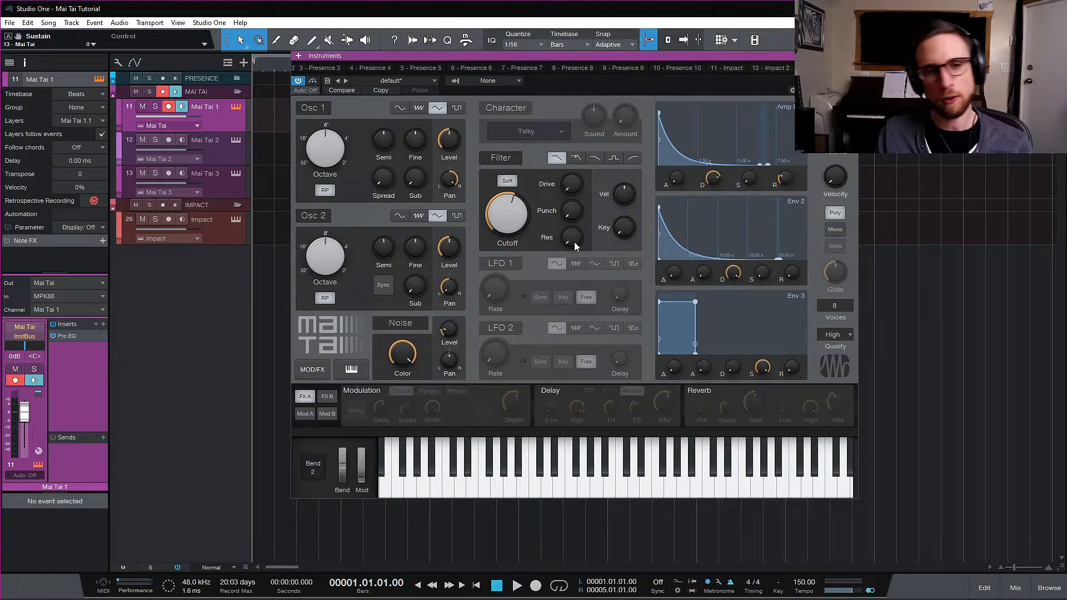
drag(574, 239, 573, 172)
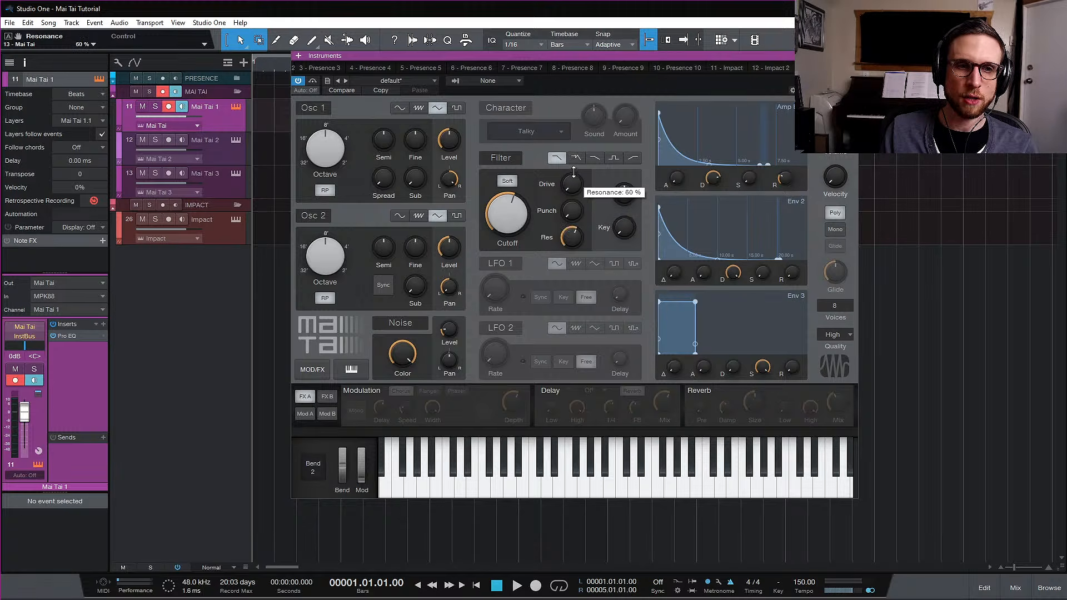
drag(507, 216, 529, 190)
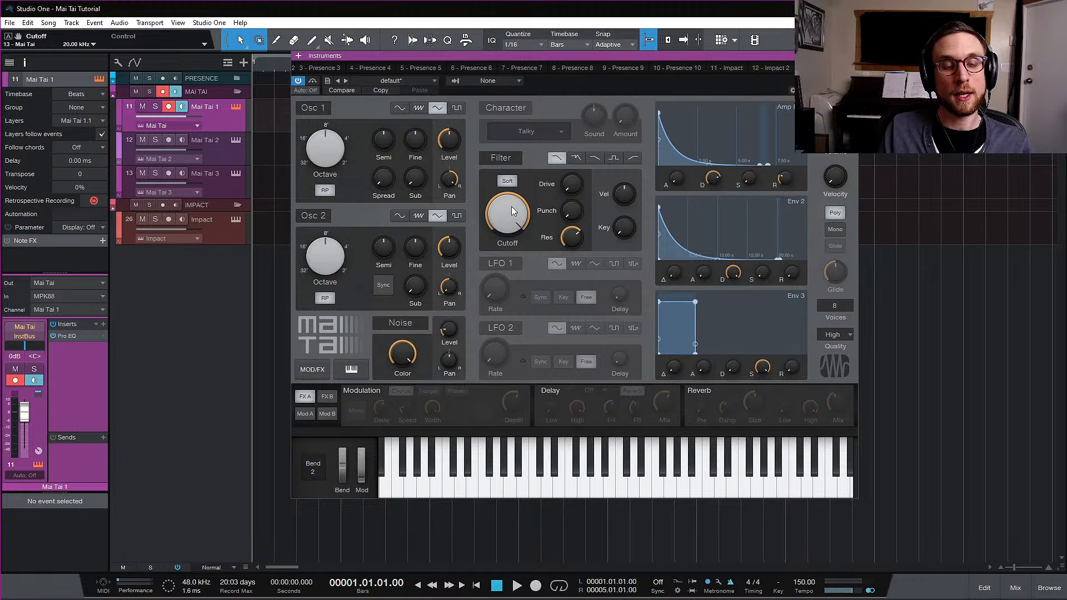
mouse_move(512, 208)
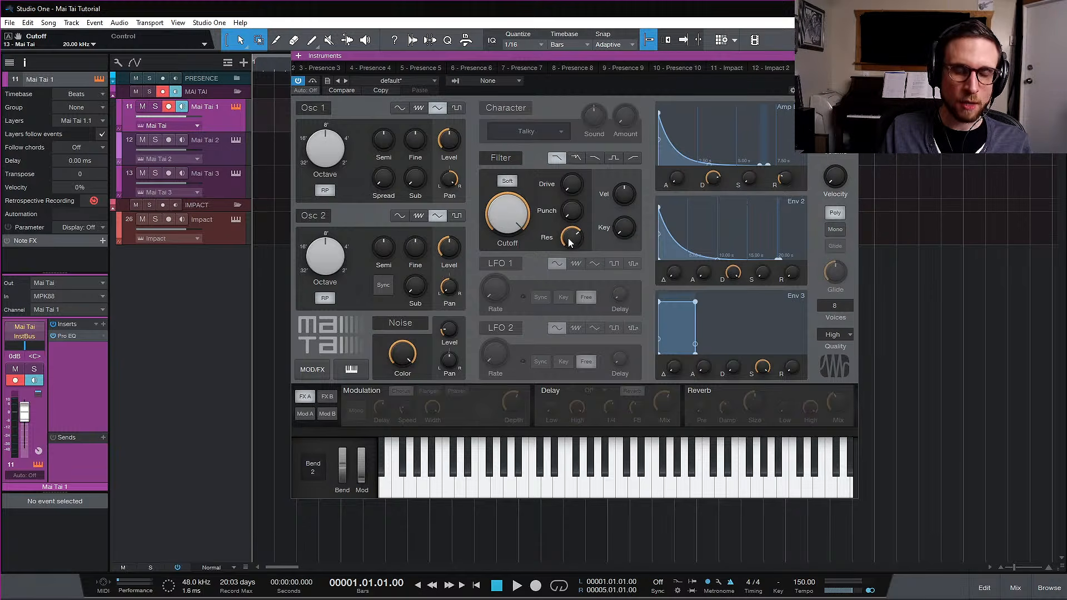
mouse_move(571, 239)
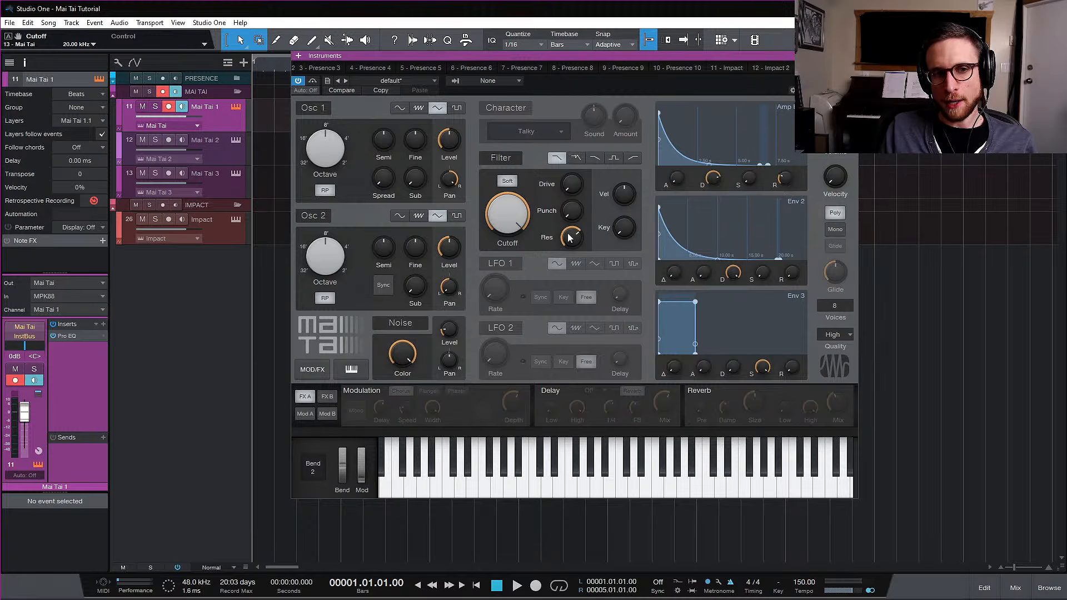
Lower the filter's resonance to 0 % and sweep the cutoff down and back up to 20.00 kHz
drag(570, 238, 588, 335)
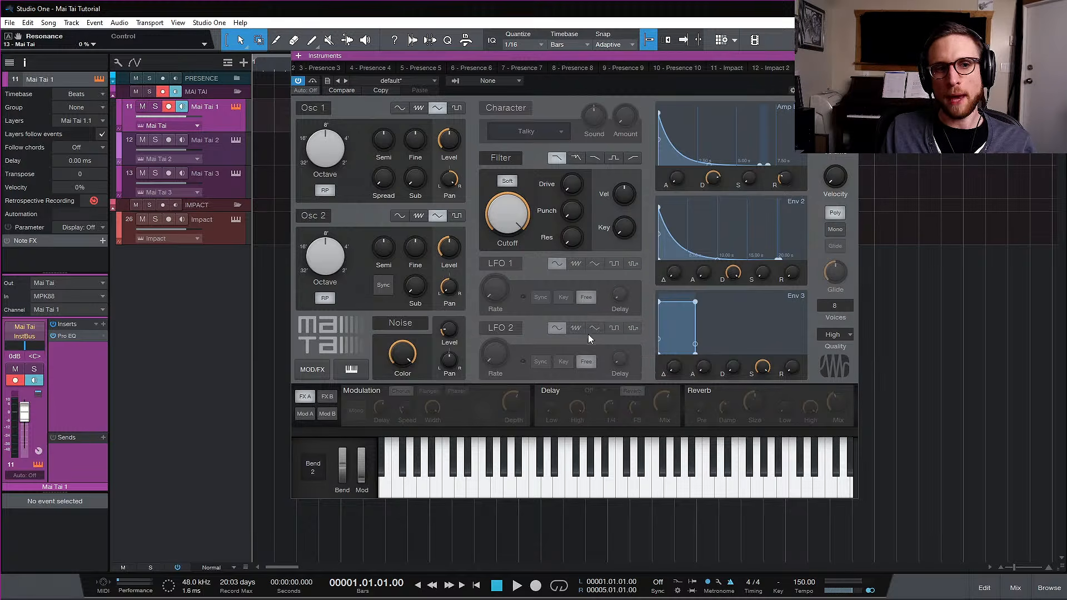
mouse_move(573, 242)
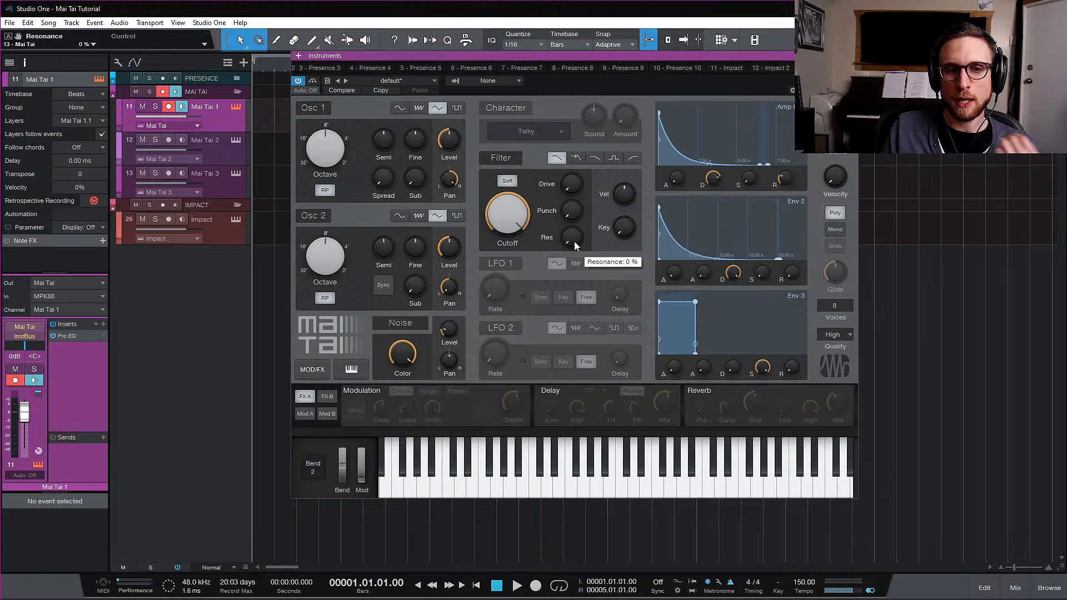
mouse_move(575, 241)
mouse_down()
mouse_move(573, 220)
mouse_move(574, 262)
mouse_up()
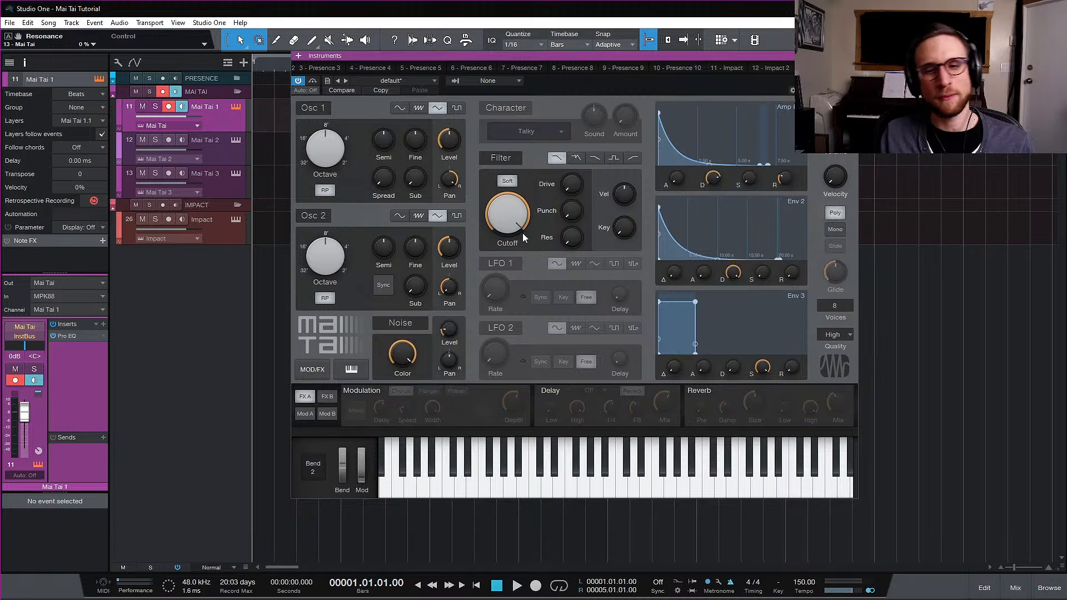
mouse_move(517, 218)
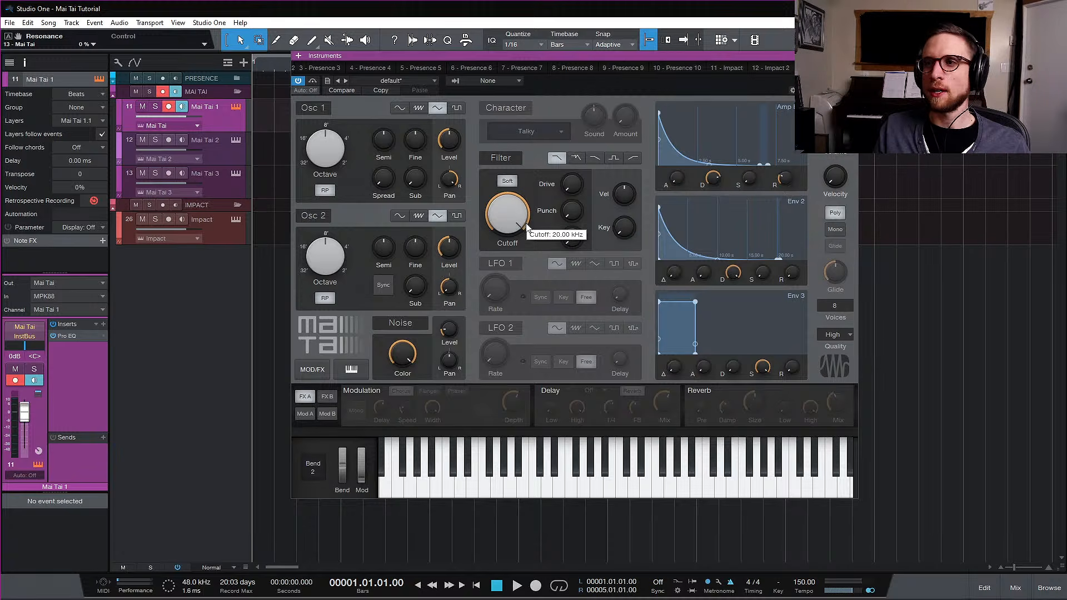
drag(499, 211, 519, 198)
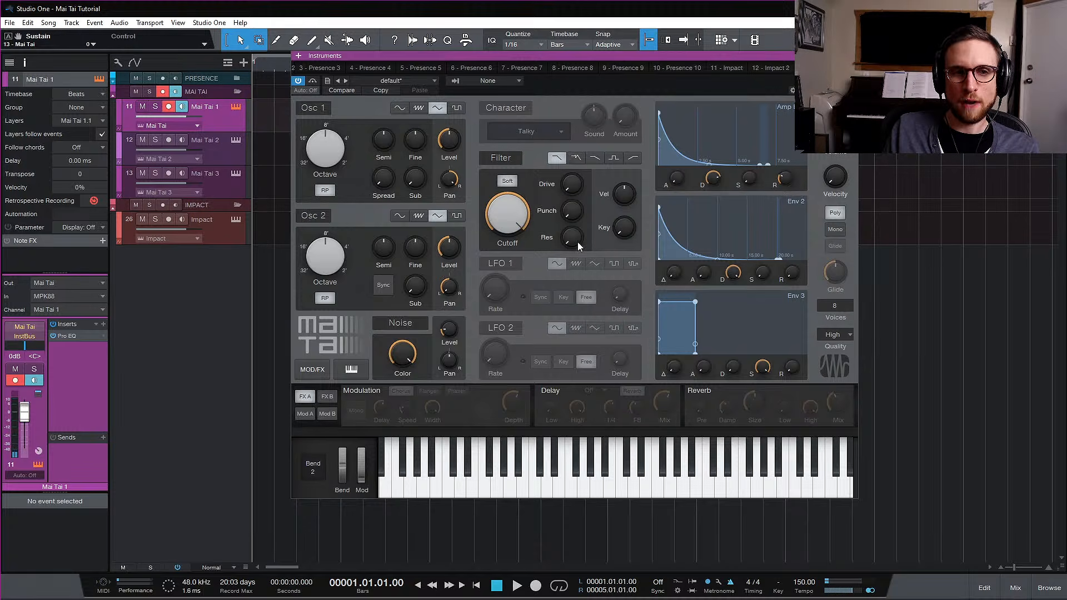
Audition the cutoff sweep with 12 % resonance, lower the resonance slightly and return the cutoff to its maximum
drag(571, 240, 572, 231)
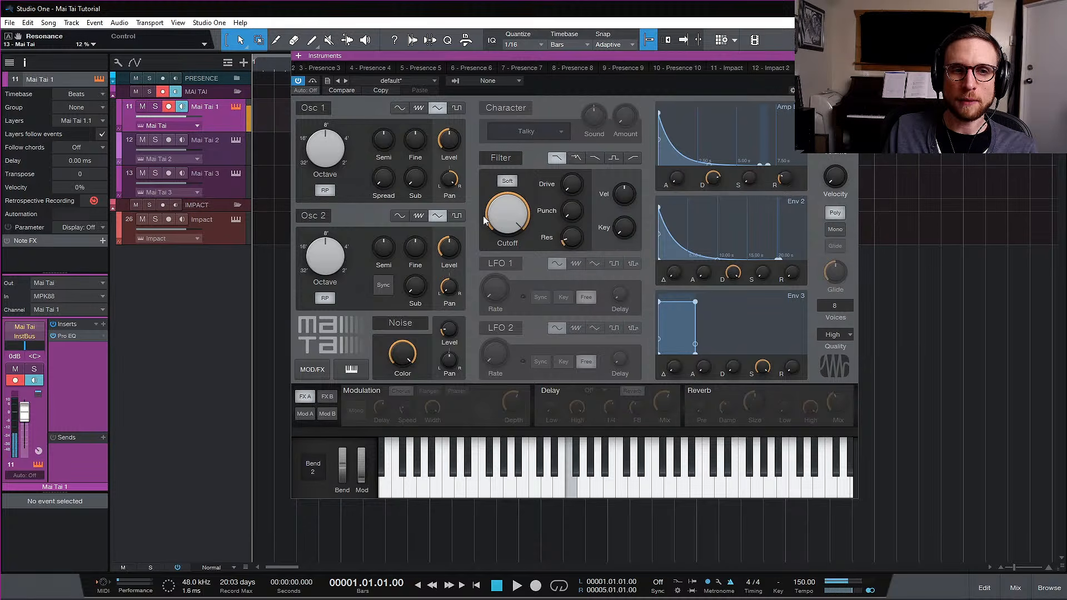
drag(502, 221, 527, 269)
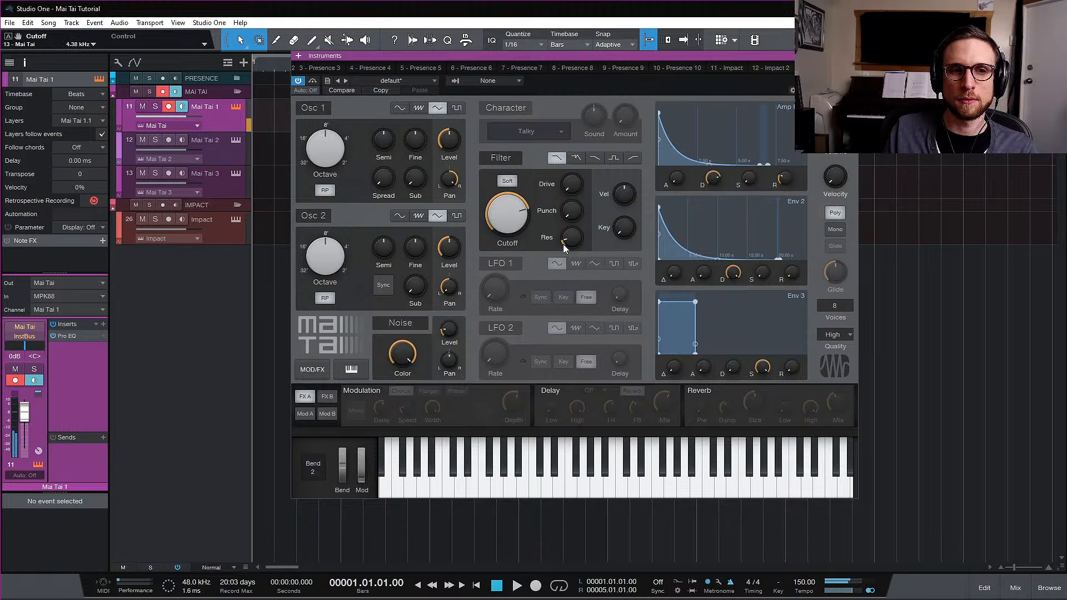
drag(571, 240, 571, 247)
drag(516, 222, 515, 169)
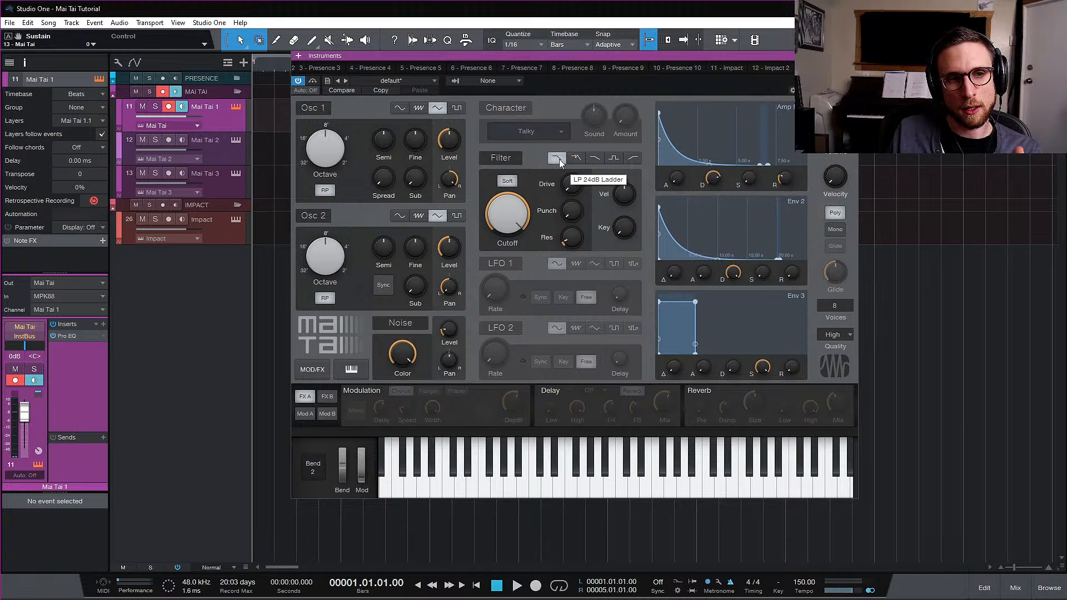
Switch the filter type to HP12 Ladder and audition it by sweeping the cutoff and raising the resonance to 58 %
click(630, 158)
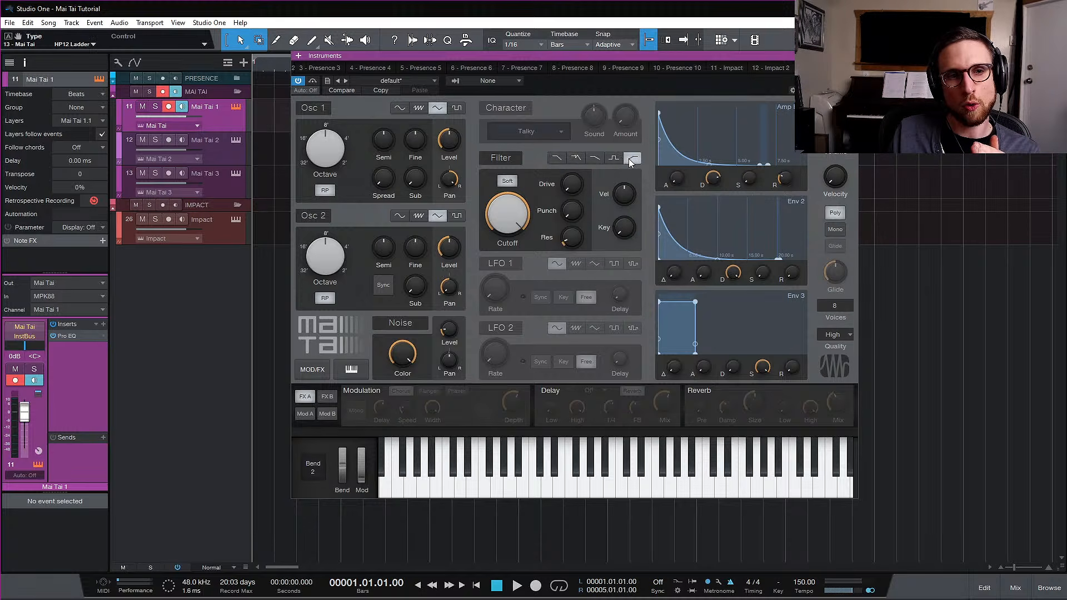
mouse_move(518, 230)
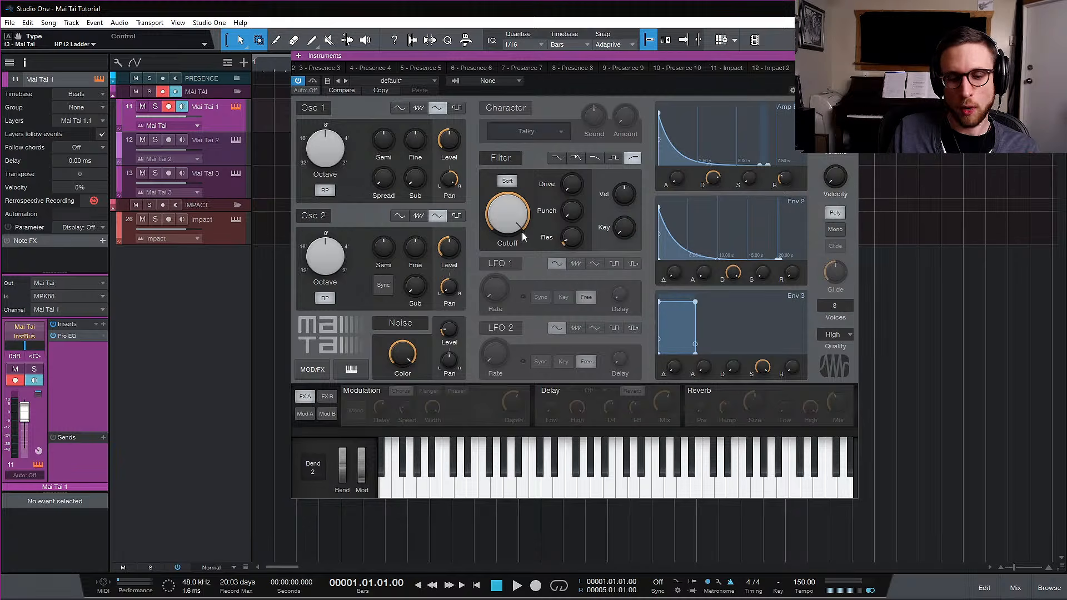
mouse_move(513, 224)
mouse_down()
mouse_move(515, 335)
mouse_move(516, 203)
mouse_move(515, 285)
mouse_move(501, 223)
mouse_move(503, 251)
mouse_move(544, 338)
mouse_move(525, 222)
mouse_move(556, 224)
mouse_move(508, 208)
mouse_move(534, 318)
mouse_move(513, 224)
mouse_up()
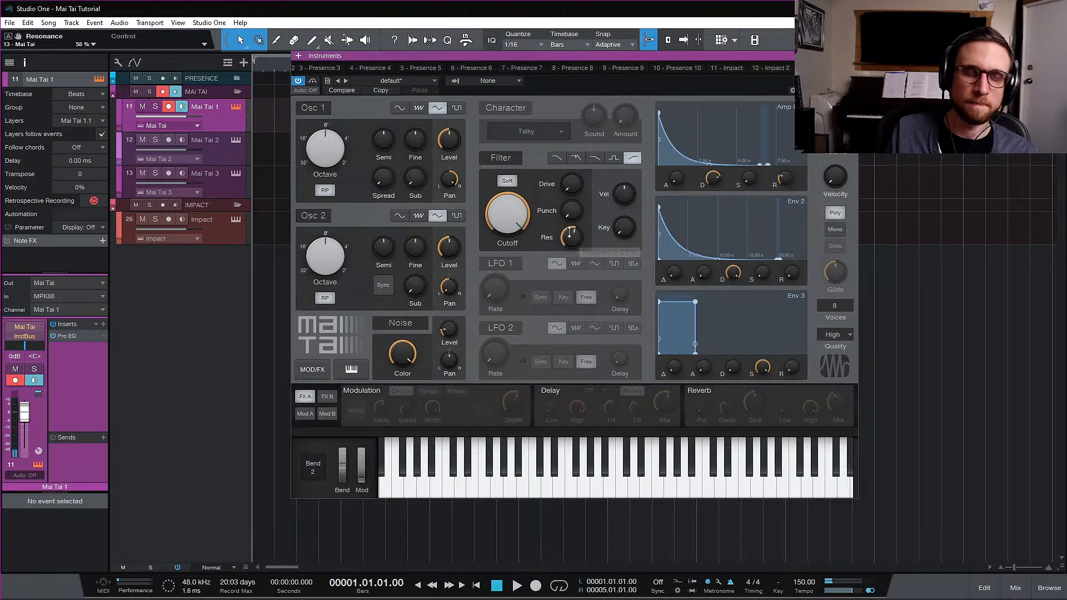
Switch the filter type to BP12 Ladder and sweep the cutoff to audition it, ending at 20.00 kHz
click(614, 158)
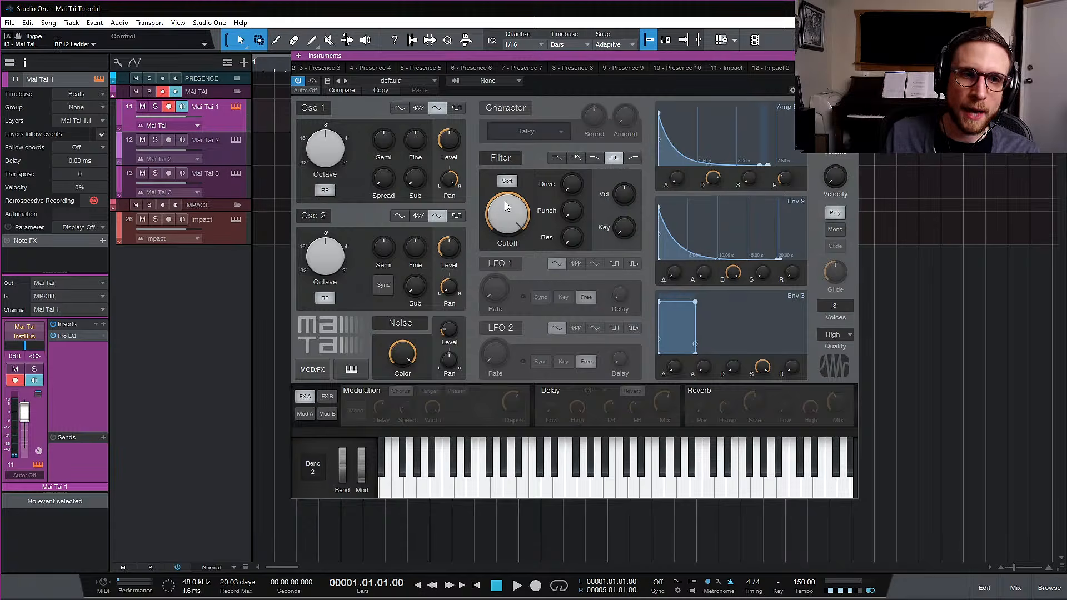
mouse_move(518, 213)
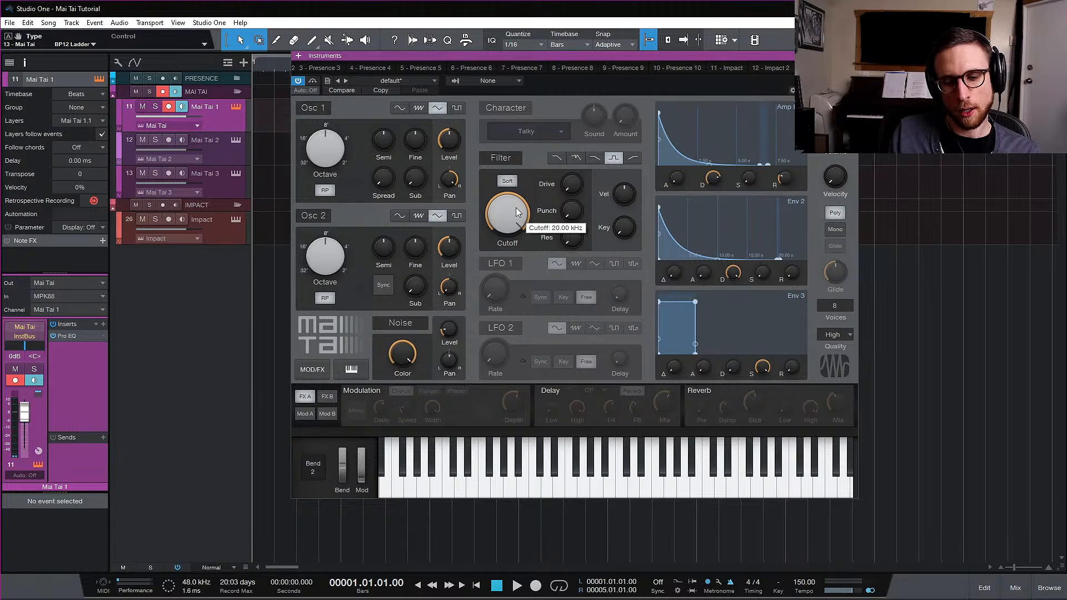
drag(514, 236, 521, 207)
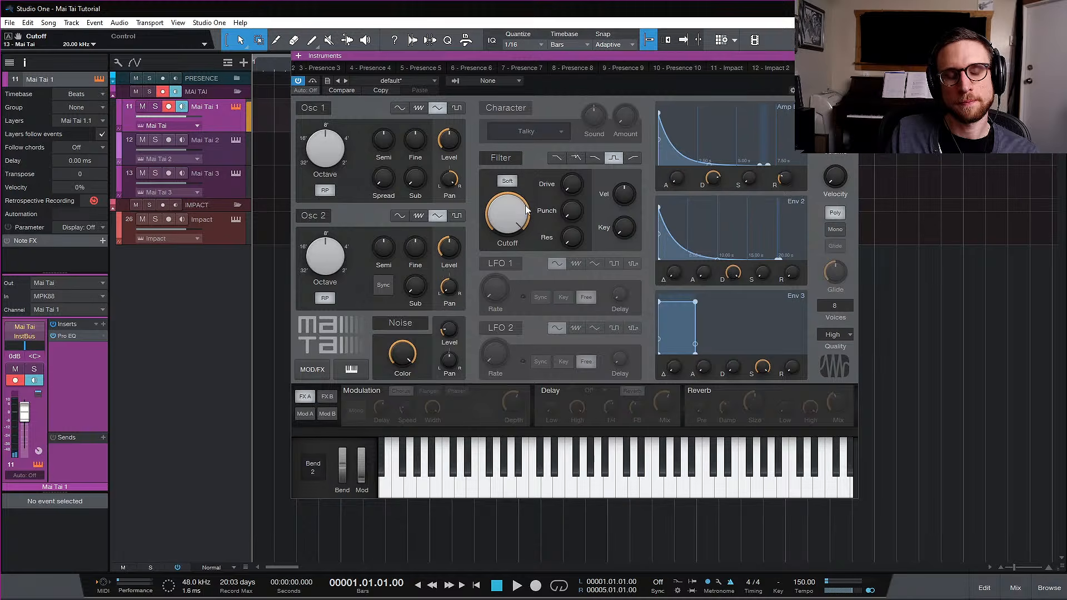
Set the filter type back to LP24 Ladder and audition the Drive amount, ending at 0.0 %
click(556, 158)
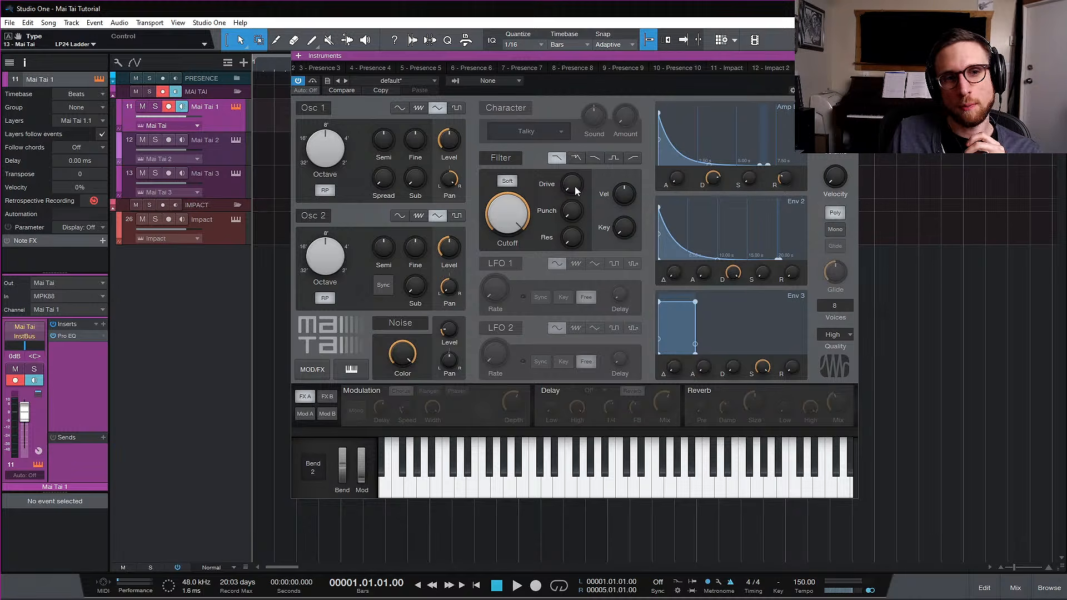
mouse_move(574, 186)
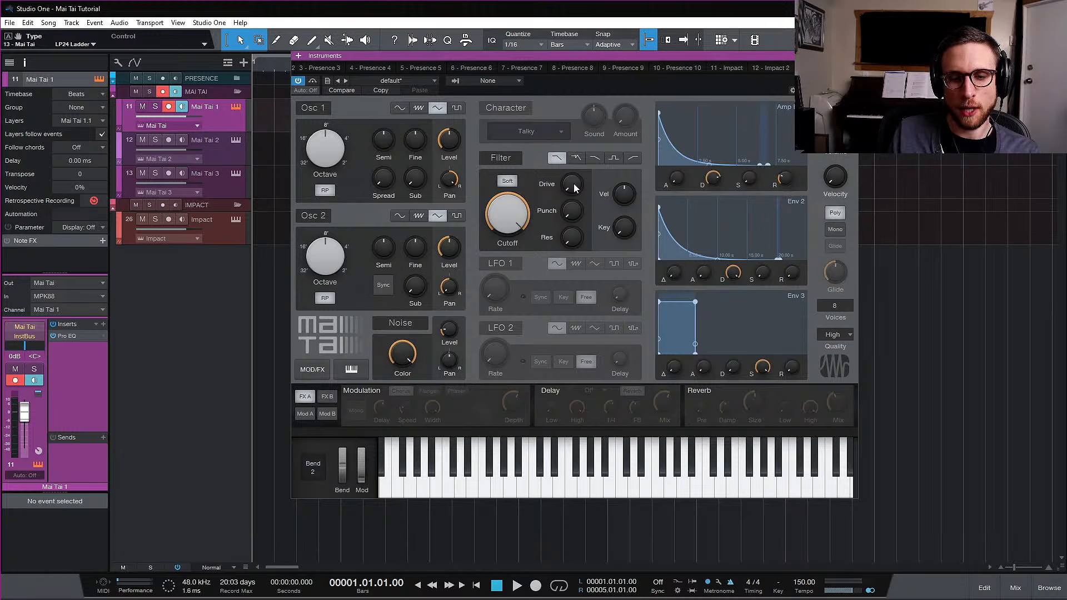
drag(575, 188, 597, 281)
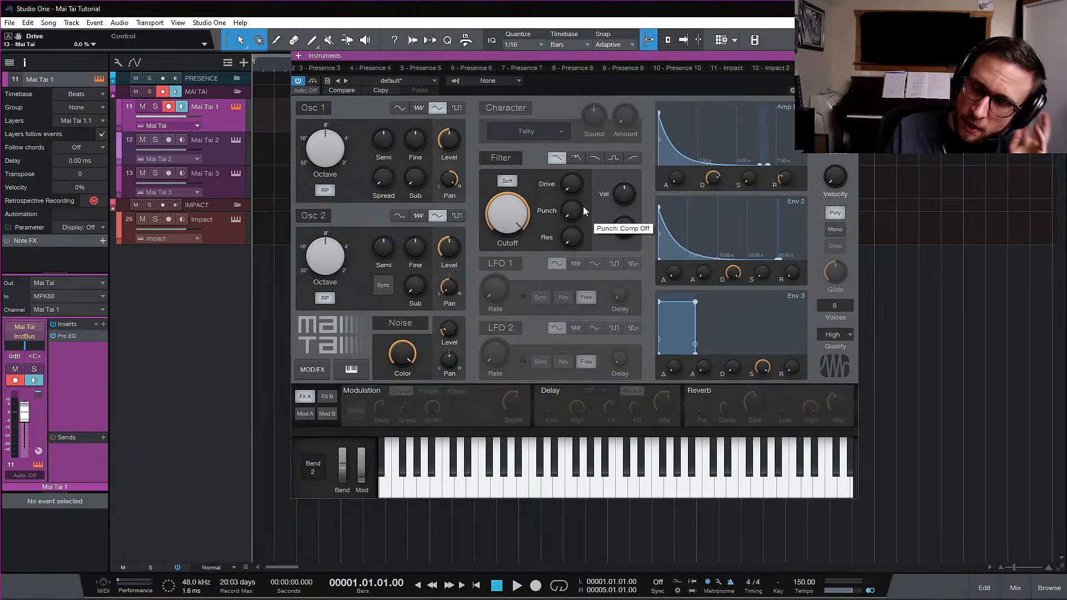
Audition the filter's Punch at up to 100 % and turn it back down to Comp Off
right_click(582, 206)
click(585, 196)
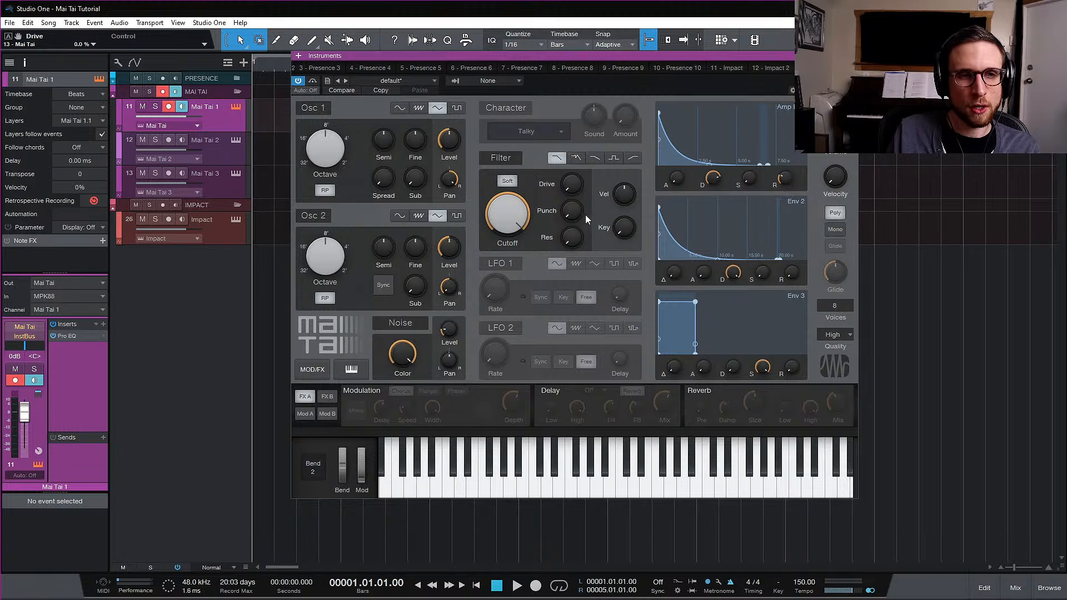
drag(584, 214, 583, 120)
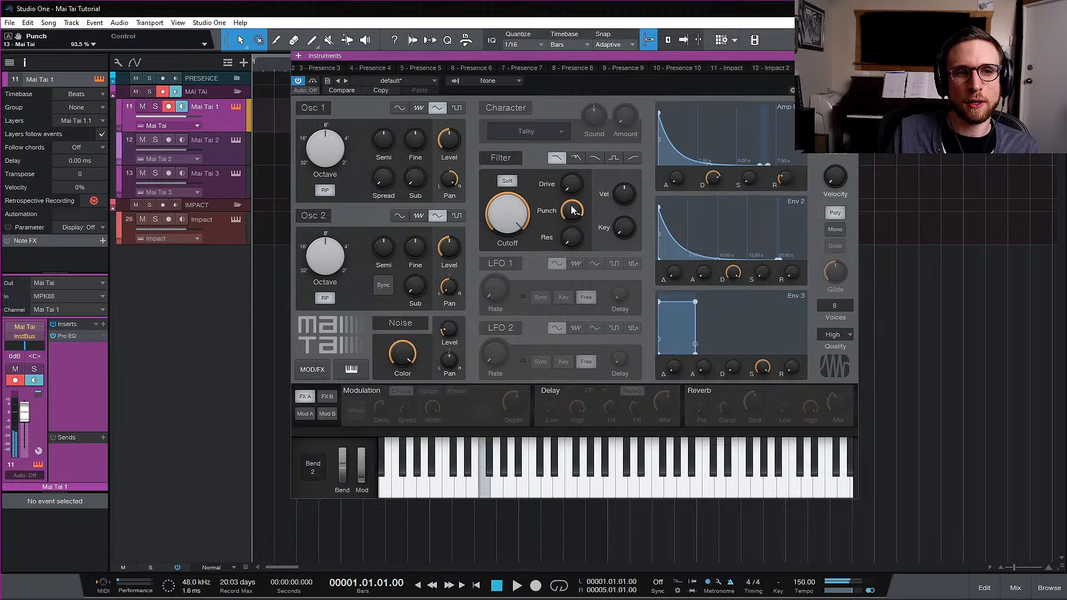
drag(573, 212, 575, 176)
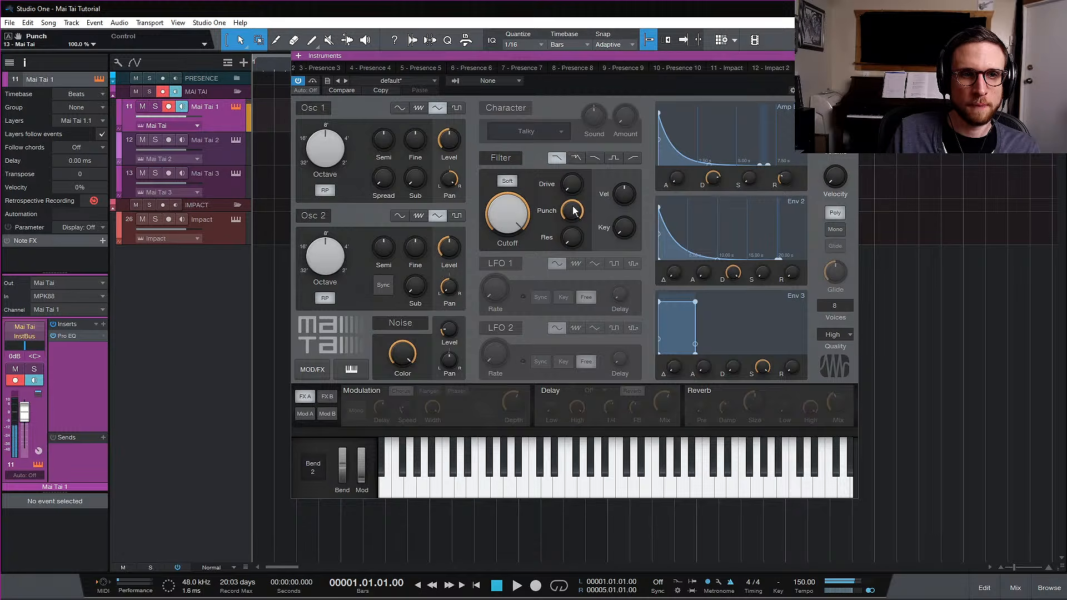
drag(574, 210, 625, 540)
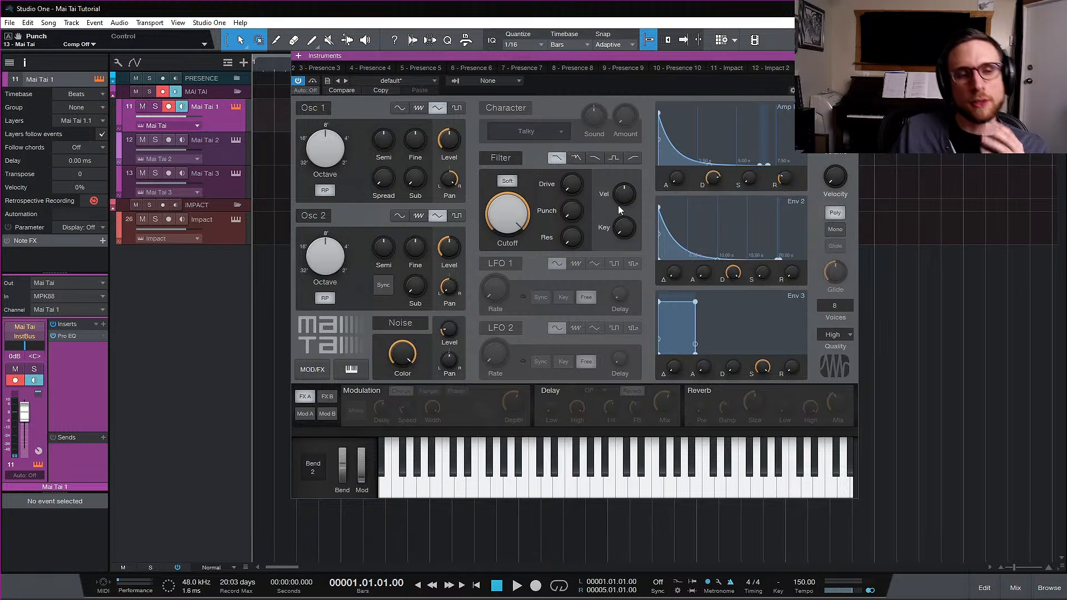
Lower the LP24 Ladder filter's cutoff to about 108 Hz
mouse_move(619, 206)
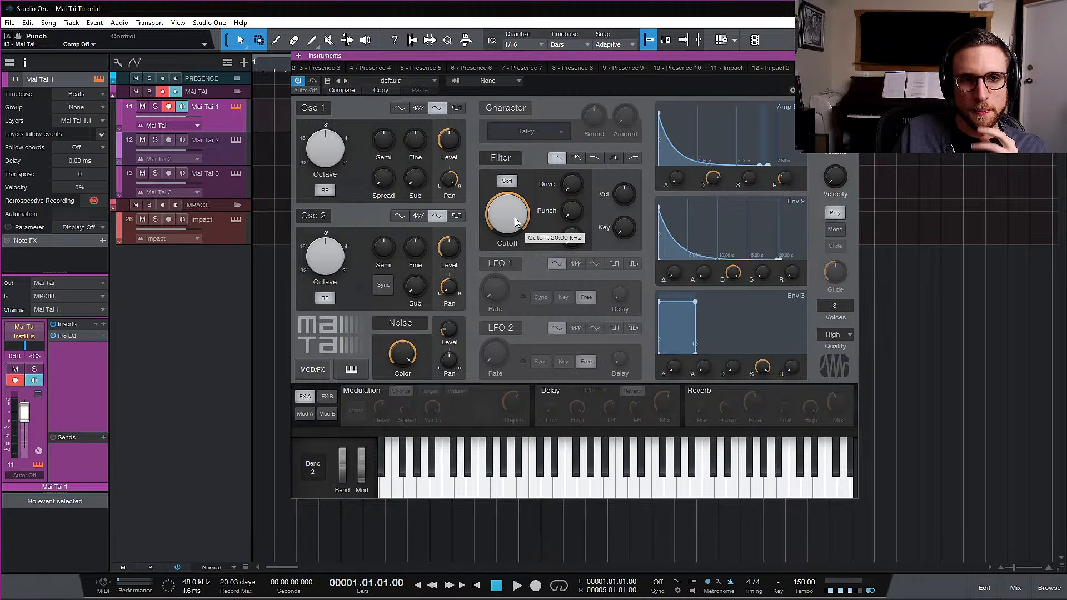
mouse_move(622, 228)
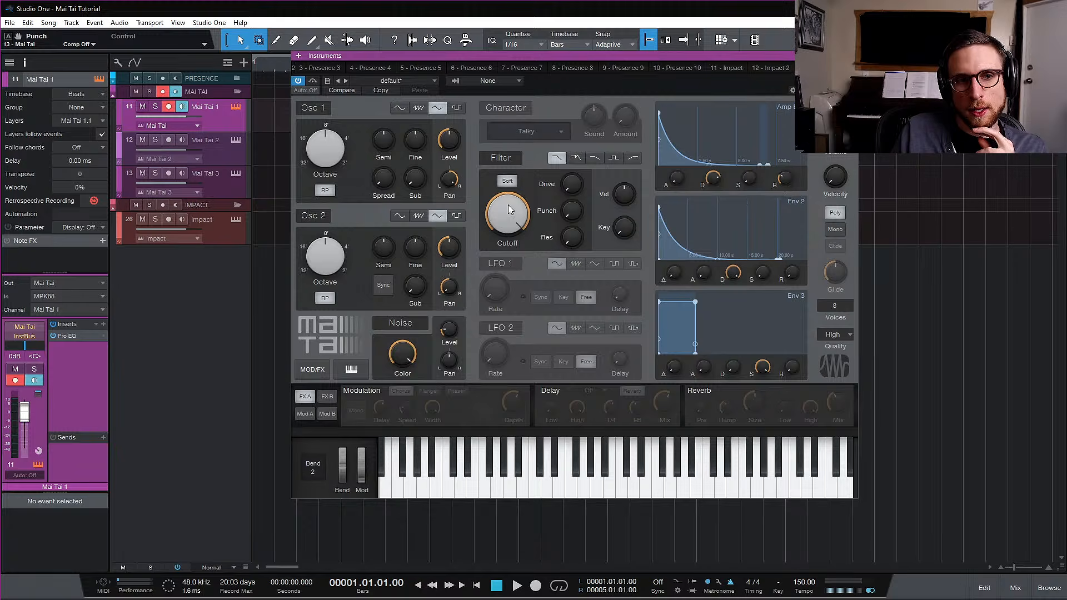
mouse_move(508, 205)
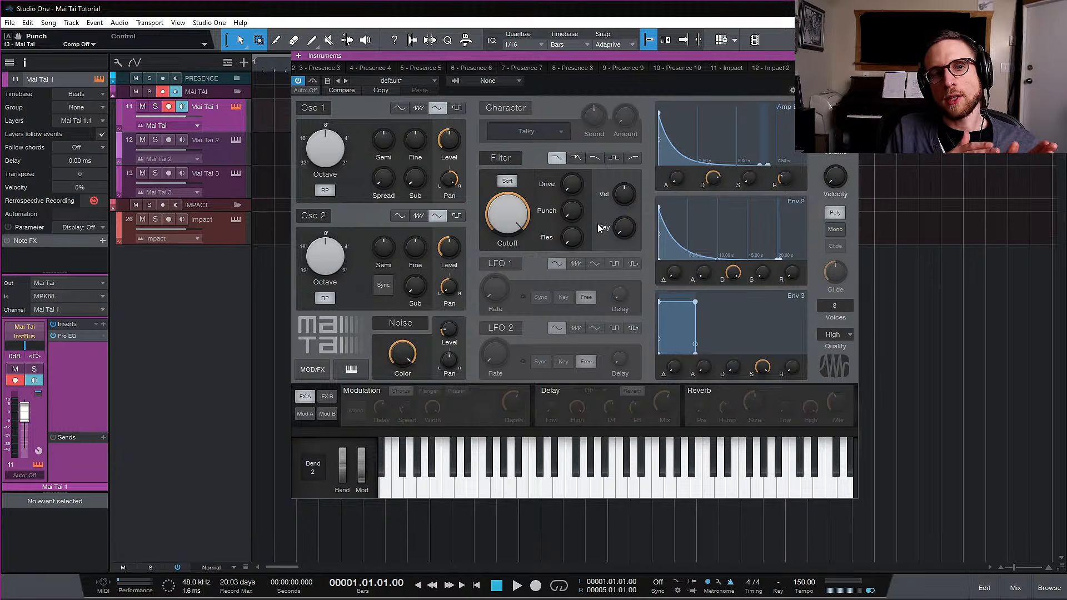
drag(529, 209, 522, 278)
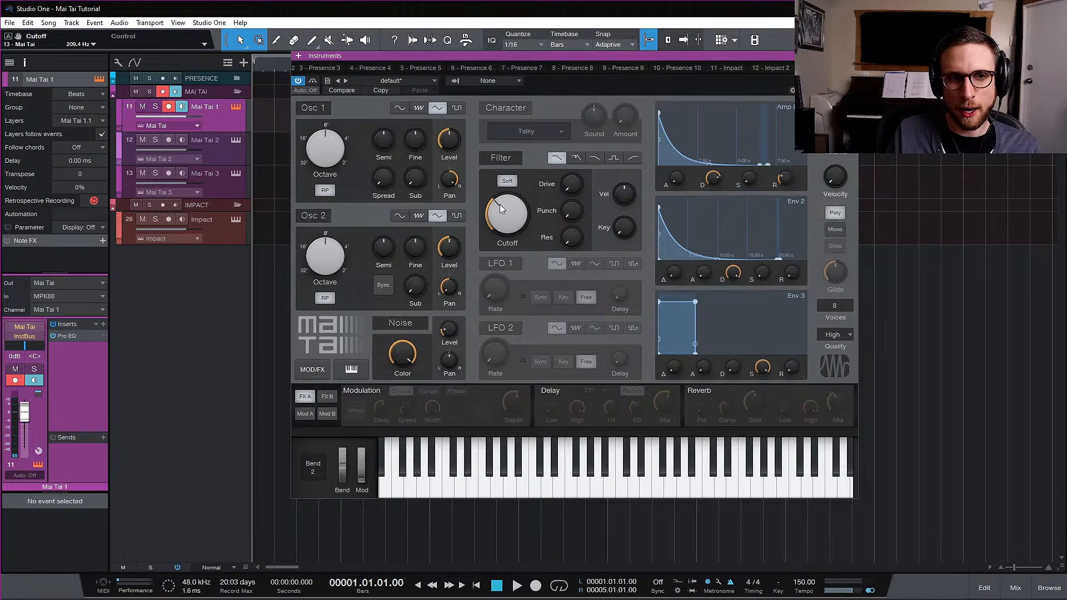
drag(500, 204, 503, 221)
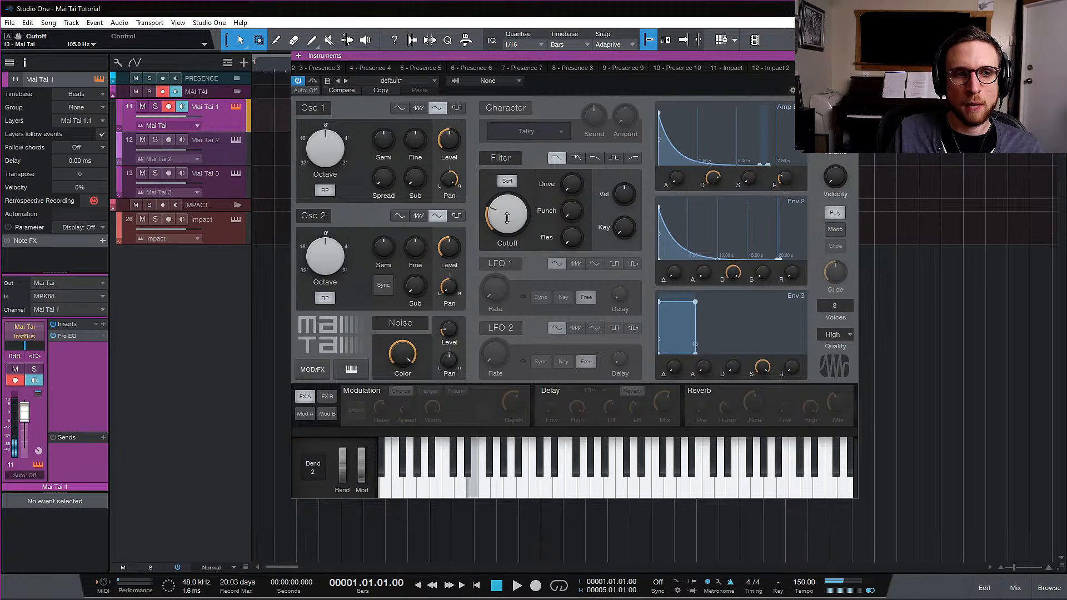
scroll(497, 212, up, 1)
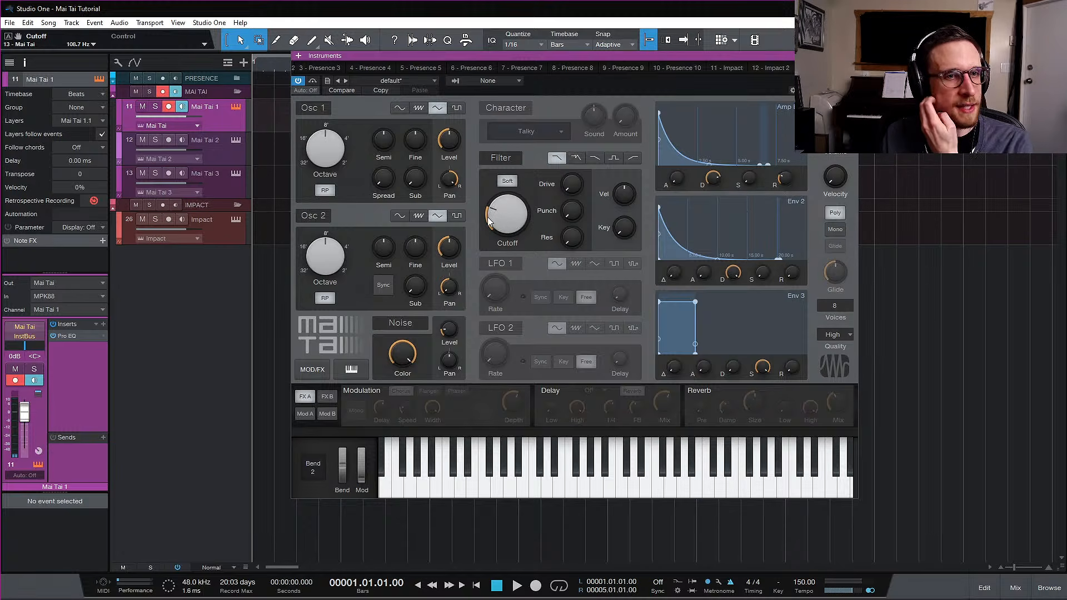
Audition the filter's keyscaling at 100 % while raising the cutoff to about 496 Hz, and return the keyscaling to 0.0 %
mouse_move(502, 212)
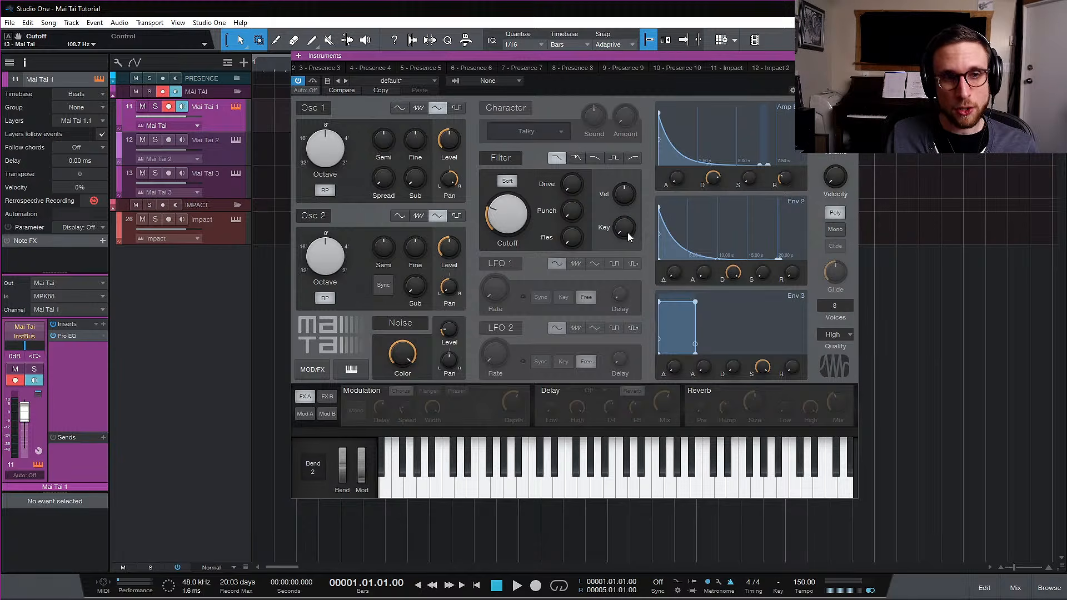
mouse_move(628, 233)
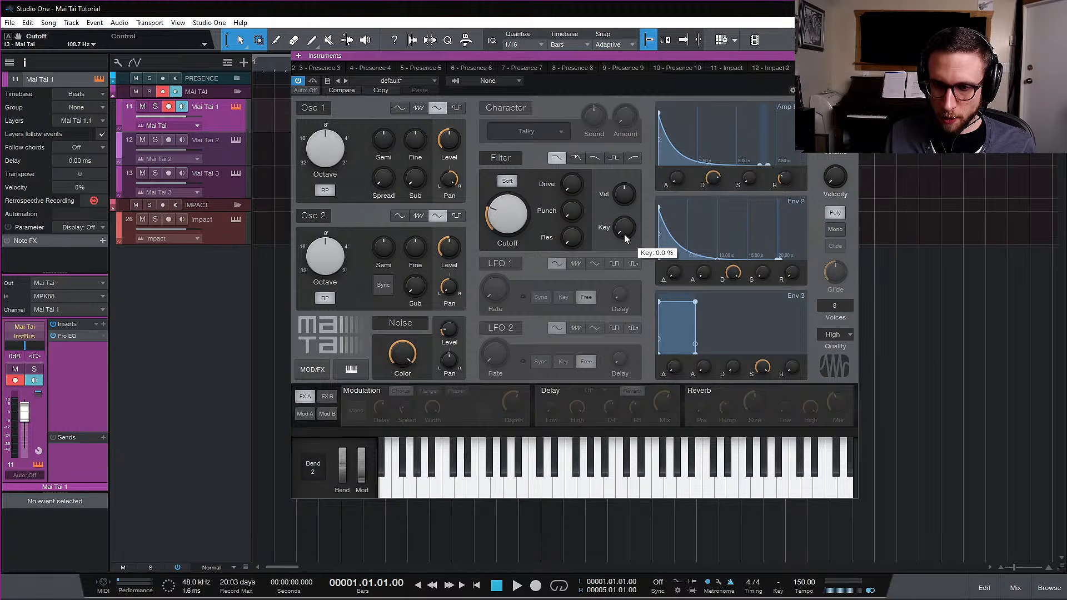
drag(625, 235, 667, 21)
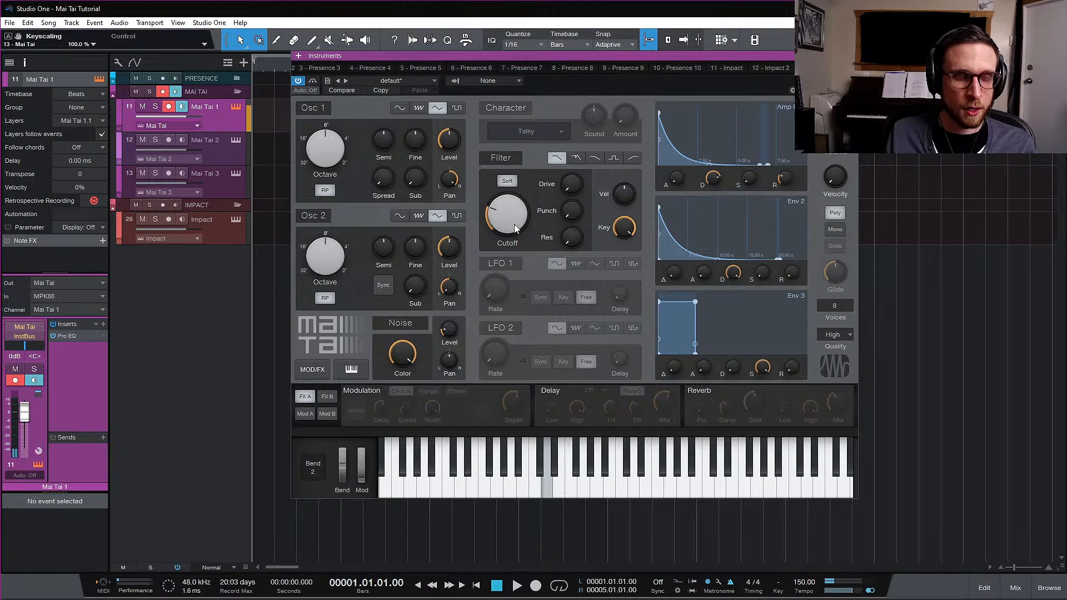
drag(516, 229, 519, 208)
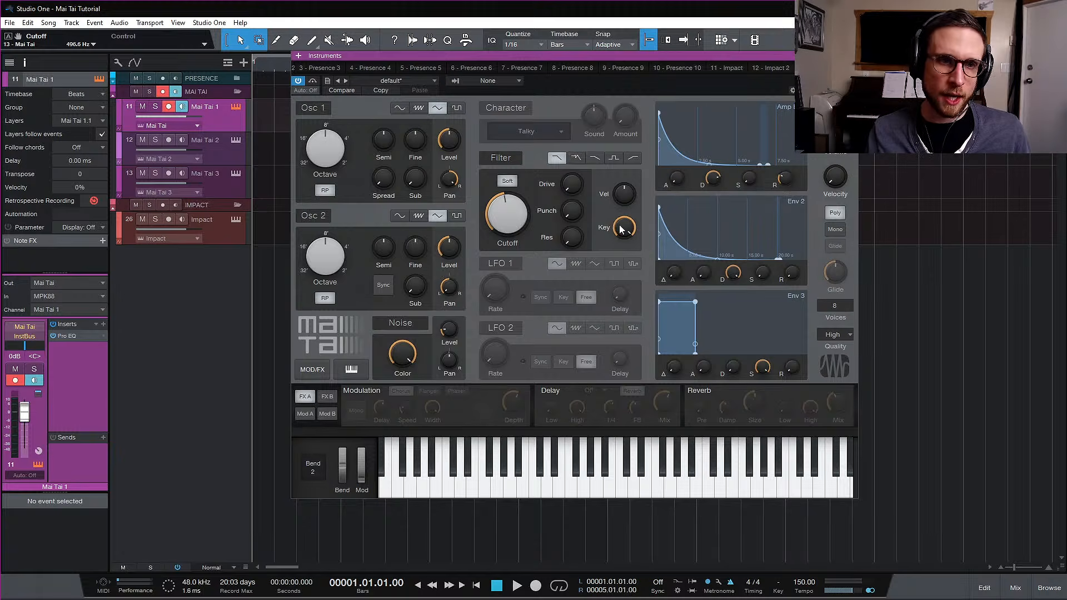
drag(621, 226, 632, 370)
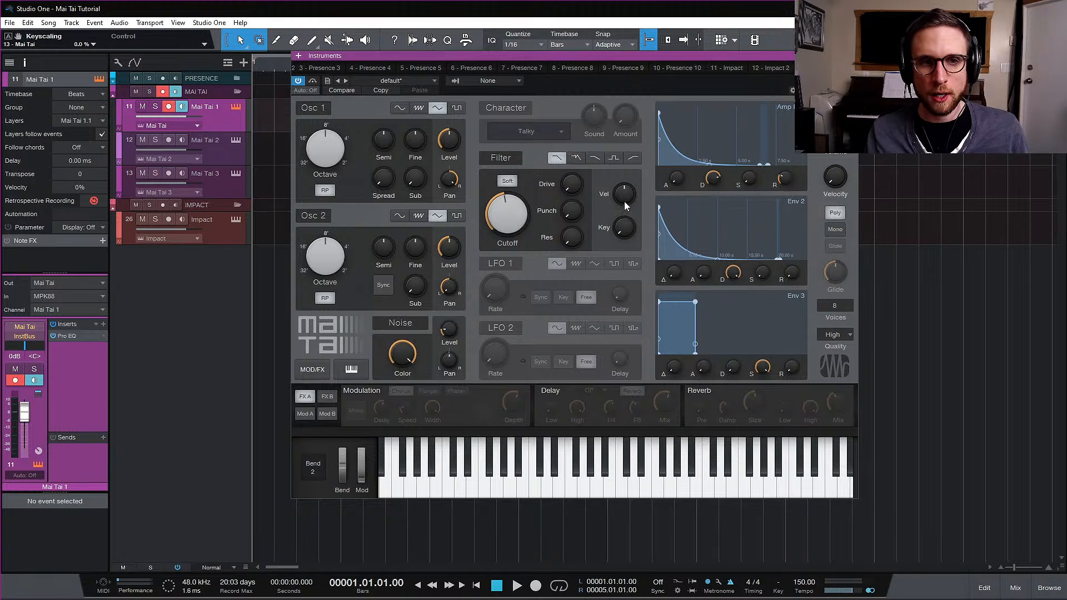
Audition velocity-to-cutoff modulation at 100 %, return it to 0.0 % and raise the cutoff to 20.00 kHz
mouse_move(624, 201)
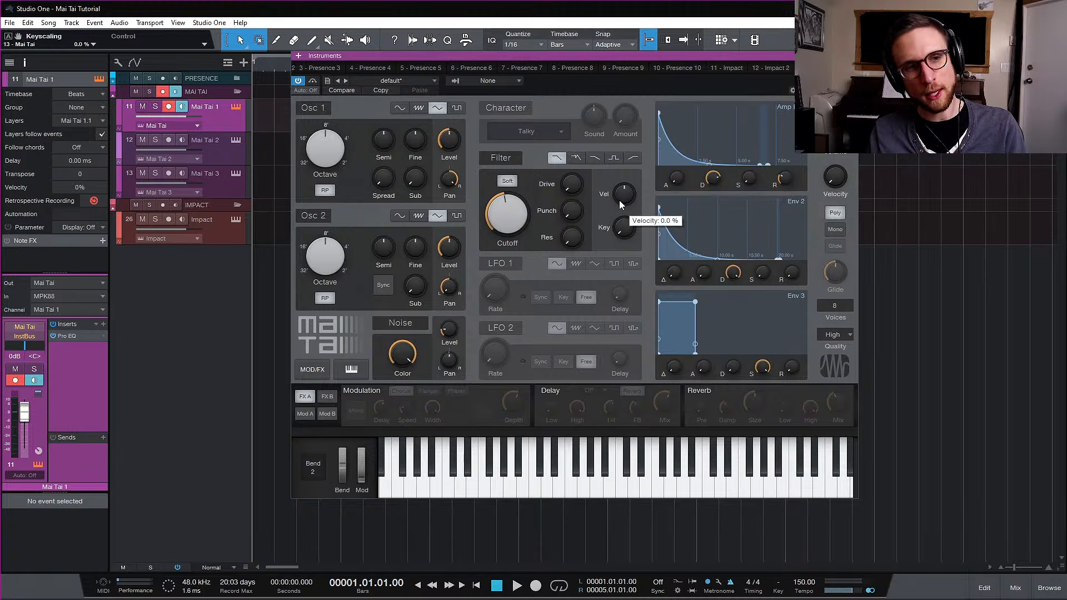
drag(622, 197, 638, 137)
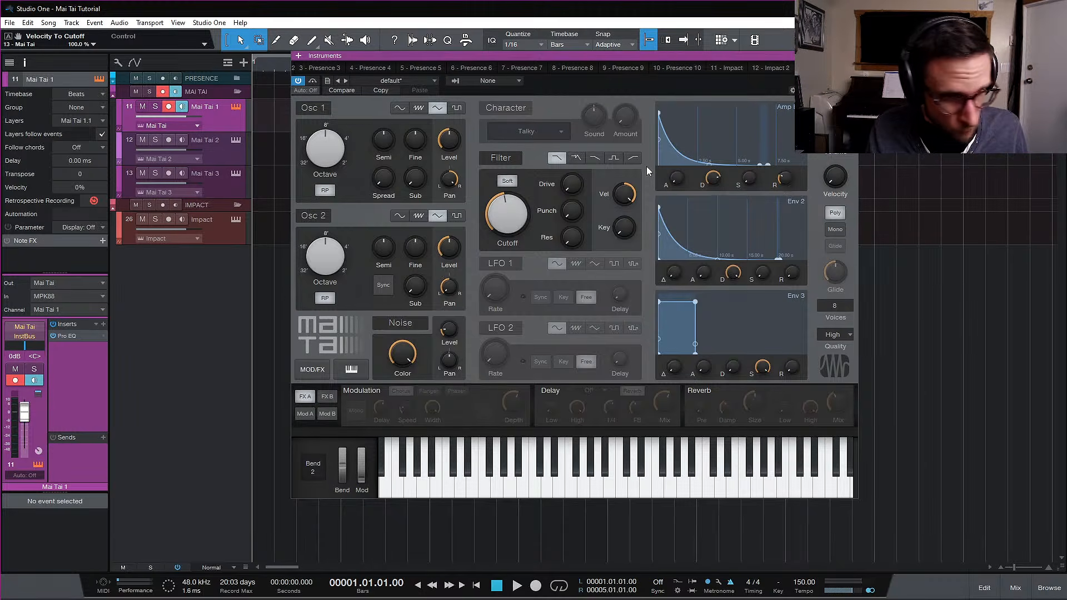
drag(624, 194, 626, 242)
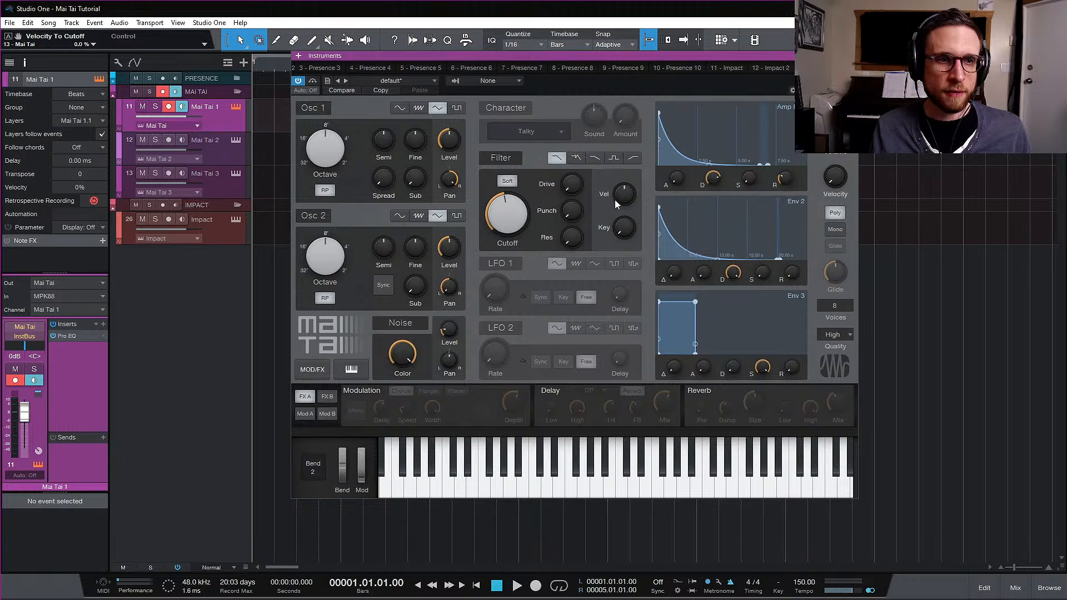
mouse_move(508, 223)
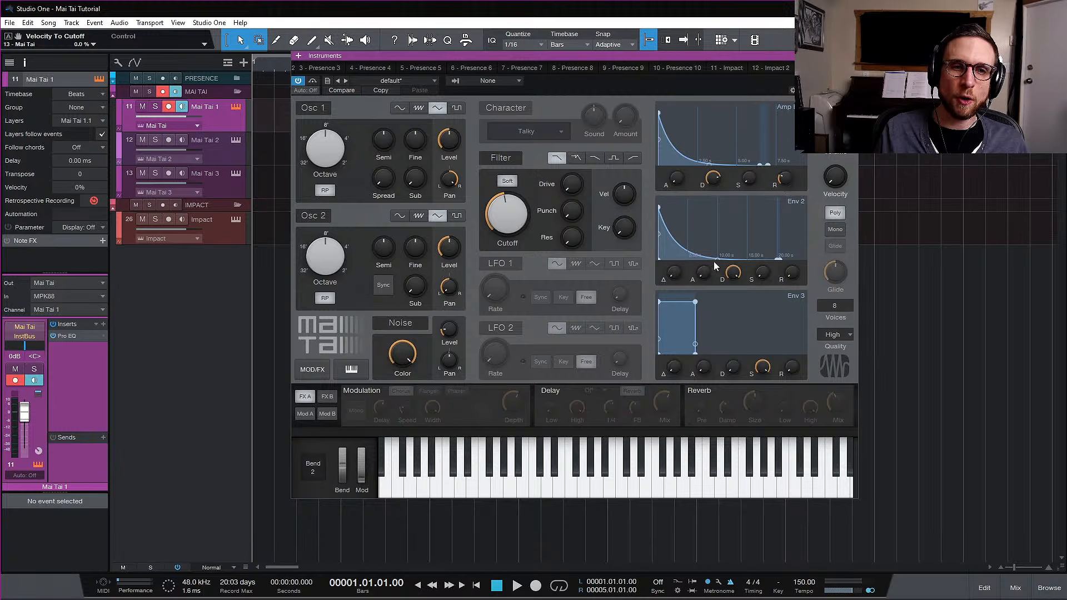
drag(506, 217, 514, 160)
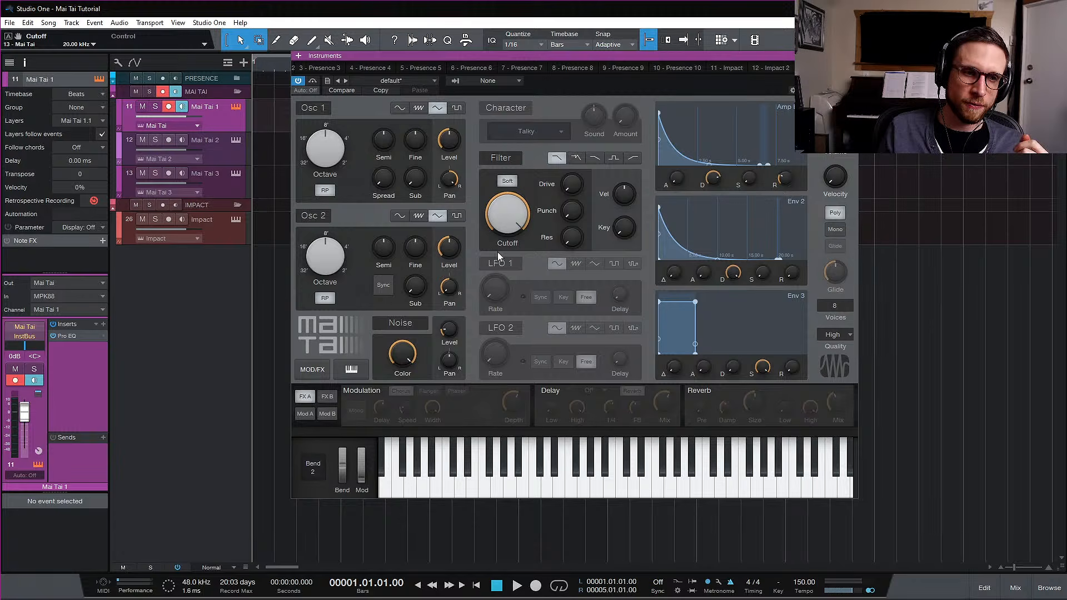
Enable LFO 1, try its square and sample-and-hold waveforms, and leave it set to sine
click(518, 263)
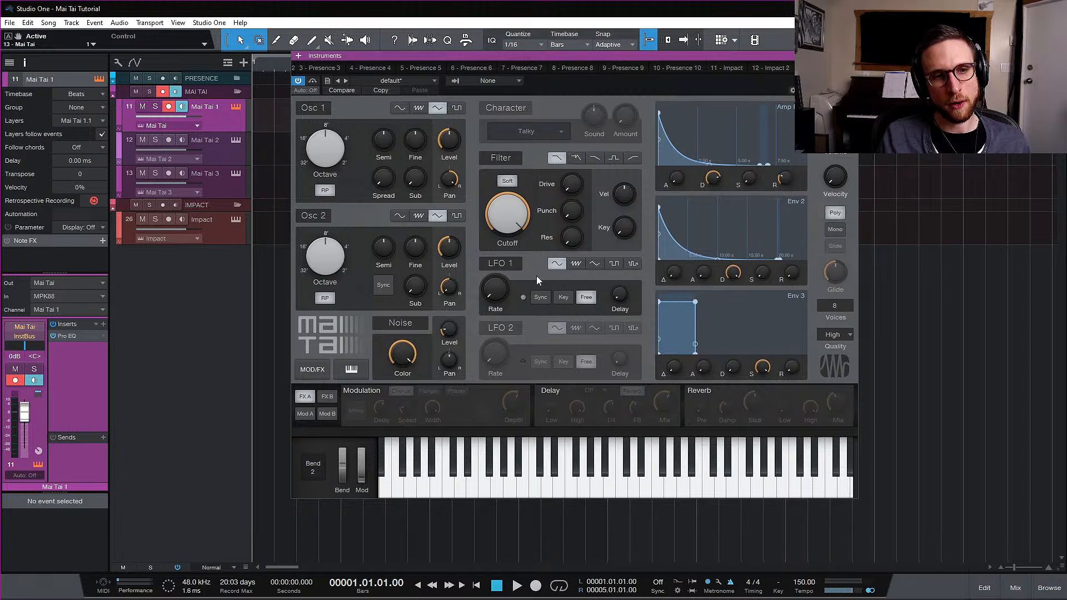
click(614, 263)
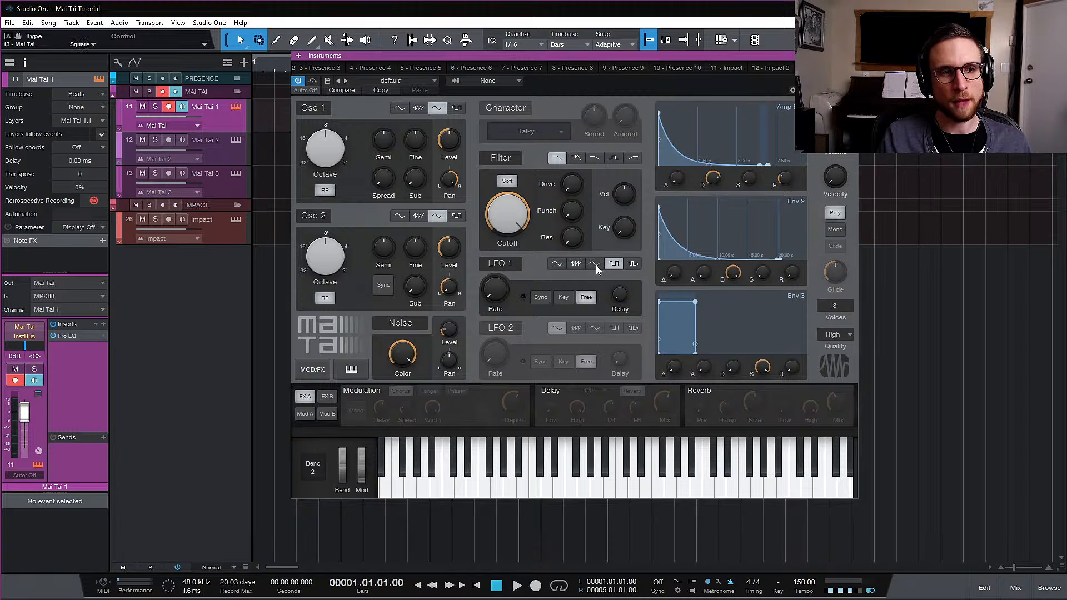
click(576, 265)
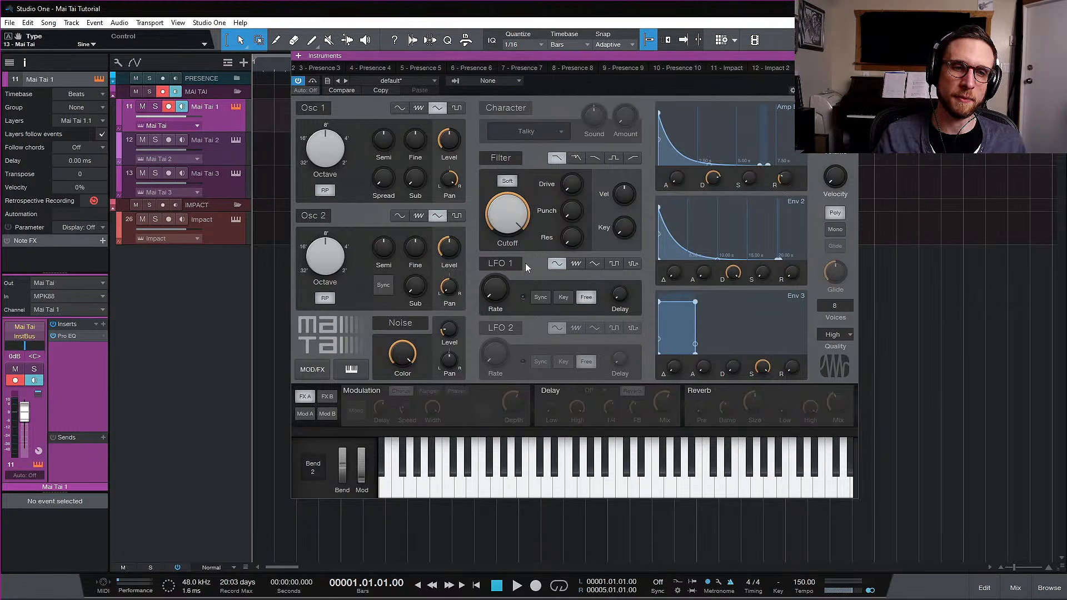
click(634, 265)
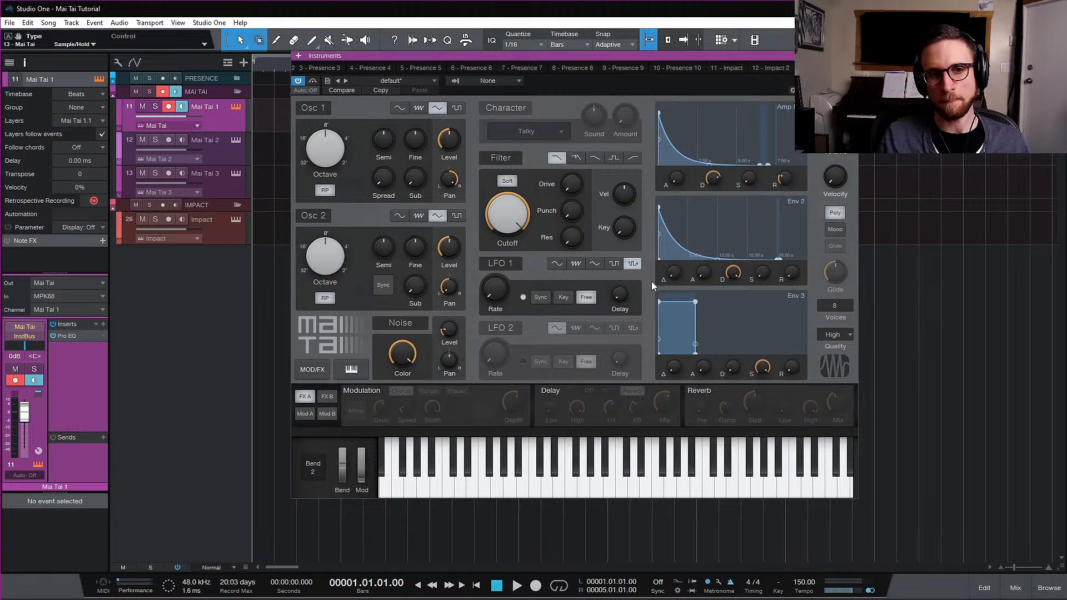
click(556, 261)
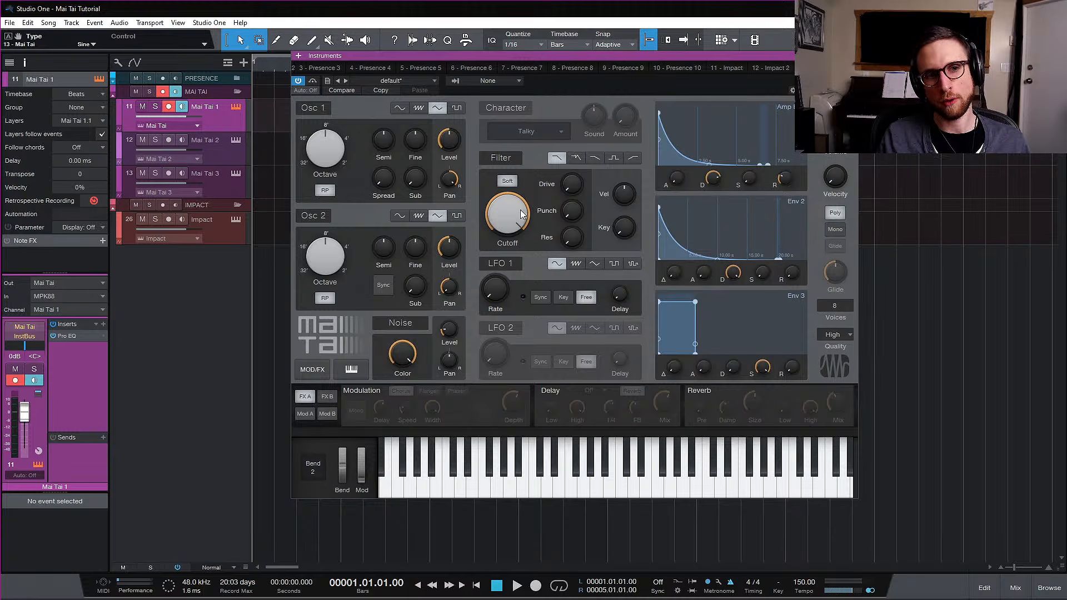
Lower the filter cutoff to about 404 Hz and try an Env 2 sustain of about -14.9 dB before returning it to minimum
drag(505, 210, 510, 269)
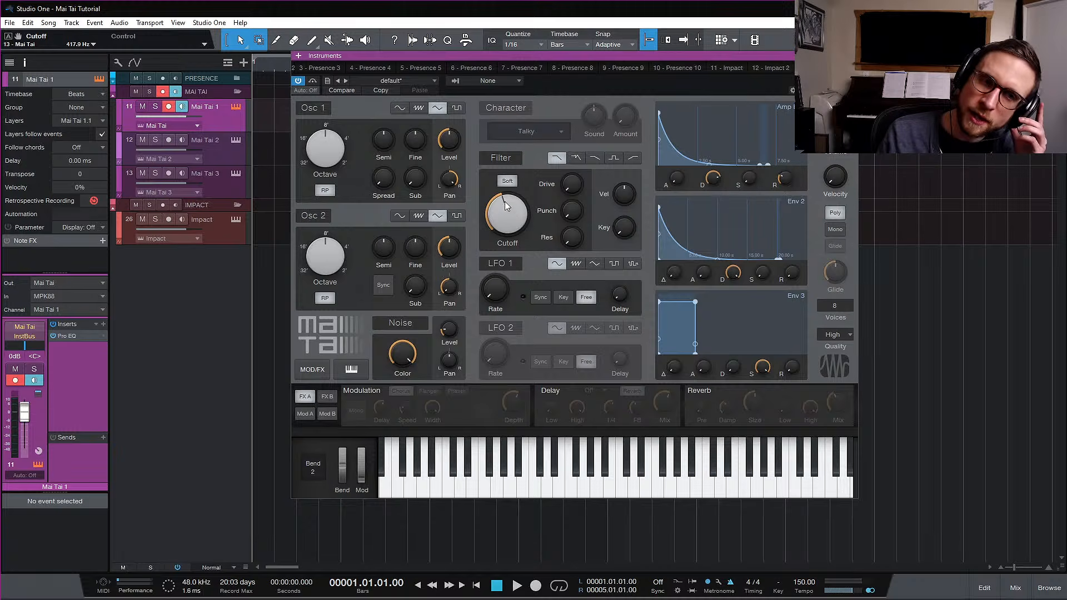
drag(502, 199, 502, 201)
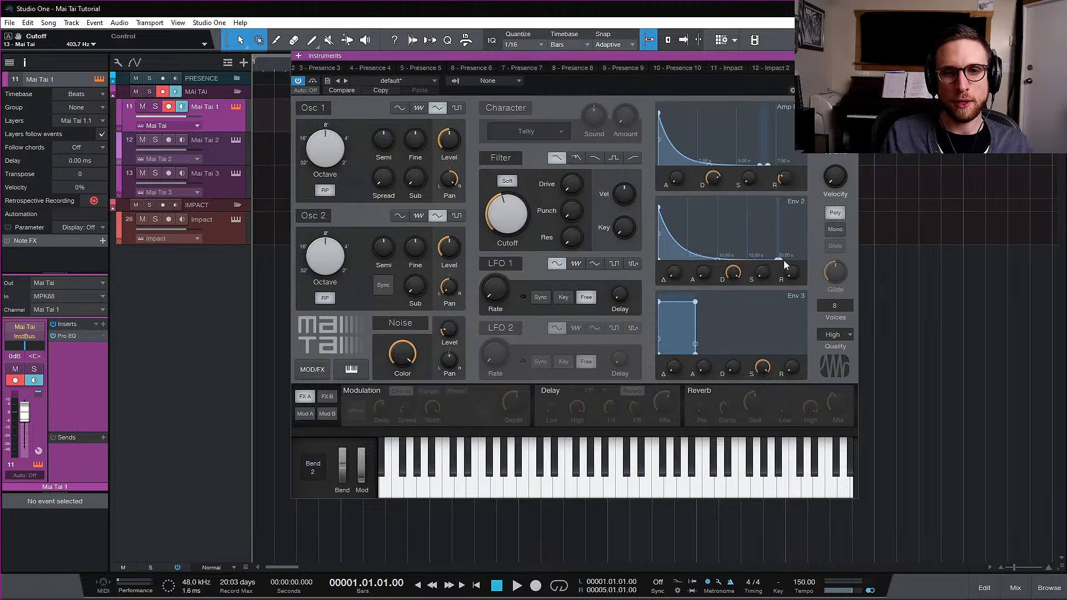
drag(765, 275, 779, 251)
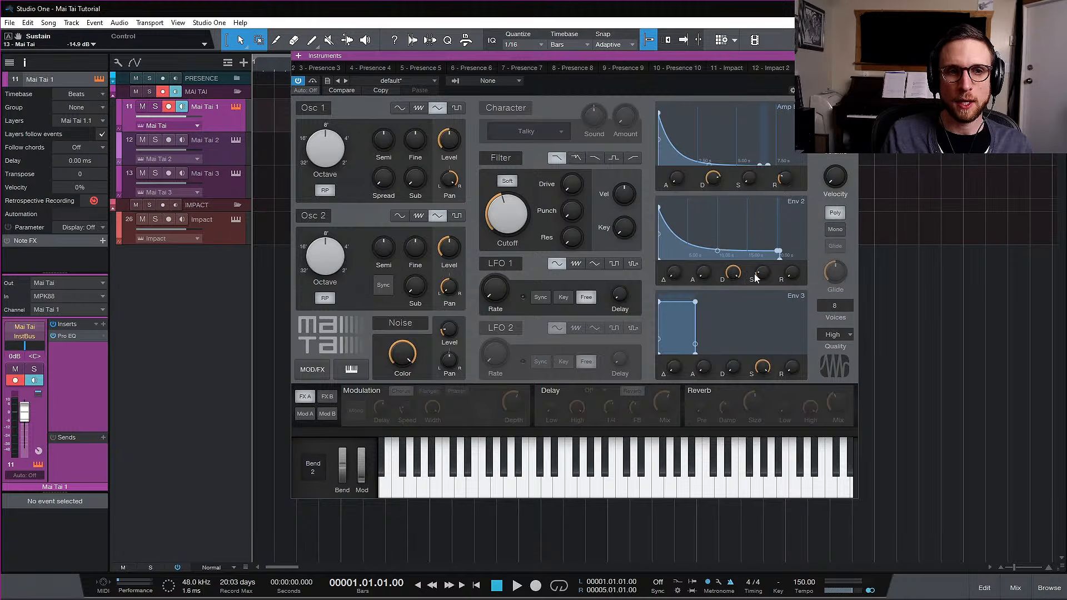
drag(762, 272, 762, 313)
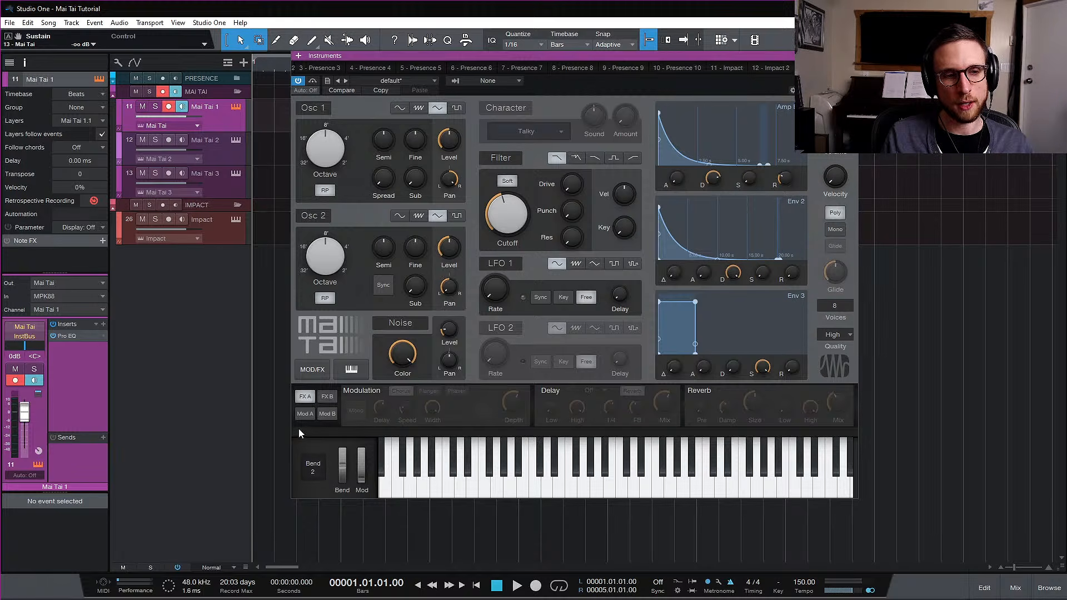
Display modulation matrix A and examine the available primary sources for slot 1
click(305, 414)
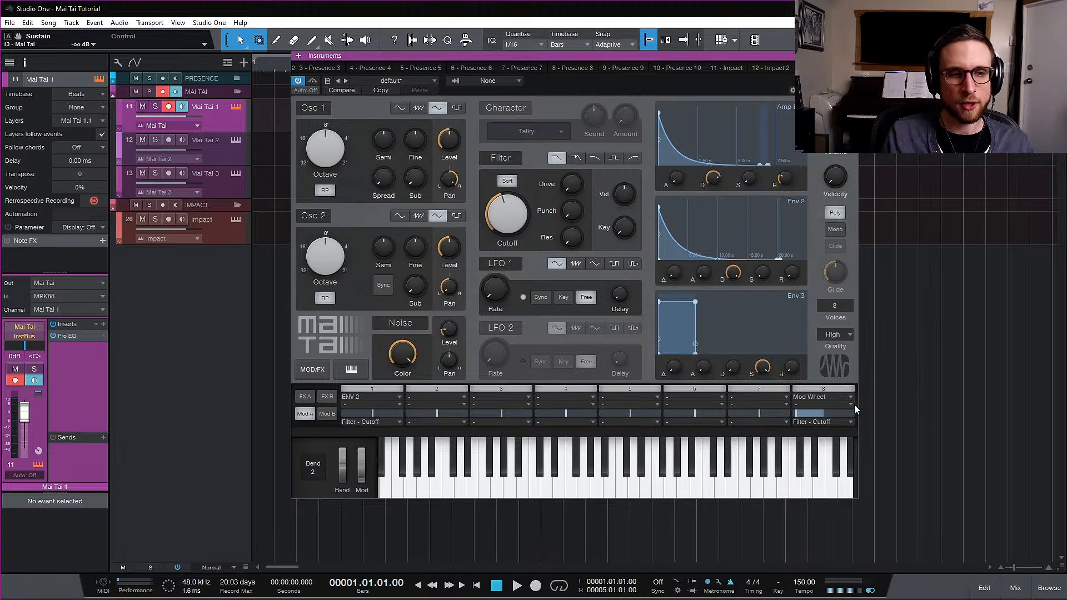
click(397, 398)
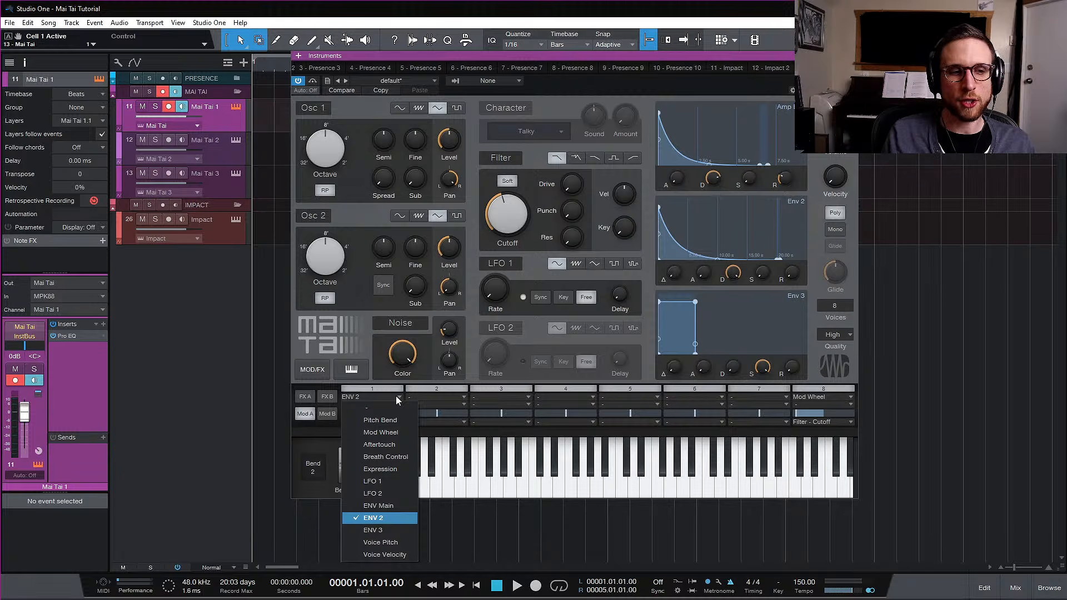
click(397, 398)
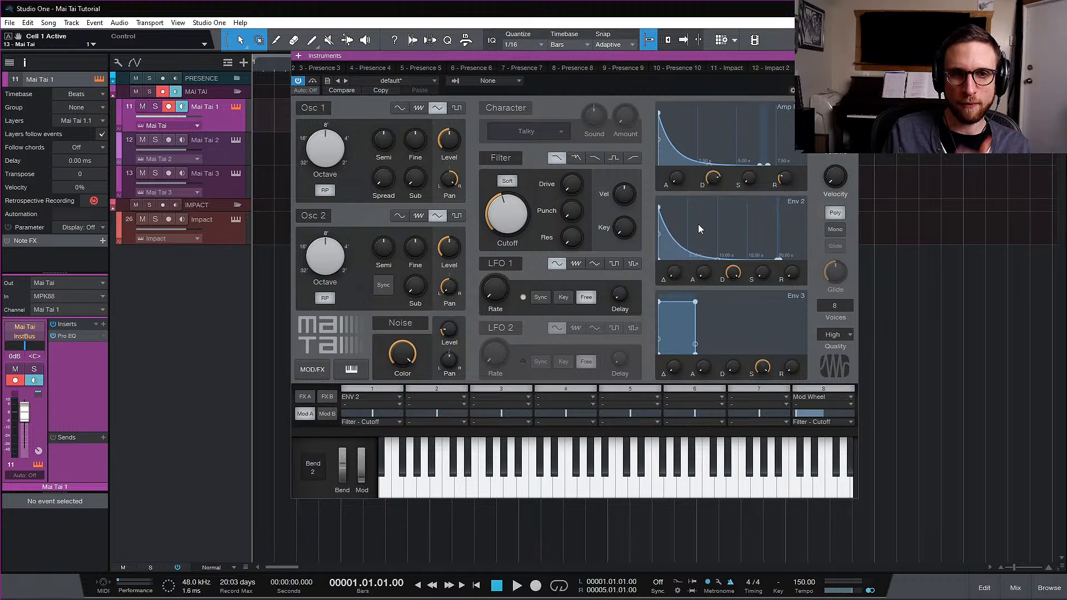
Try Mod Wheel as the secondary source in modulation slot 1 and clear it again
click(380, 405)
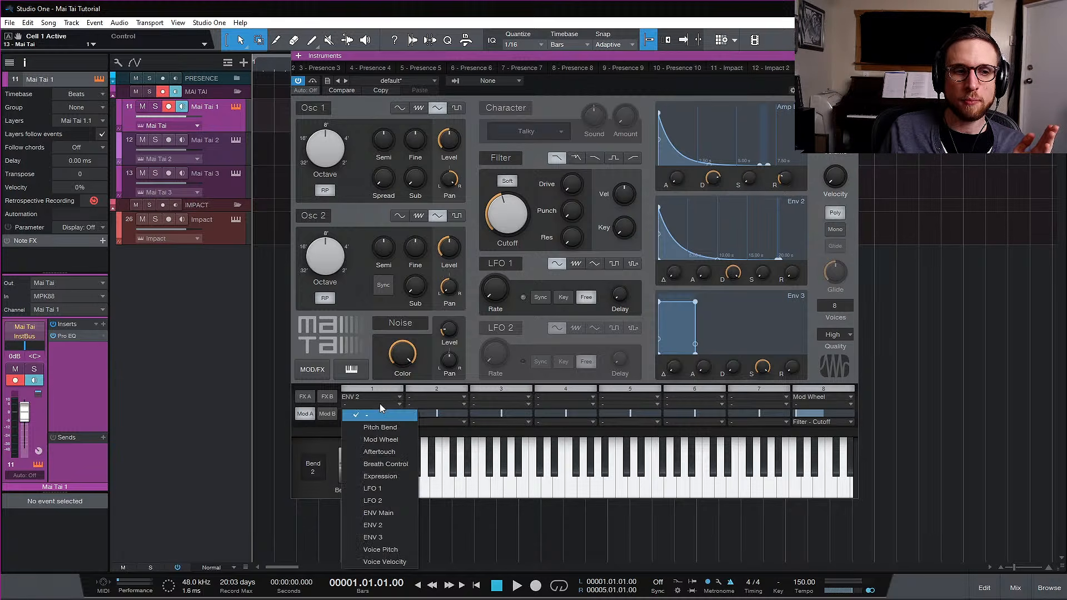
click(393, 441)
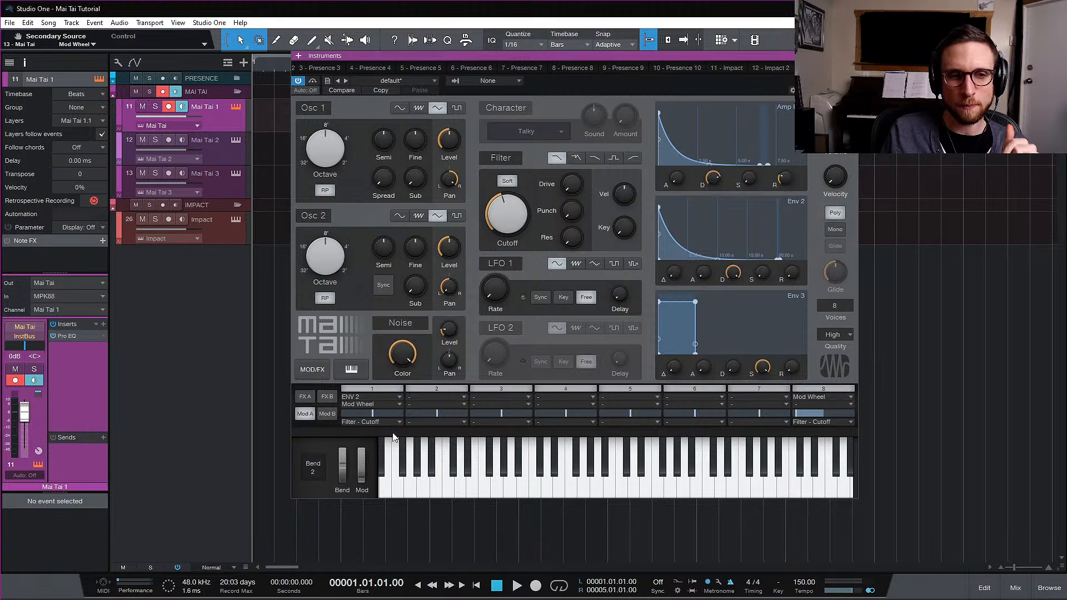
click(394, 404)
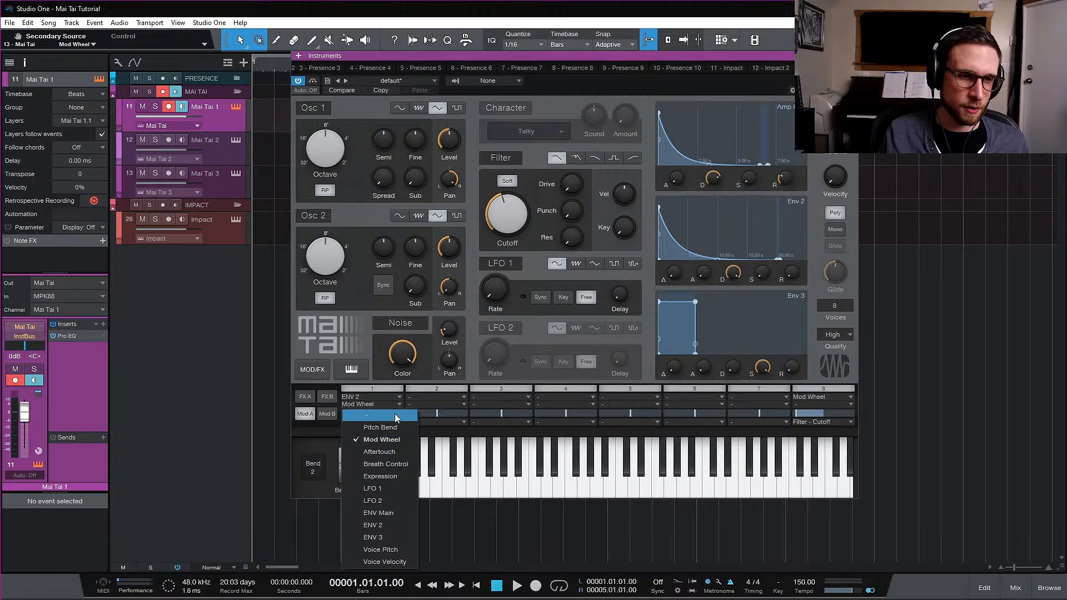
click(394, 415)
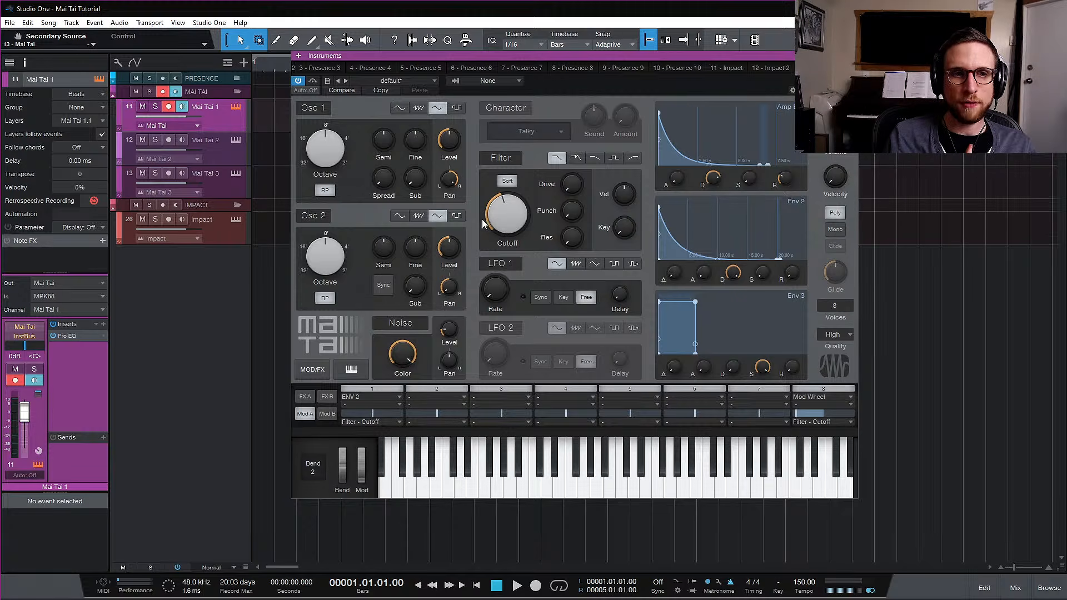
Lower the filter cutoff to 20 Hz and set the Env 2 modulation amount in slot 1 to 100%
drag(500, 199, 510, 288)
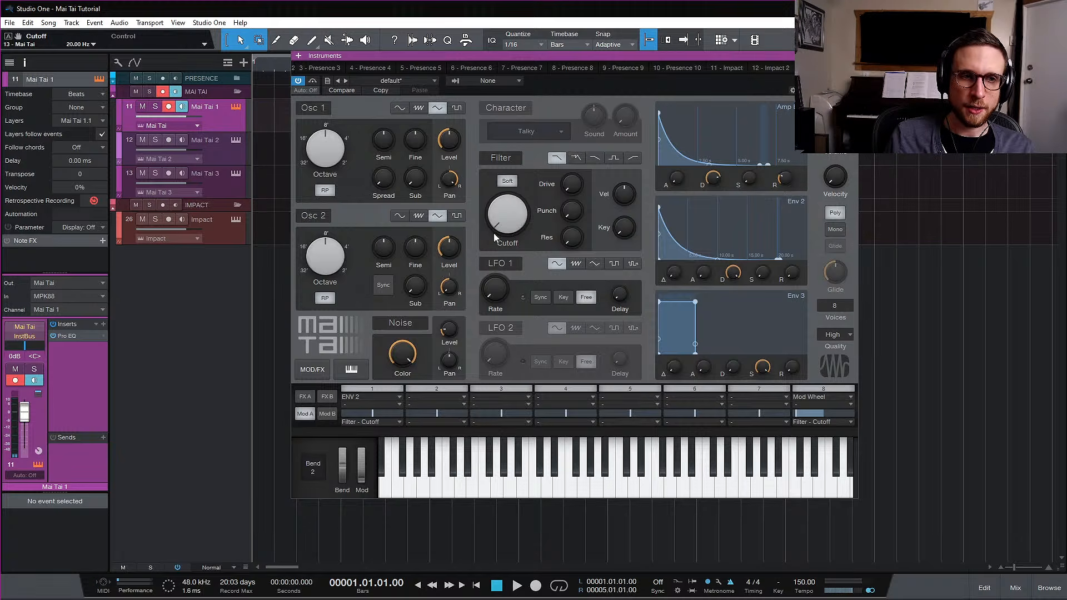
click(372, 412)
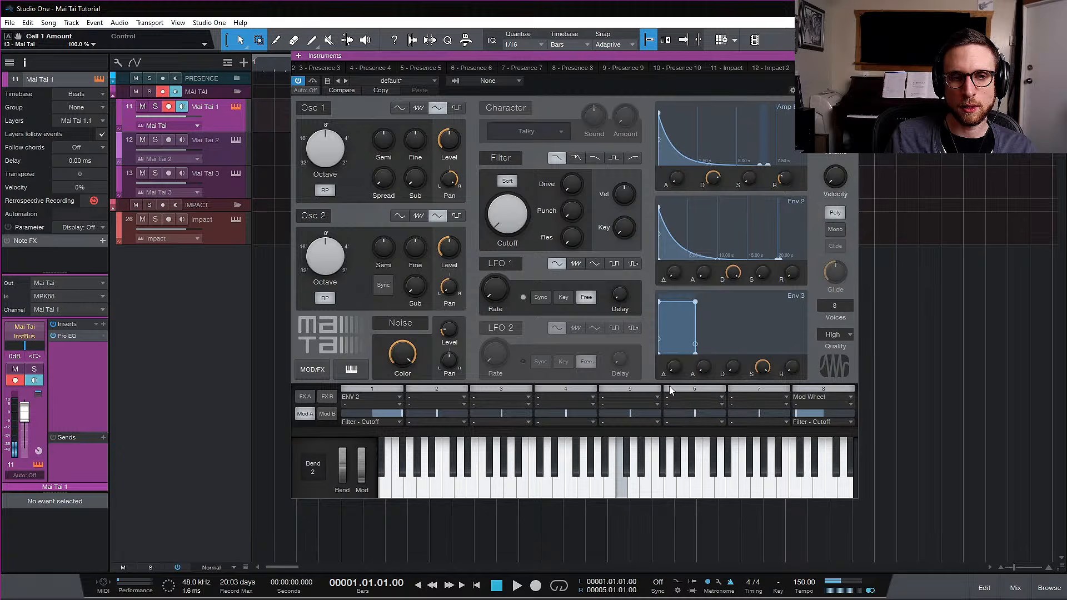
drag(511, 218, 502, 240)
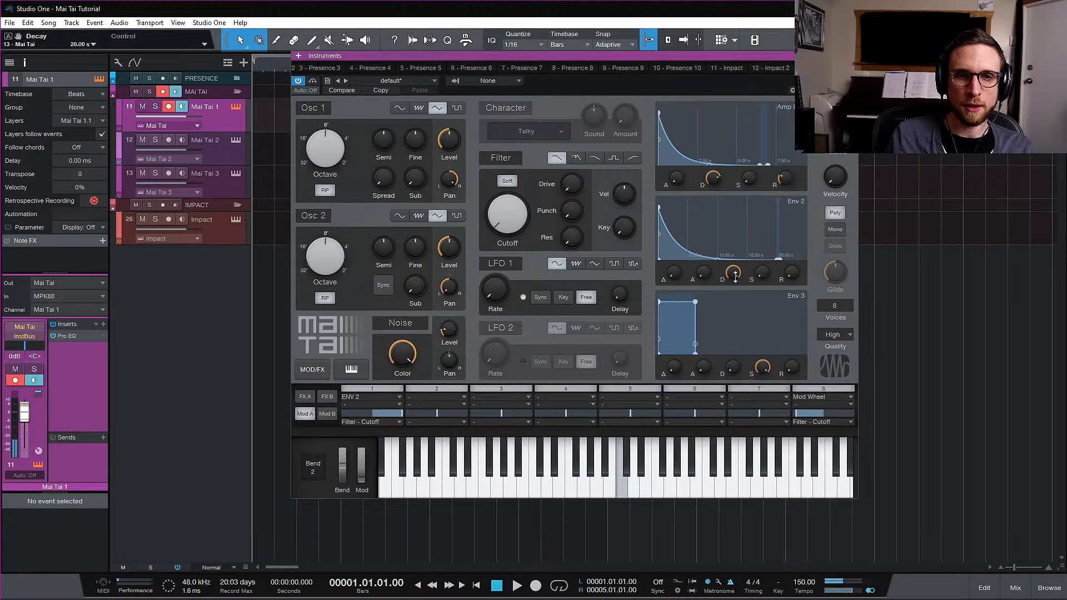
Try Env 2 decay times of 543 ms and 4.21 s, and delays of 1.35 s and 877 ms before resetting the delay to 0 ms
drag(734, 288, 749, 340)
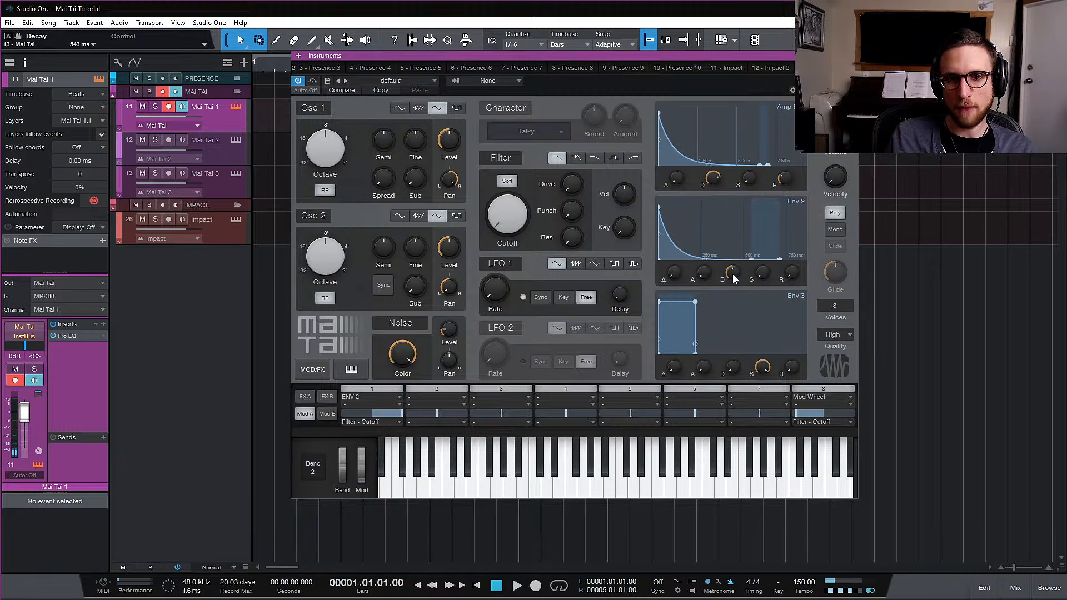
drag(732, 273, 728, 260)
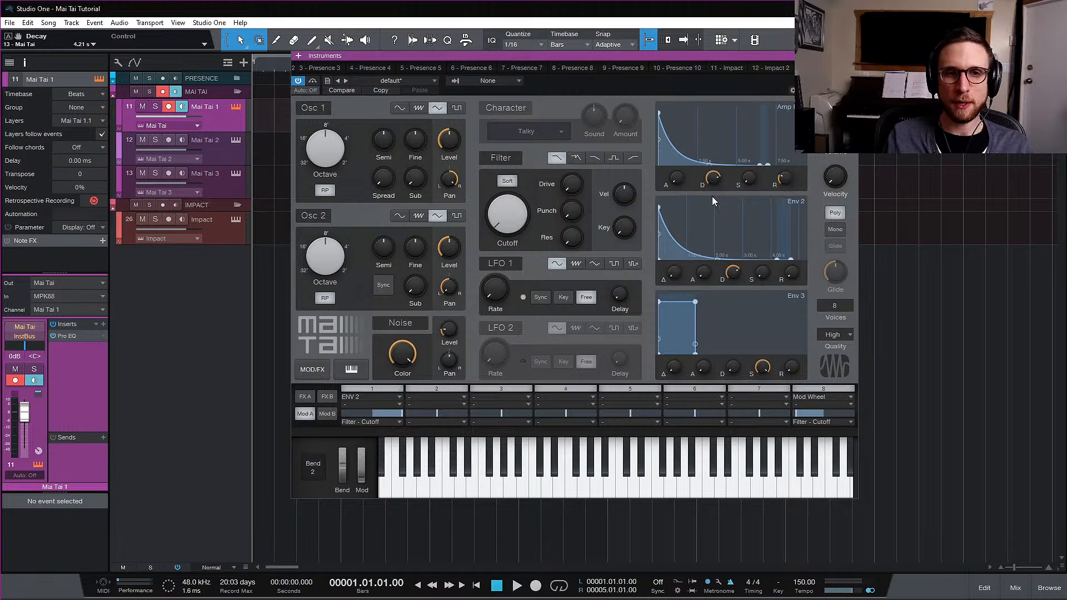
drag(675, 272, 699, 234)
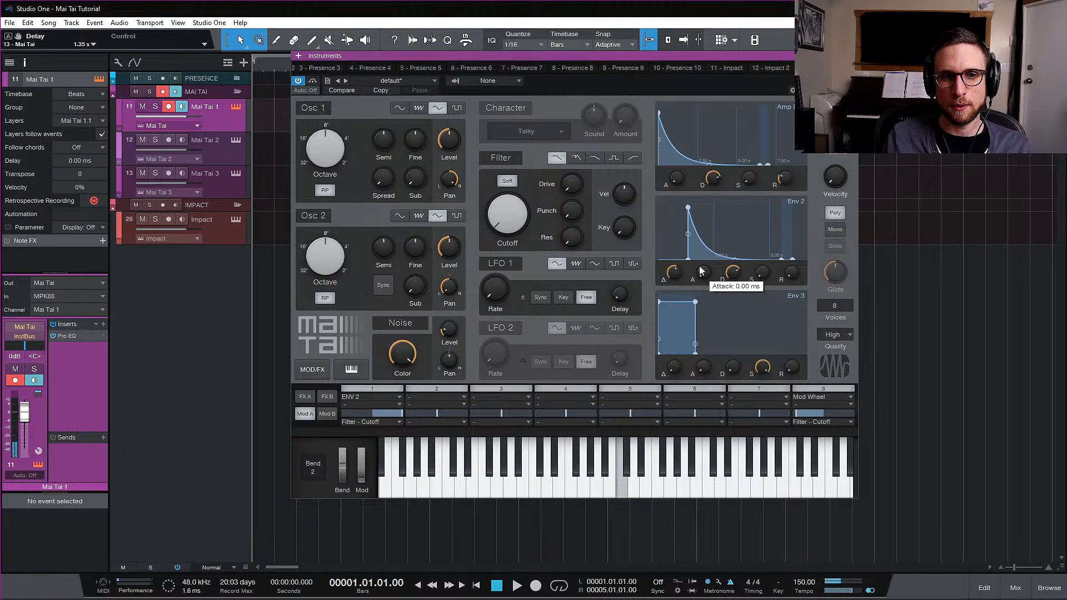
drag(673, 271, 675, 275)
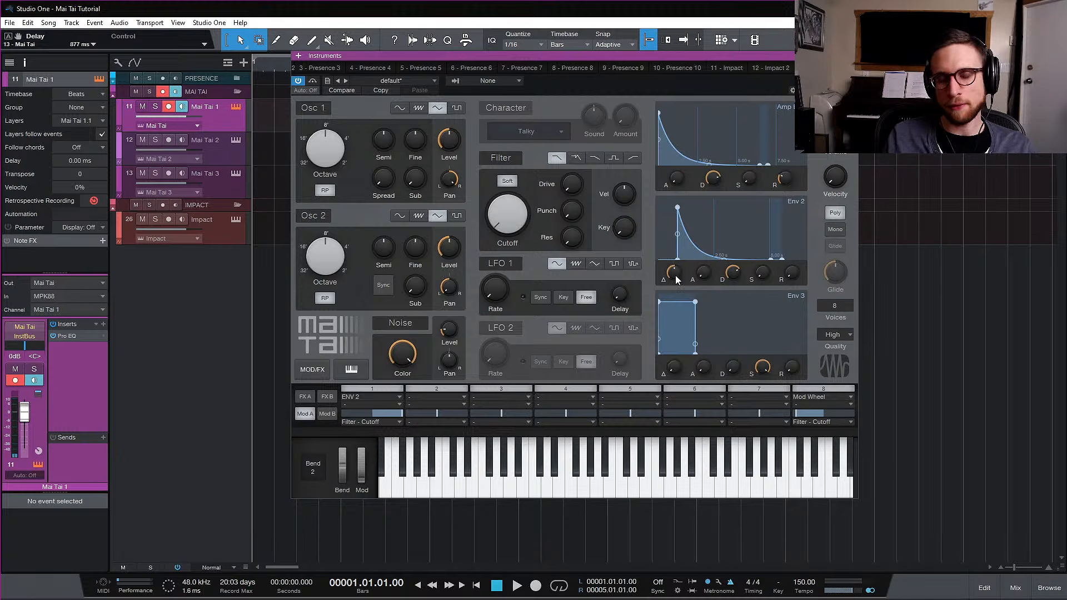
drag(675, 272, 665, 332)
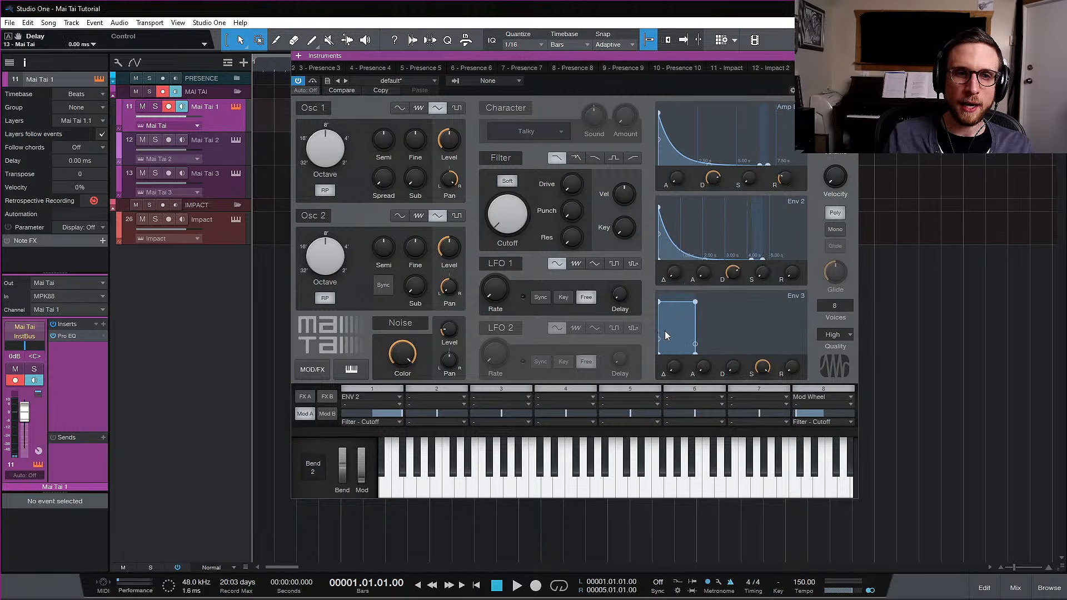
Try a slower filter sweep with Env 2 attack times of about 2.01 s and 516 ms
drag(703, 275, 705, 214)
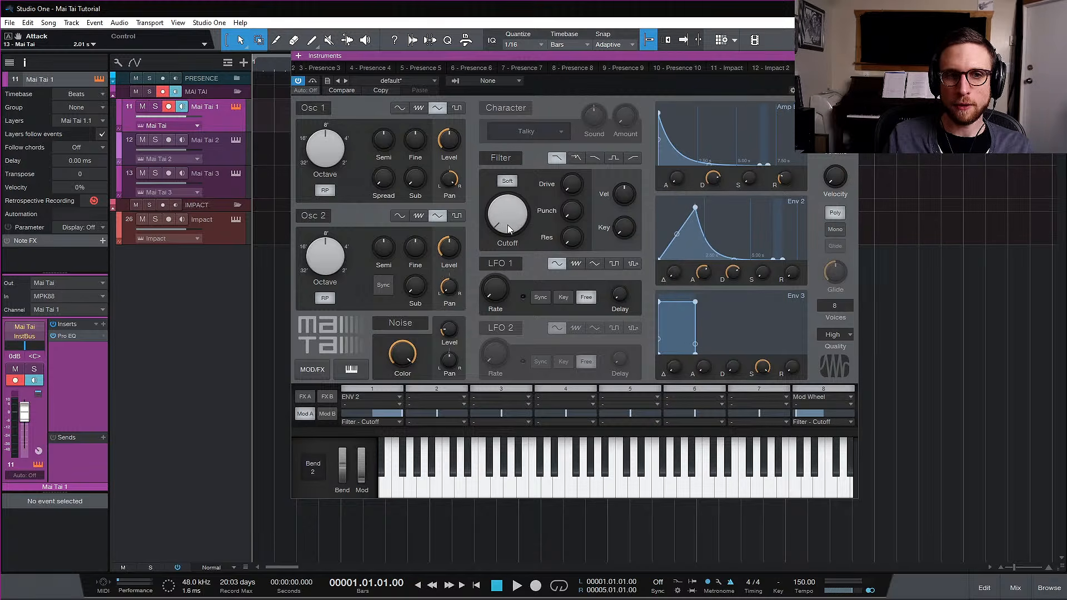
mouse_move(508, 226)
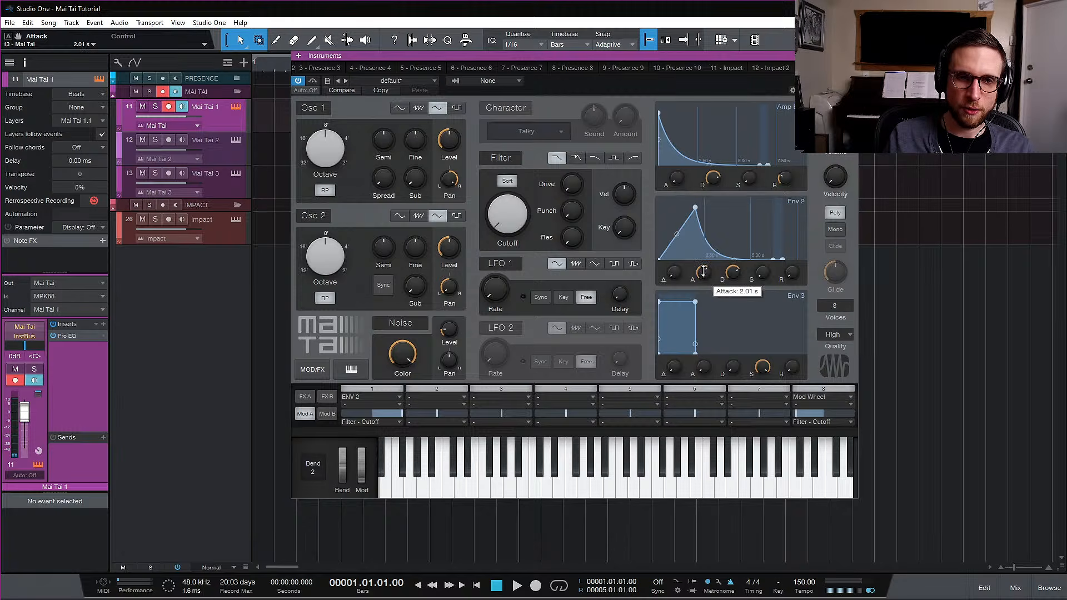
mouse_move(703, 272)
mouse_down()
mouse_move(701, 328)
mouse_move(702, 286)
mouse_up()
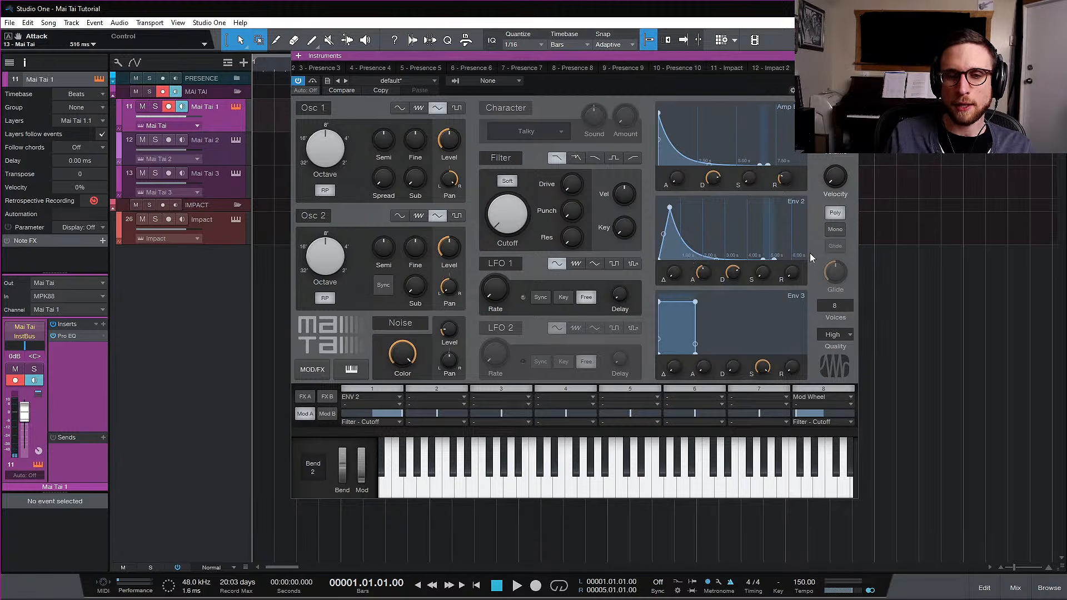
Set the Env 2 release to about 342 ms and return its attack to 0 ms
mouse_move(795, 274)
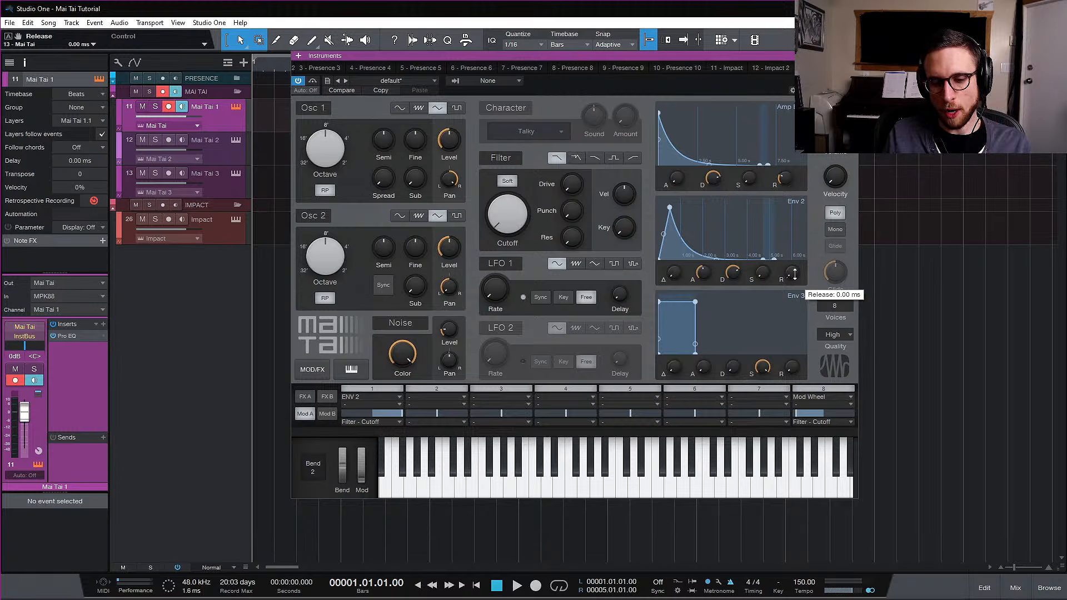
mouse_move(795, 273)
mouse_down()
mouse_move(795, 246)
mouse_move(793, 256)
mouse_up()
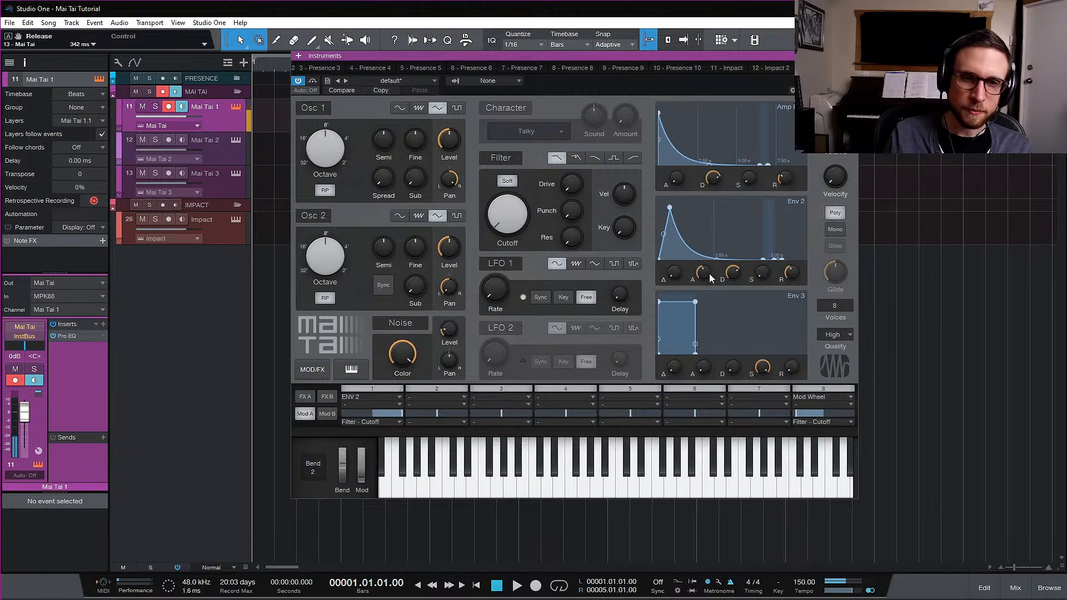
mouse_move(703, 278)
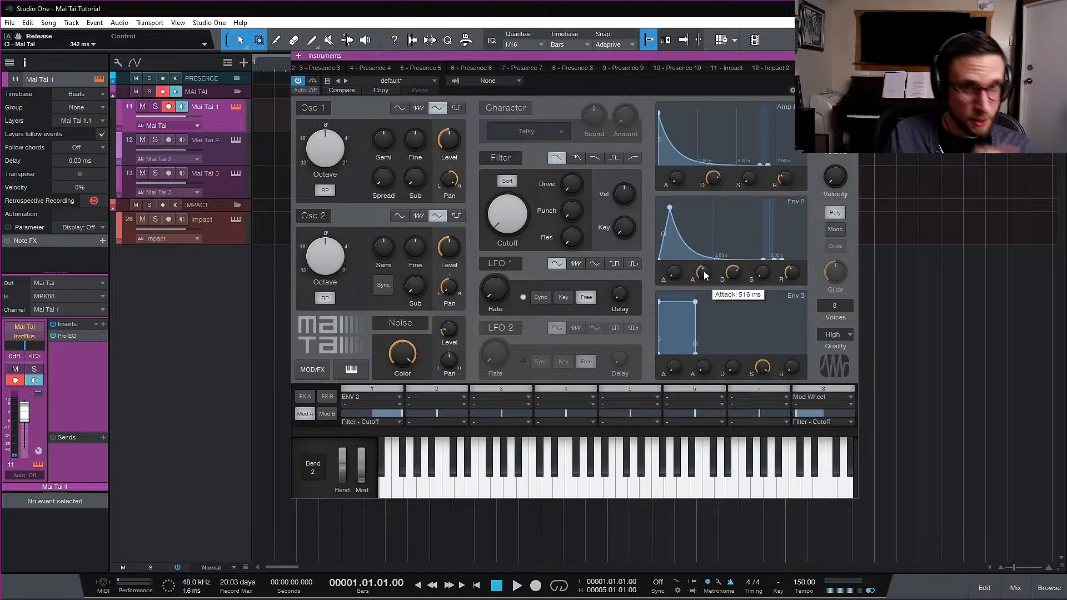
drag(703, 276, 716, 373)
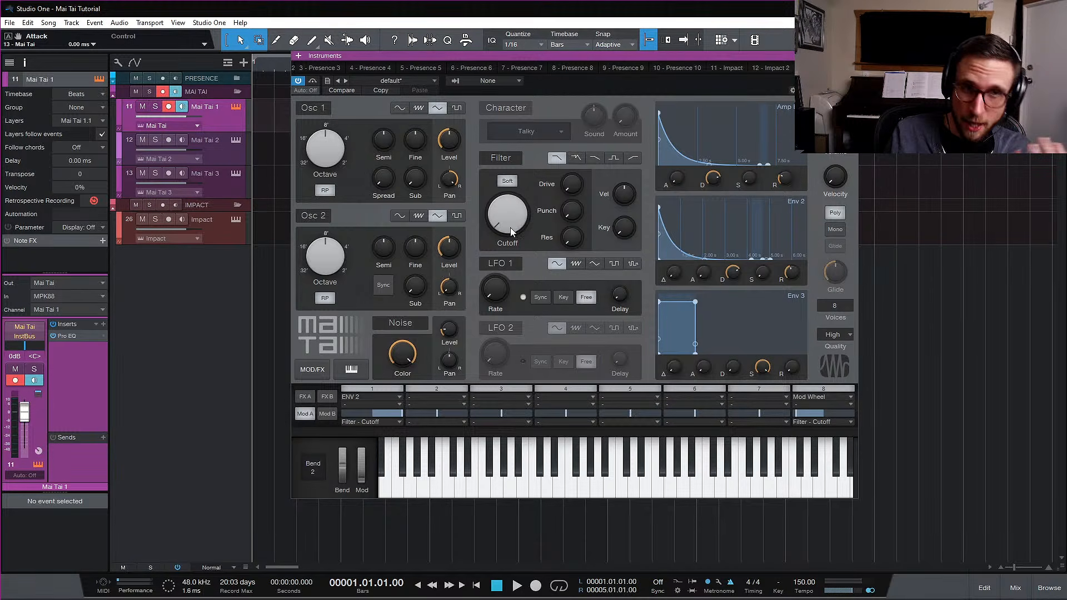
Raise the filter cutoff to about 120.5 Hz and lengthen the Env 2 decay to about 9.93 s
drag(510, 227, 511, 199)
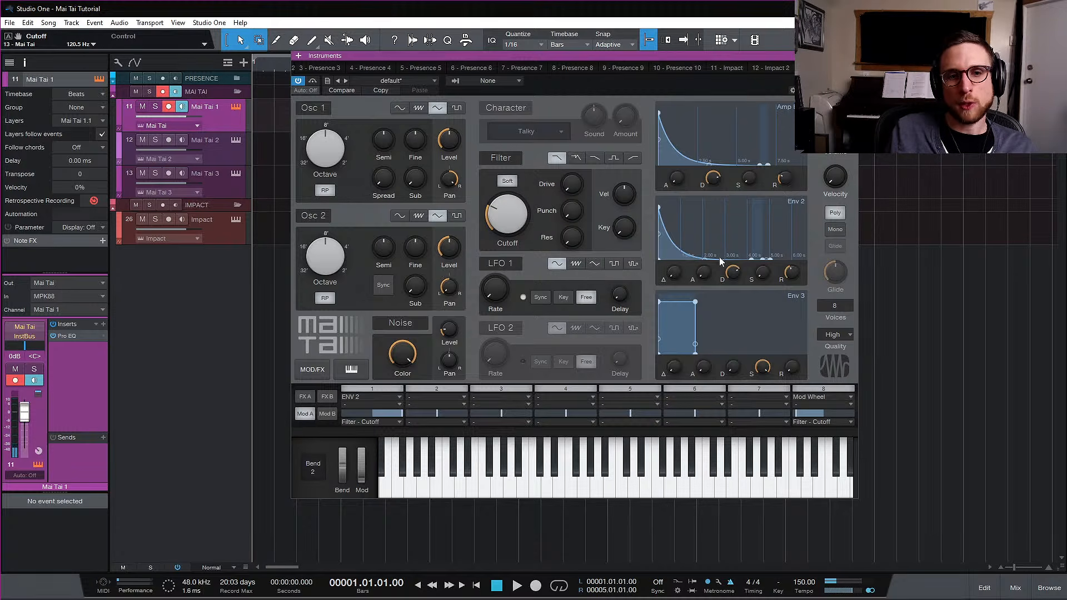
drag(734, 278, 732, 261)
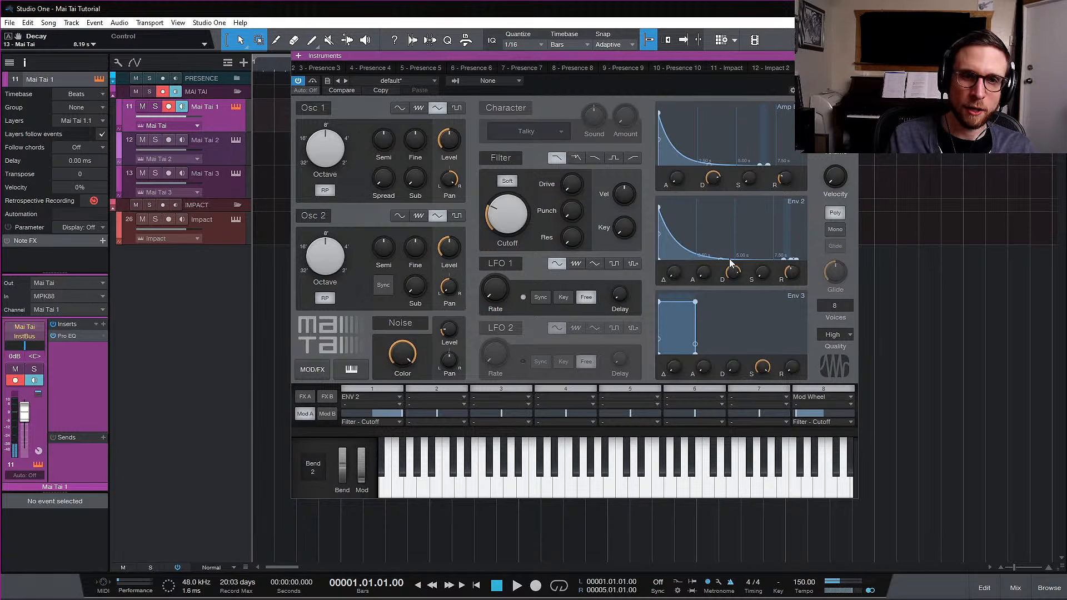
drag(732, 266, 736, 268)
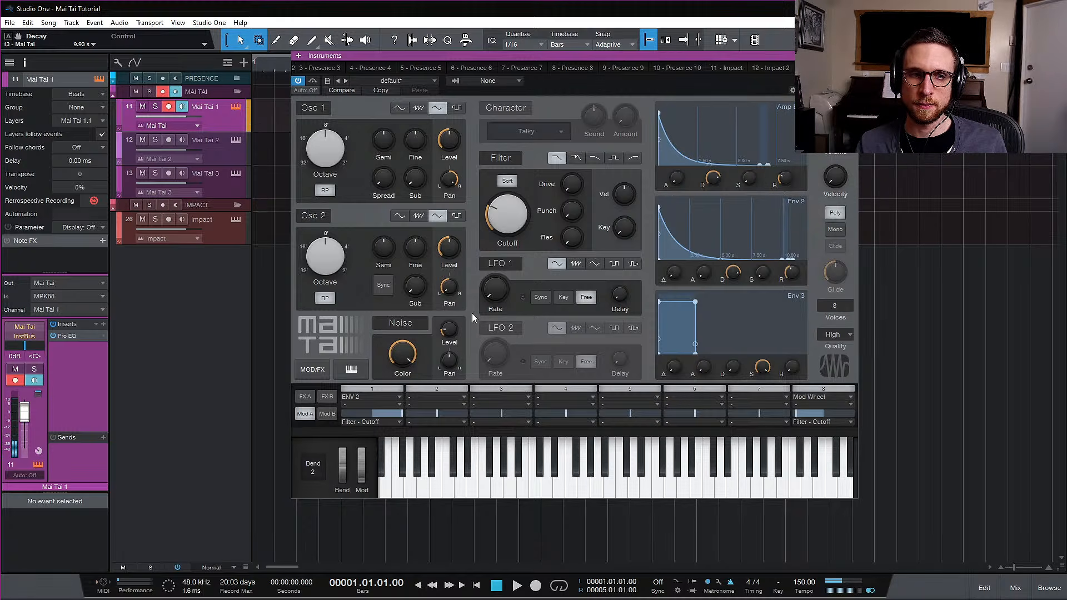
Set the noise generator's level to about -22.7 dB
drag(458, 328, 464, 311)
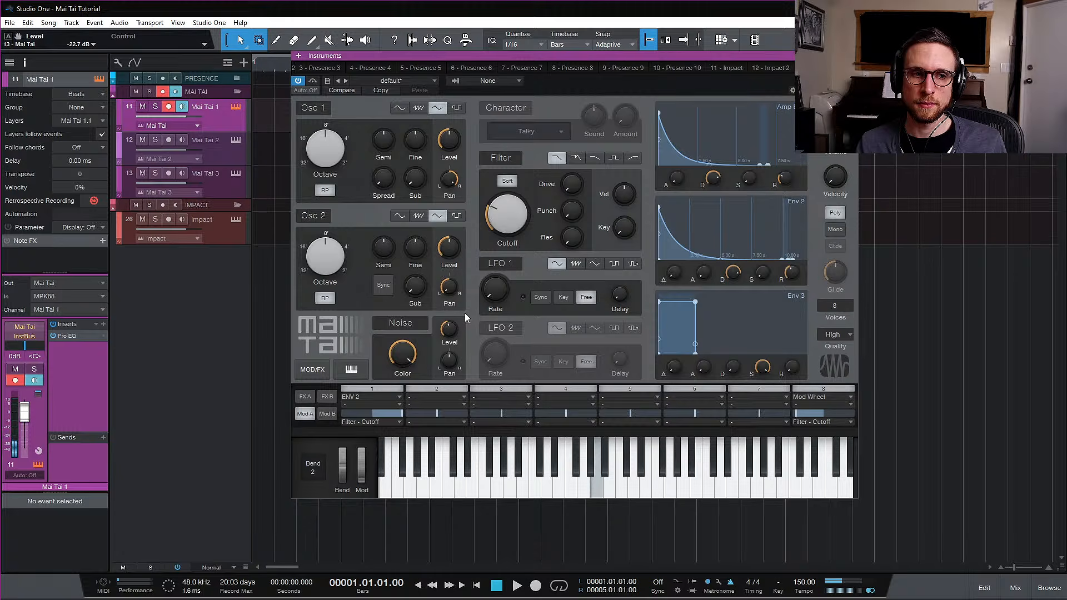
Lower the noise generator's level to about -48.7 dB and raise the filter cutoff to about 893.4 Hz
click(414, 322)
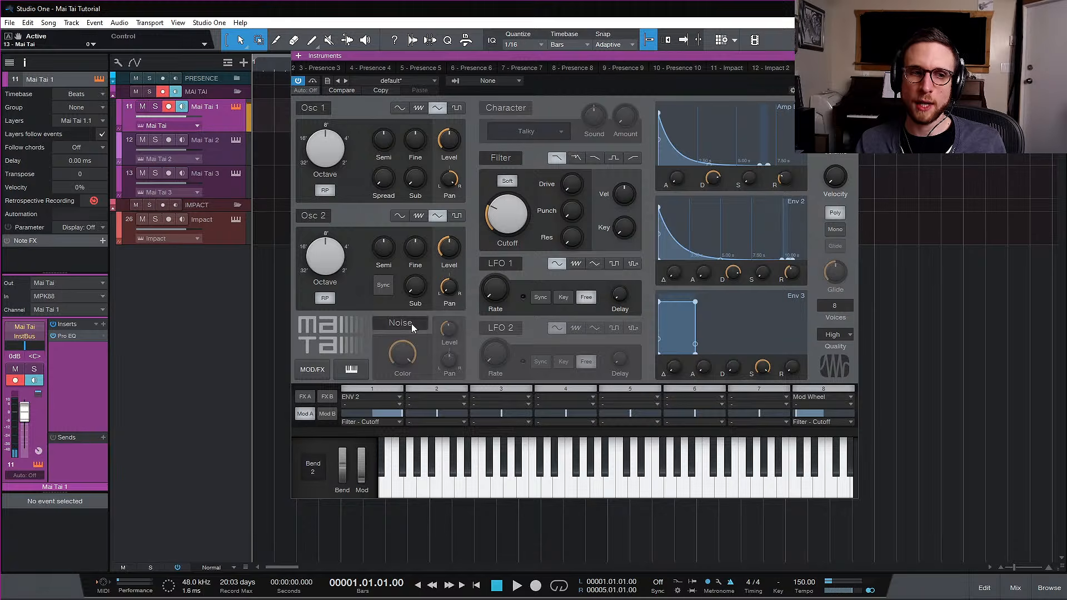
drag(446, 330, 449, 364)
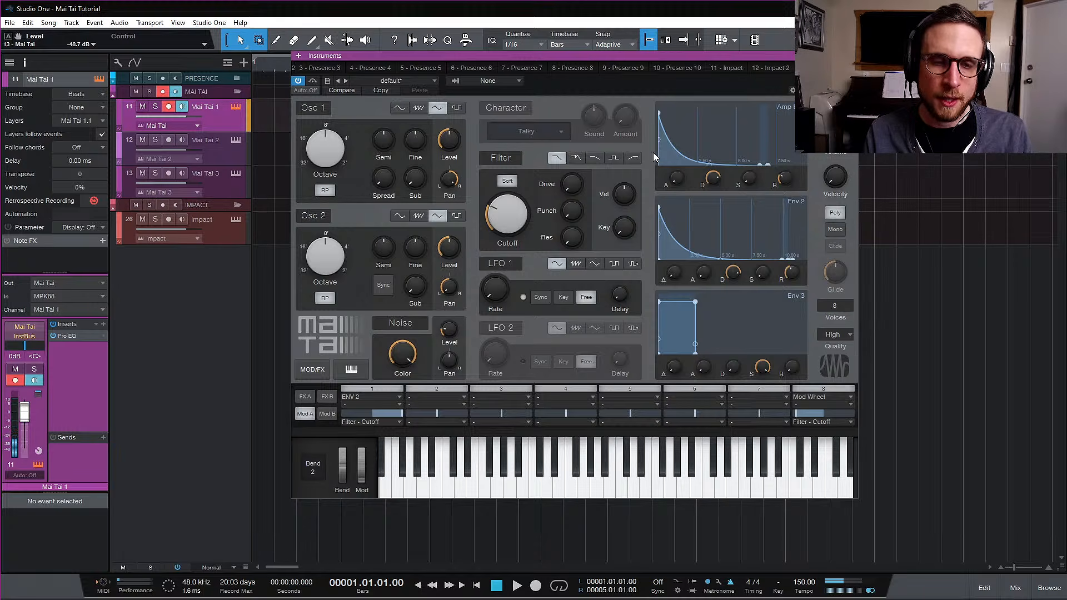
drag(500, 223, 511, 198)
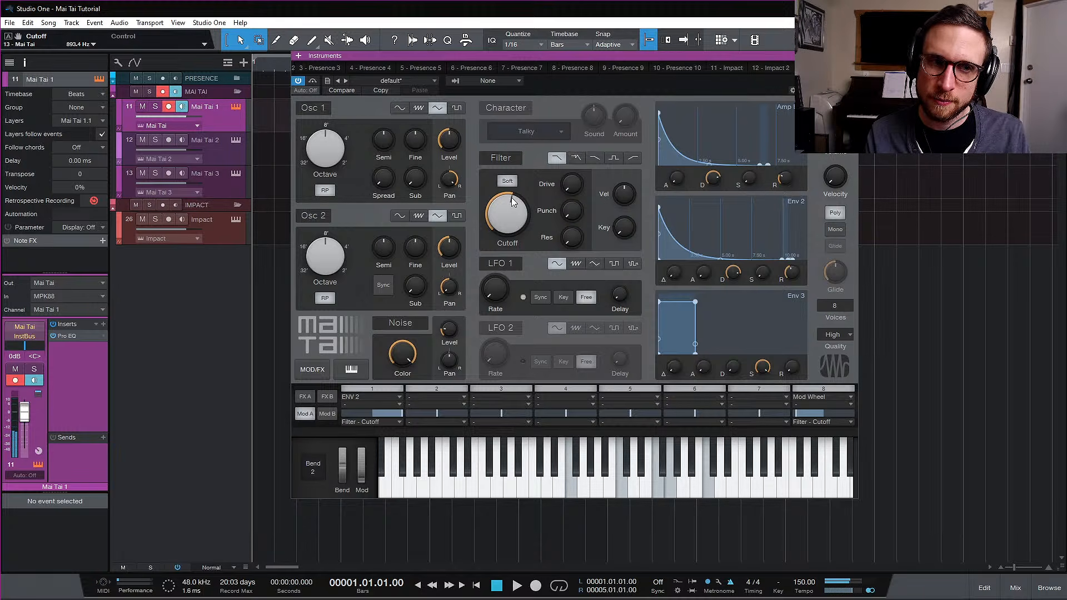
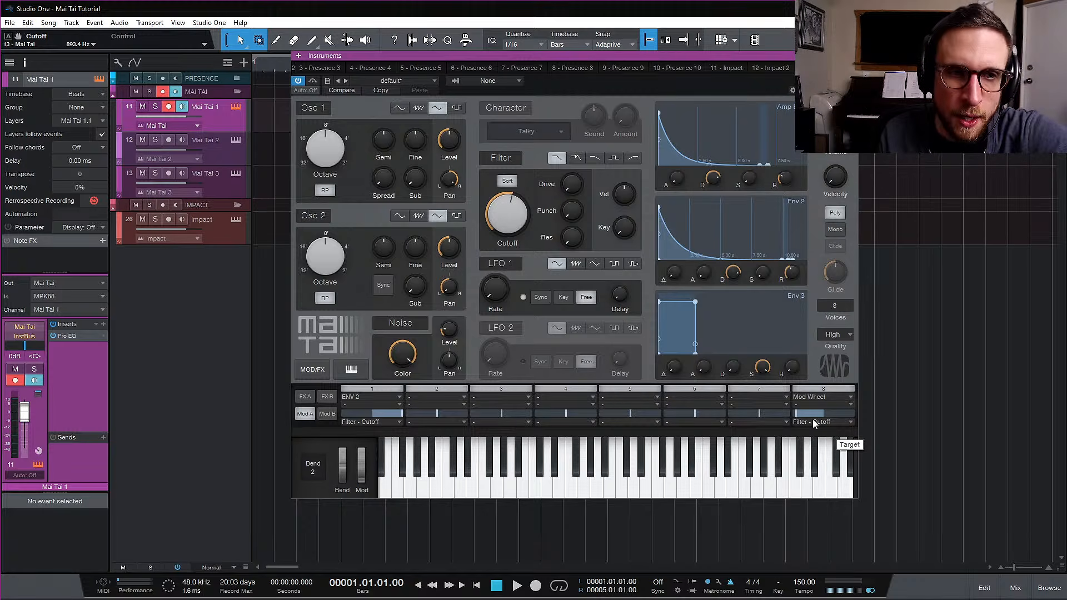
mouse_move(524, 221)
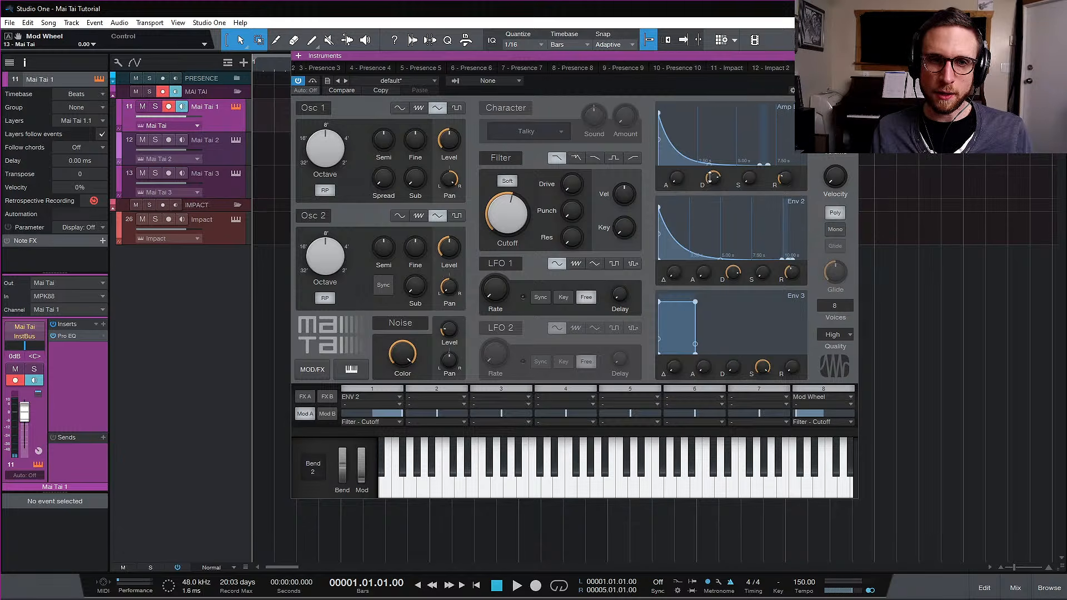
Try an amp envelope decay of about 252 ms and settle it at about 6.12 s
drag(712, 177, 712, 219)
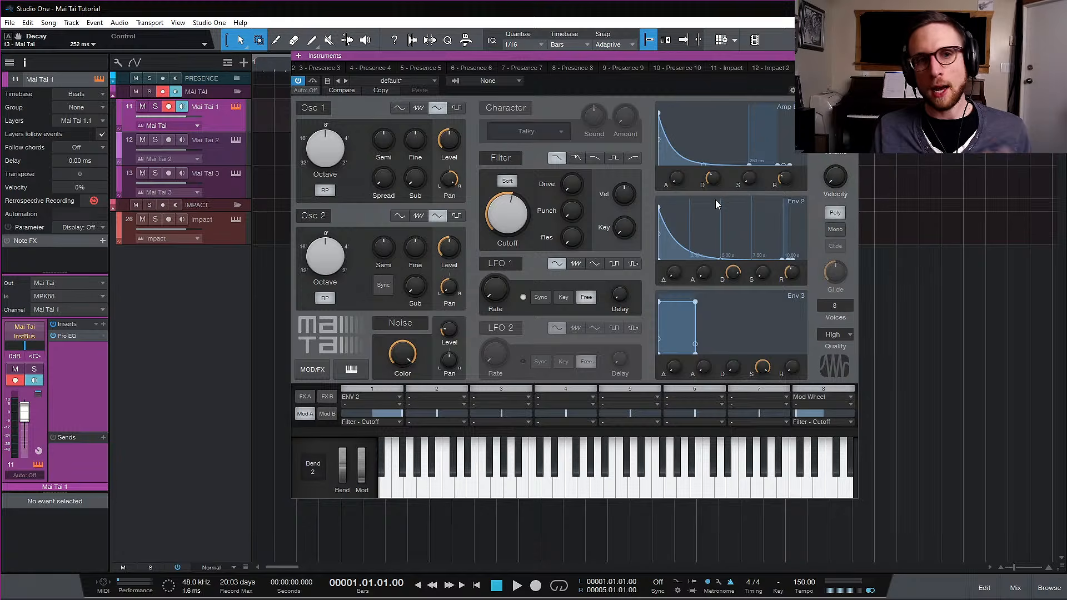
drag(713, 167, 718, 144)
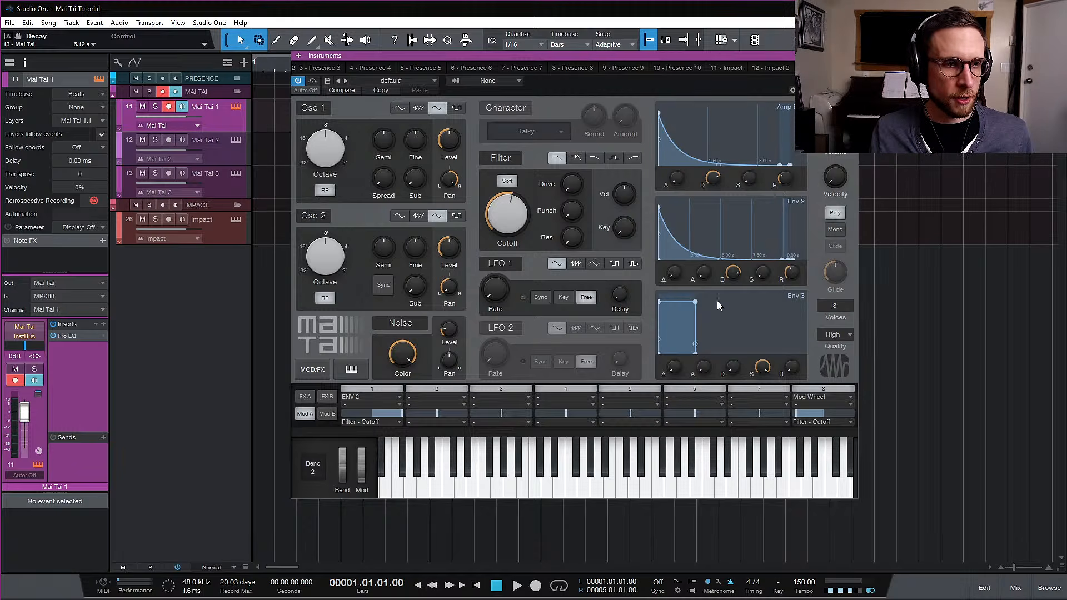
Deactivate the Mod Wheel modulation in cell 8 and the Aftertouch modulation in cell 9
click(833, 390)
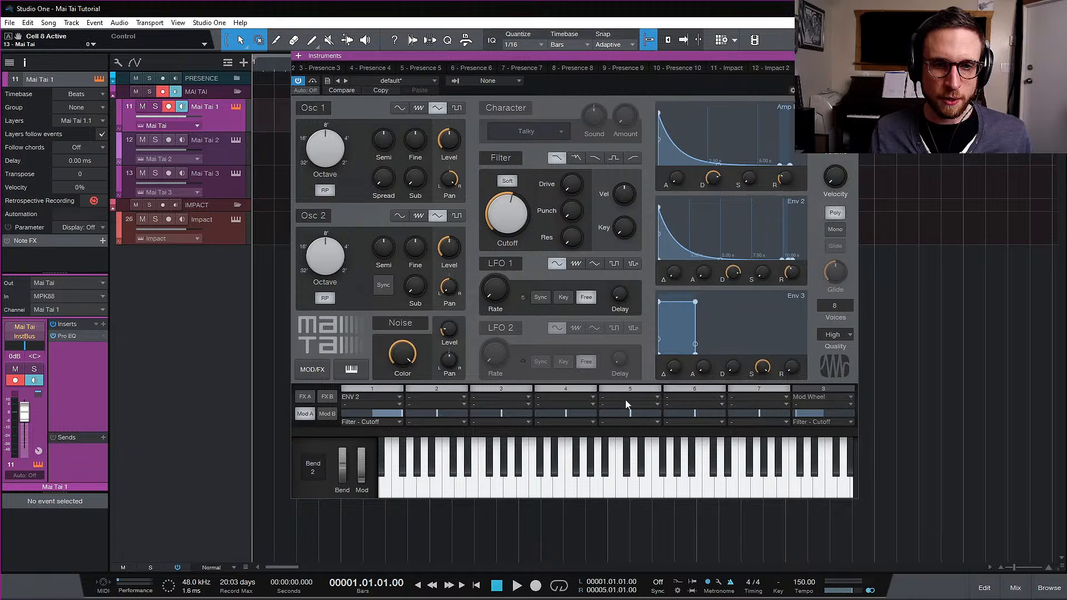
click(327, 415)
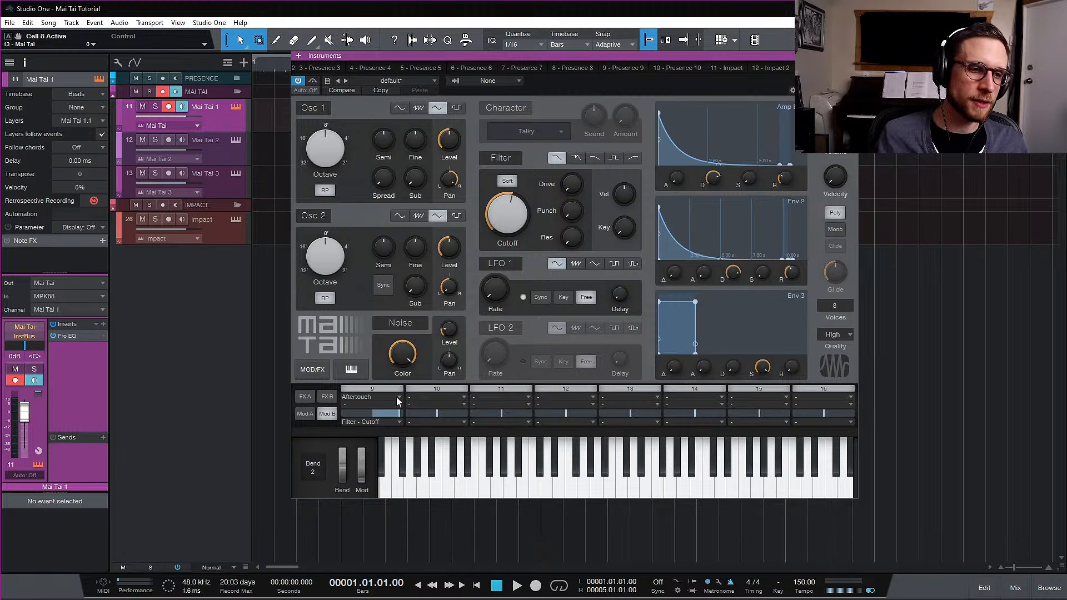
click(375, 387)
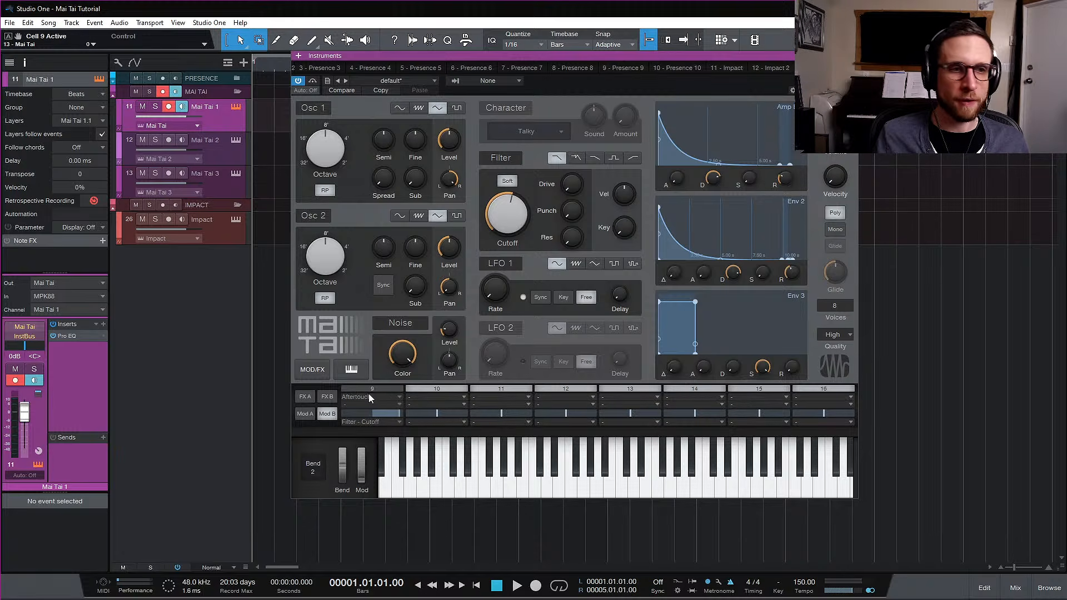
click(306, 397)
click(305, 415)
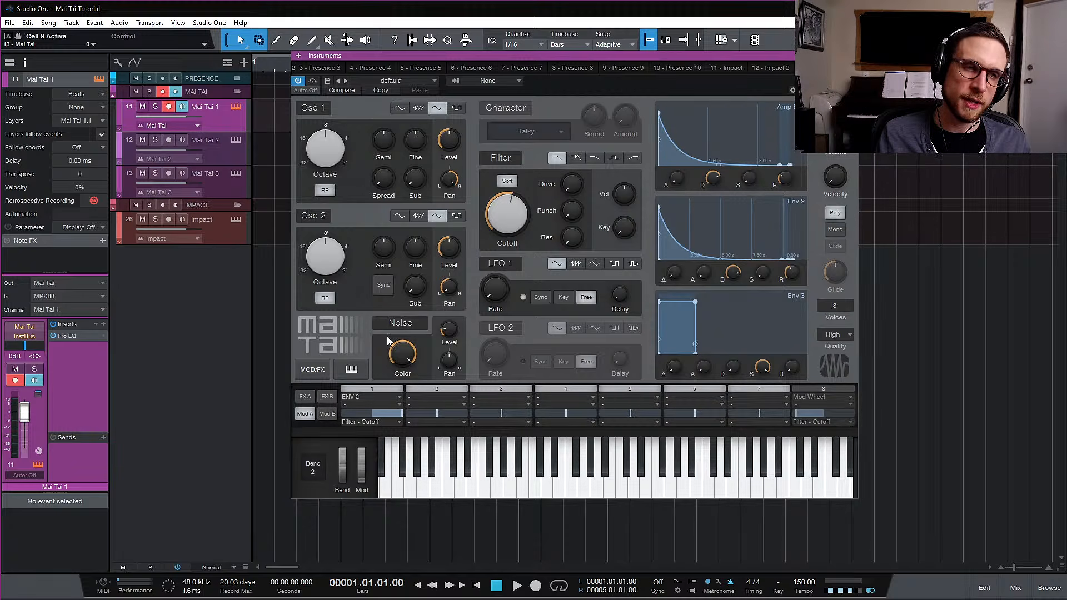
Look through the preset list and review the modulation assignments in both banks of the matrix
click(410, 81)
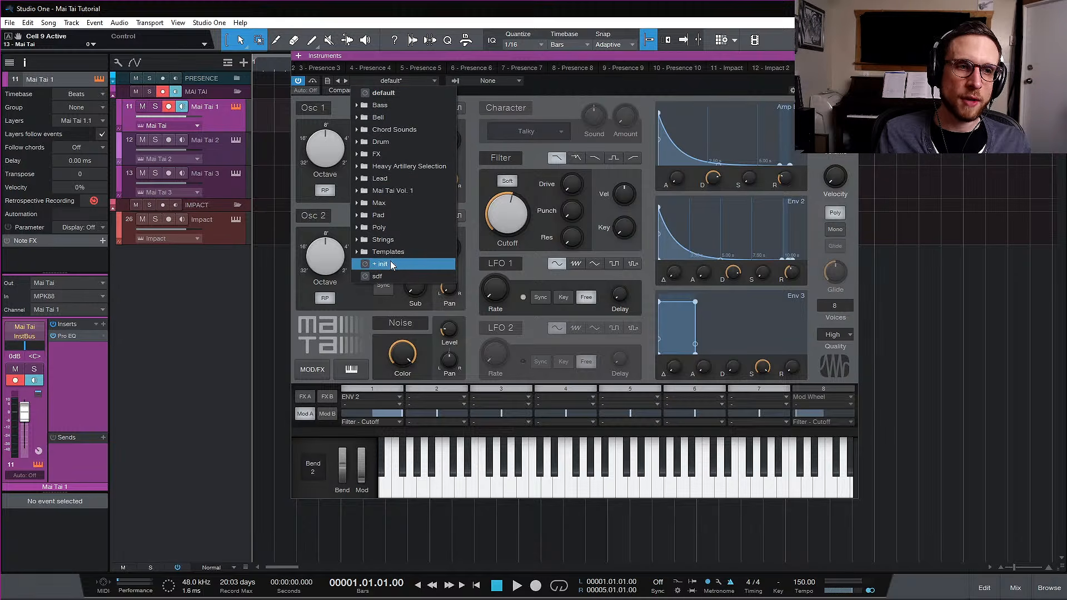
click(649, 151)
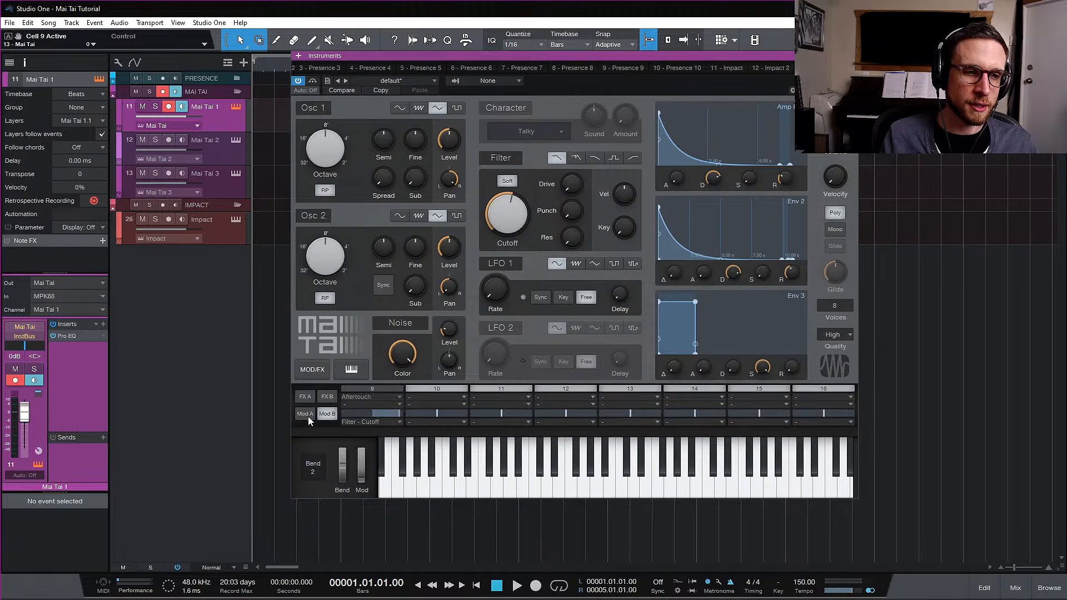
click(323, 414)
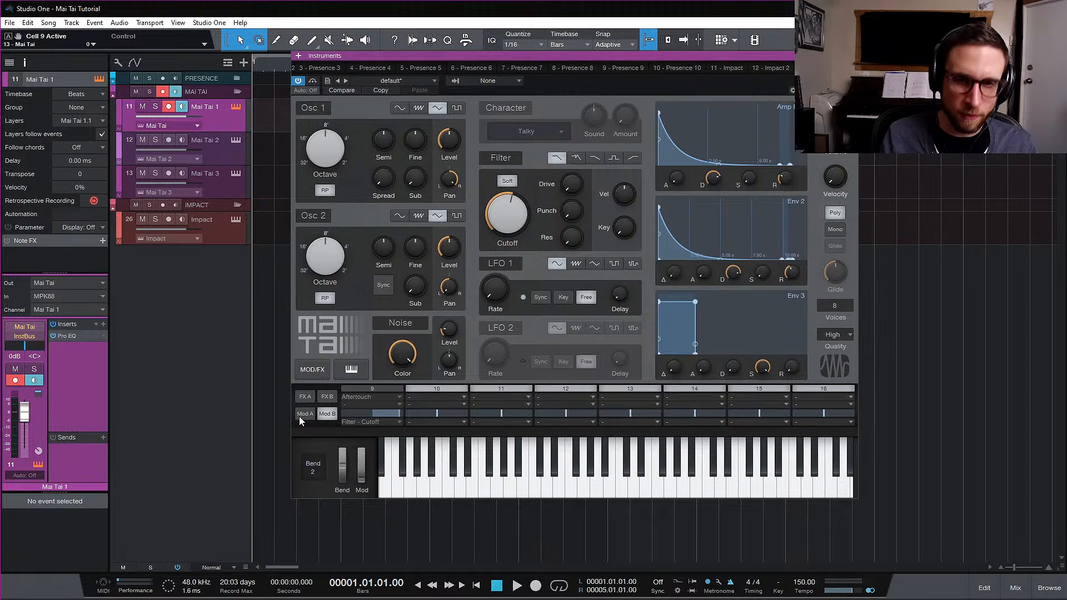
click(304, 415)
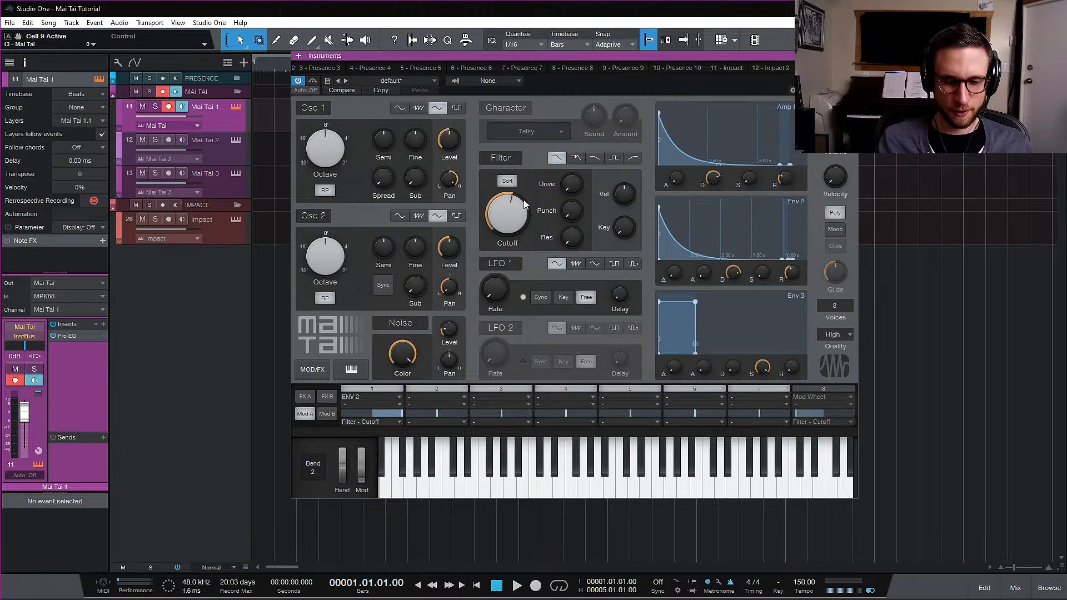
mouse_move(525, 205)
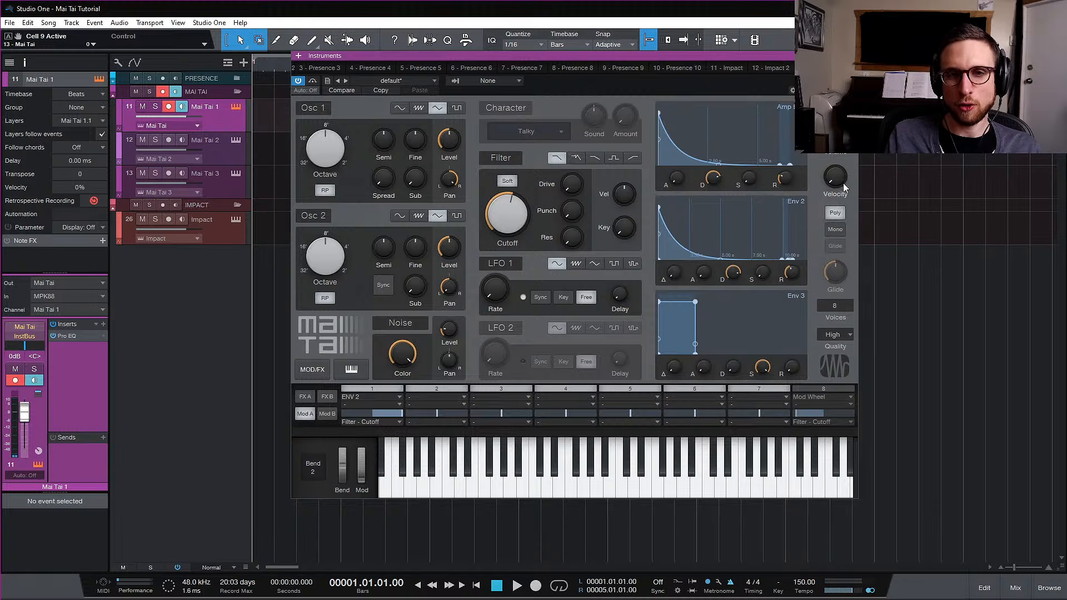
Try different velocity strengths for the patch and set the strength to 100 %
mouse_move(843, 182)
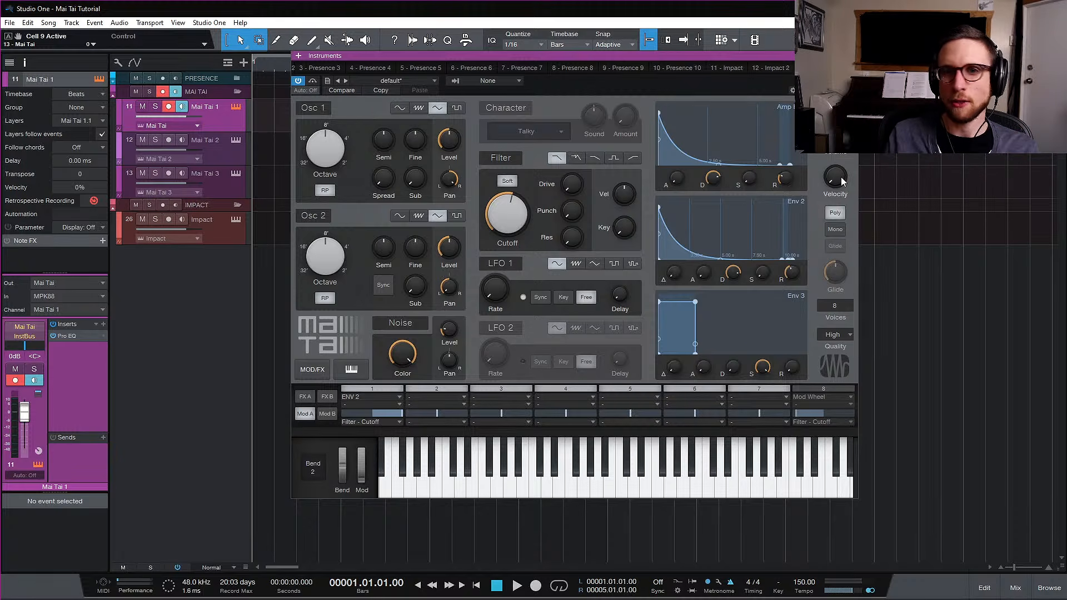
drag(840, 182, 831, 162)
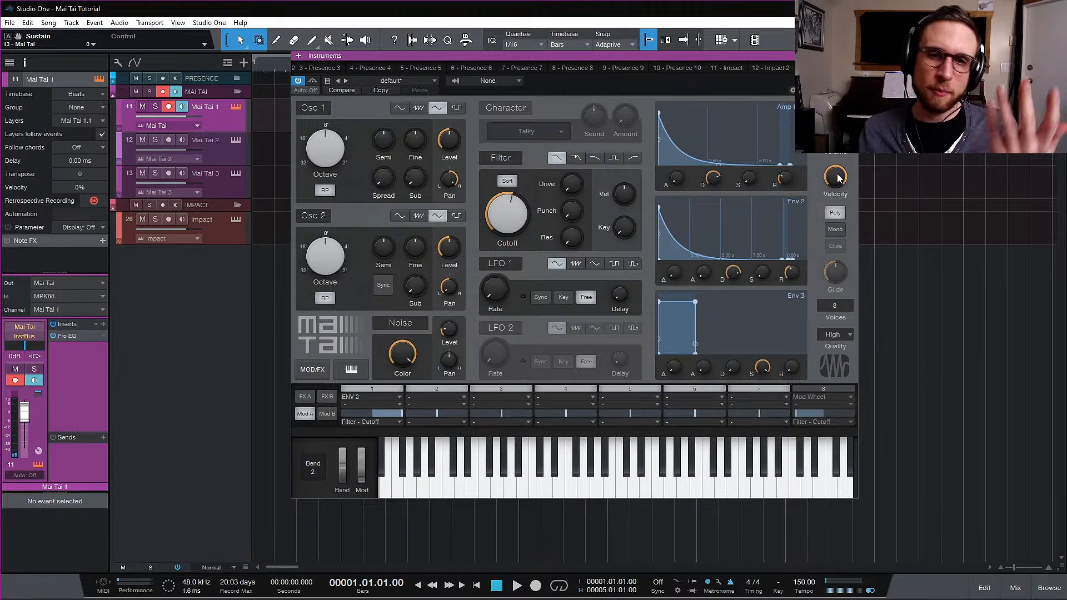
drag(835, 213, 836, 244)
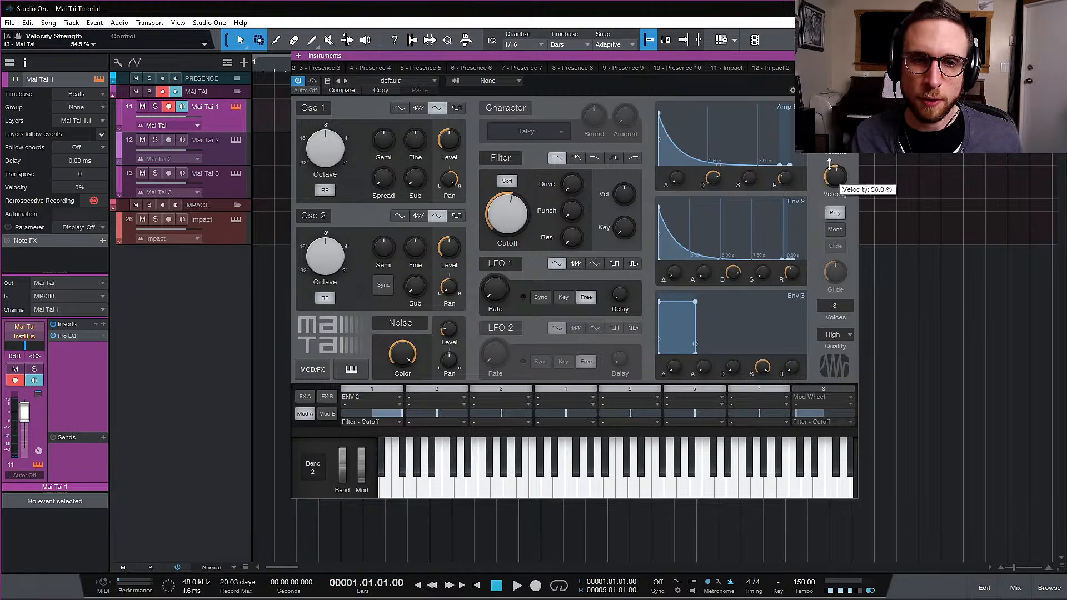
drag(830, 180, 830, 100)
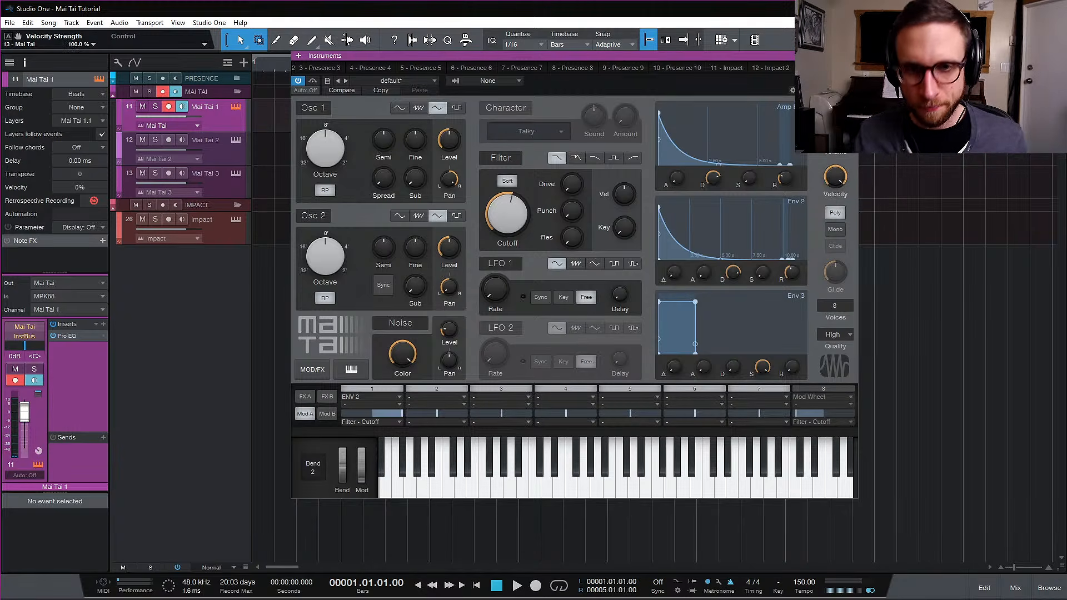
Switch the synth to Mono and back to Poly, and raise the number of voices to 32
click(843, 230)
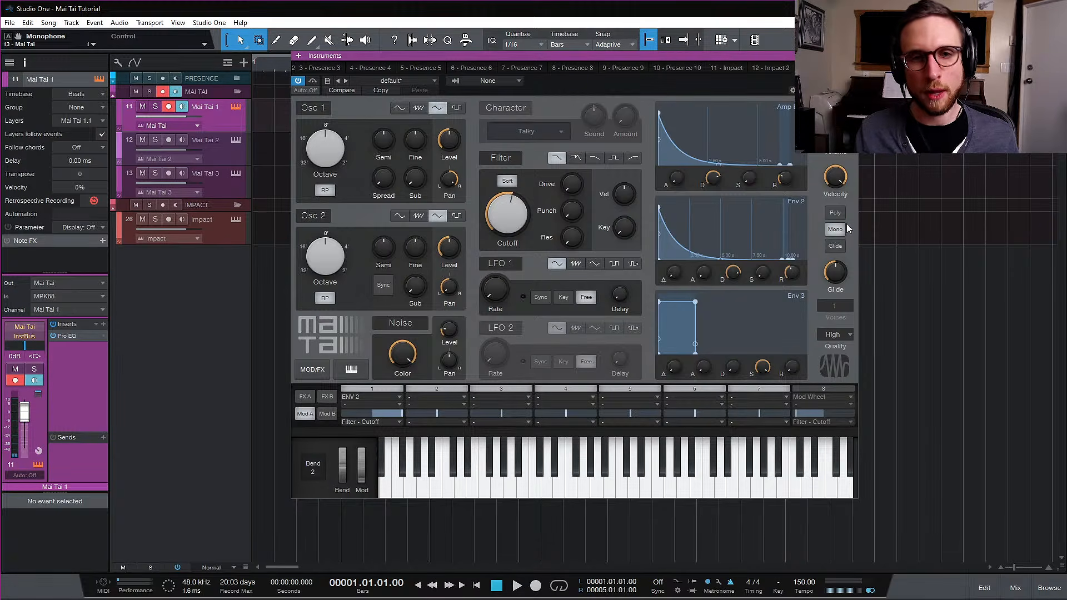
click(843, 212)
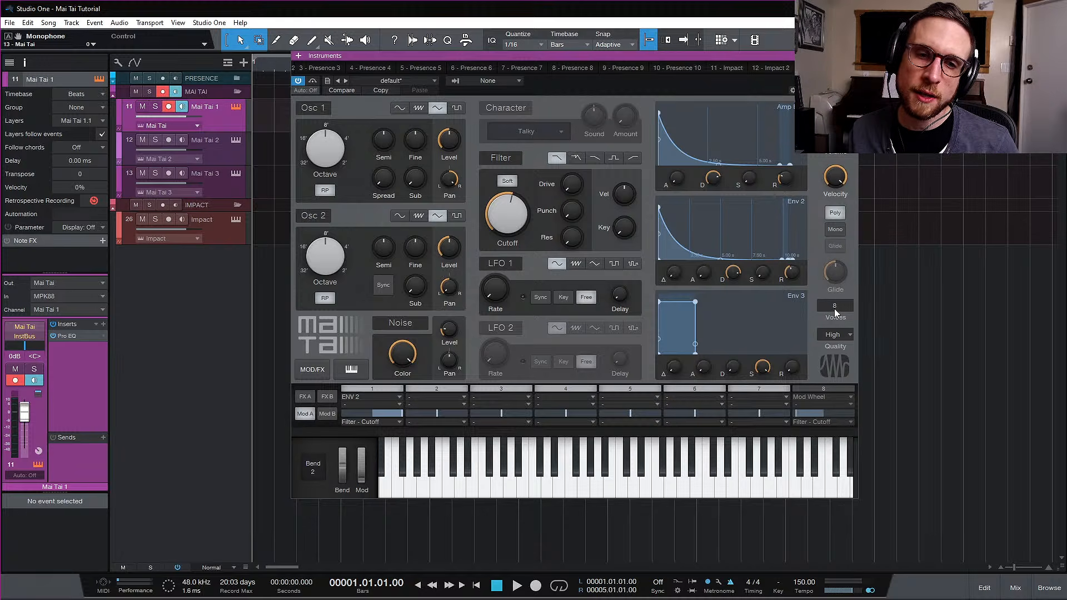
drag(835, 310, 843, 295)
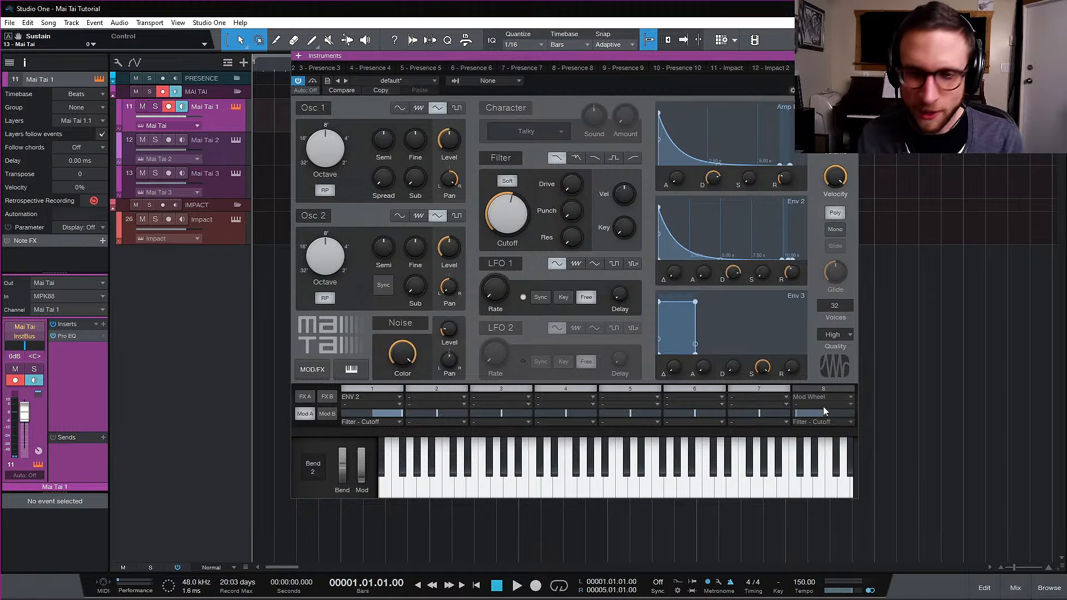
Set the synth's quality to Supreme and bring the number of voices down to 8
click(846, 336)
click(845, 388)
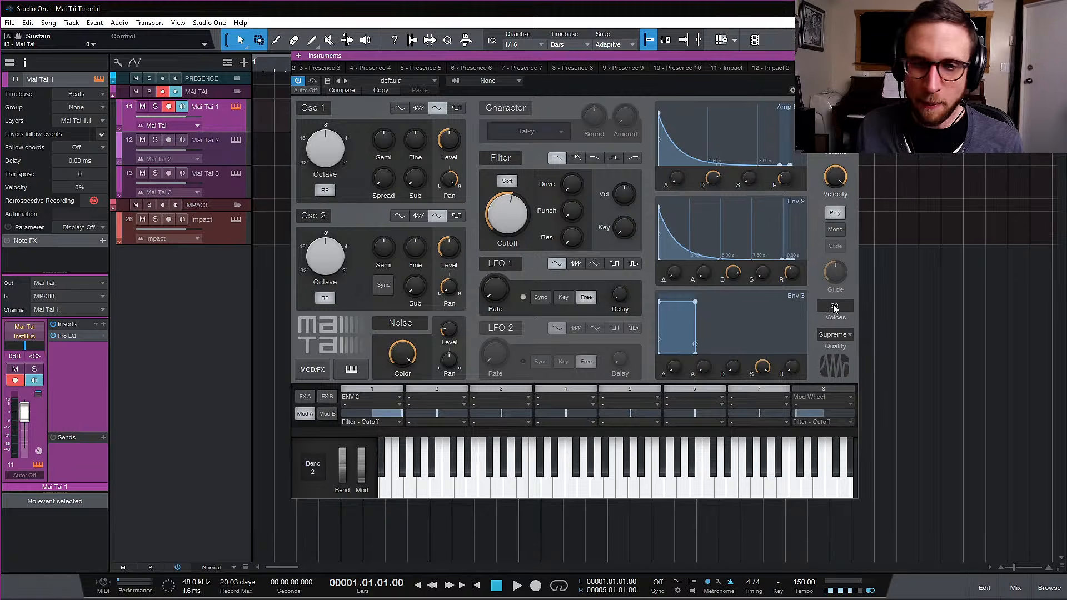
drag(833, 305, 837, 320)
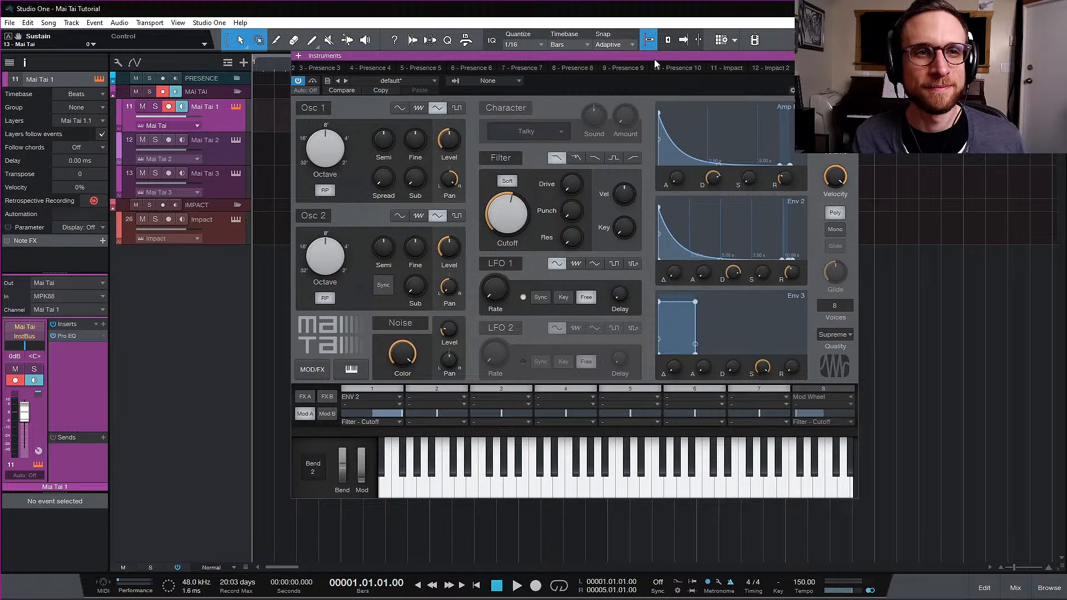
Reposition the instrument window and set the number of voices to 15
drag(655, 56, 731, 74)
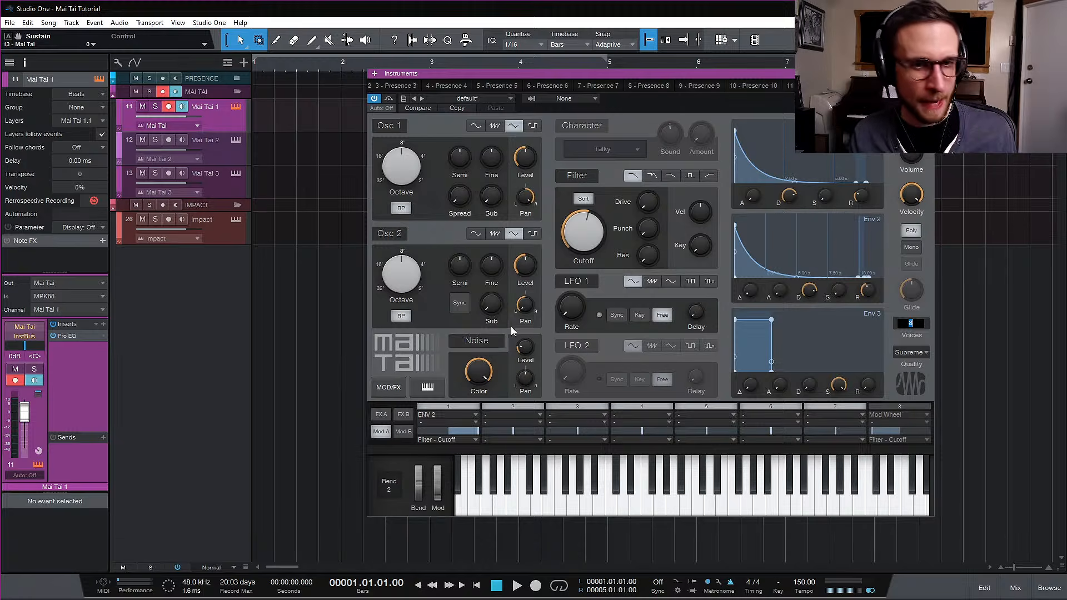
click(908, 336)
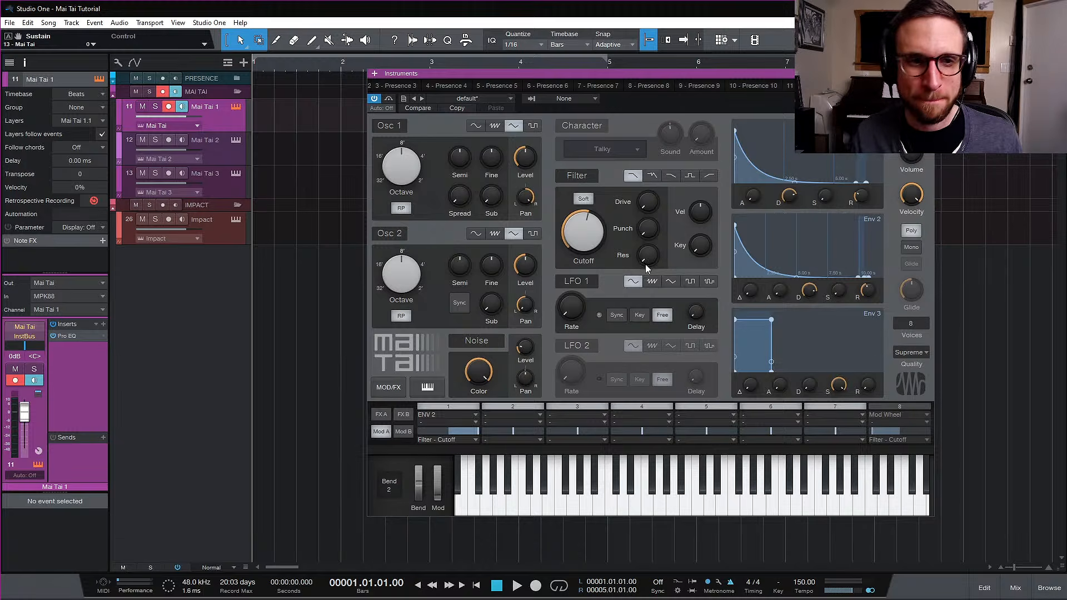
mouse_move(917, 327)
mouse_down()
mouse_move(919, 315)
mouse_move(921, 323)
mouse_up()
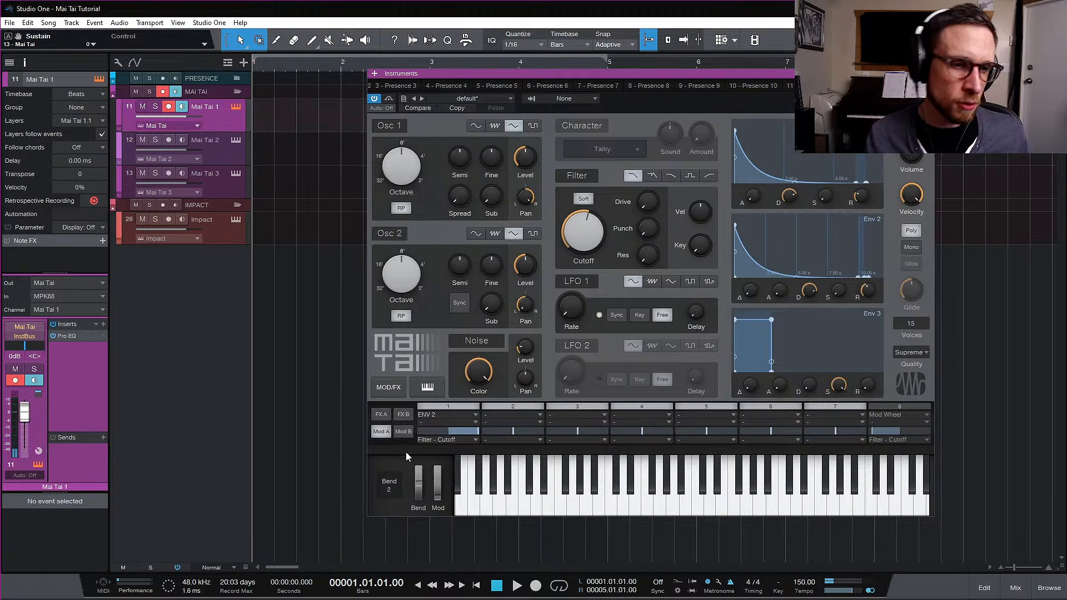
Turn on the Mai Tai's built-in reverb effect and adjust its size
click(379, 414)
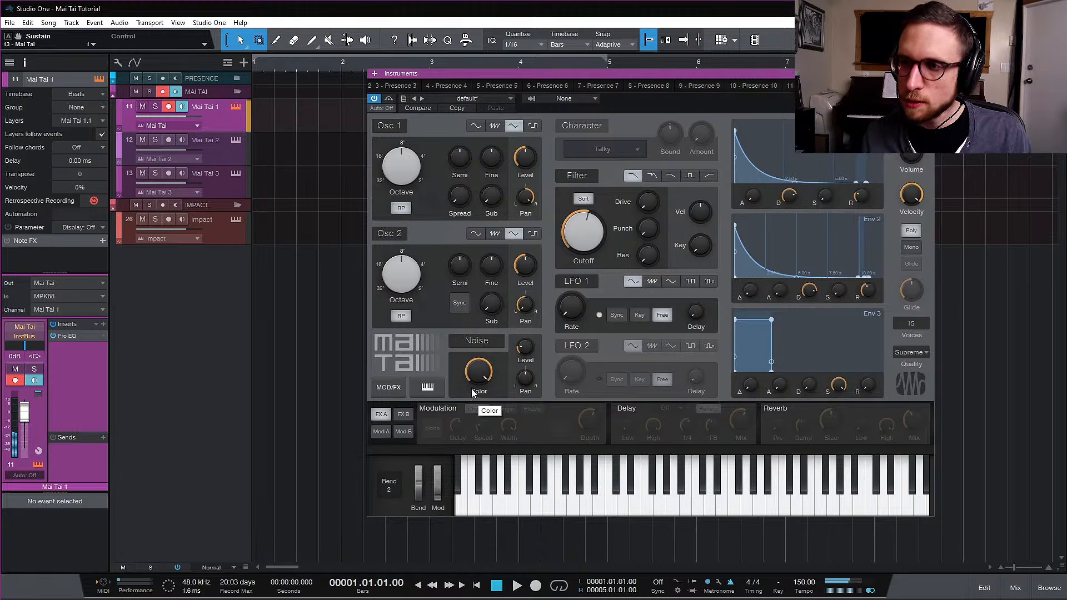
drag(915, 145, 914, 149)
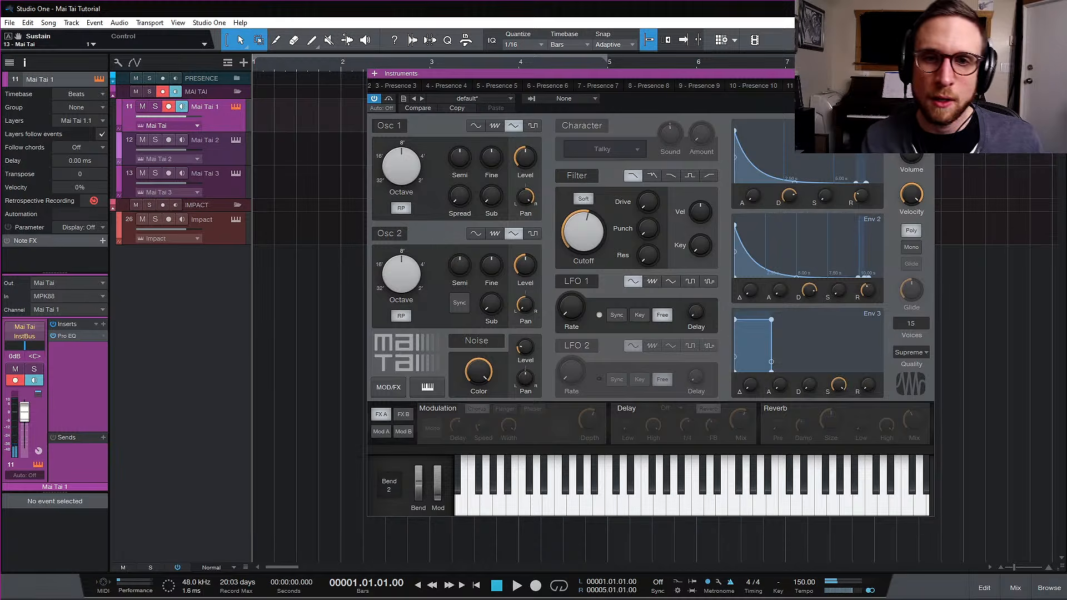
click(774, 416)
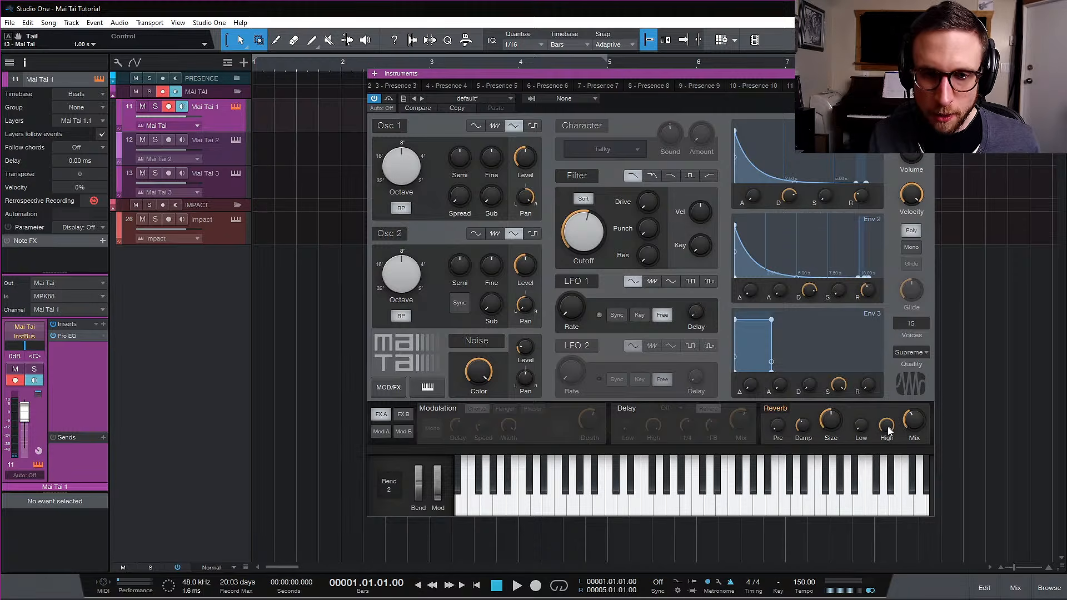
drag(840, 424, 839, 405)
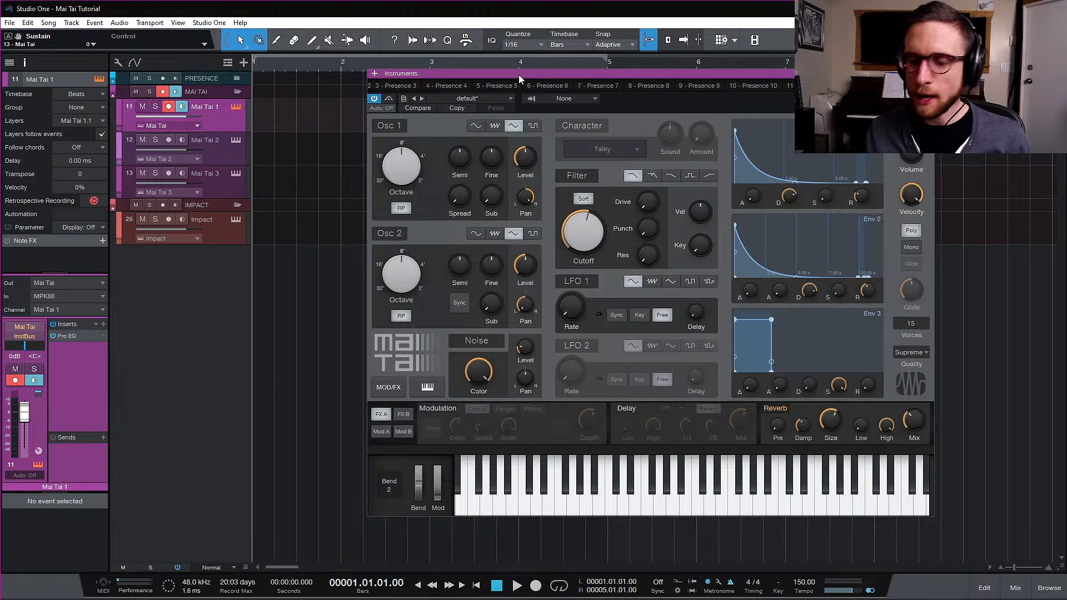
Close the Mai Tai instrument window and show the mixer console
drag(519, 74, 459, 59)
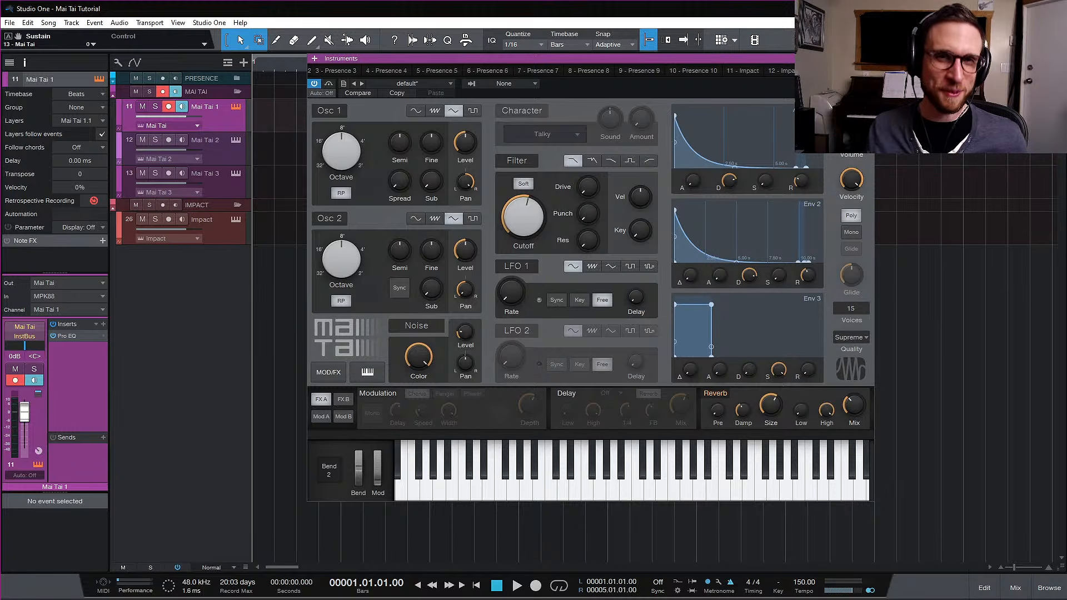
click(868, 58)
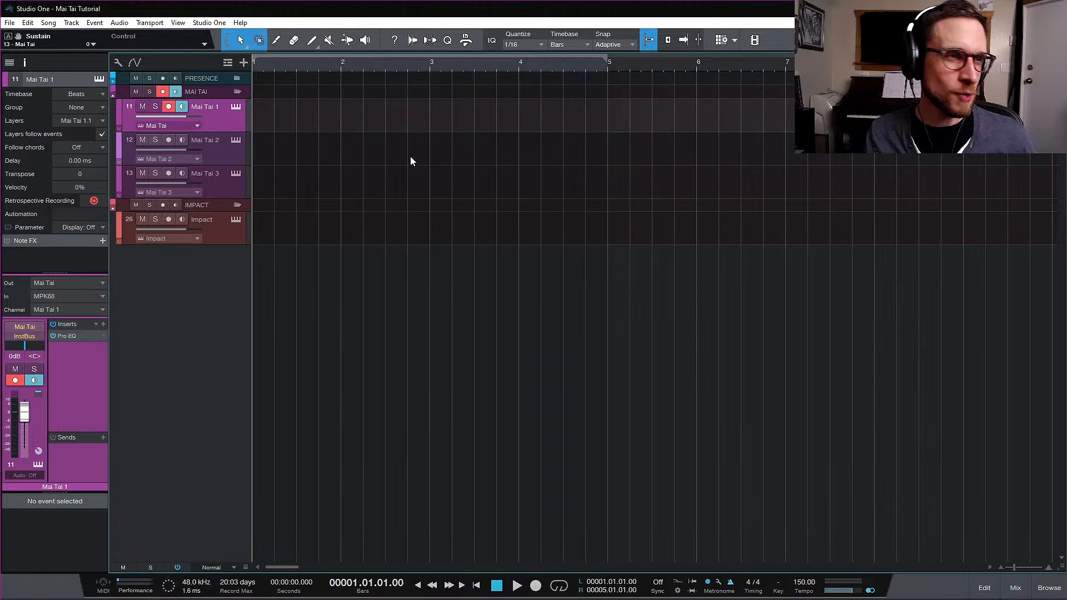
click(1015, 588)
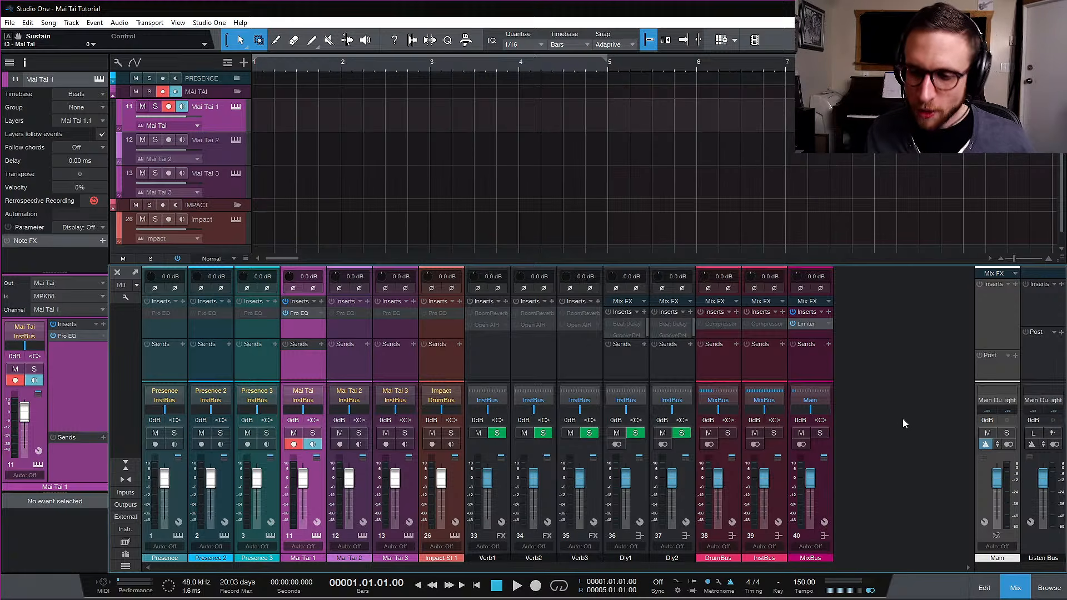
Hide the mixer console and return the playhead to the start of the song
click(1013, 590)
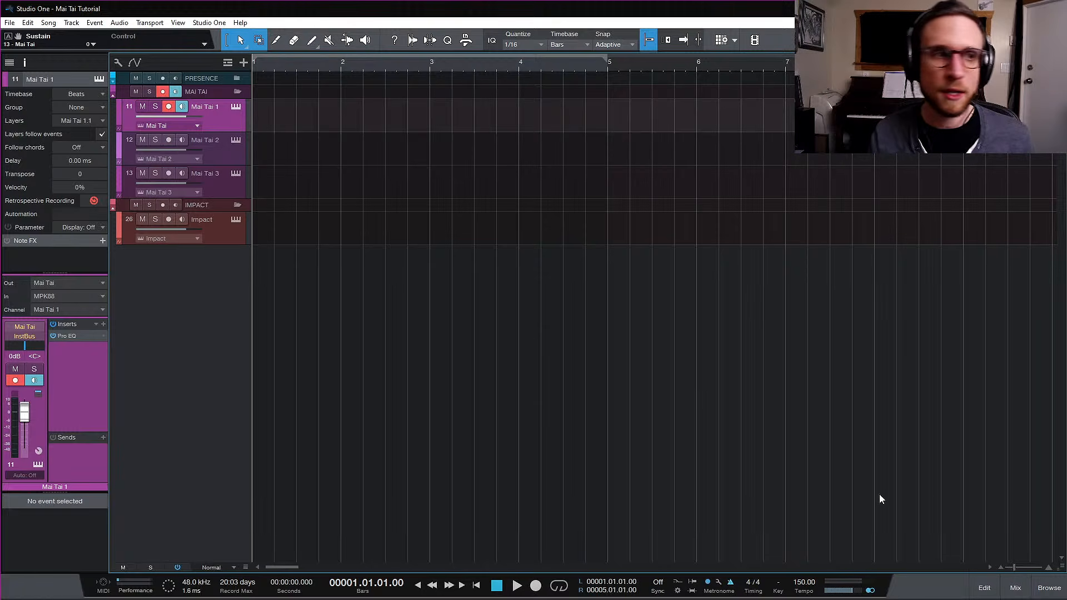
click(341, 69)
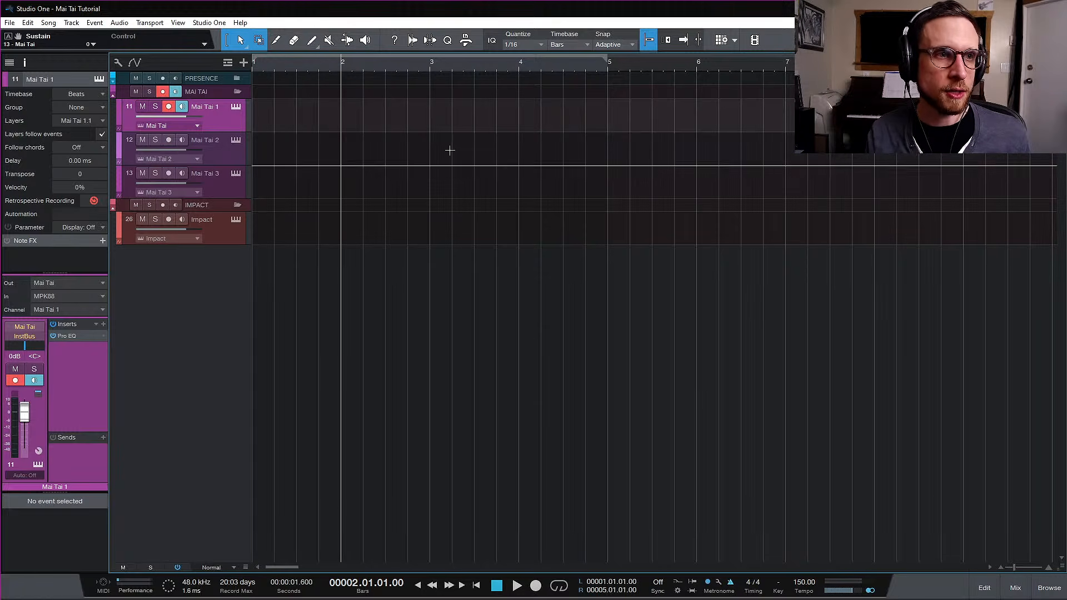
click(428, 68)
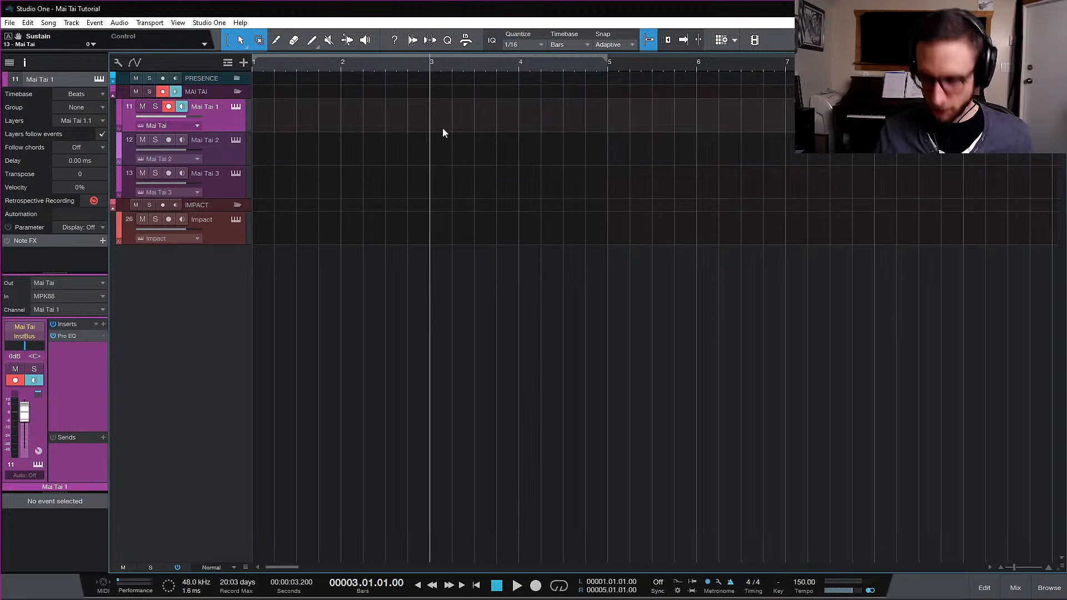
key(comma)
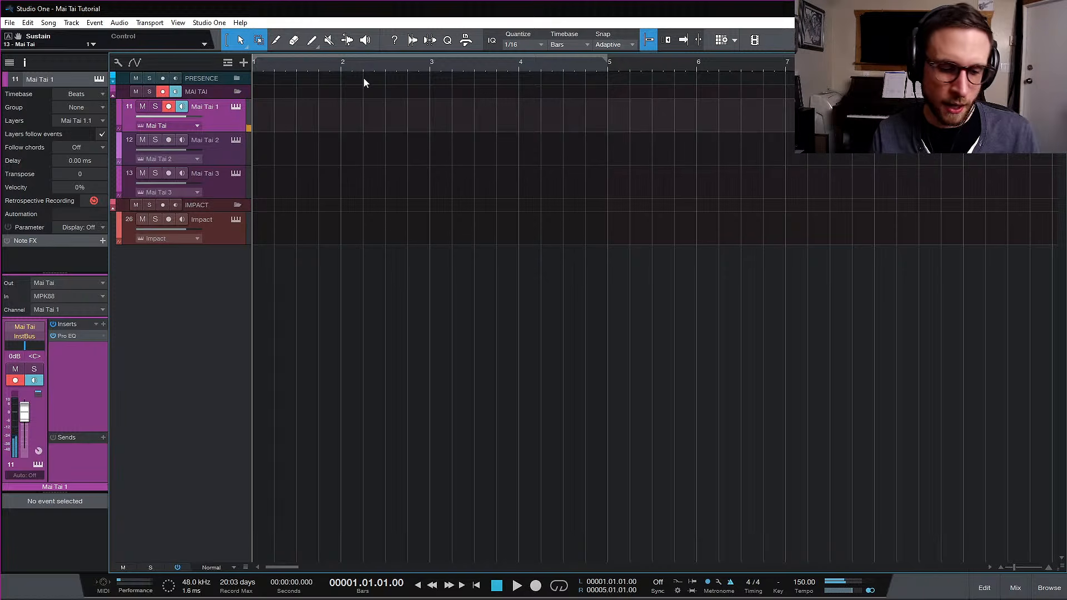
Open the instrument window of the Mai Tai 1 track and show modulation matrix page Mod A
click(236, 106)
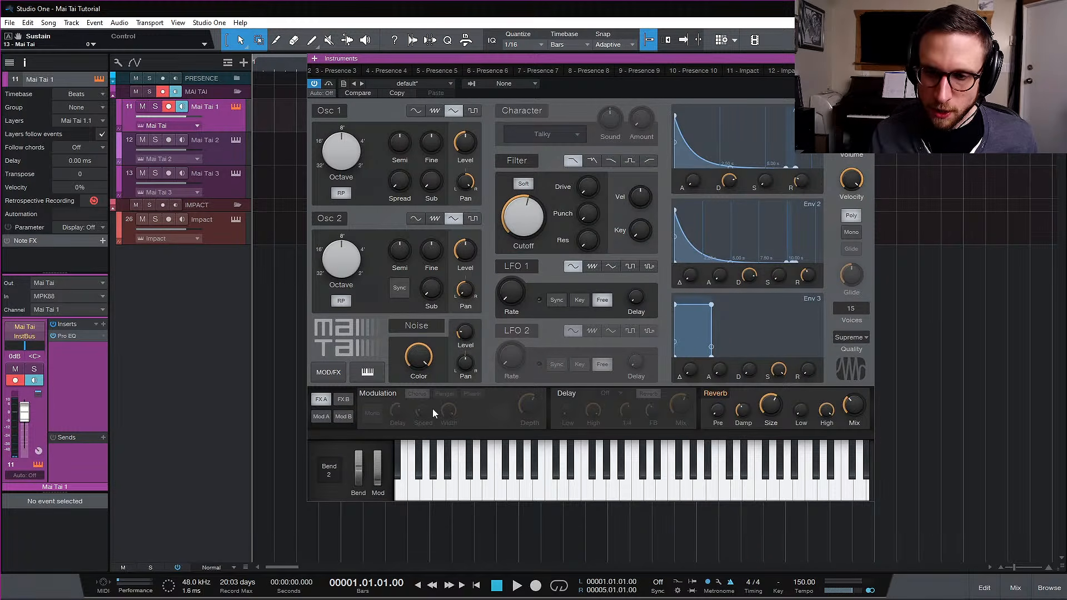
click(328, 420)
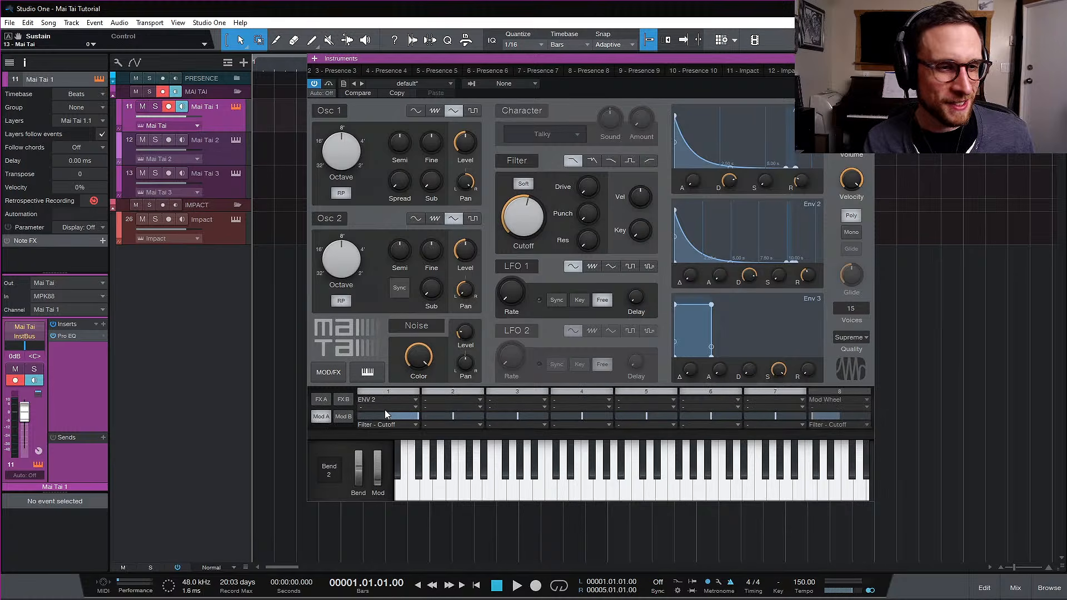
click(472, 400)
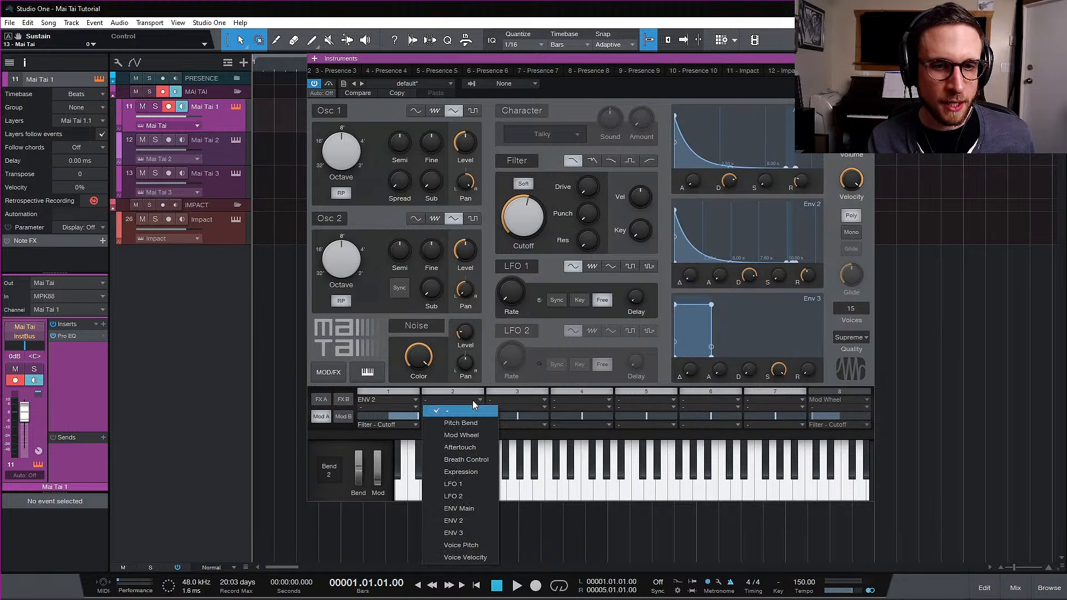
click(475, 438)
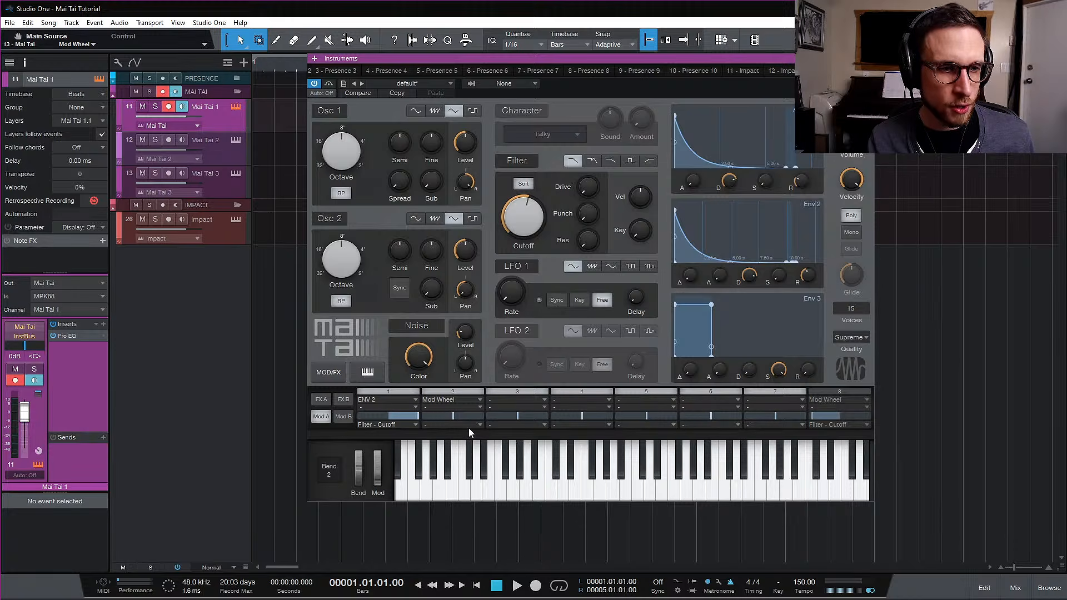
click(470, 426)
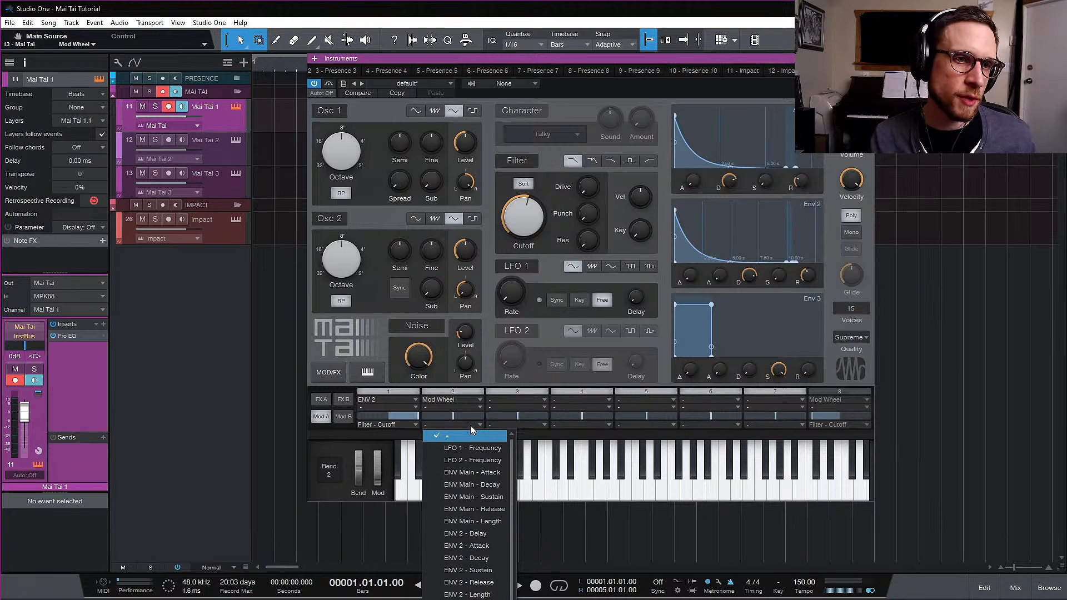
click(525, 383)
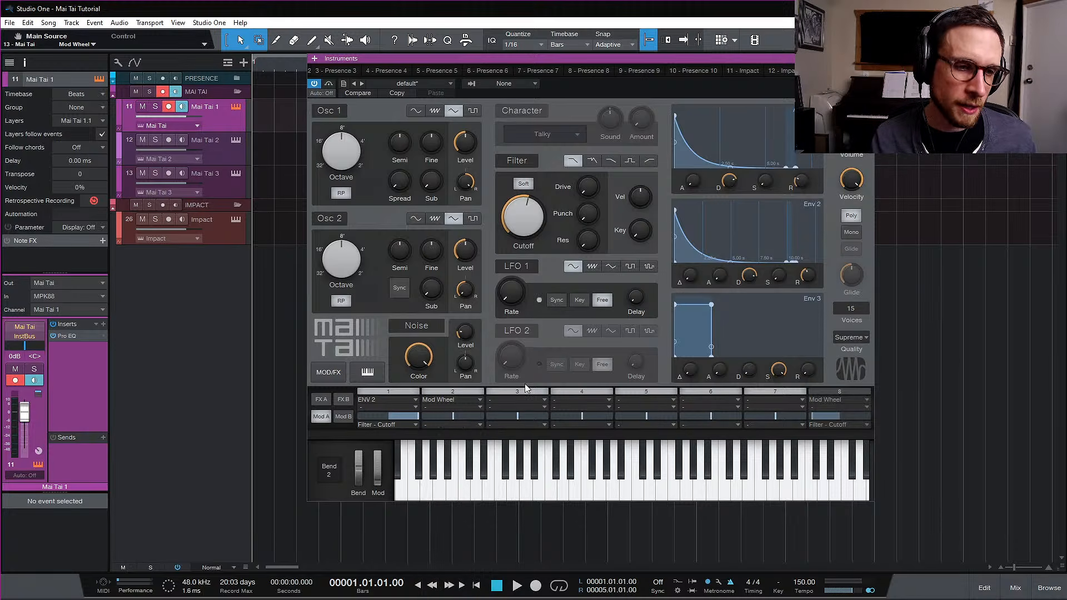
In modulation slot 2, route Voice Velocity to Filter - Cutoff with an amount of 100%
click(454, 401)
click(484, 549)
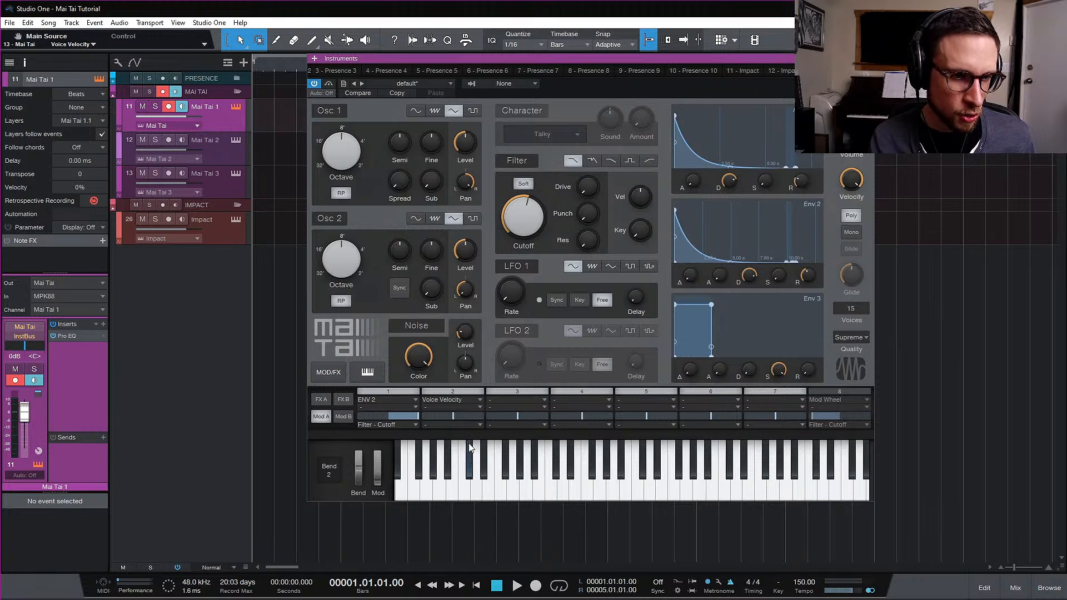
click(470, 426)
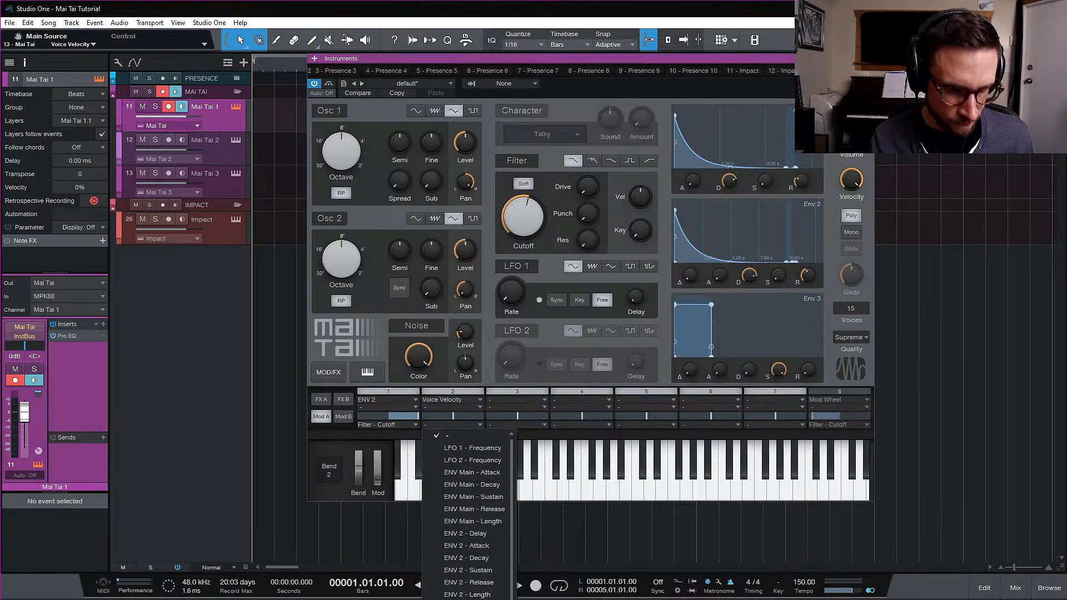
scroll(469, 574, down, 3)
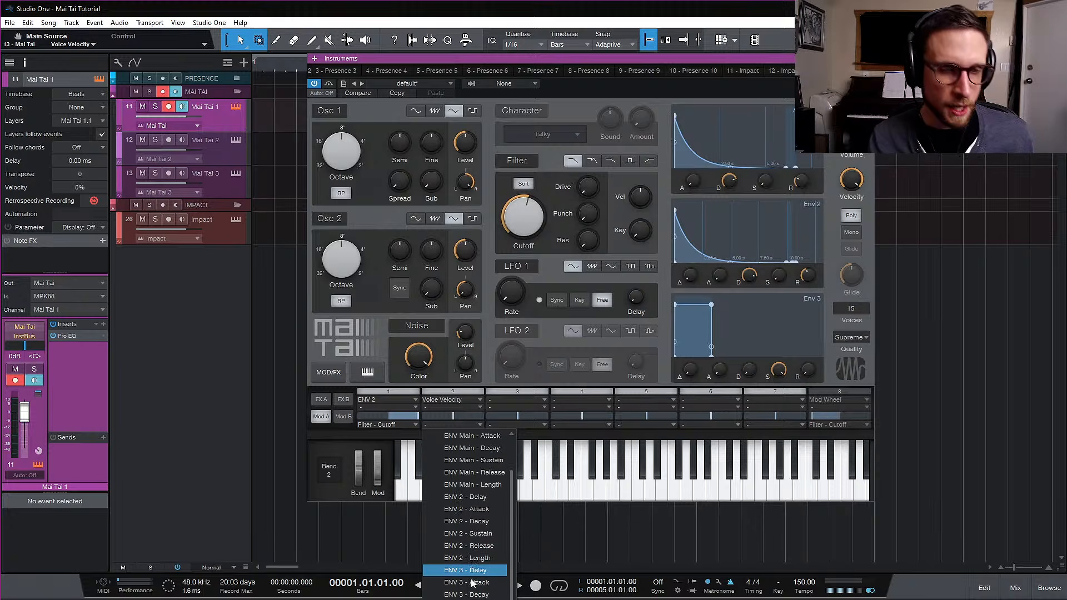
scroll(501, 451, down, 1)
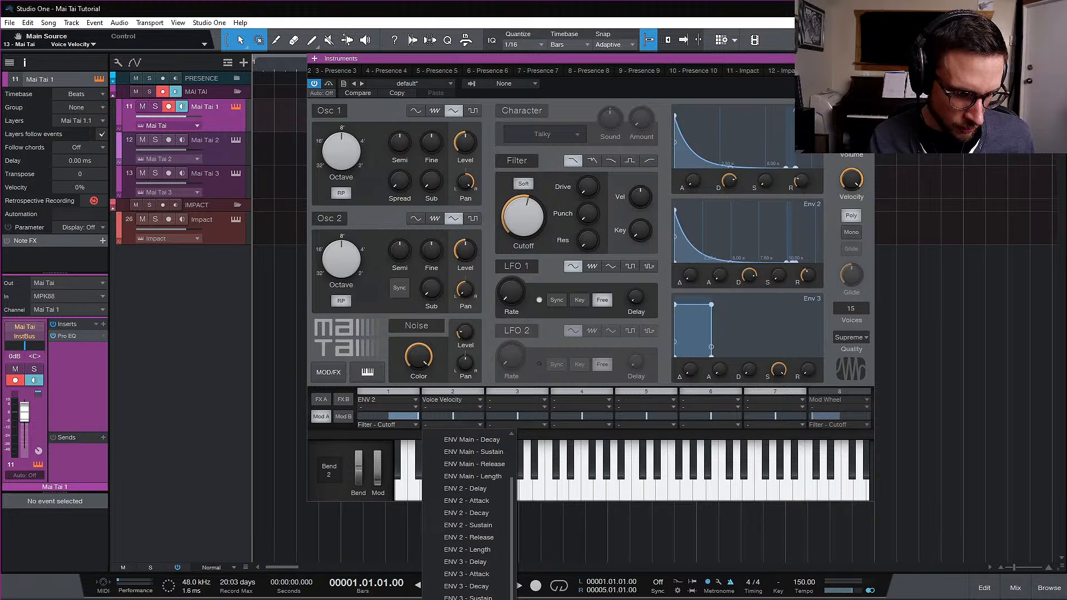
scroll(482, 547, up, 4)
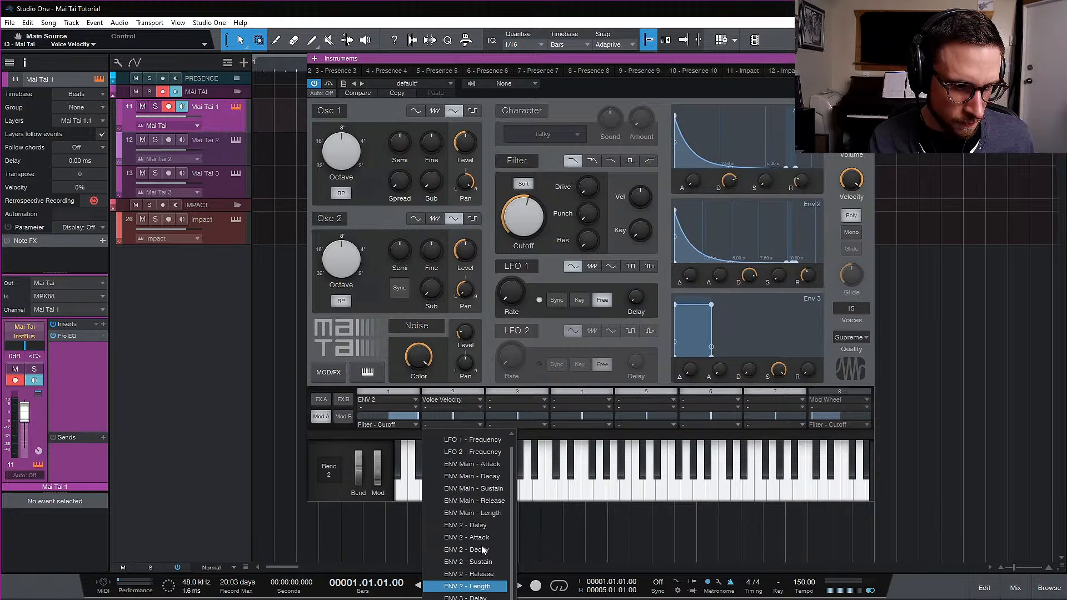
scroll(492, 592, down, 4)
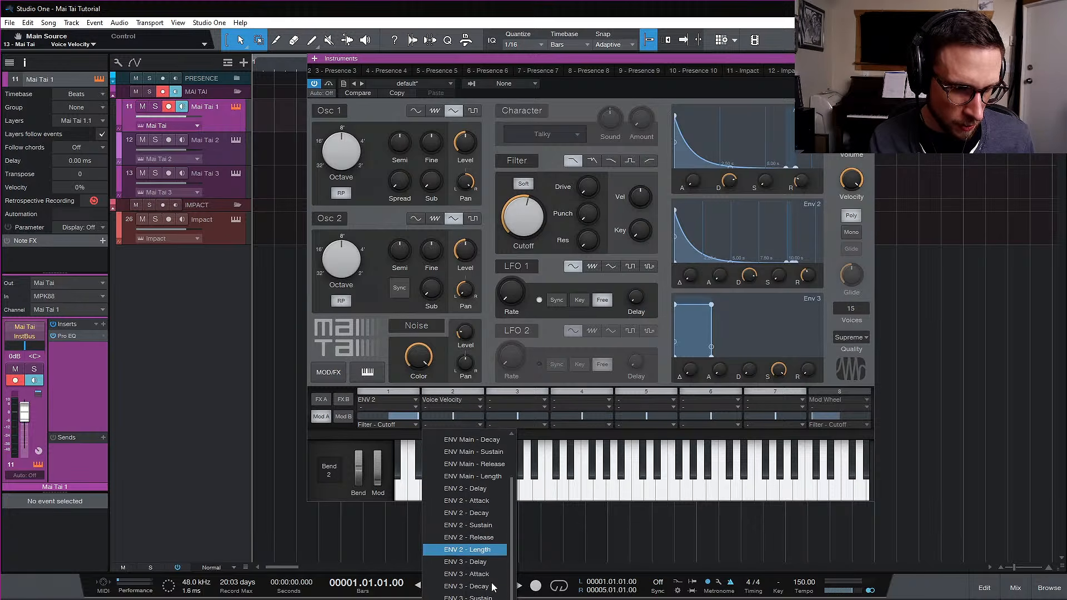
scroll(494, 595, down, 3)
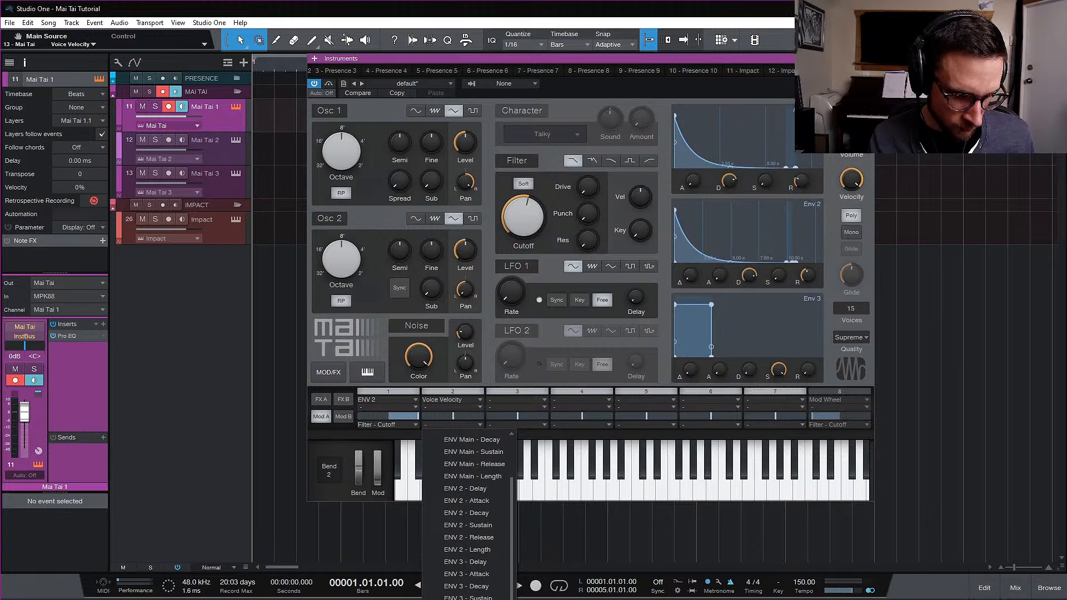
click(494, 597)
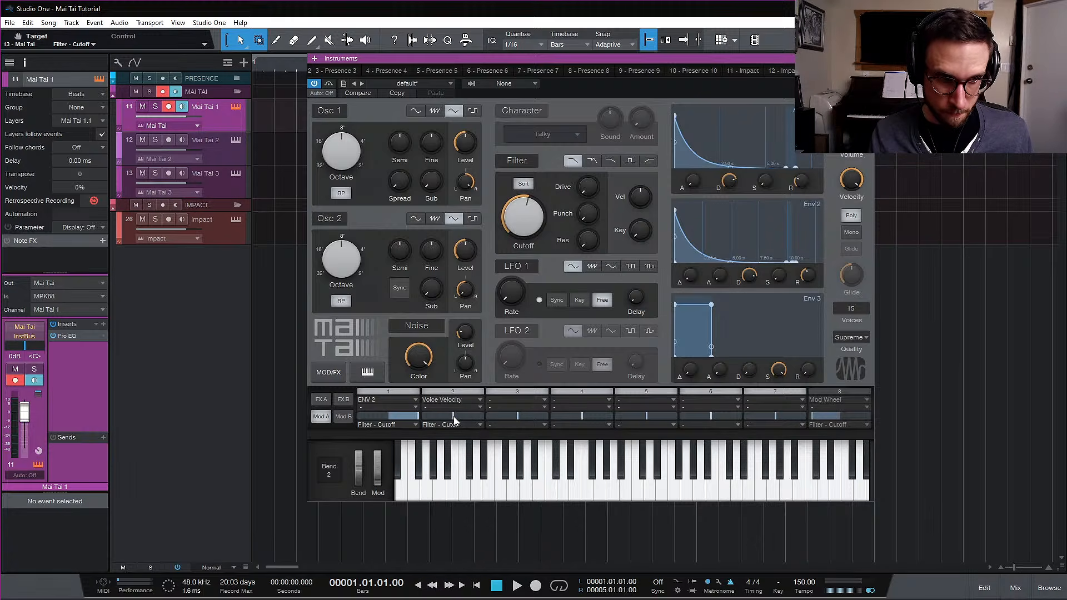
drag(453, 416, 507, 424)
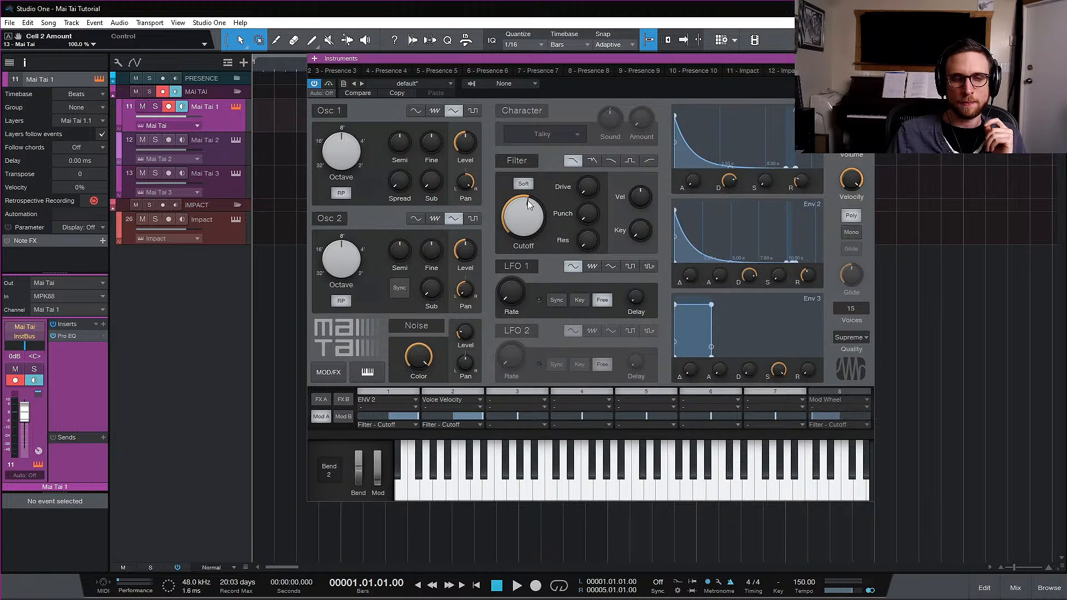
Lower the filter cutoff to about 164.4 Hz and reduce the velocity-to-cutoff amount in modulation slot 2
mouse_move(526, 202)
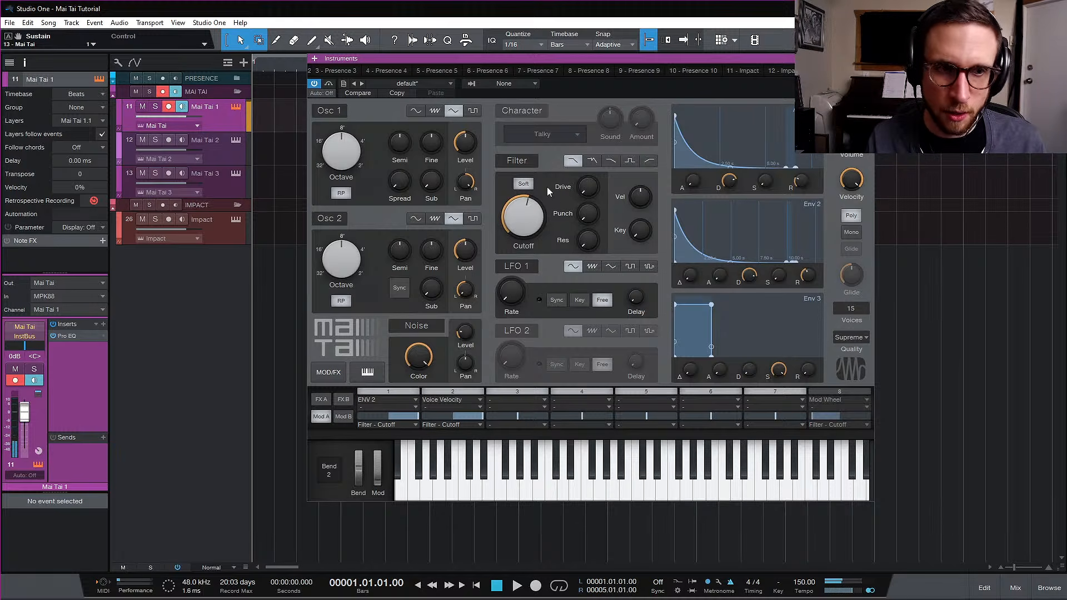
drag(529, 220, 528, 246)
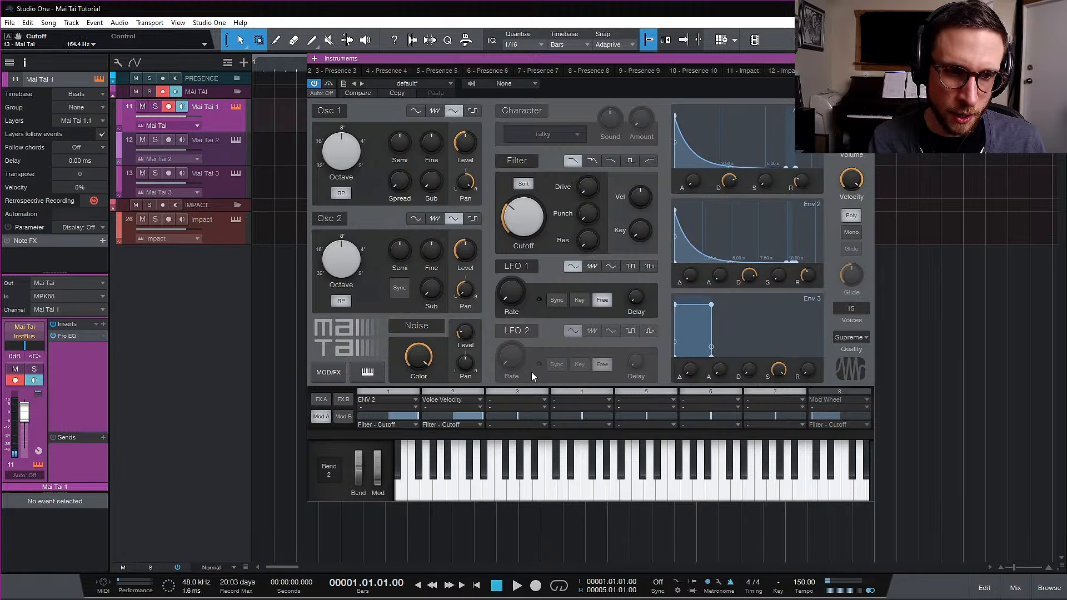
drag(476, 415, 466, 420)
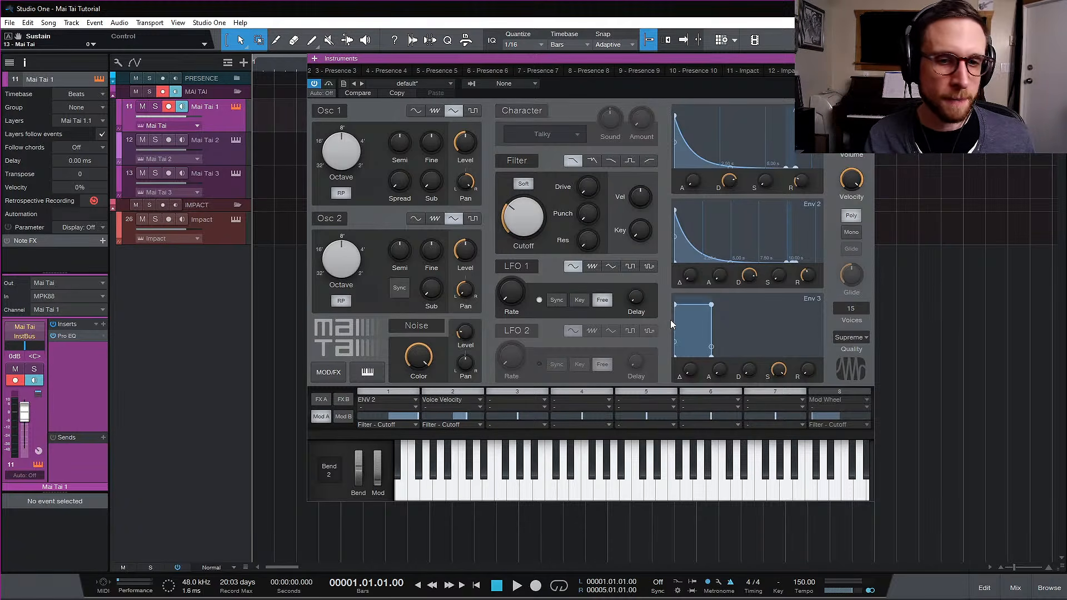
click(526, 400)
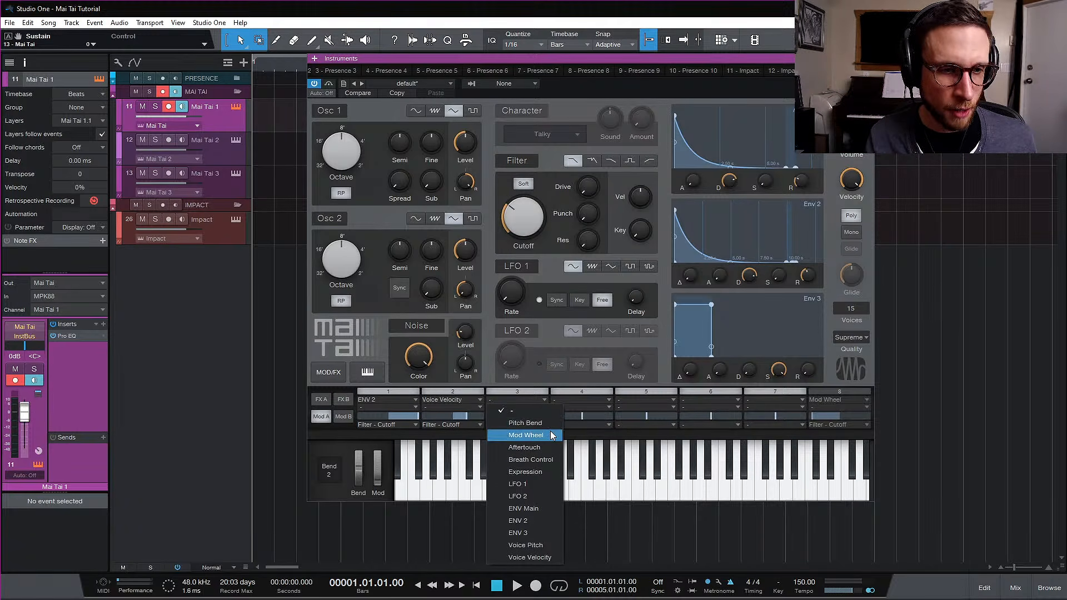
click(542, 436)
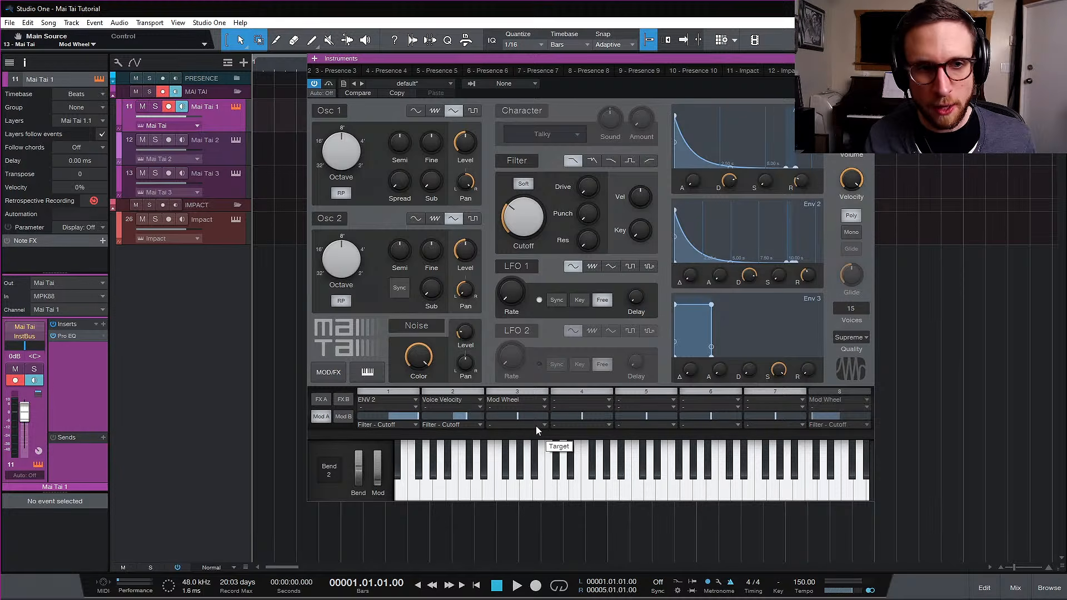
click(536, 425)
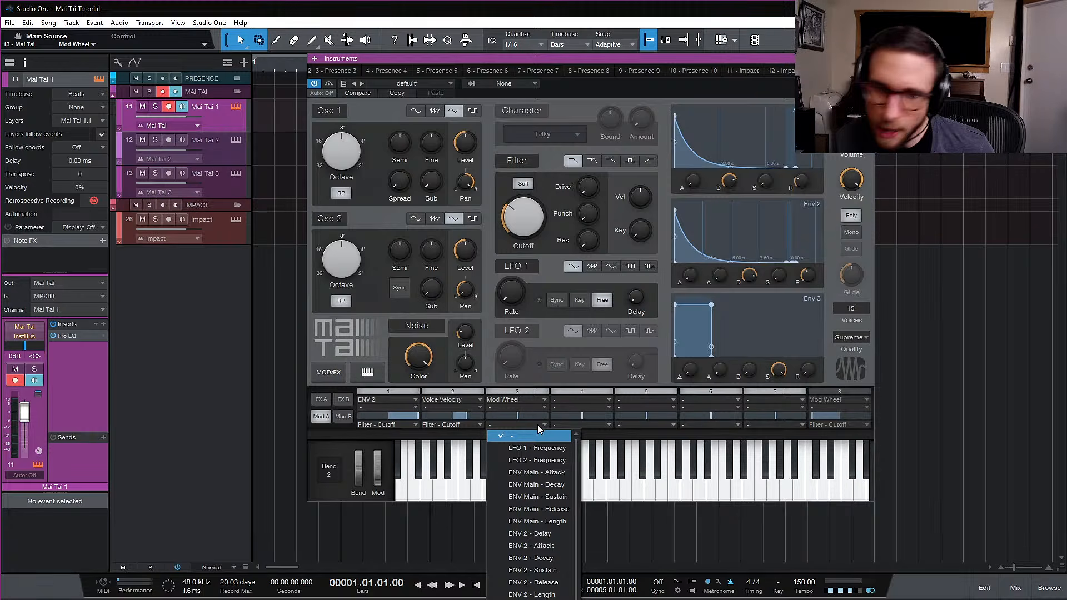
click(538, 425)
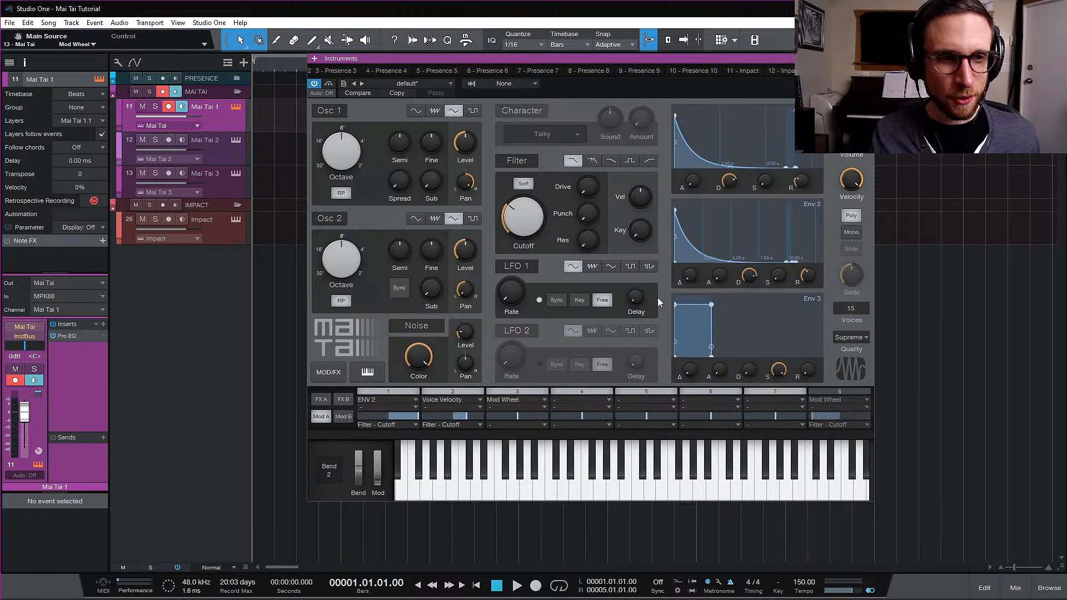
click(532, 426)
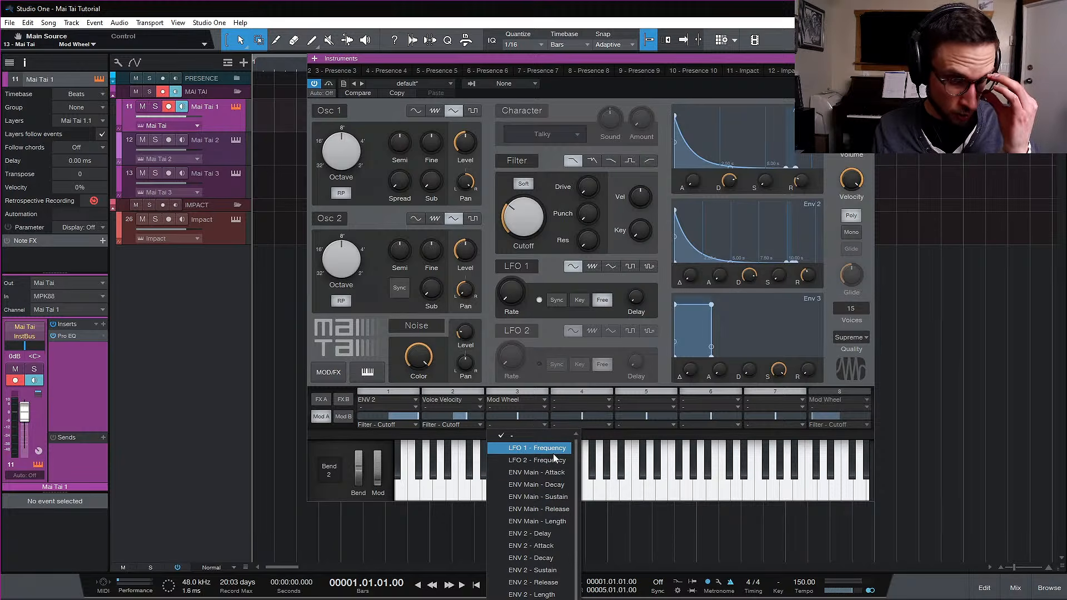
click(552, 381)
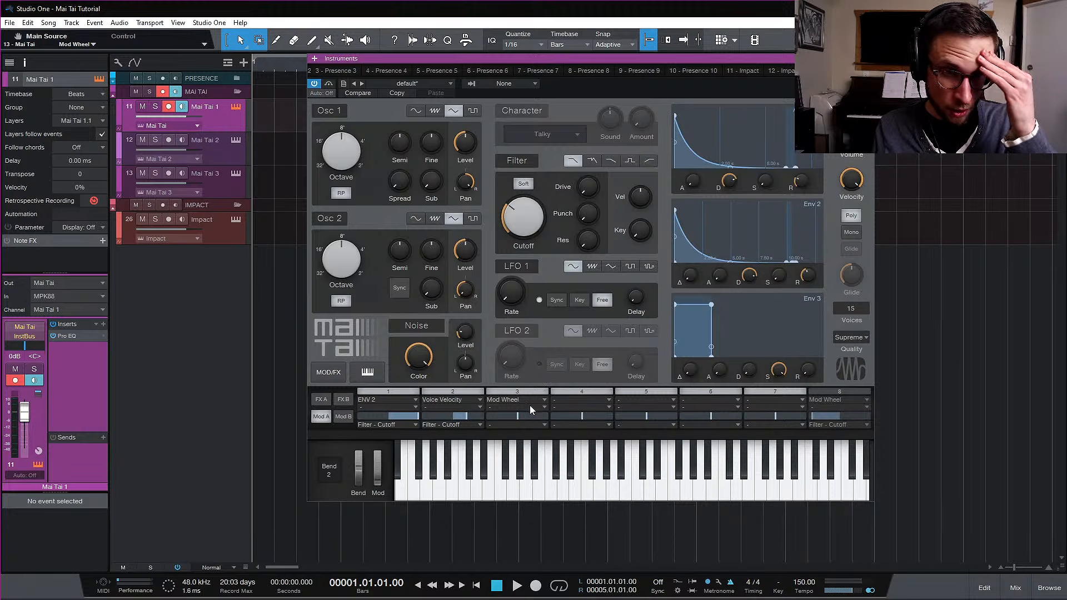
click(533, 401)
click(533, 412)
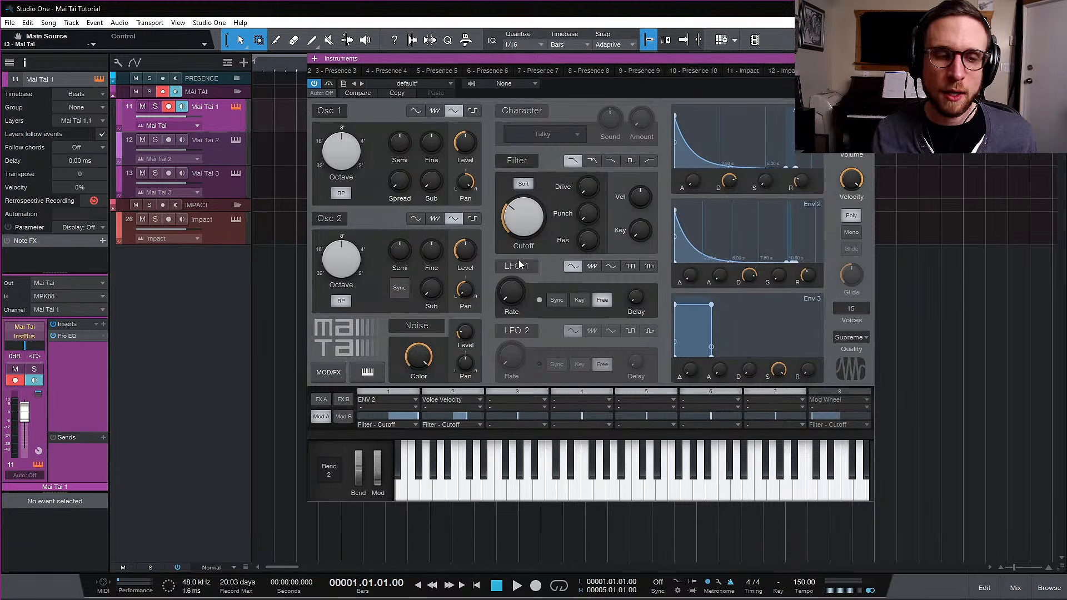
Choose LFO 1 as the source of modulation slot 3 and set the LFO 1 rate to about 2.63 Hz
click(526, 399)
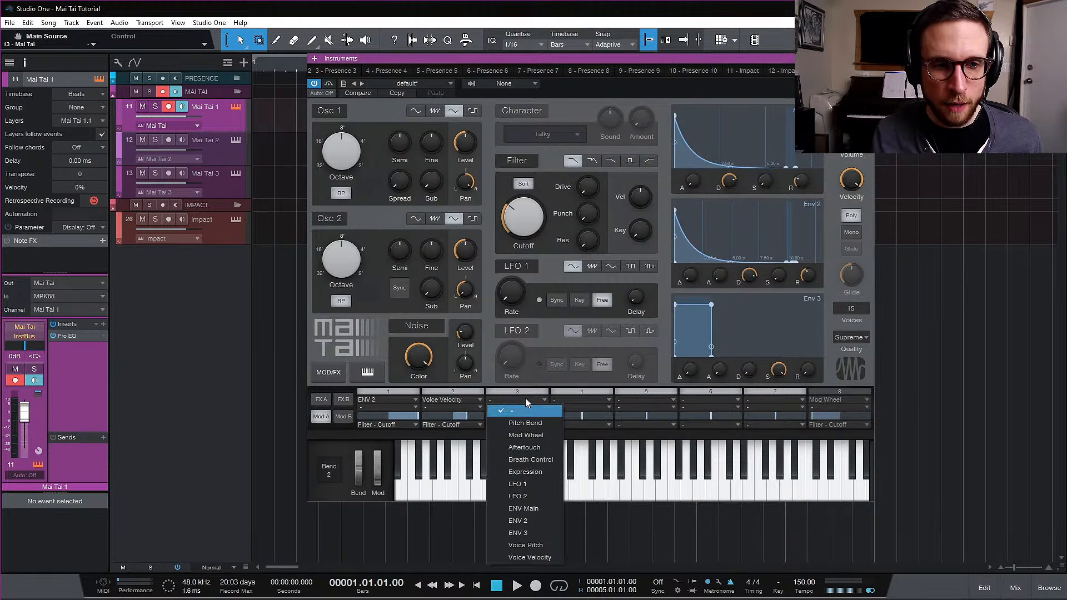
click(529, 486)
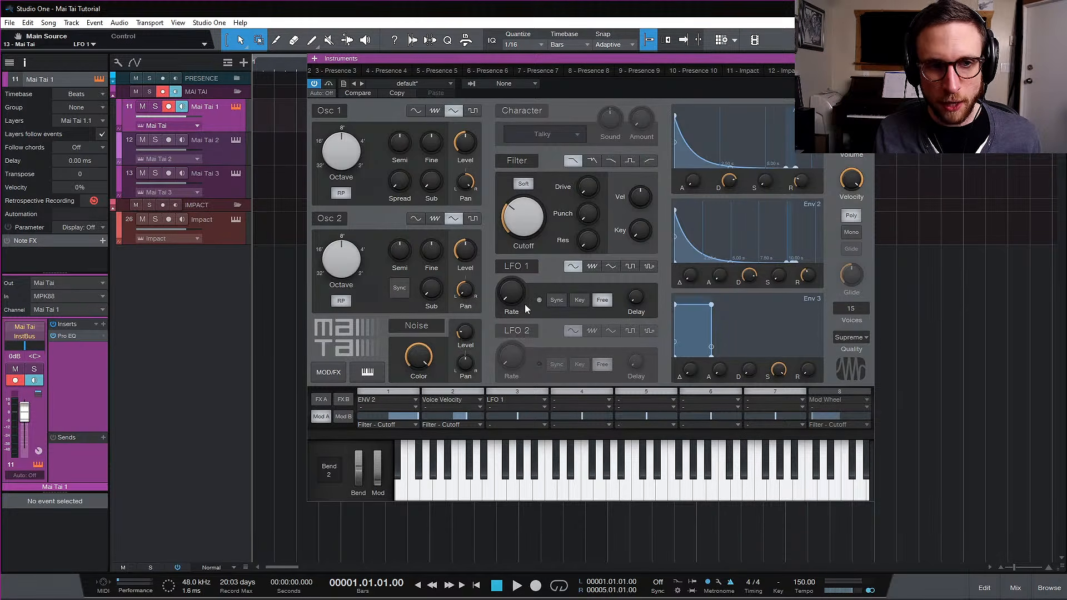
drag(524, 305, 517, 276)
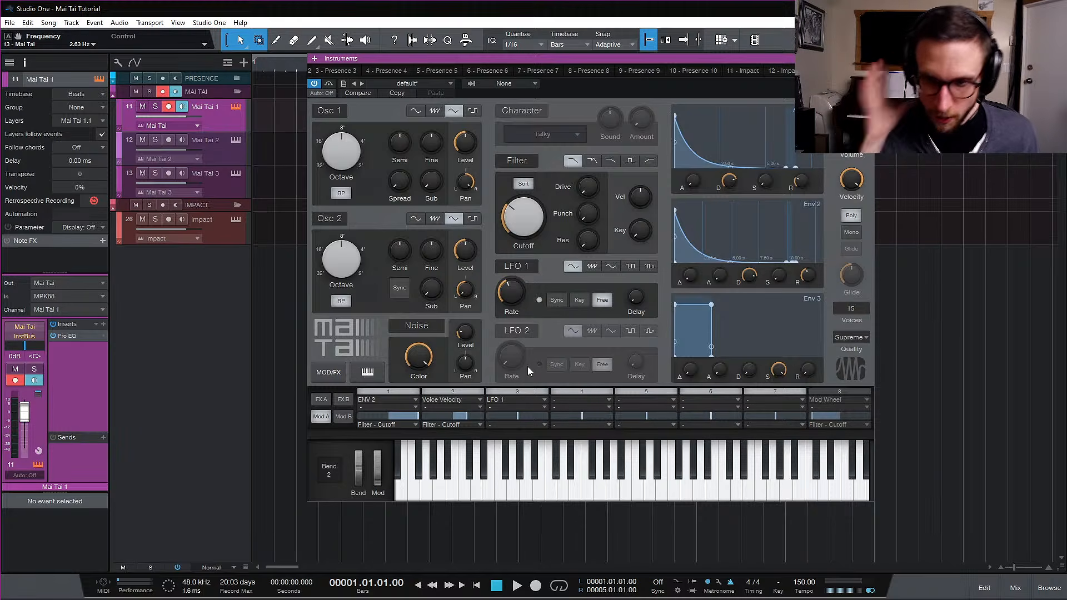
Assign OSC 1 - Pitch as the target of modulation slot 3
click(532, 424)
click(510, 424)
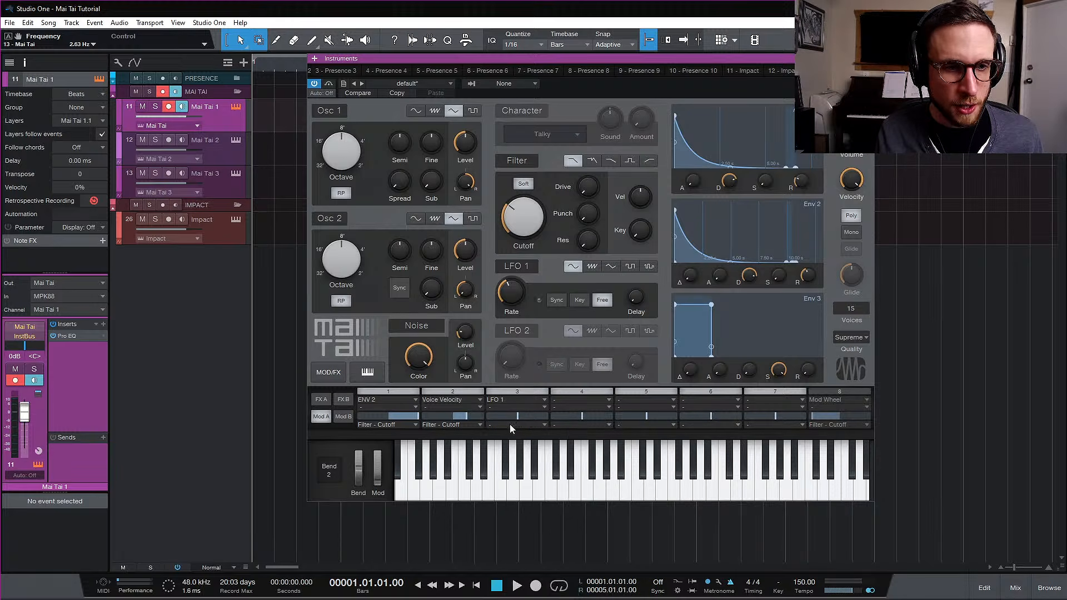
click(509, 425)
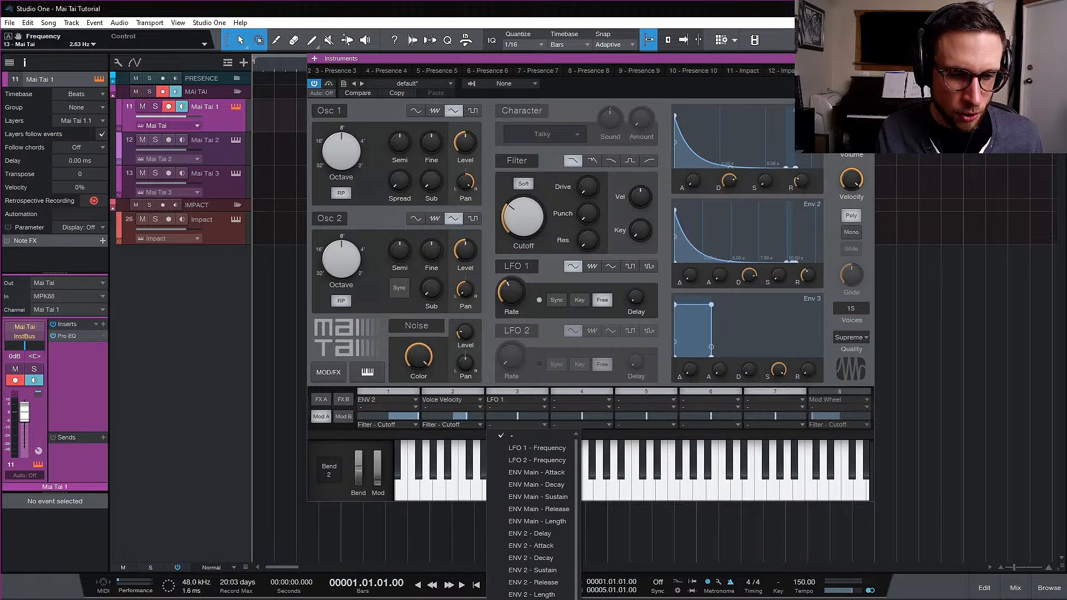
click(534, 599)
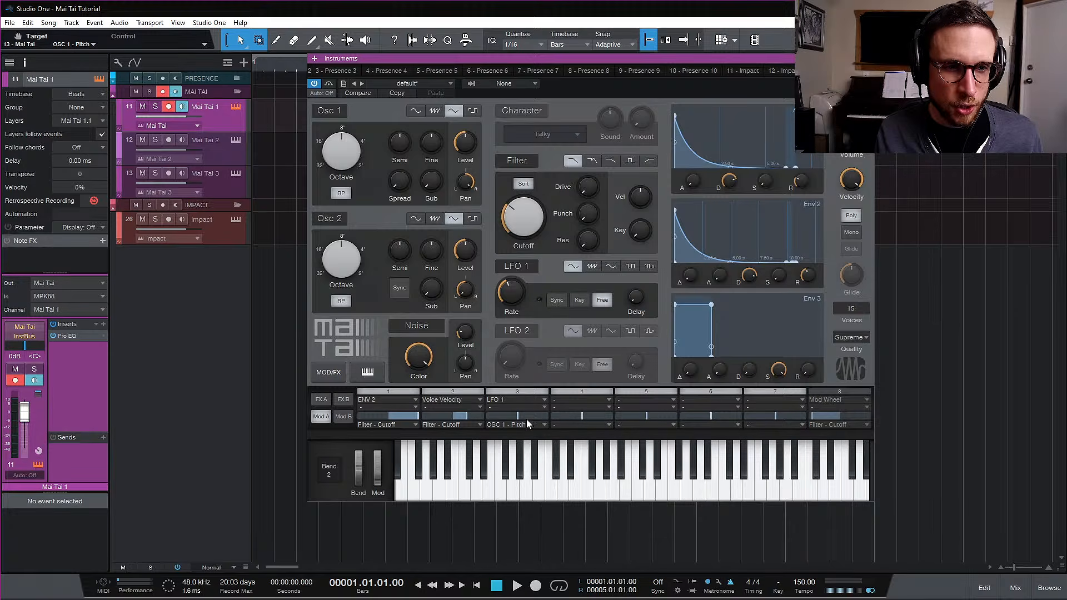
Raise the LFO 1-to-pitch amount in modulation slot 3 to 61.5% and set the Osc 1 pan to R50
drag(522, 416, 543, 418)
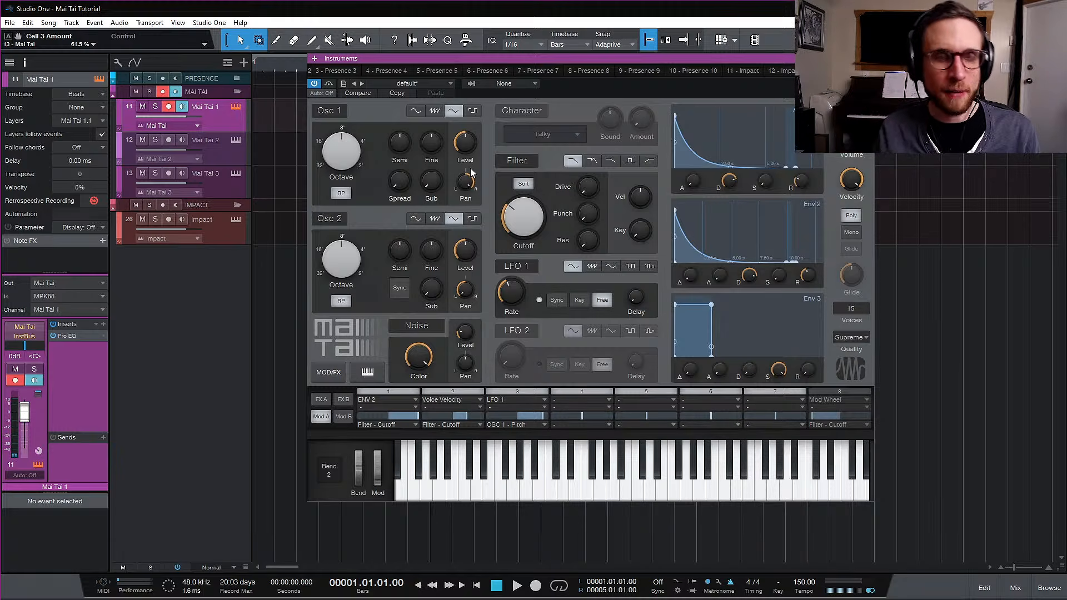
double_click(463, 183)
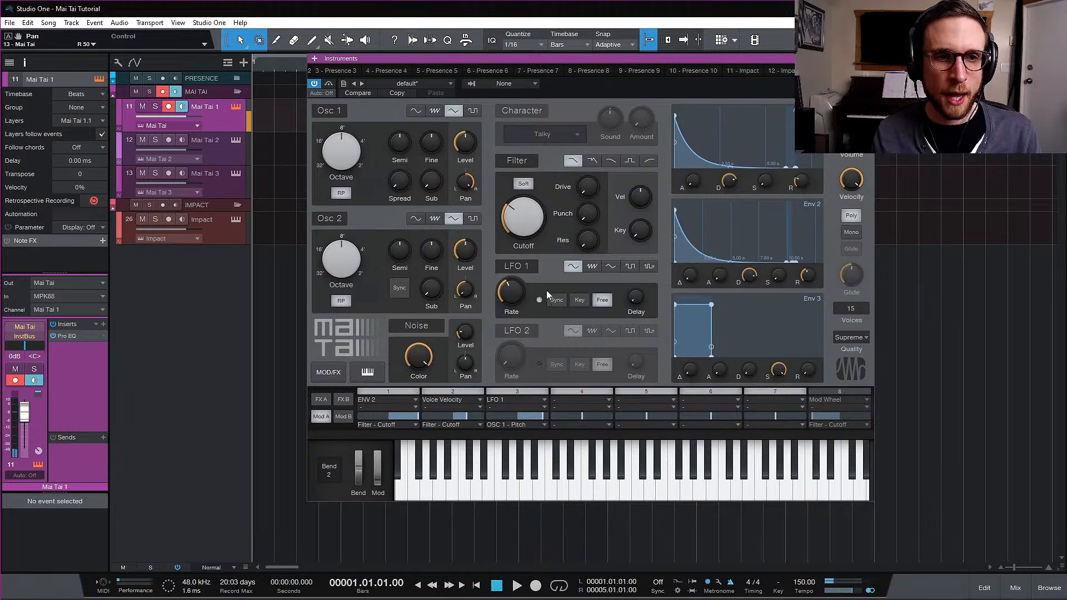
Audition the saw, triangle, square and sample/hold shapes on LFO 1, ending back on sine
click(596, 269)
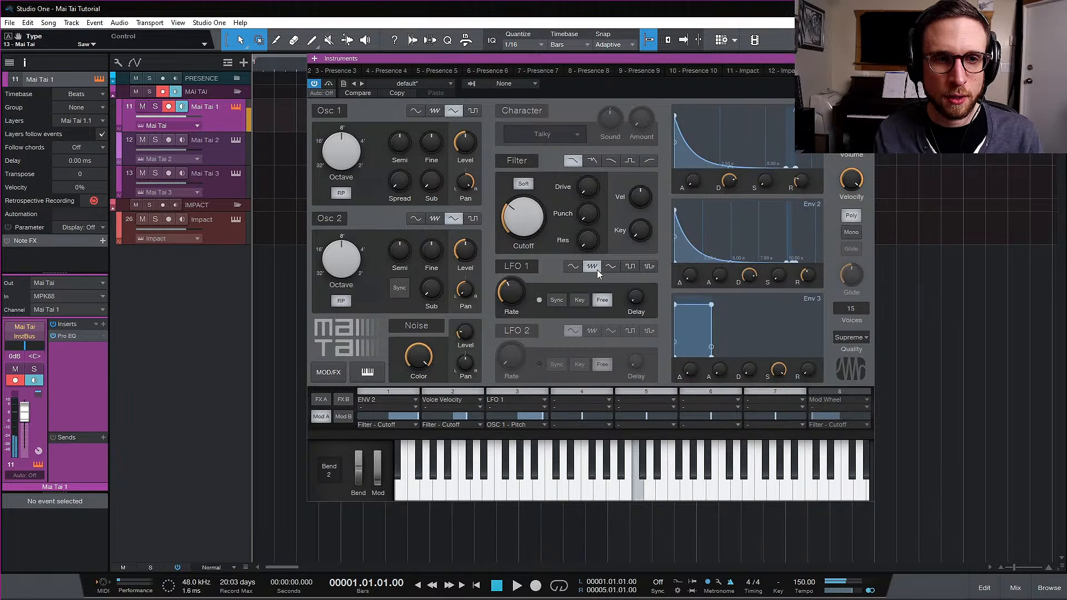
click(611, 269)
click(629, 269)
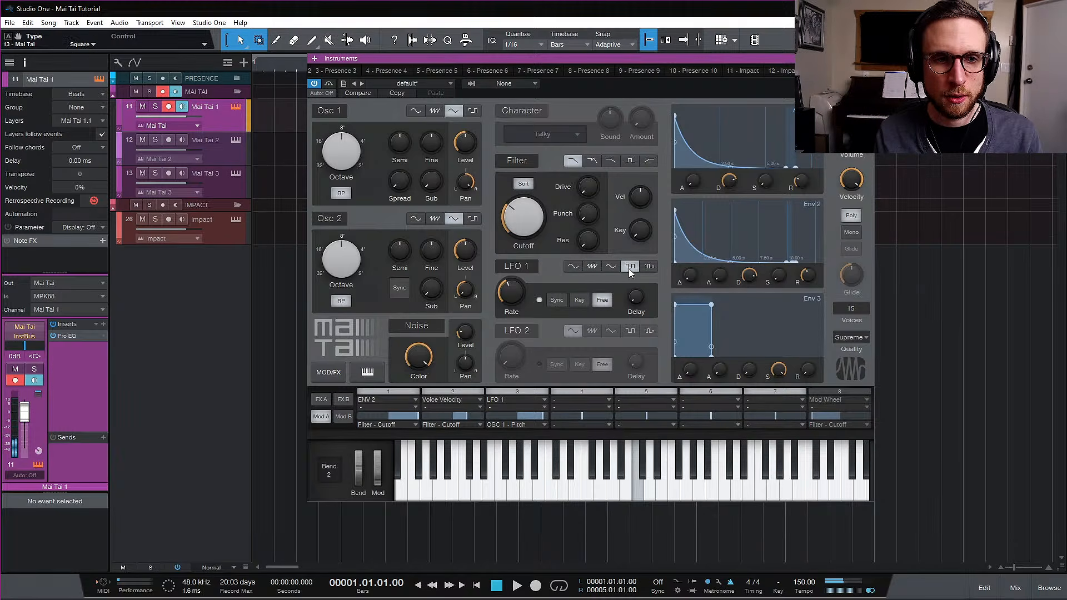
click(649, 269)
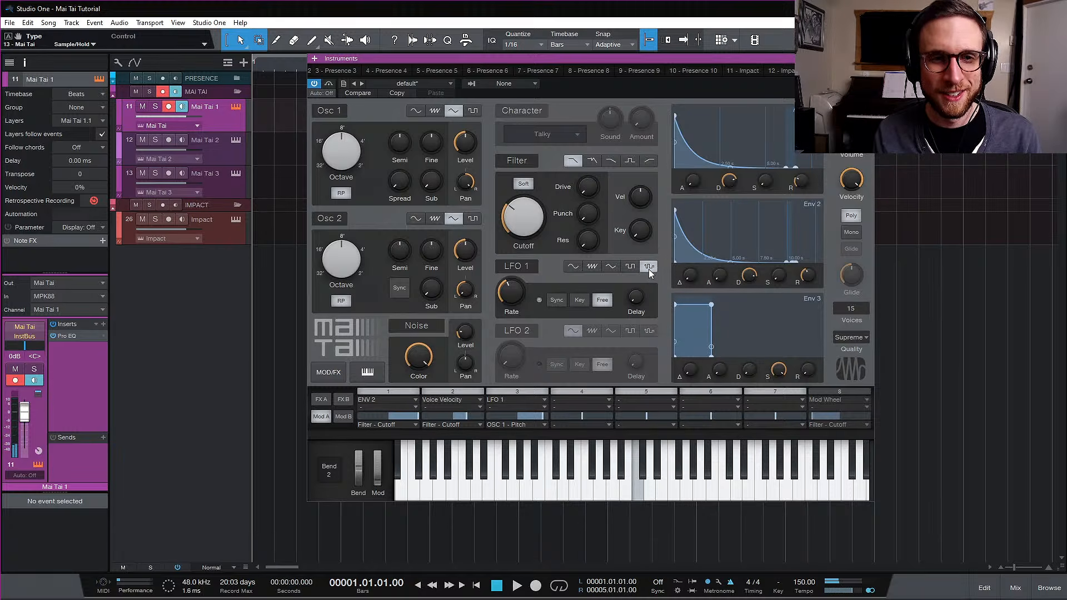
click(578, 268)
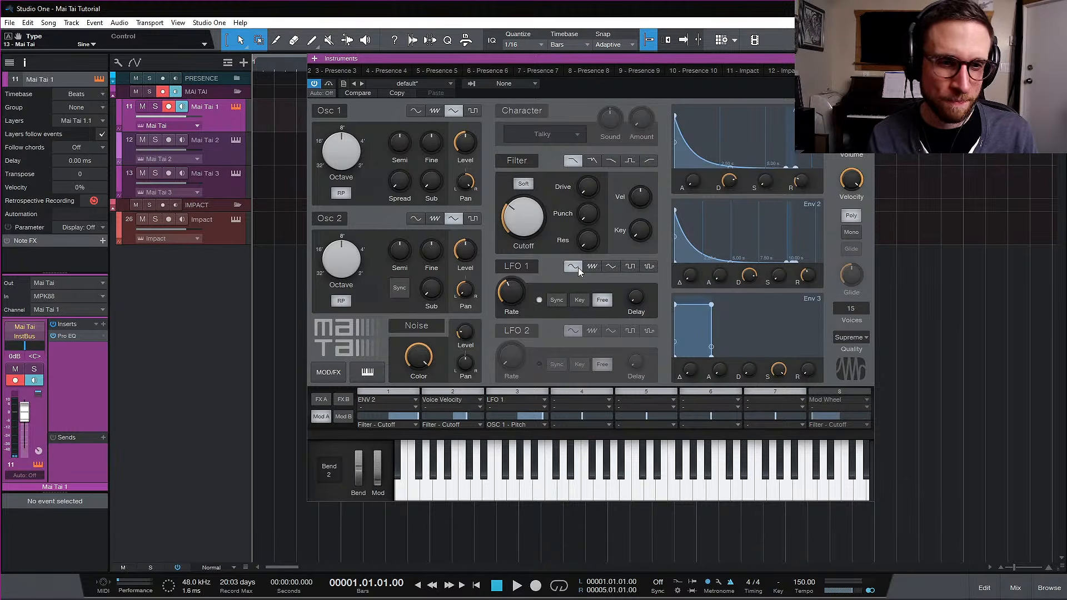
In modulation slot 4, route LFO 1 to OSC 2 - Pitch
click(582, 400)
click(598, 482)
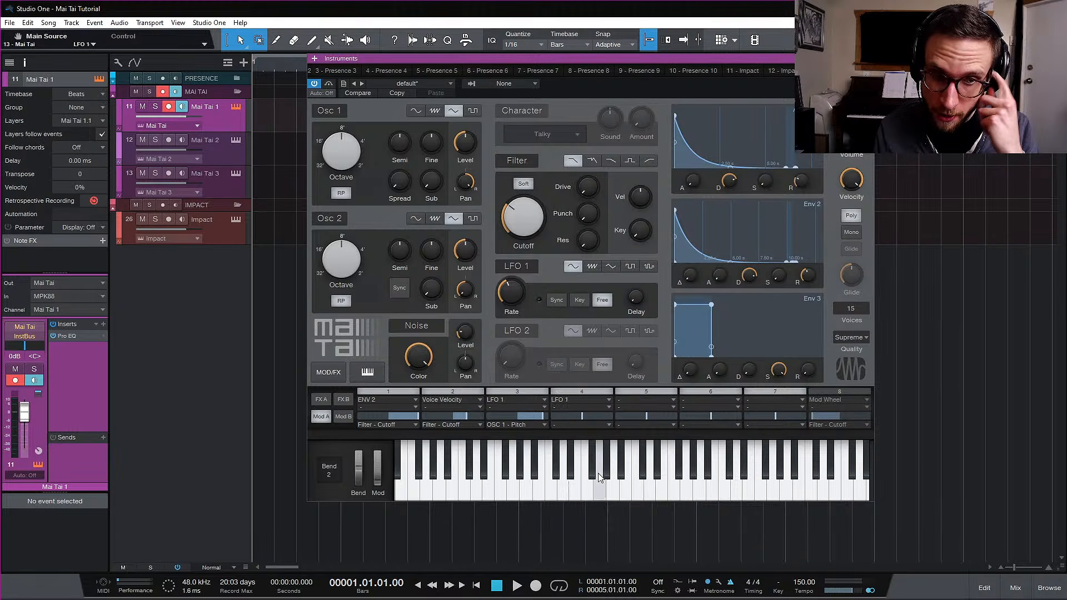
click(592, 426)
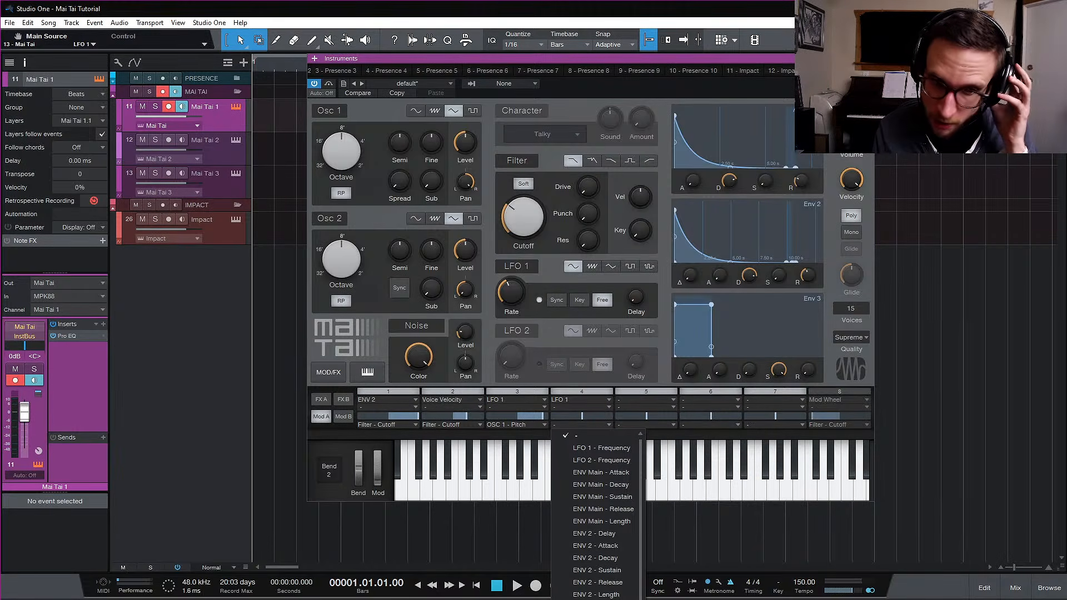
scroll(598, 514, down, 1)
click(601, 598)
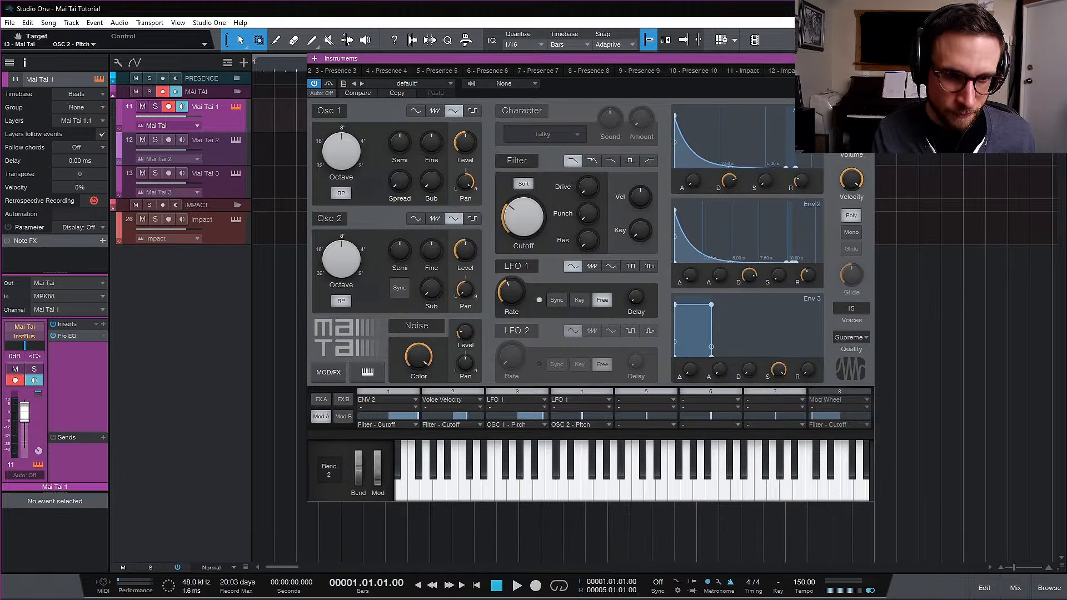
Set slight pitch modulation amounts in slots 3 and 4, with 0.8% in slot 3, and the LFO 1 rate to about 5.19 Hz
click(585, 417)
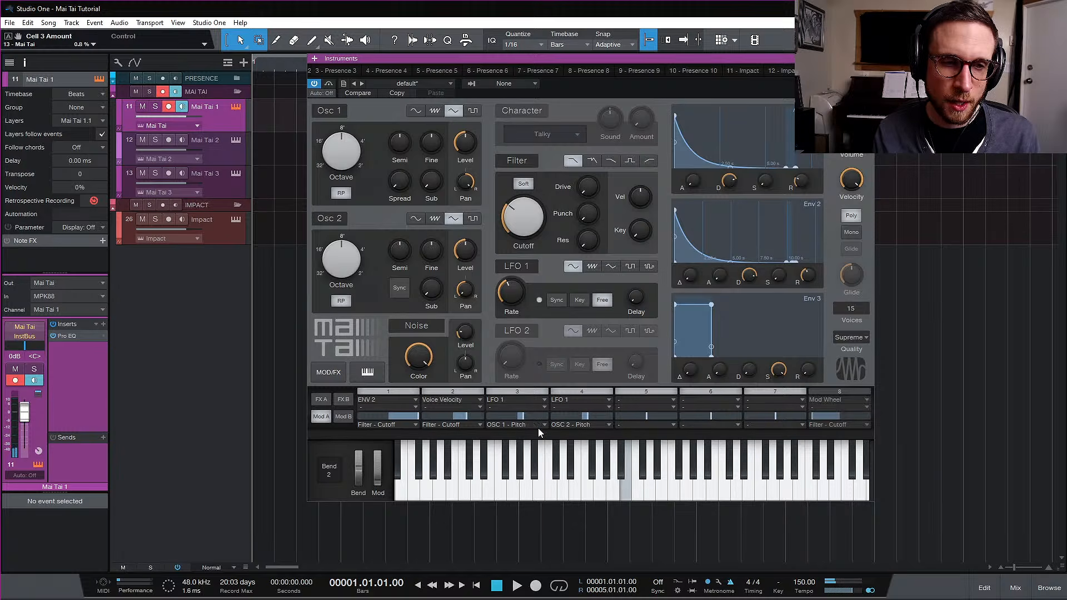
mouse_move(512, 295)
mouse_move(512, 295)
mouse_down()
mouse_move(512, 277)
mouse_move(512, 292)
mouse_up()
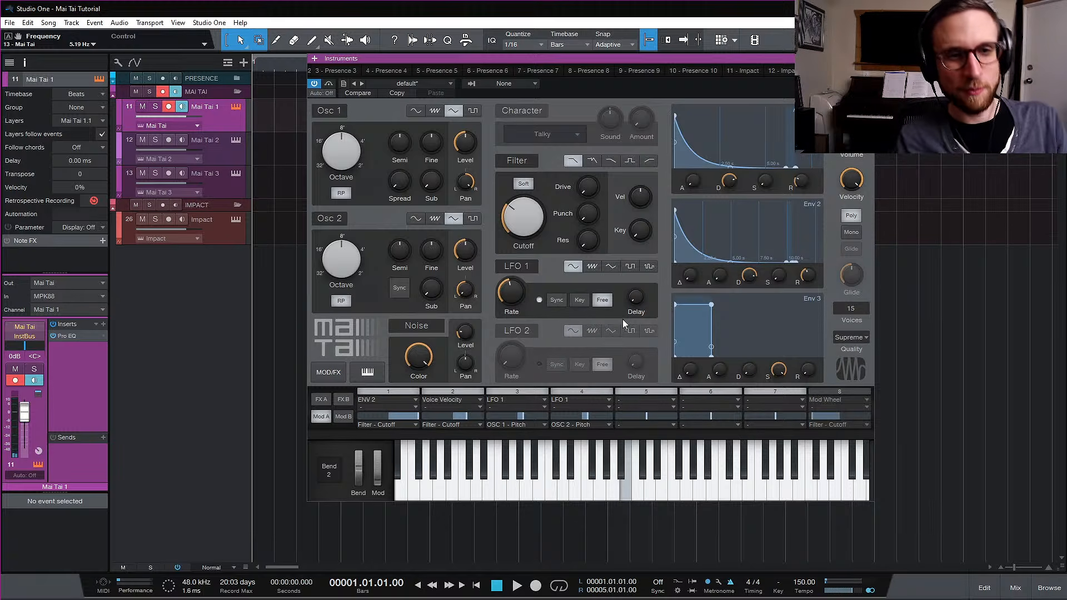
Set Mod Wheel as the secondary source of modulation slots 3 and 4
click(532, 406)
click(538, 440)
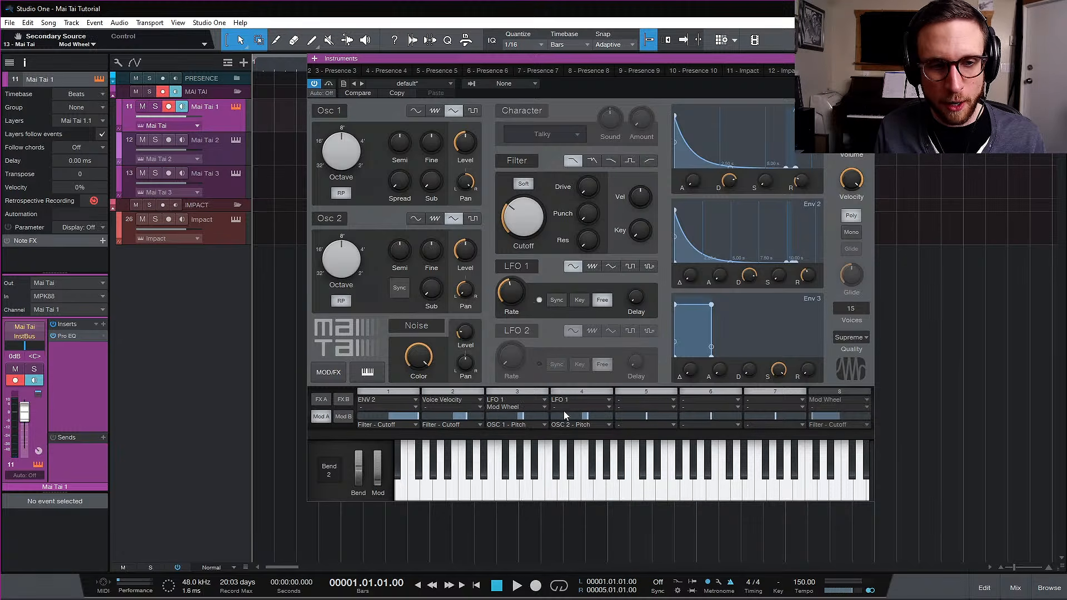
click(563, 408)
click(579, 441)
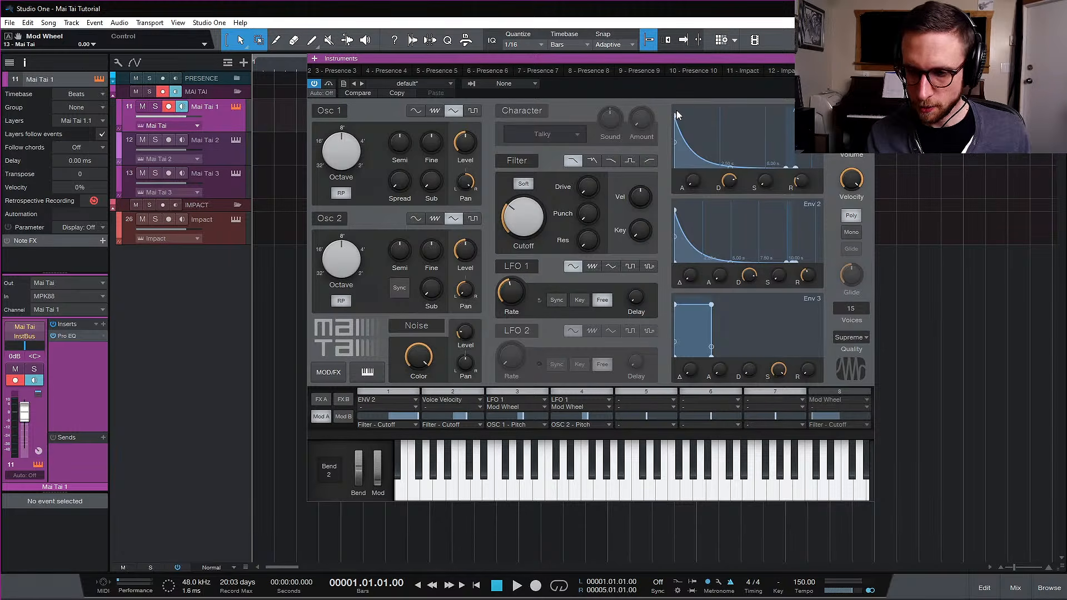
Close the Mai Tai instrument window, and briefly show and hide the mixer
drag(573, 58, 621, 80)
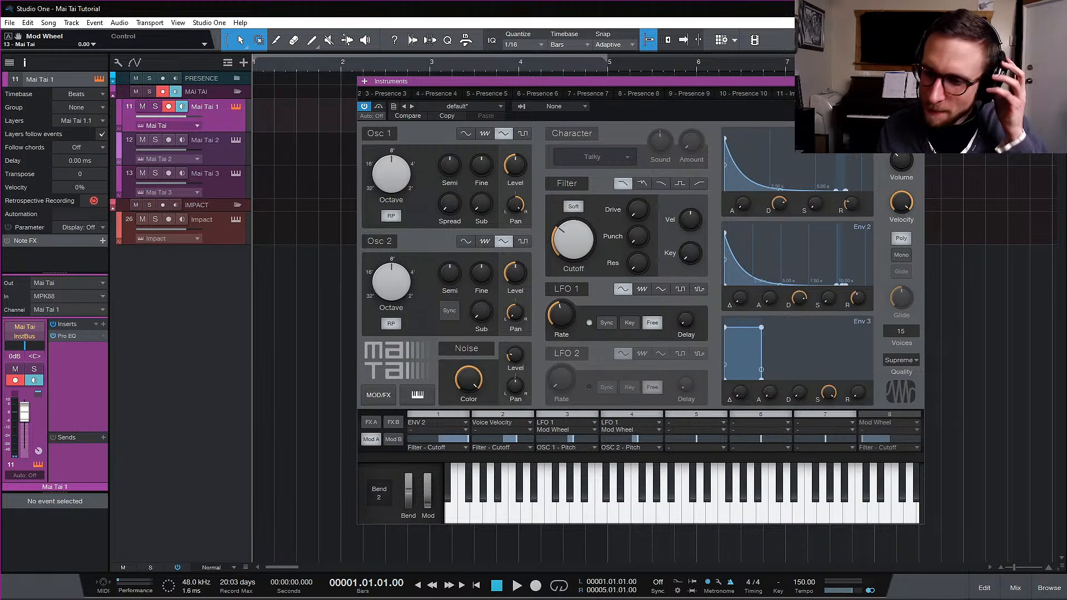
click(918, 82)
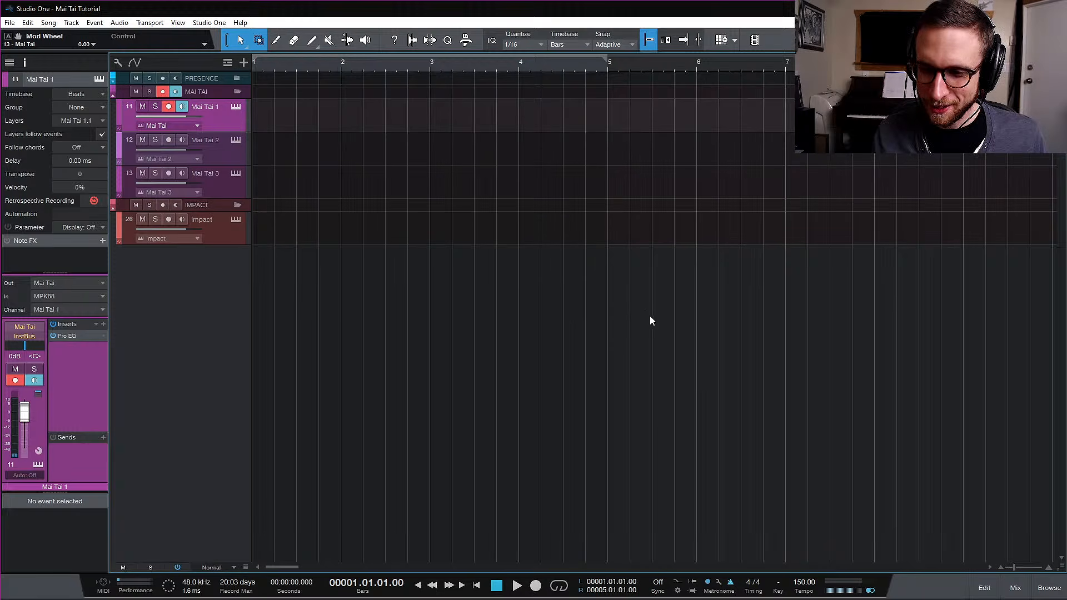
click(1015, 588)
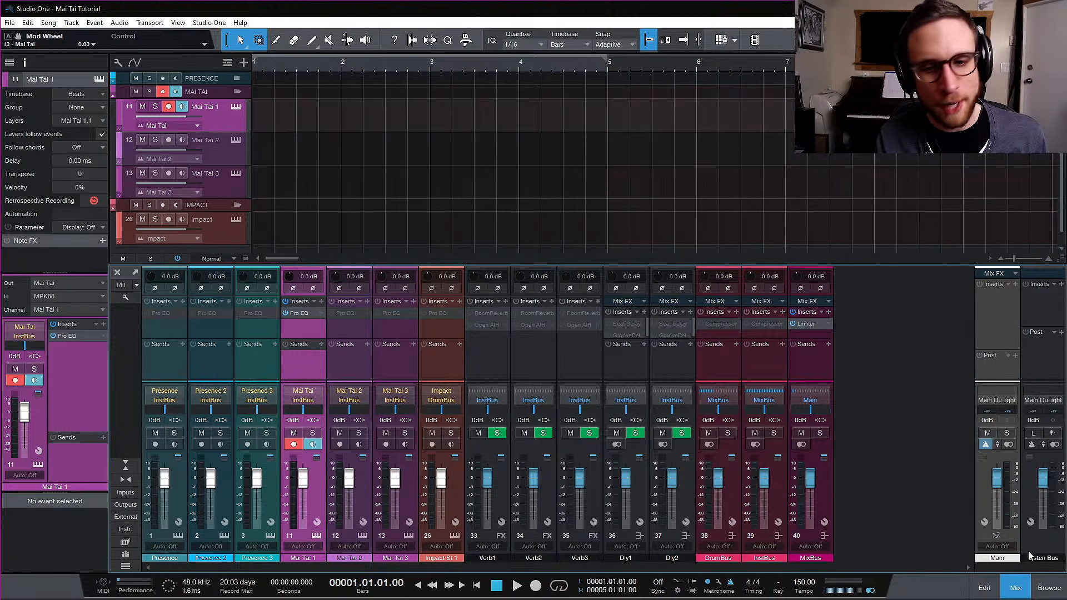
click(1021, 587)
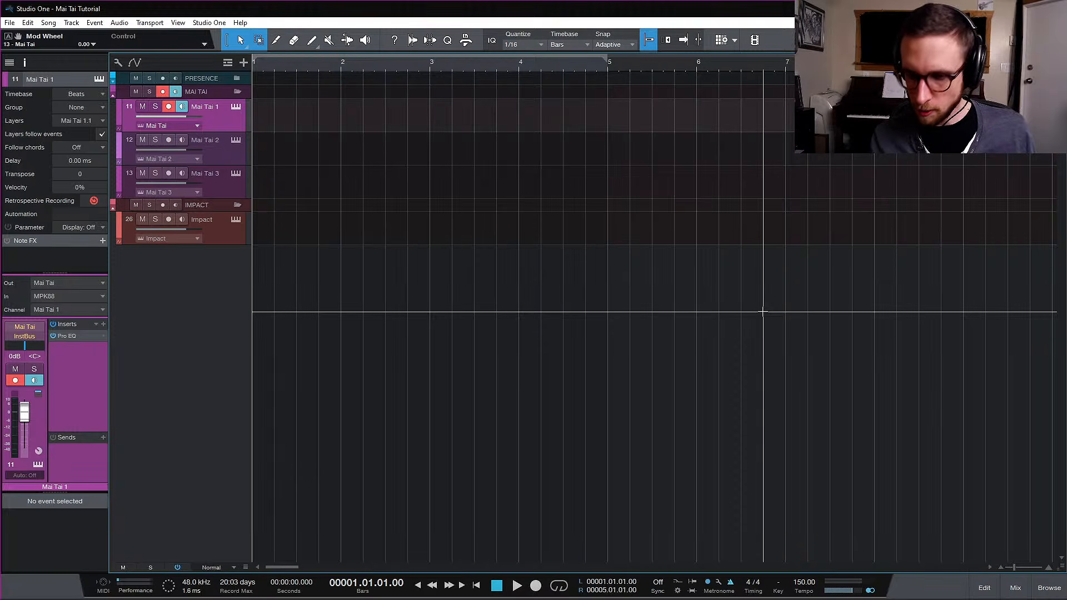
Open the recent song Cats in the Bave V2, continuing past the Gullfoss license notice
click(10, 22)
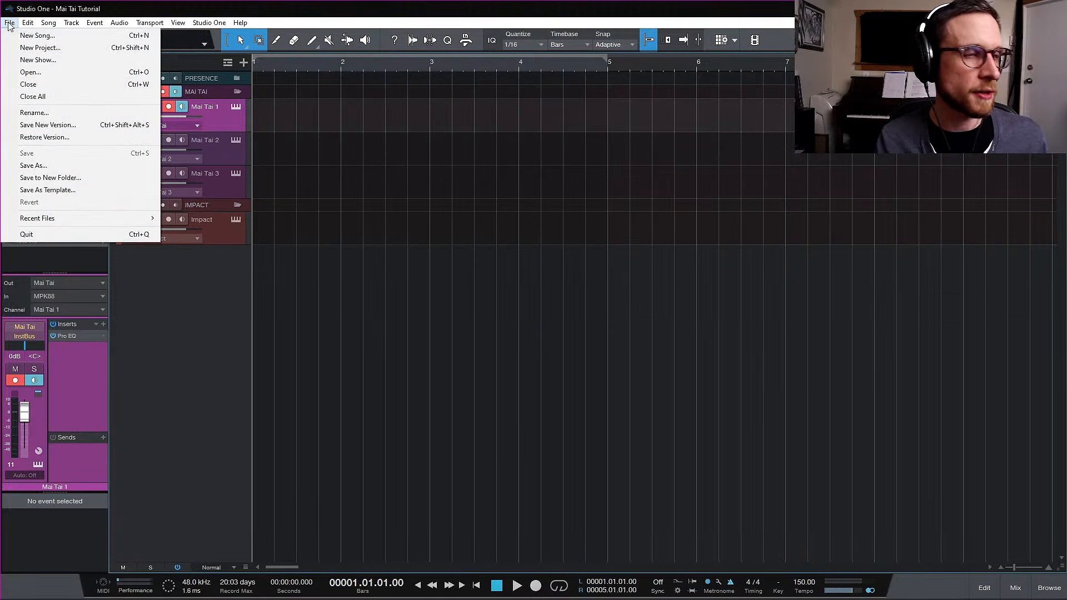
mouse_move(28, 23)
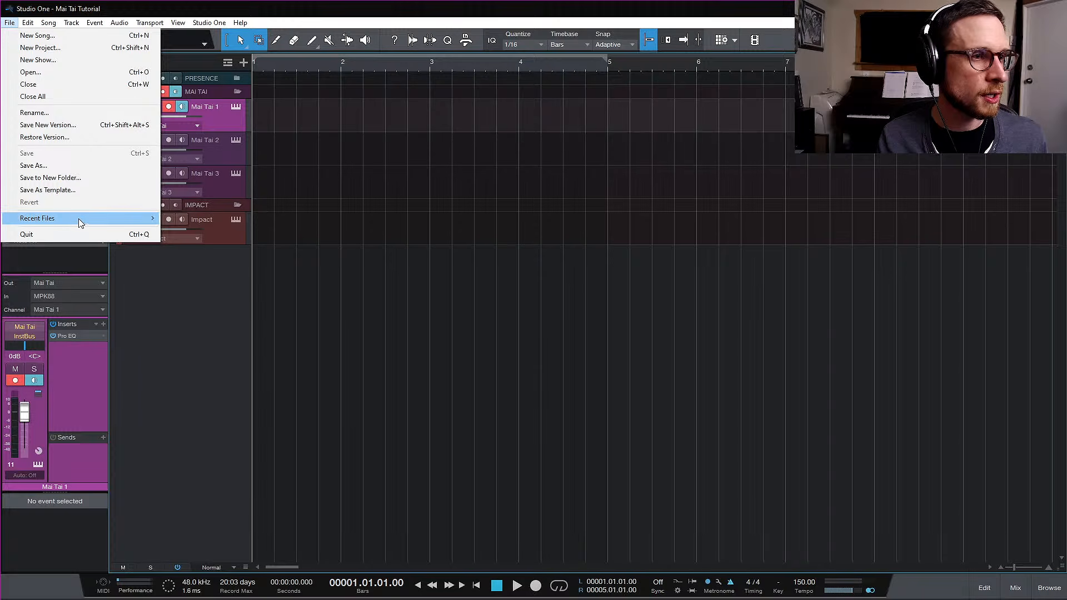
mouse_move(83, 219)
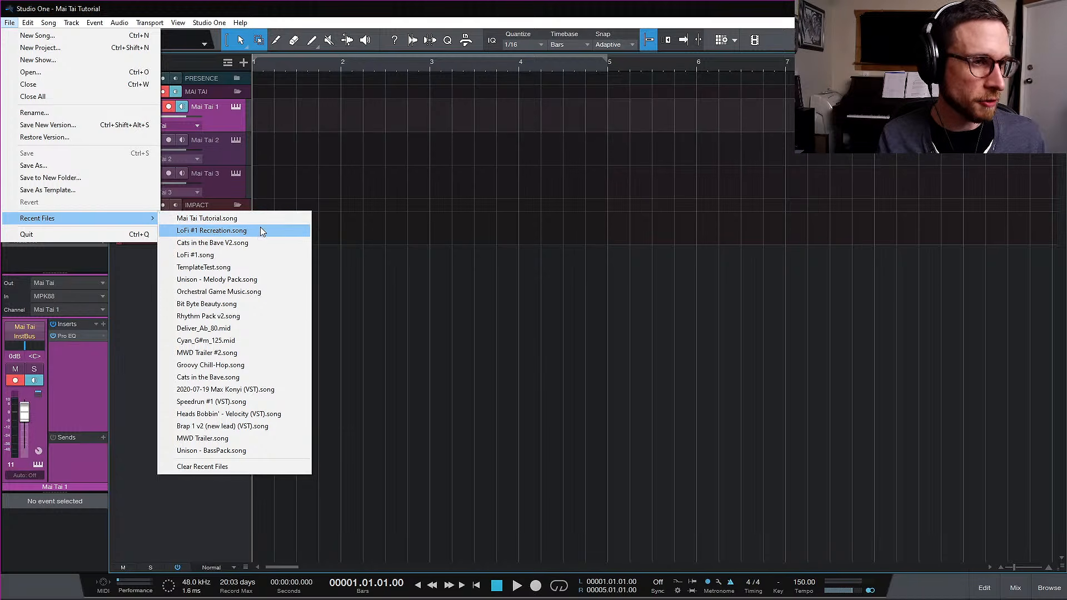
click(264, 250)
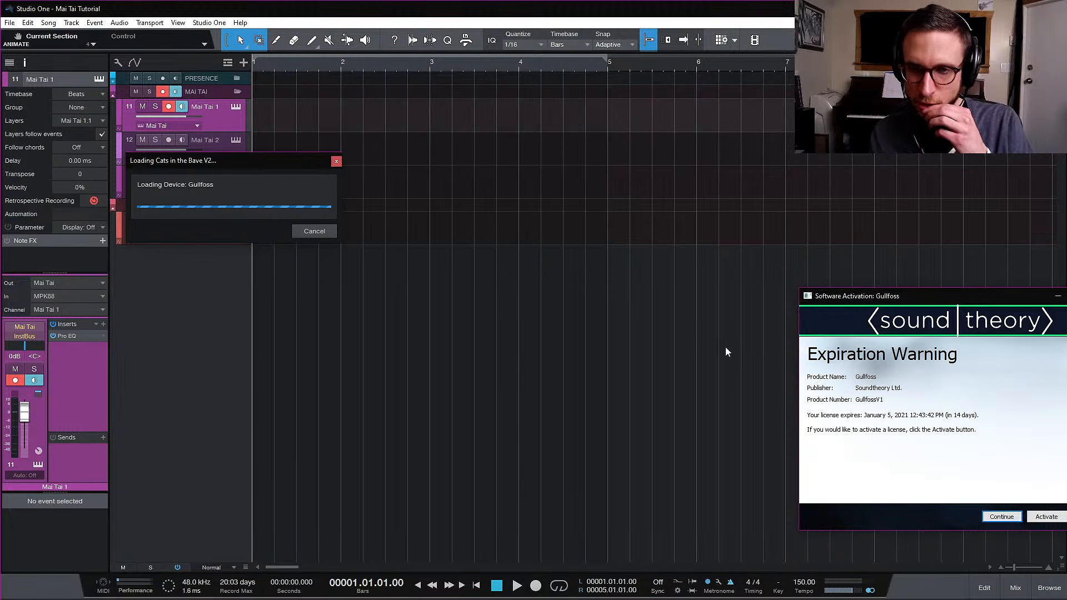
click(1015, 516)
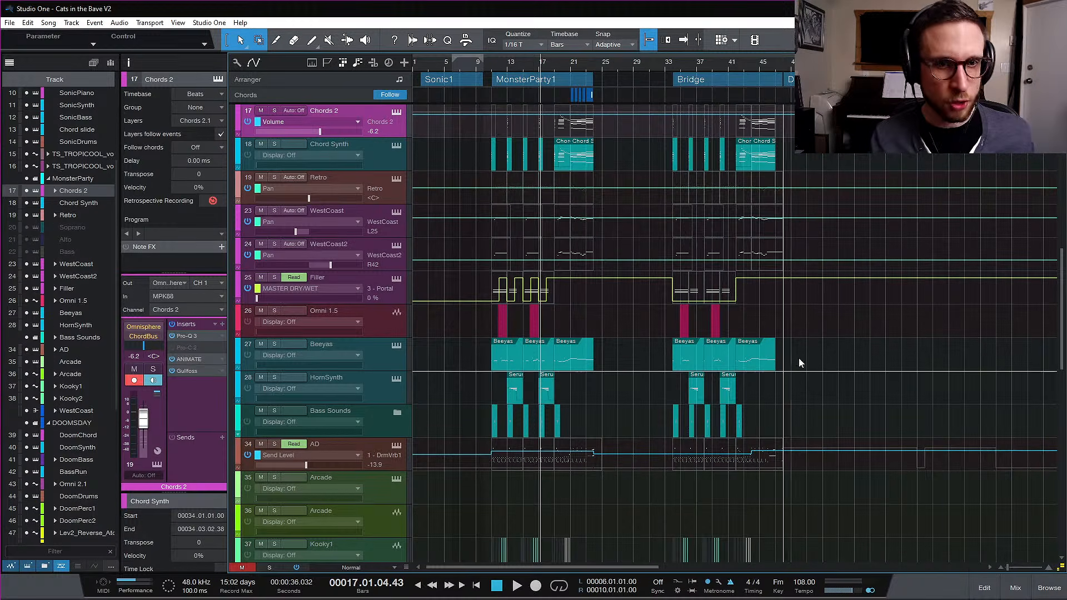
Hide the automation display on the tracks and look over the song's track arrangement
key(a)
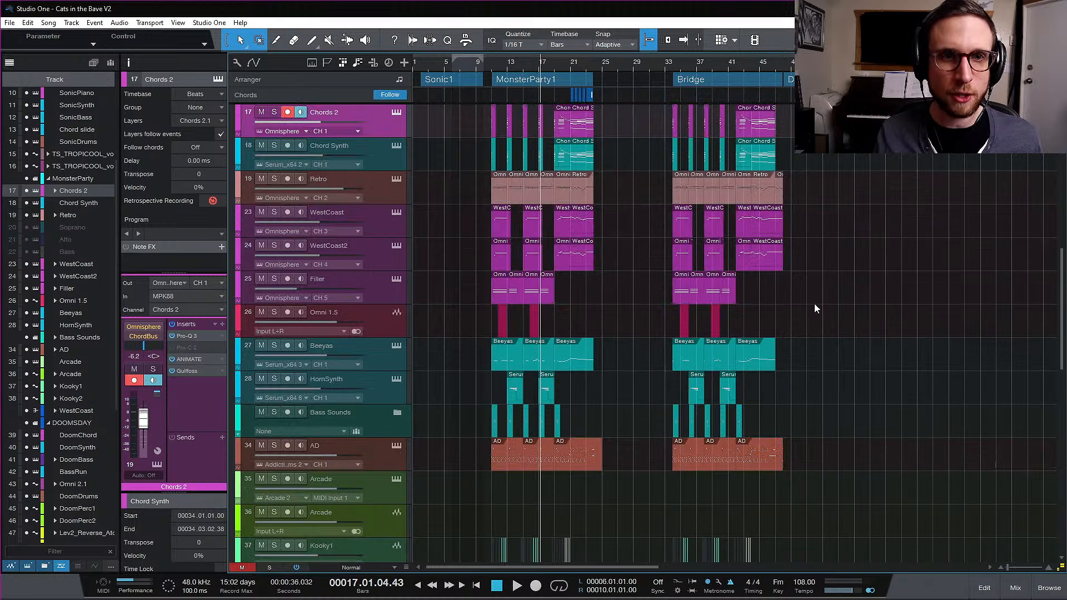
scroll(798, 329, up, 1)
scroll(796, 327, up, 10)
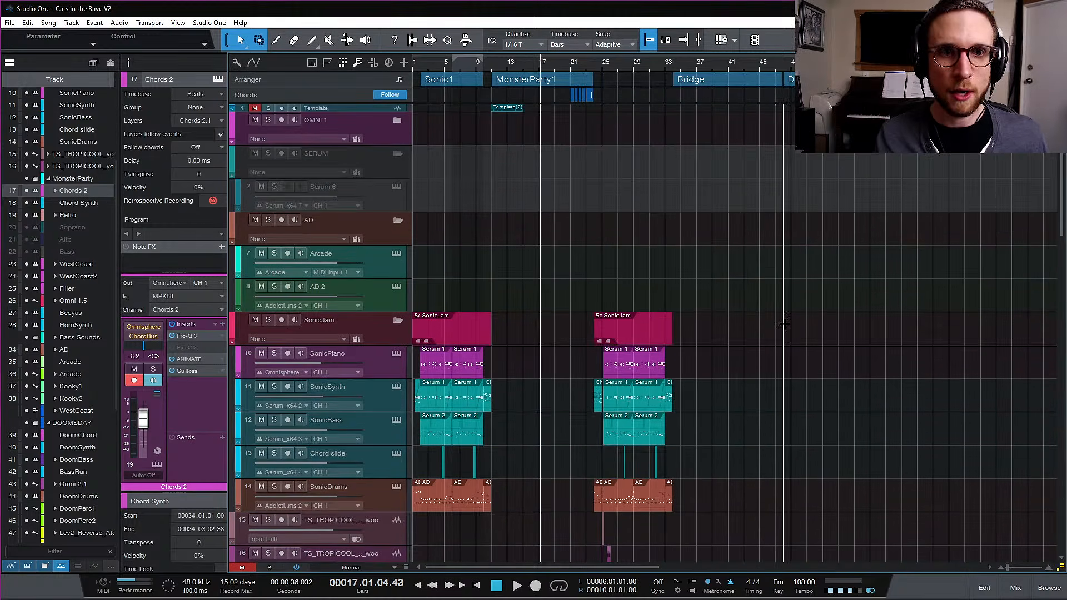
scroll(784, 322, down, 10)
scroll(792, 330, down, 4)
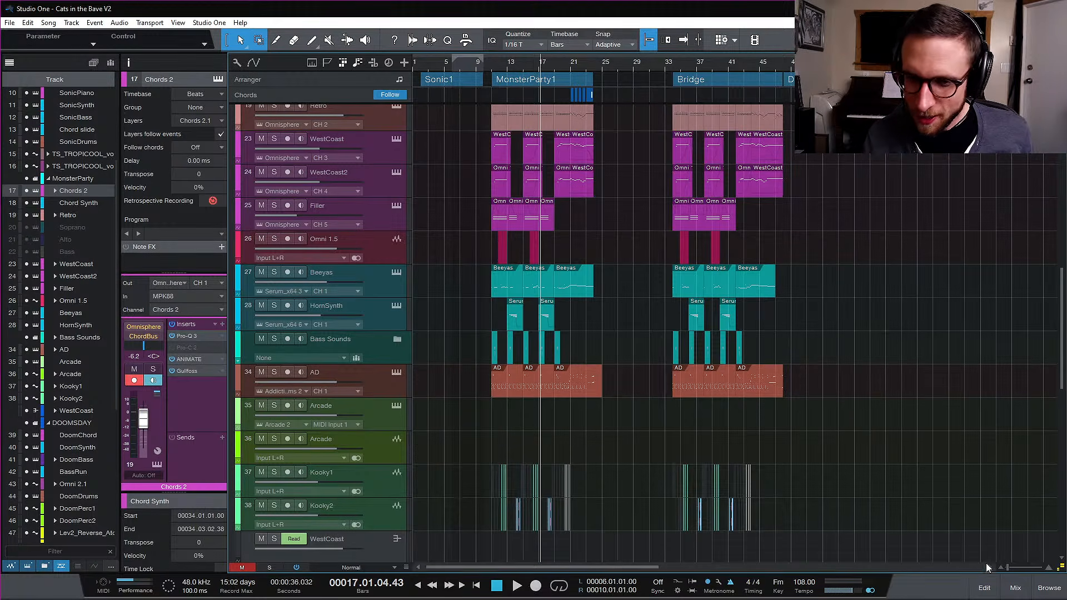
Set the audio device block size to 1024 samples and apply the options
key(ctrl+comma)
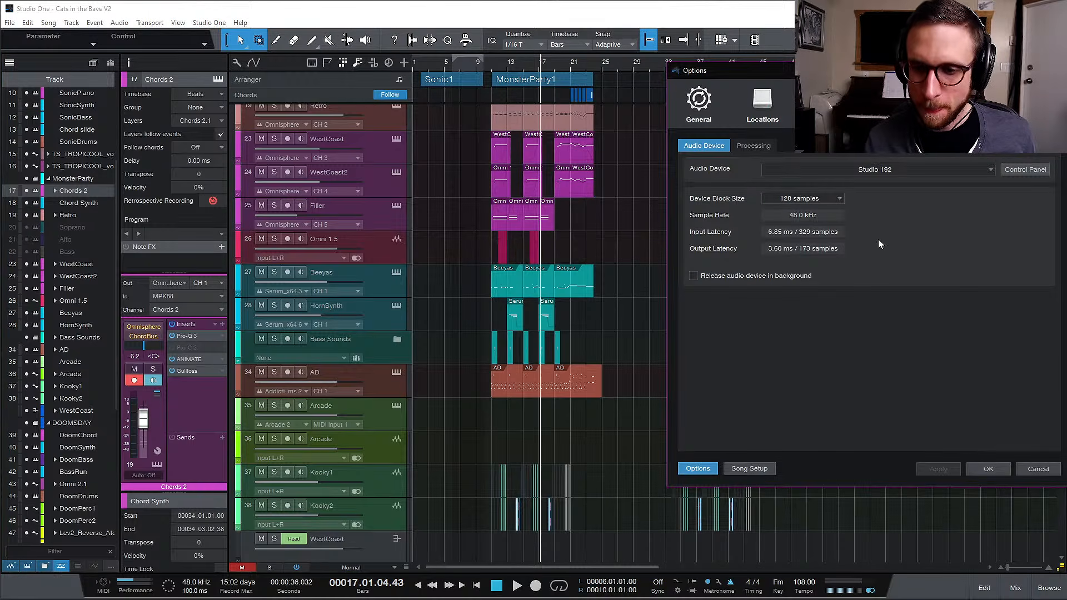
click(794, 198)
click(810, 284)
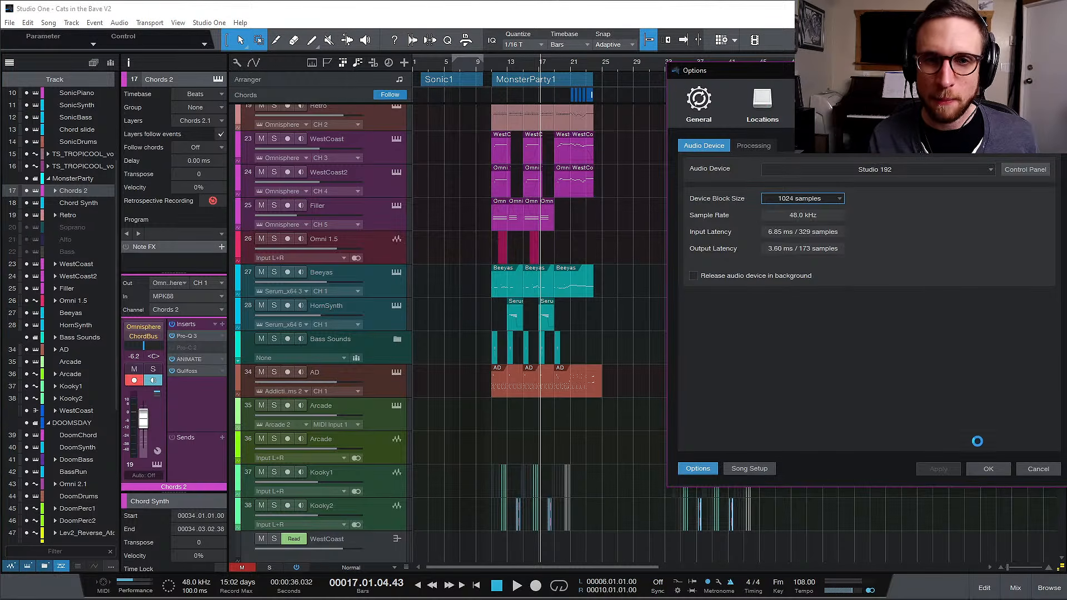
click(994, 470)
Return the playhead to the start of the song and look over the SonicJam and MonsterParty tracks
scroll(872, 384, up, 10)
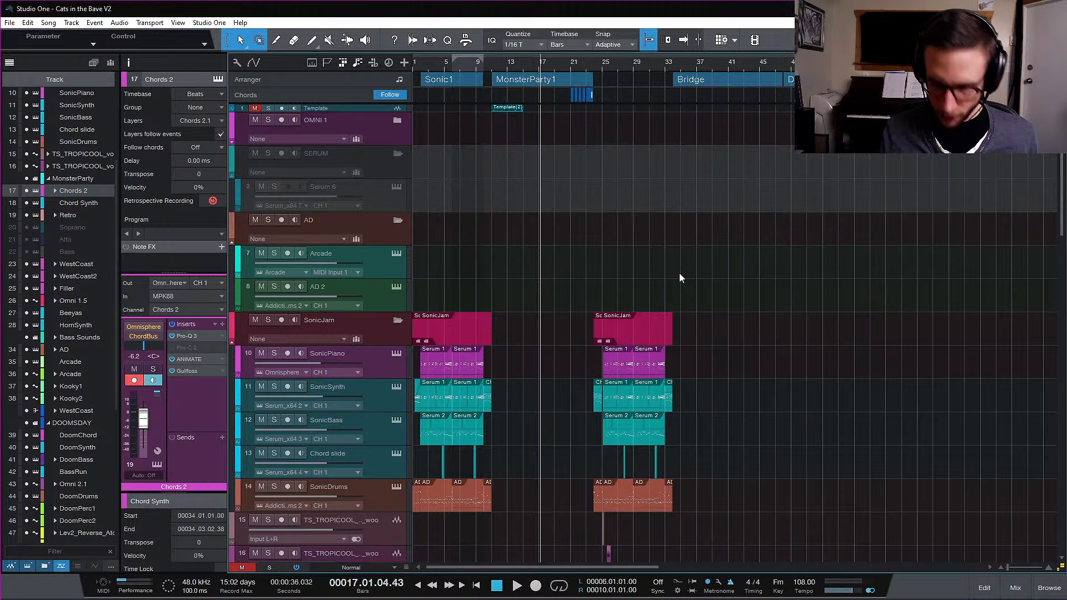
key(comma)
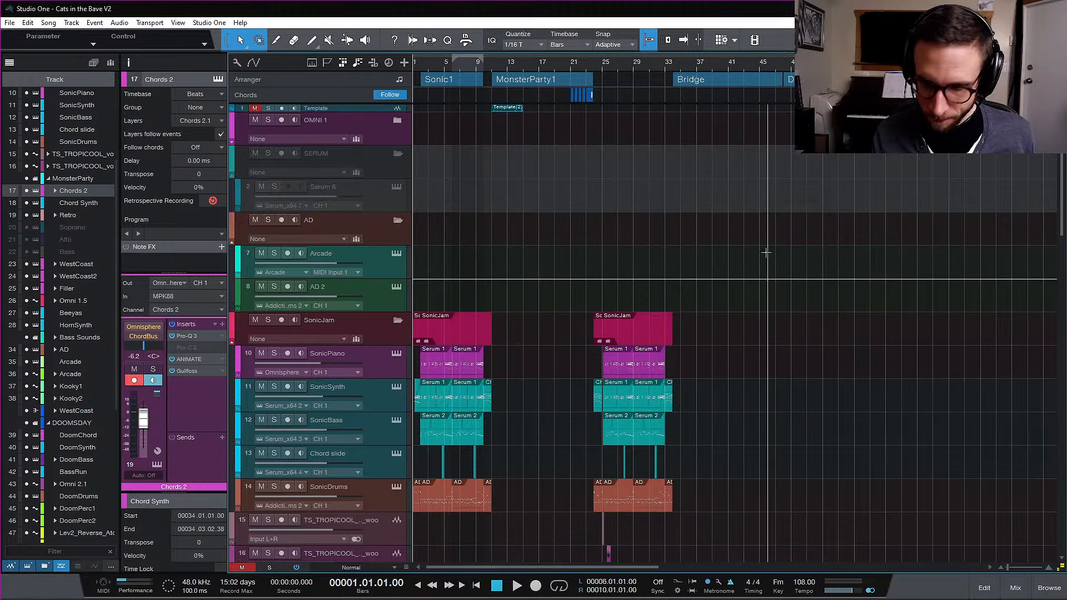
scroll(766, 253, down, 12)
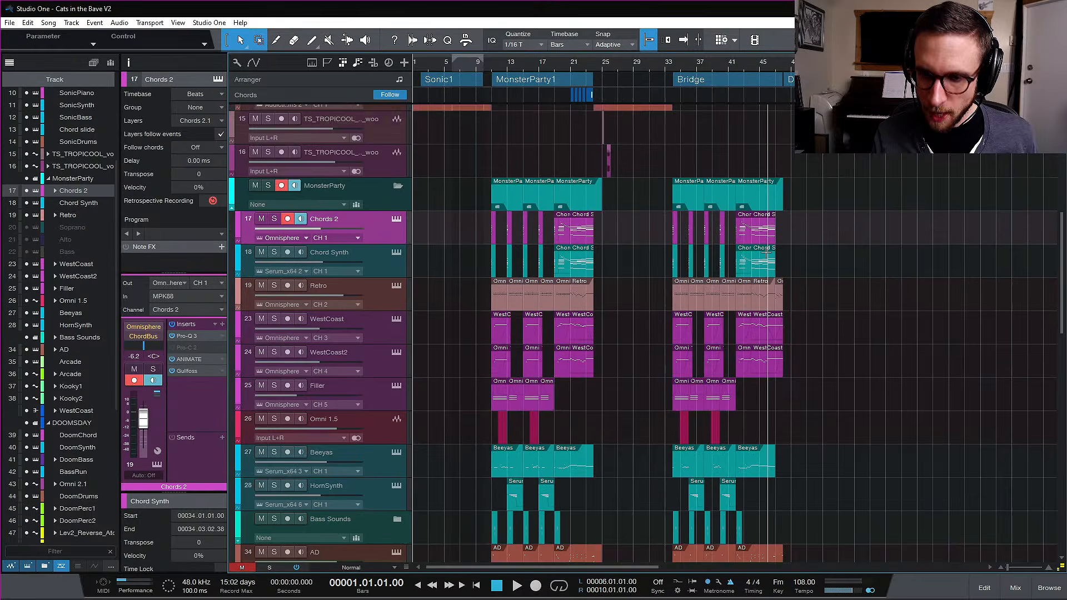
scroll(766, 252, down, 1)
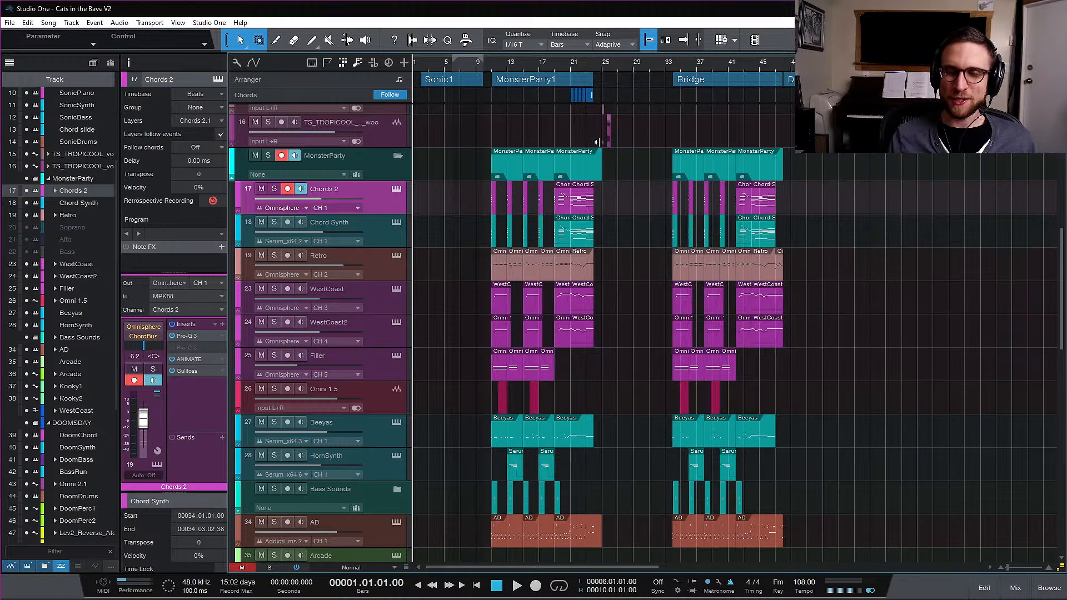
scroll(499, 146, up, 10)
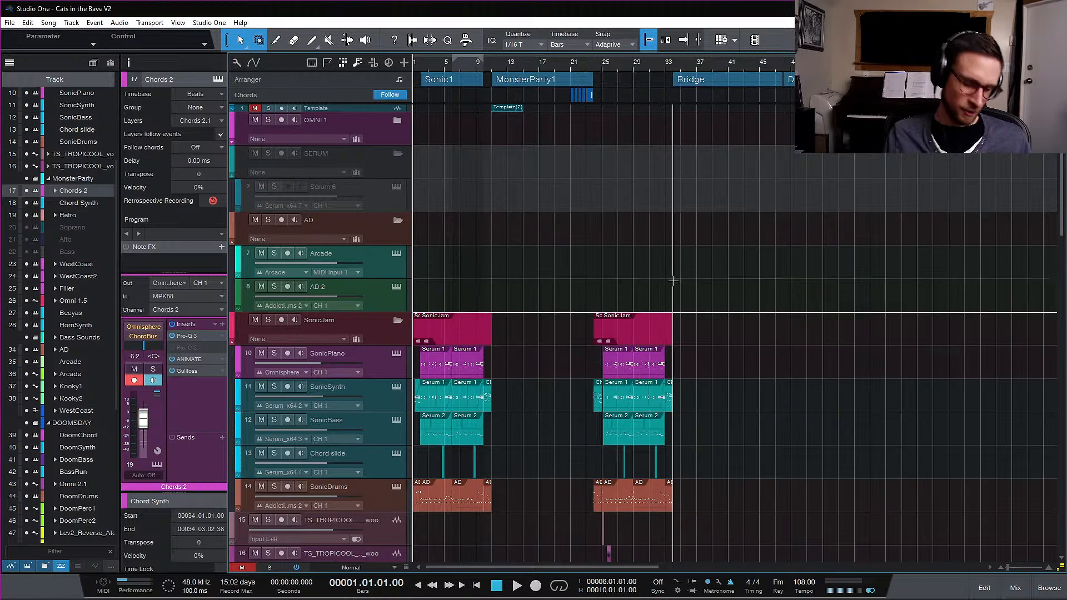
scroll(673, 282, down, 2)
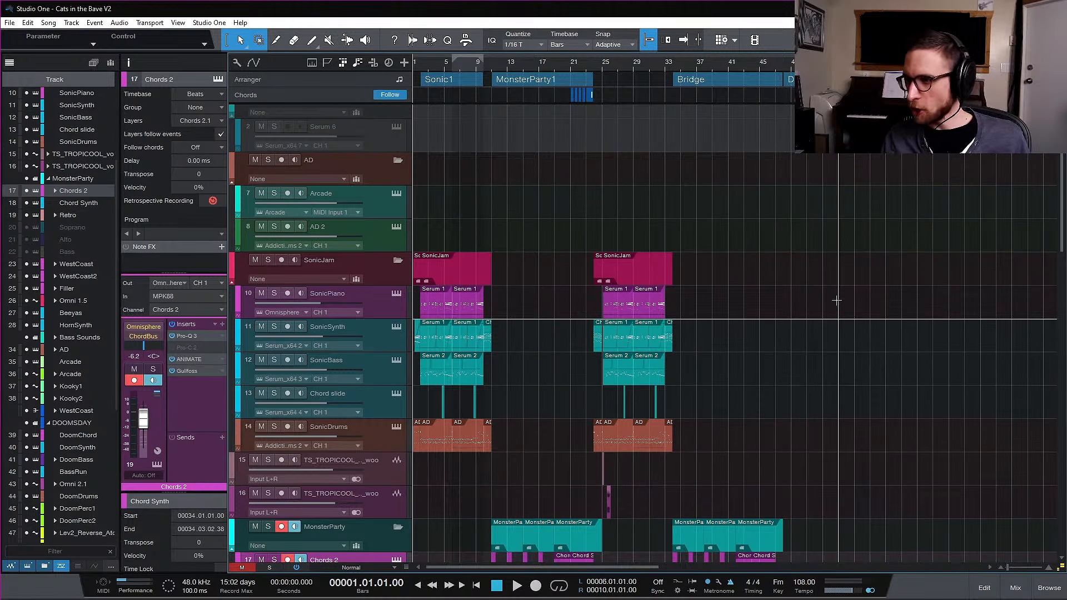
Enlarge the arrangement around the Sonic1 section and hide the track list and inspector
key(e)
key(e)
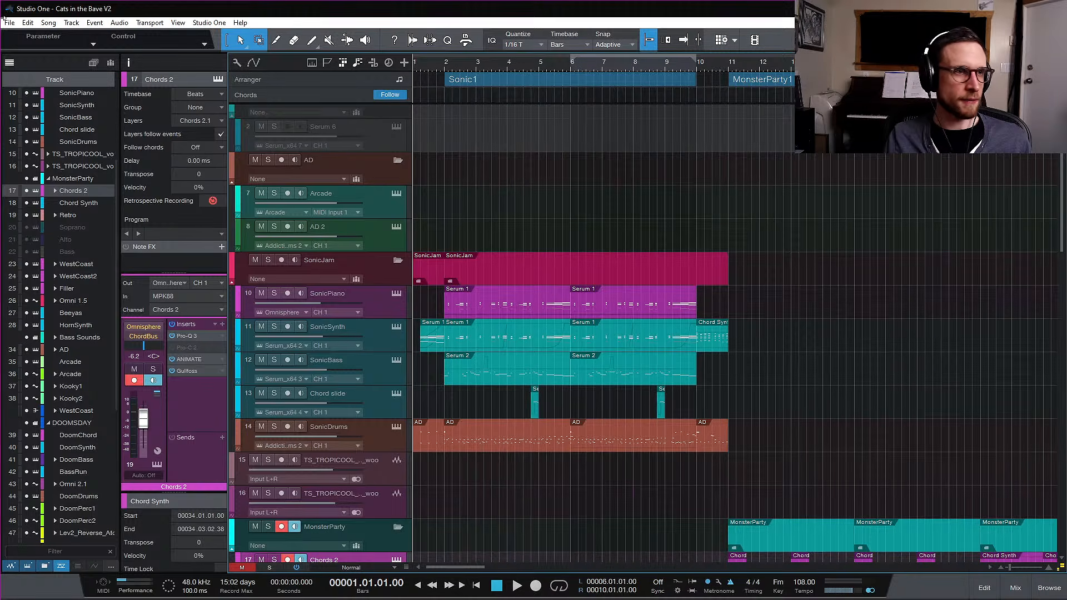
click(9, 62)
click(26, 63)
scroll(556, 356, down, 4)
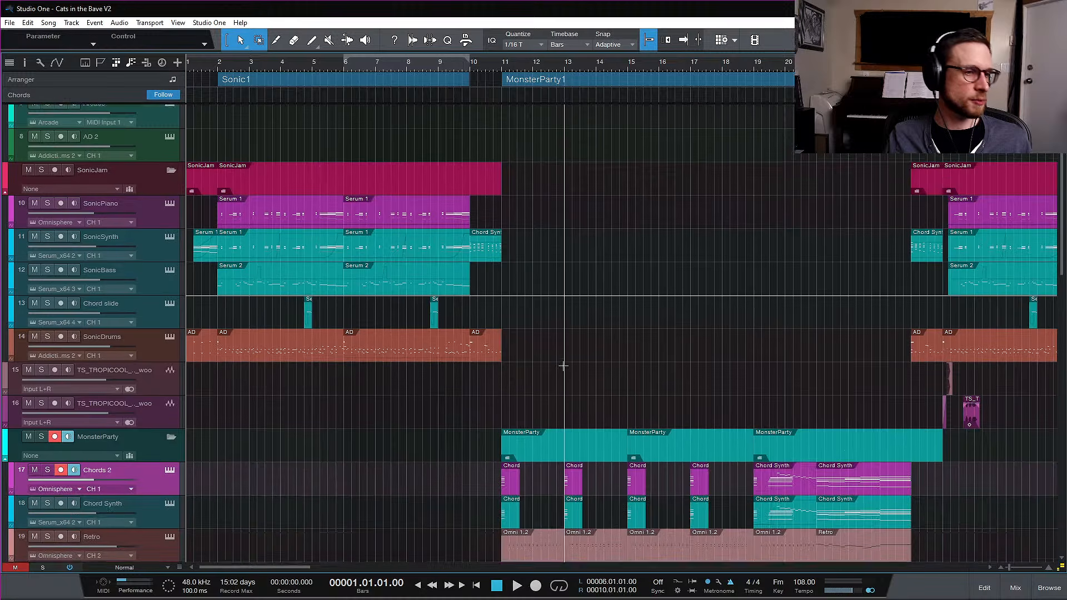
Select the SonicDrums track, then bypass the Sonarworks insert on the Listen Bus and reset the bus volume to 0 dB
click(158, 322)
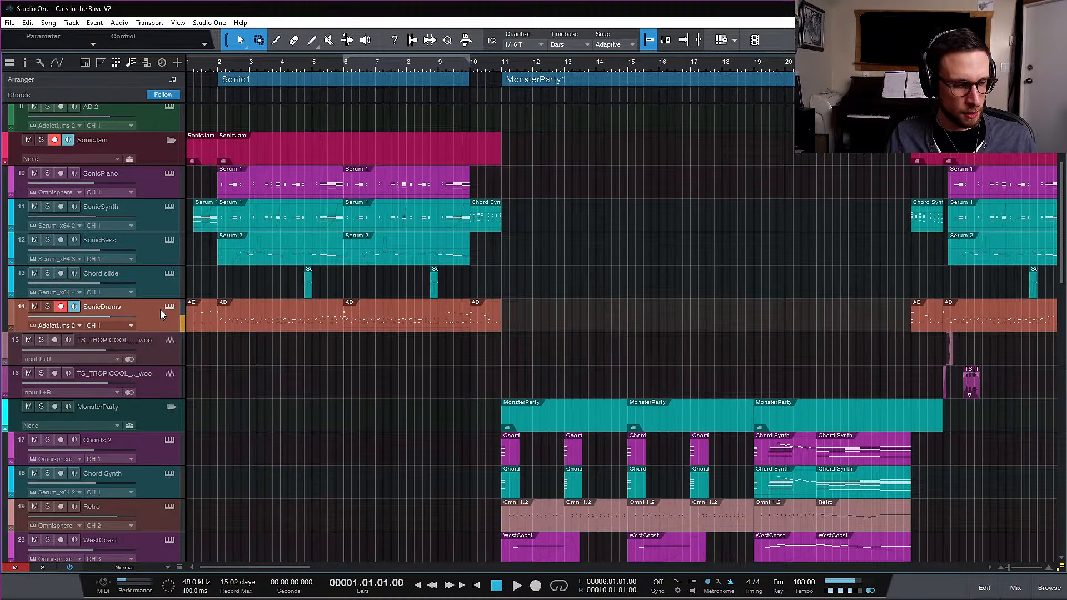
click(1015, 588)
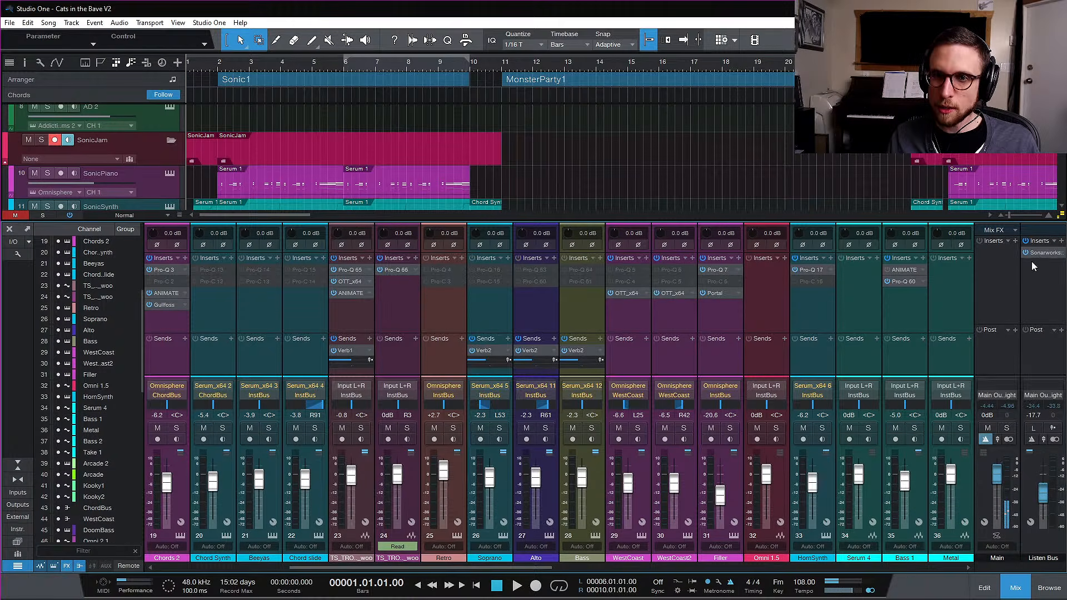
click(1017, 589)
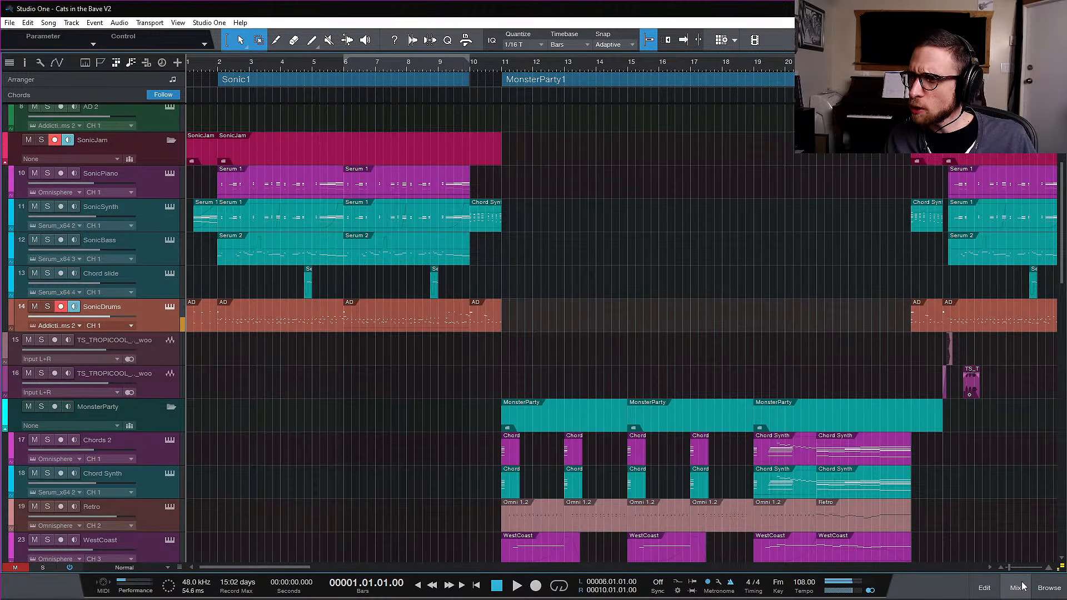
click(1020, 588)
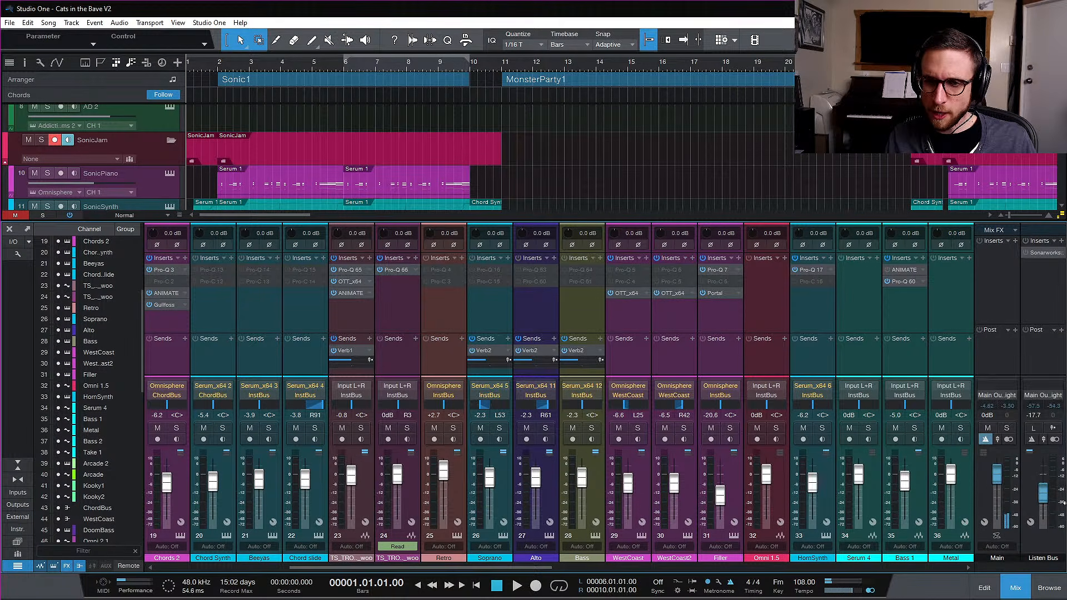
alt+click(1045, 492)
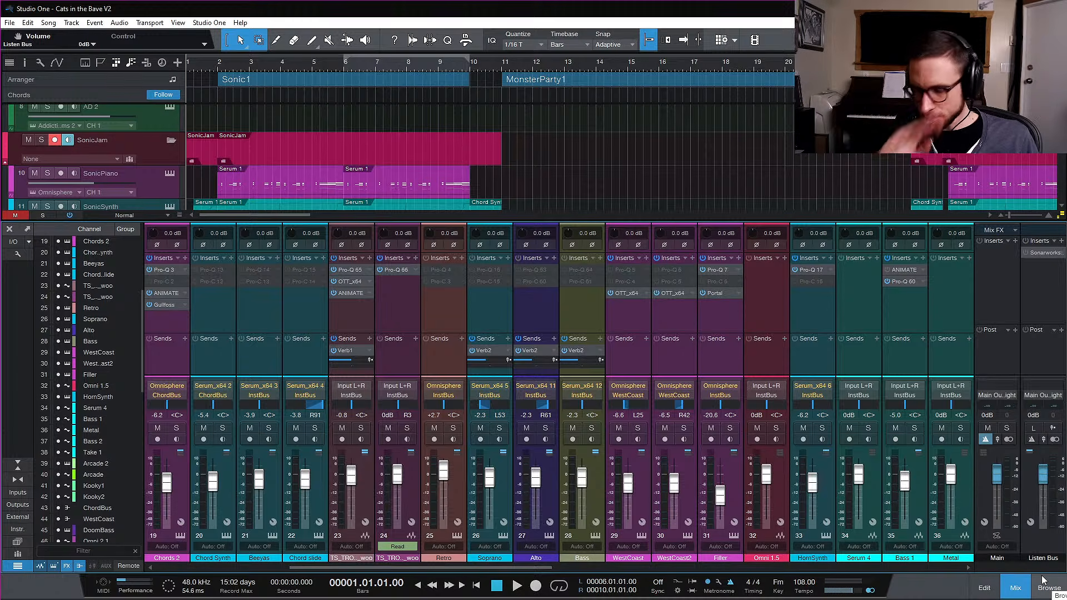
click(1016, 588)
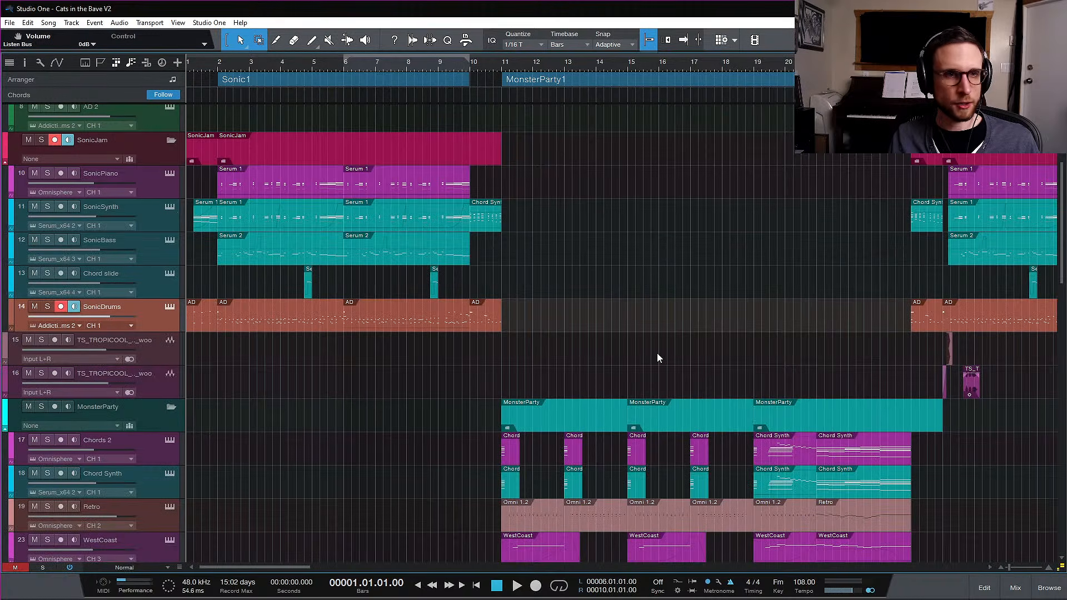
Look over the arrangement's tracks and the mixer's channels, up to the effects buses and the MixBus inserts
scroll(686, 314, down, 15)
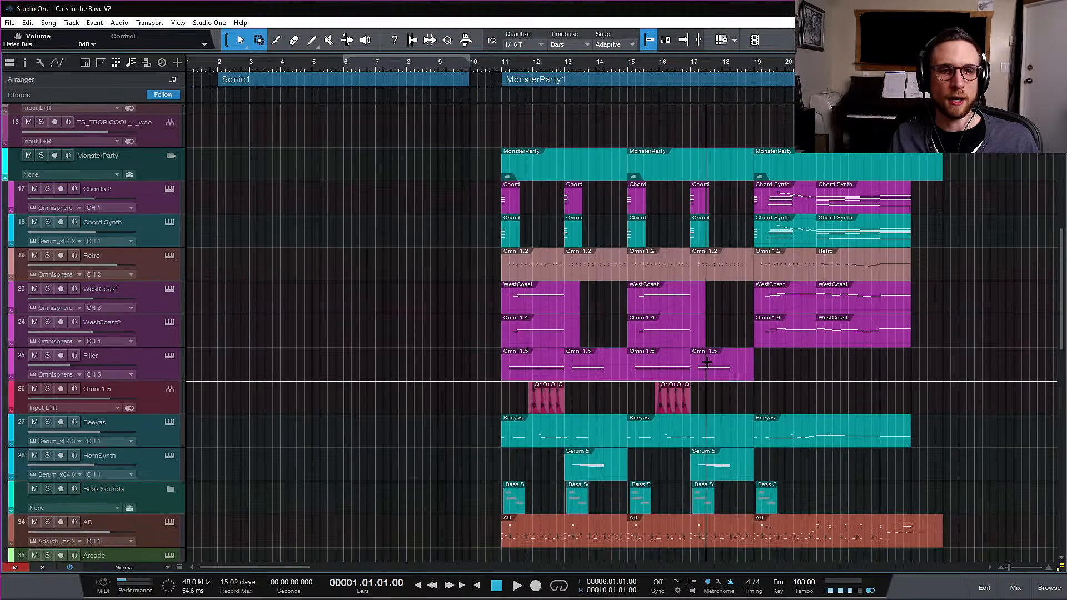
scroll(719, 380, up, 7)
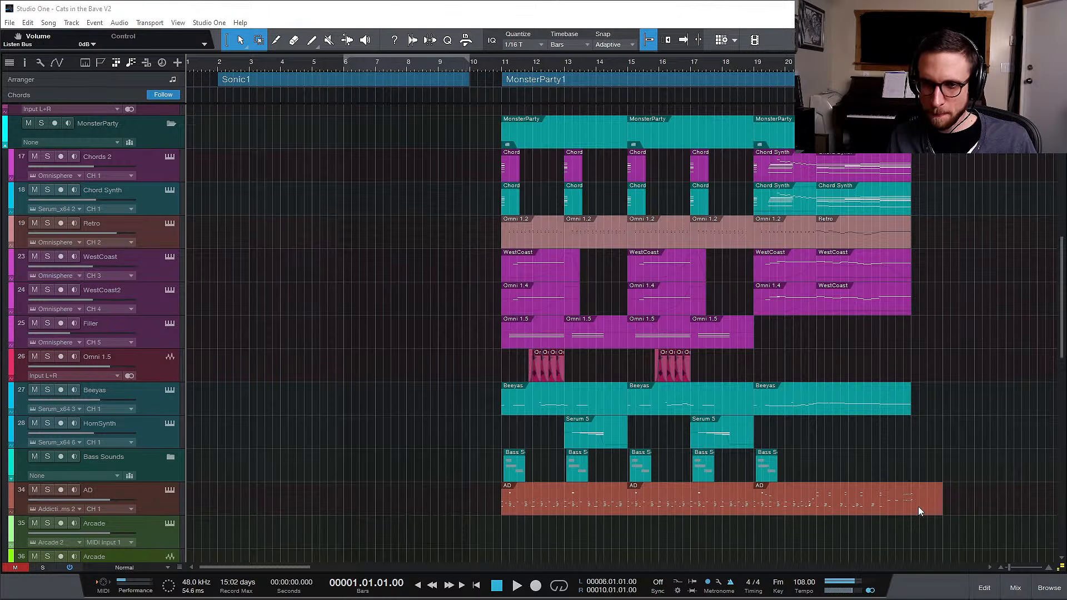
scroll(945, 375, up, 10)
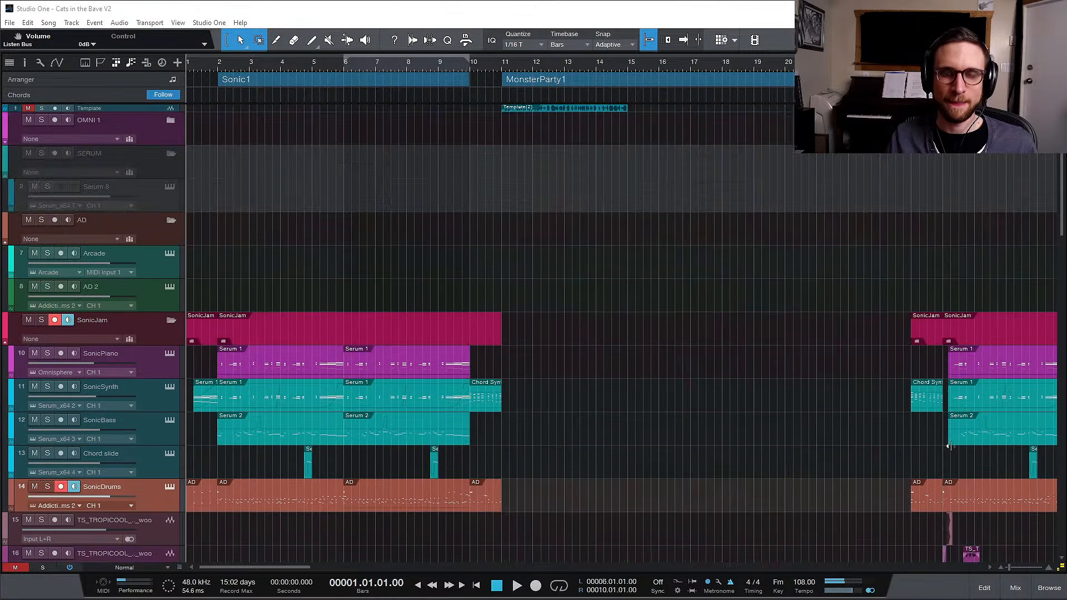
click(1015, 588)
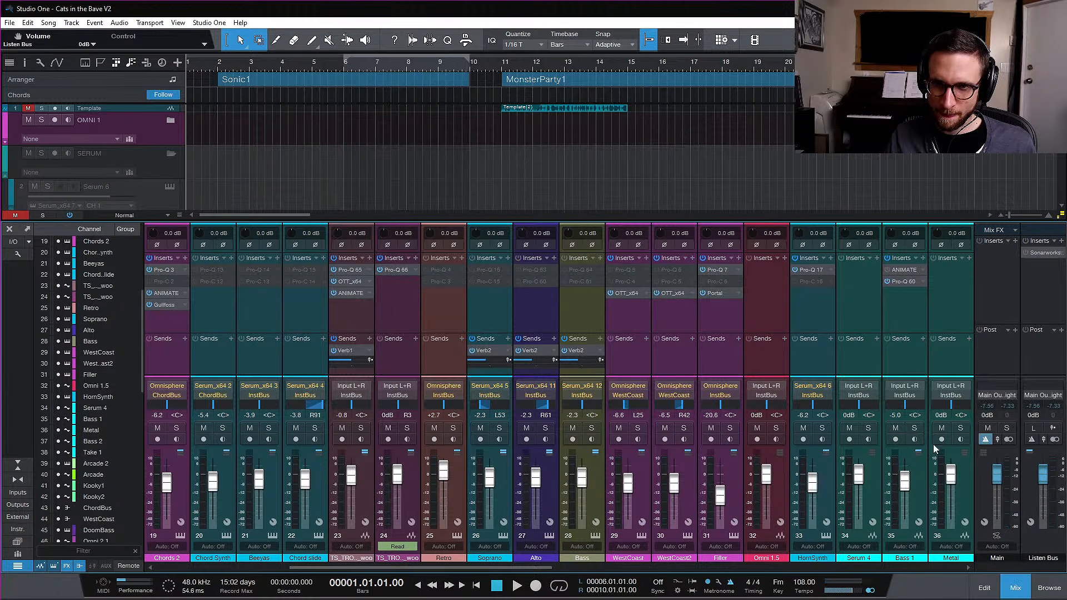
scroll(874, 371, right, 10)
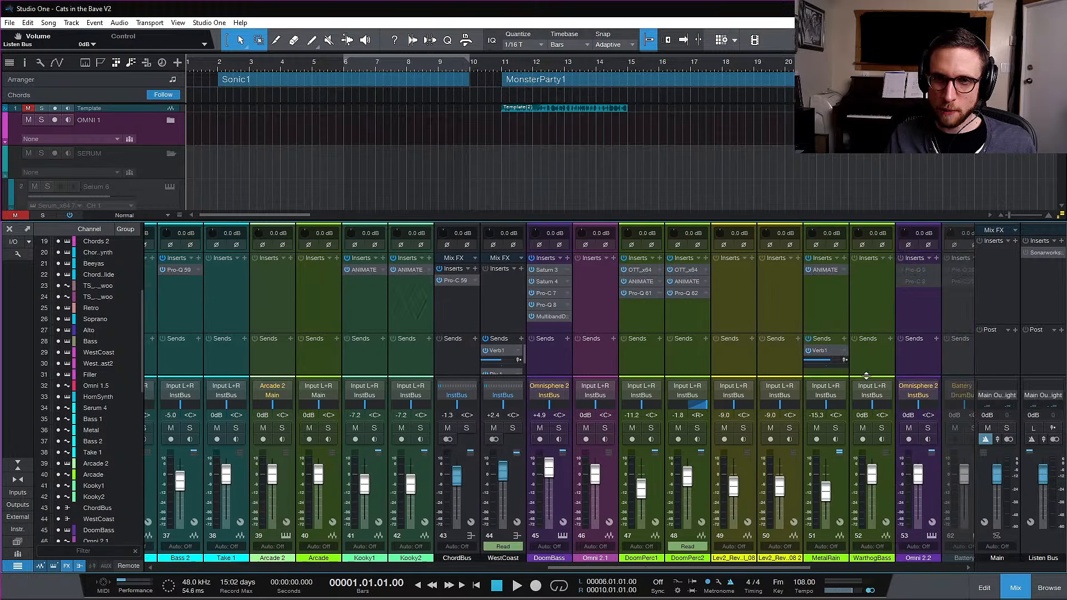
scroll(866, 375, right, 4)
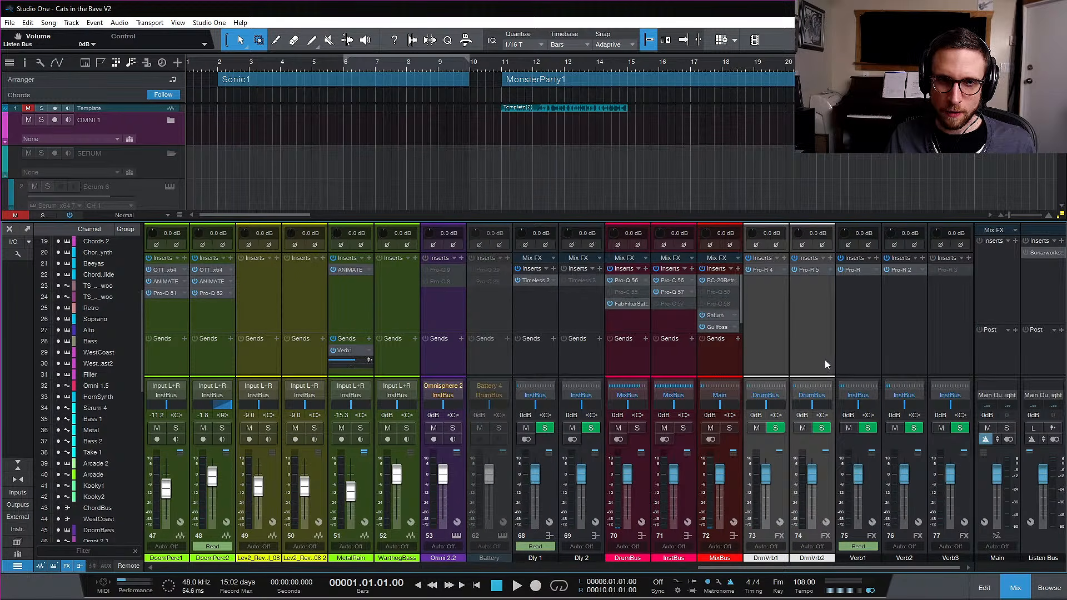
scroll(741, 308, down, 1)
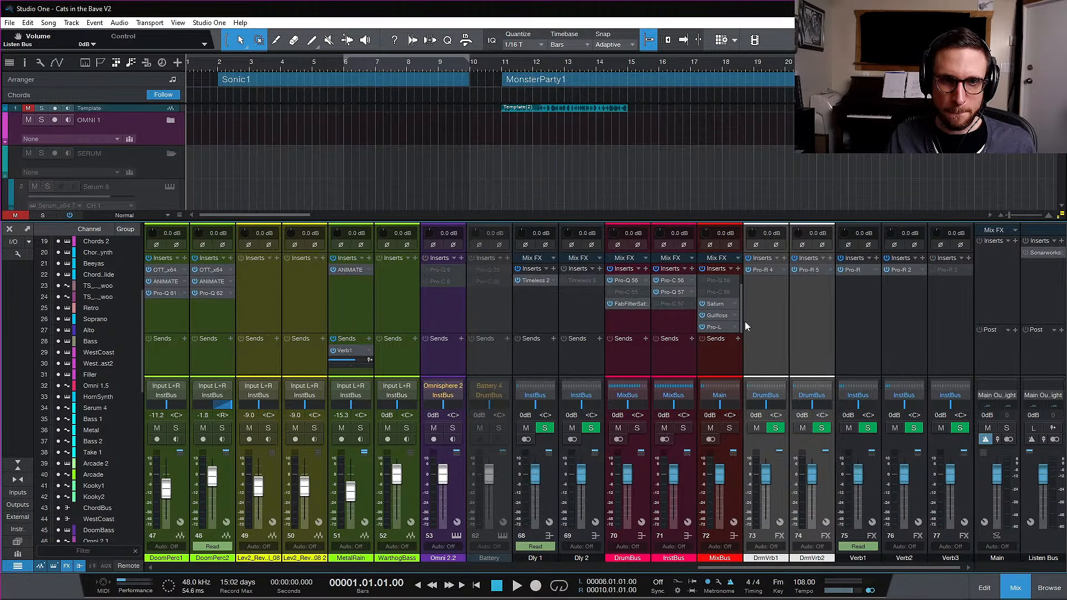
click(1017, 589)
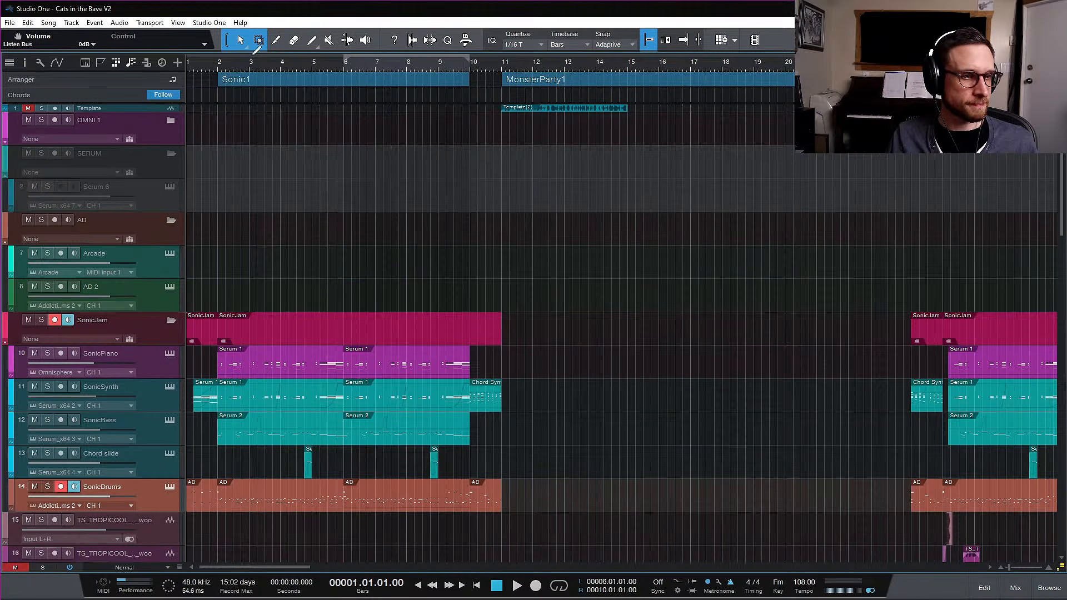
Play the song from the start and follow the SonicJam and MonsterParty tracks through the Sonic1 and MonsterParty1 sections
key(space)
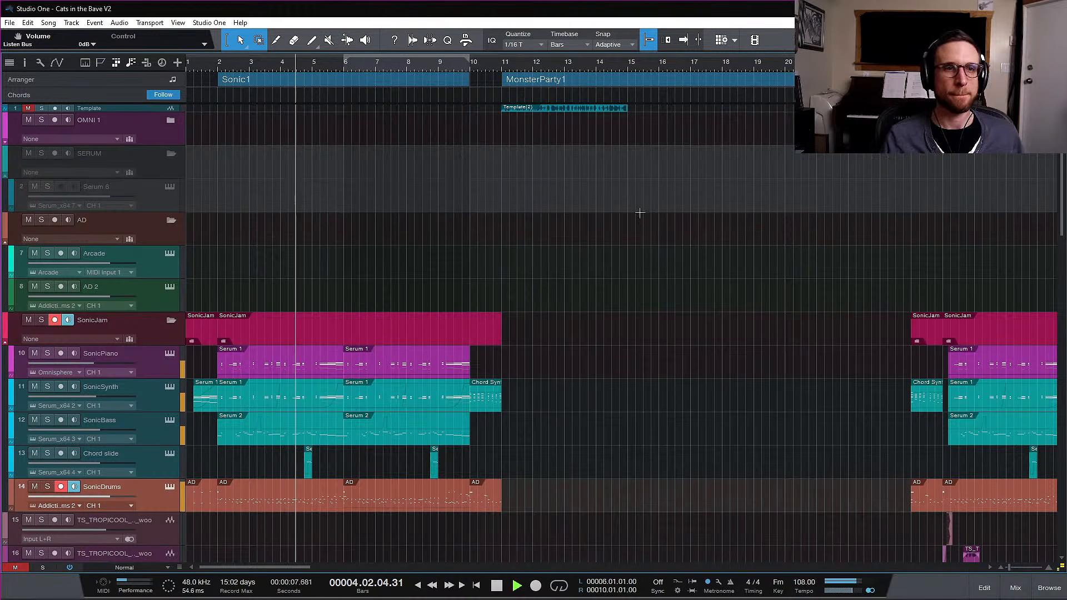
scroll(662, 286, down, 1)
scroll(690, 281, down, 1)
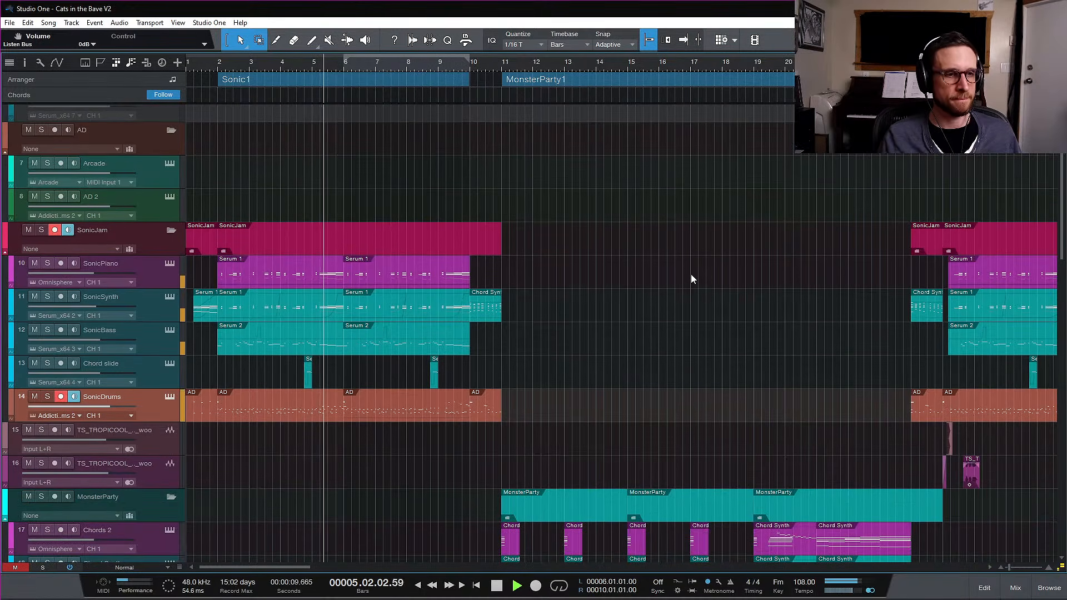
scroll(695, 276, down, 3)
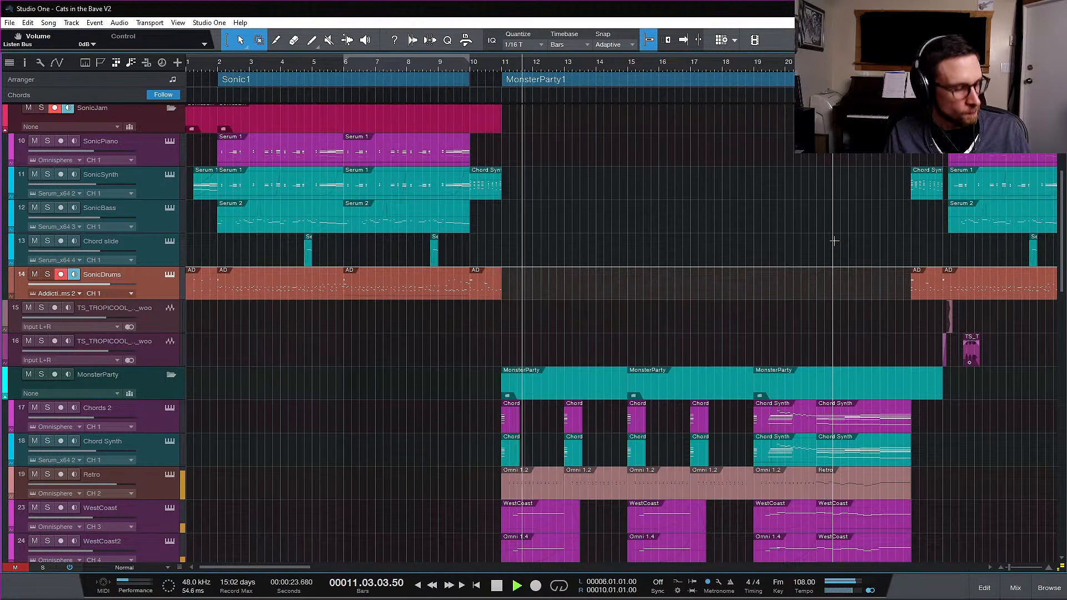
scroll(841, 259, down, 2)
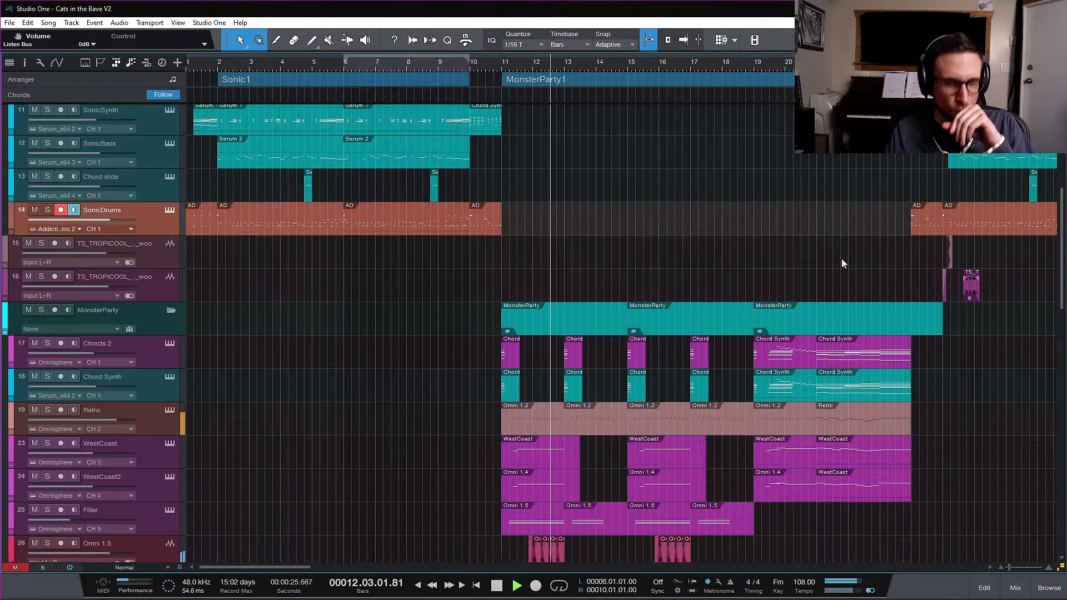
scroll(842, 259, down, 4)
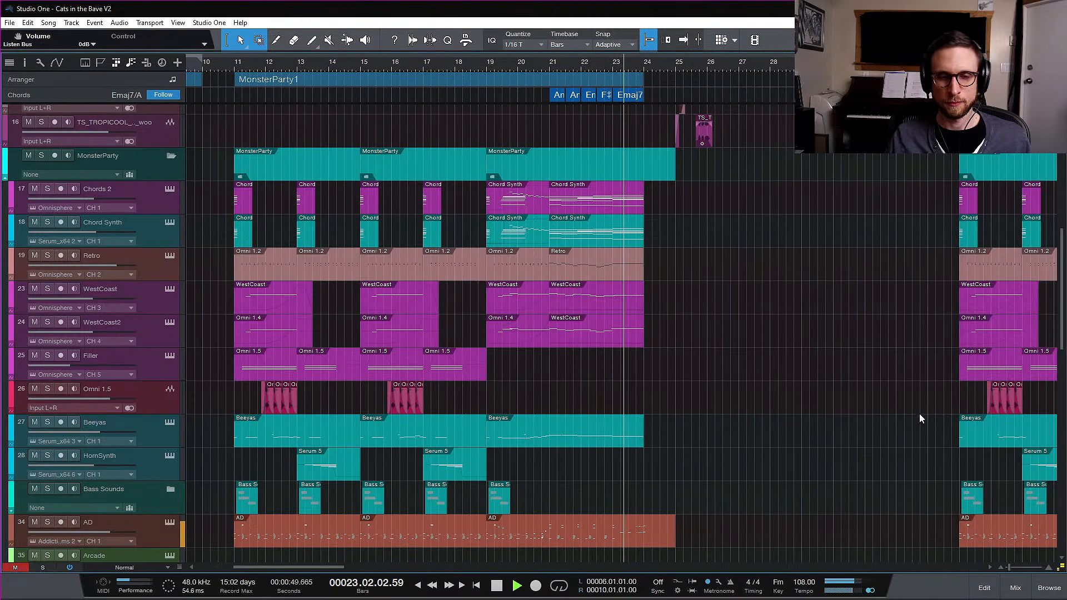
scroll(815, 411, up, 5)
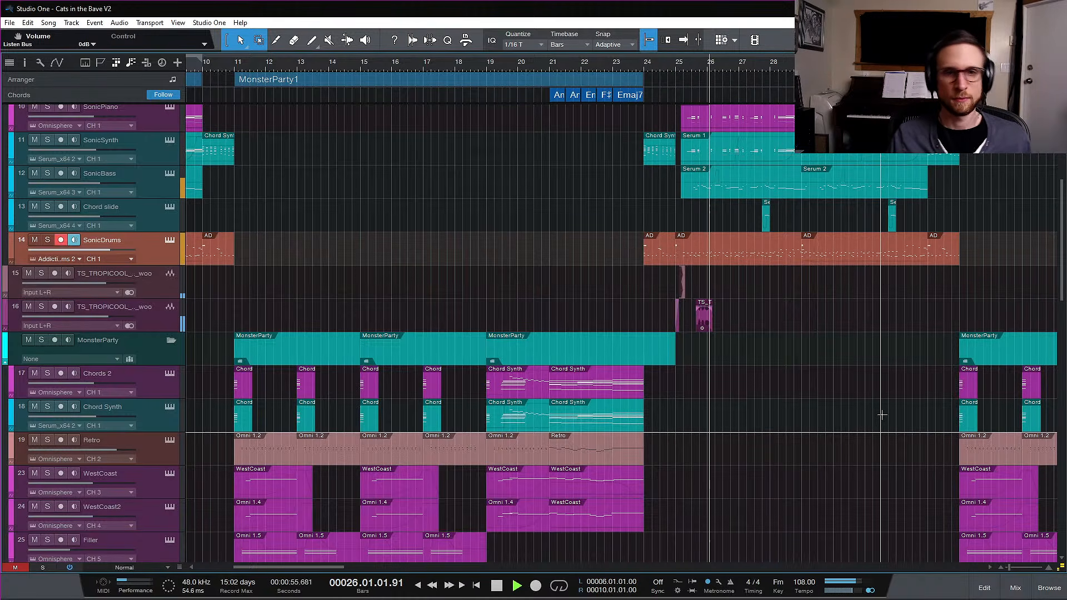
scroll(883, 415, right, 3)
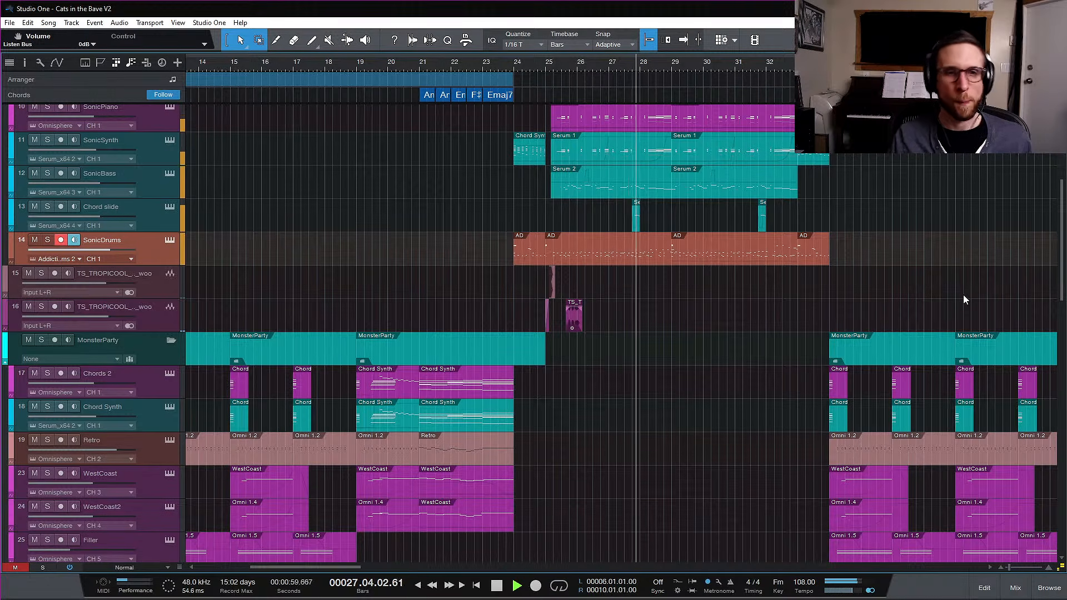
scroll(964, 297, right, 2)
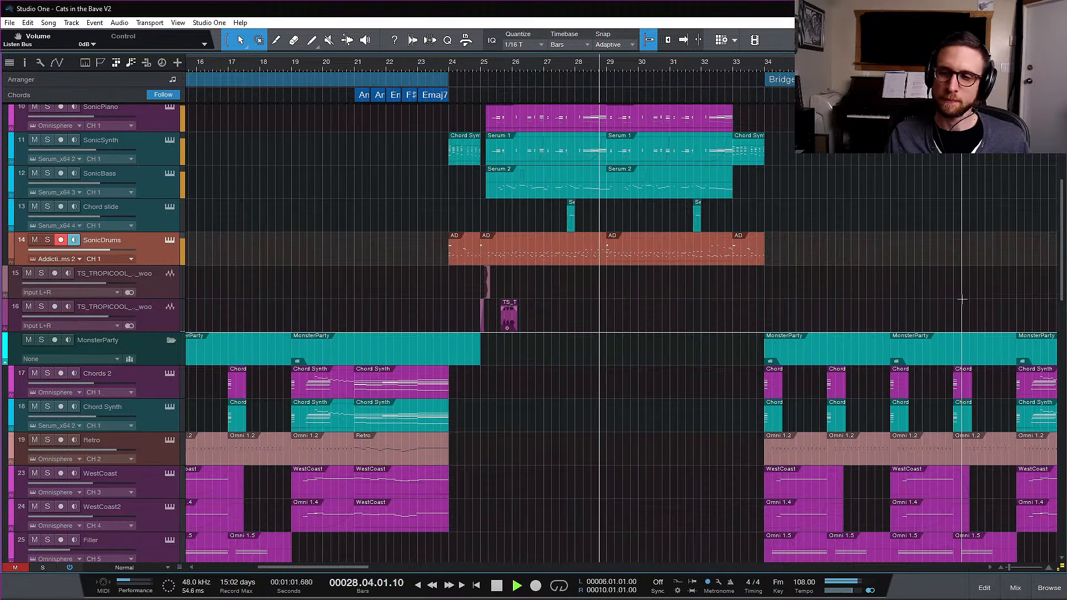
Follow the playback through the Bridge and Doomsday sections down to the DOOMSDAY tracks, and stop it after the song ends
scroll(970, 304, down, 1)
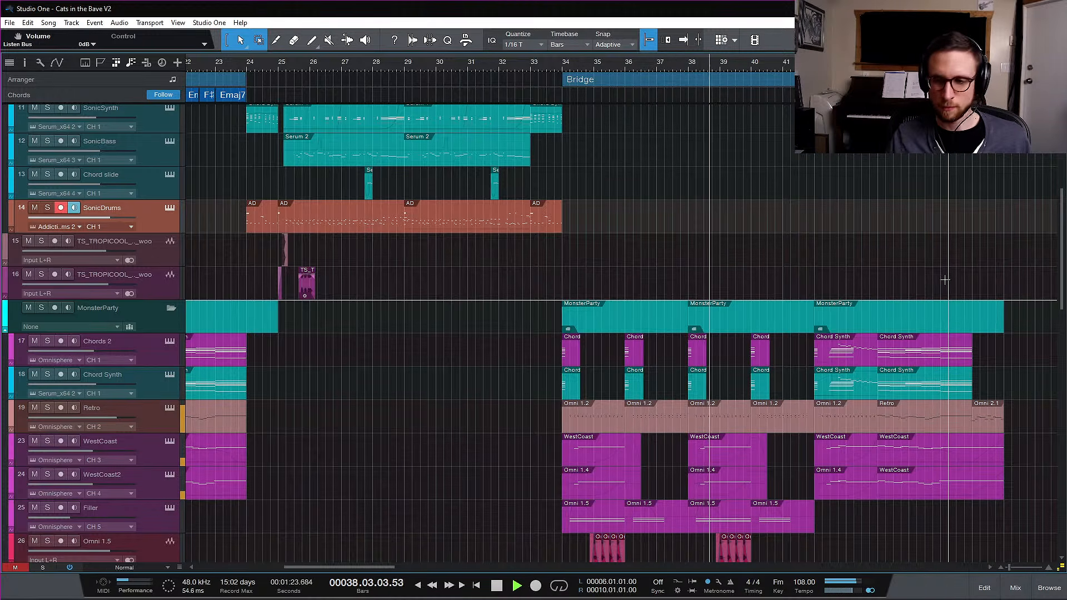
scroll(947, 283, right, 5)
scroll(948, 291, down, 2)
scroll(950, 293, down, 4)
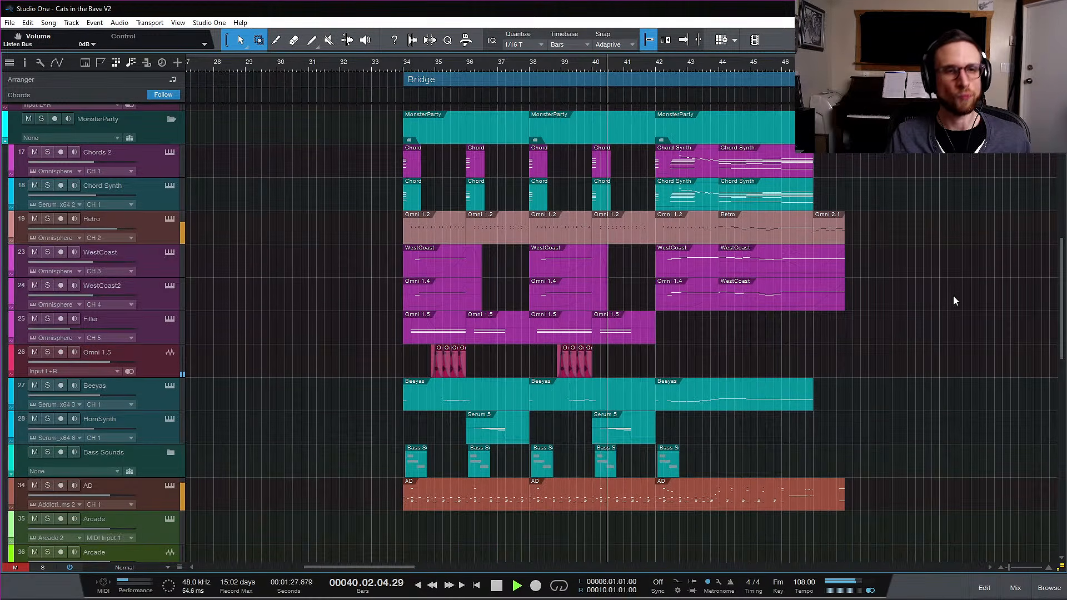
scroll(954, 297, down, 2)
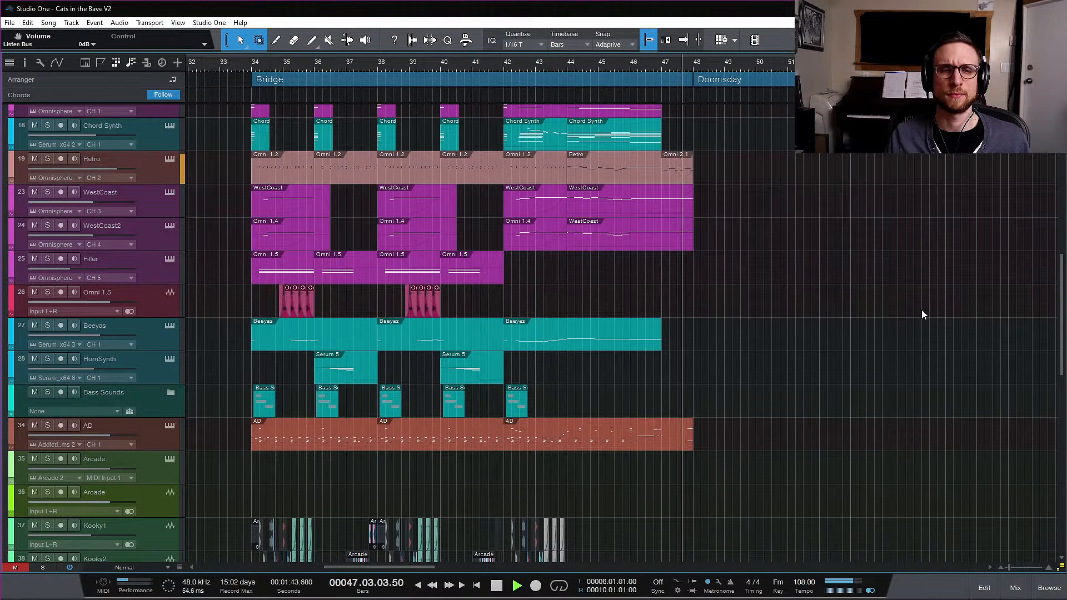
scroll(928, 314, down, 10)
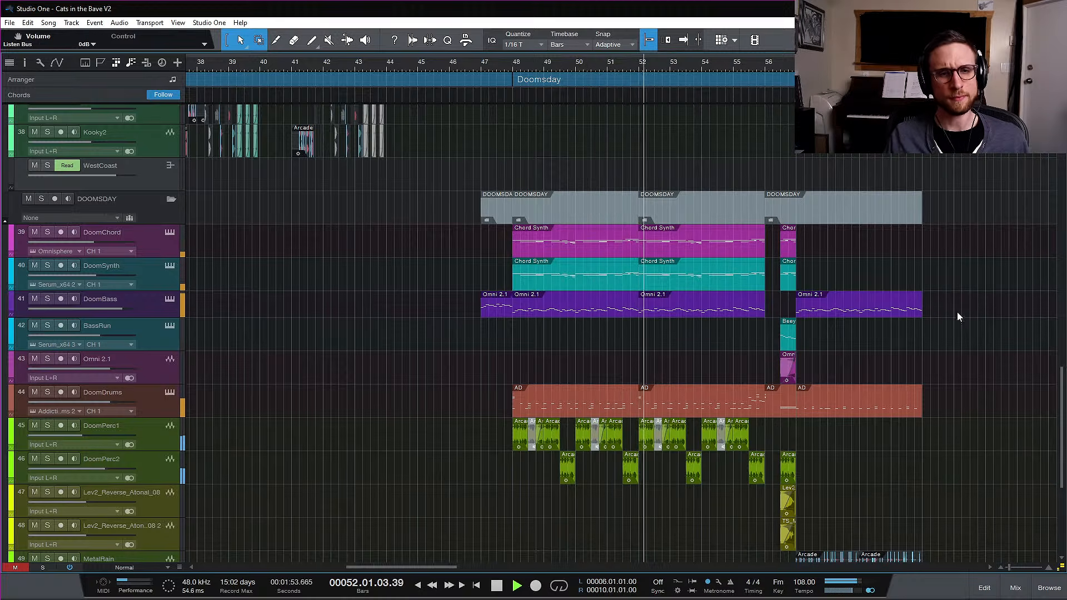
scroll(958, 320, down, 2)
scroll(962, 331, down, 1)
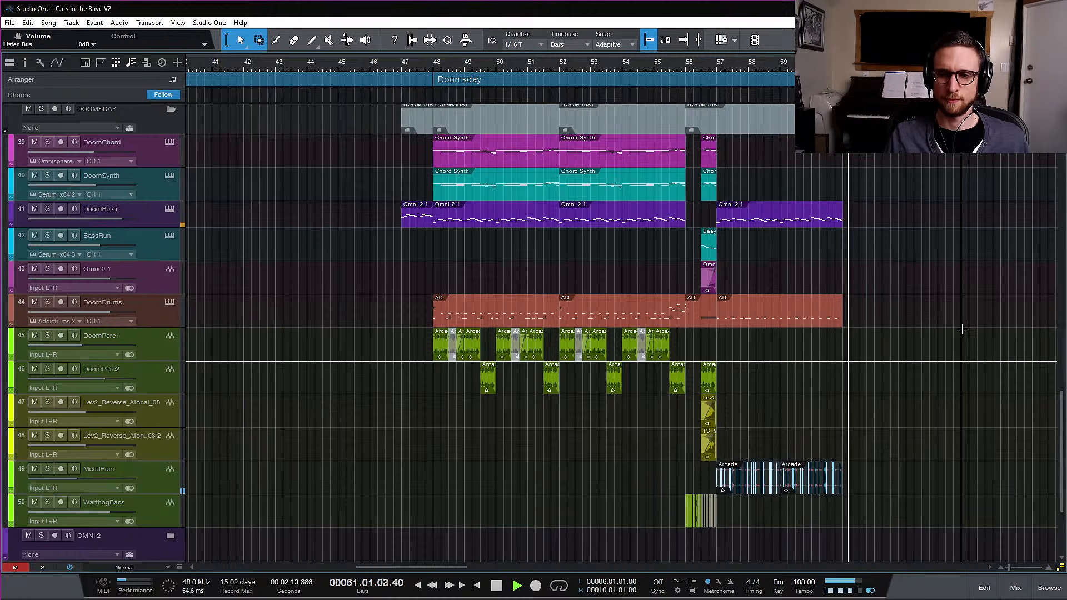
key(space)
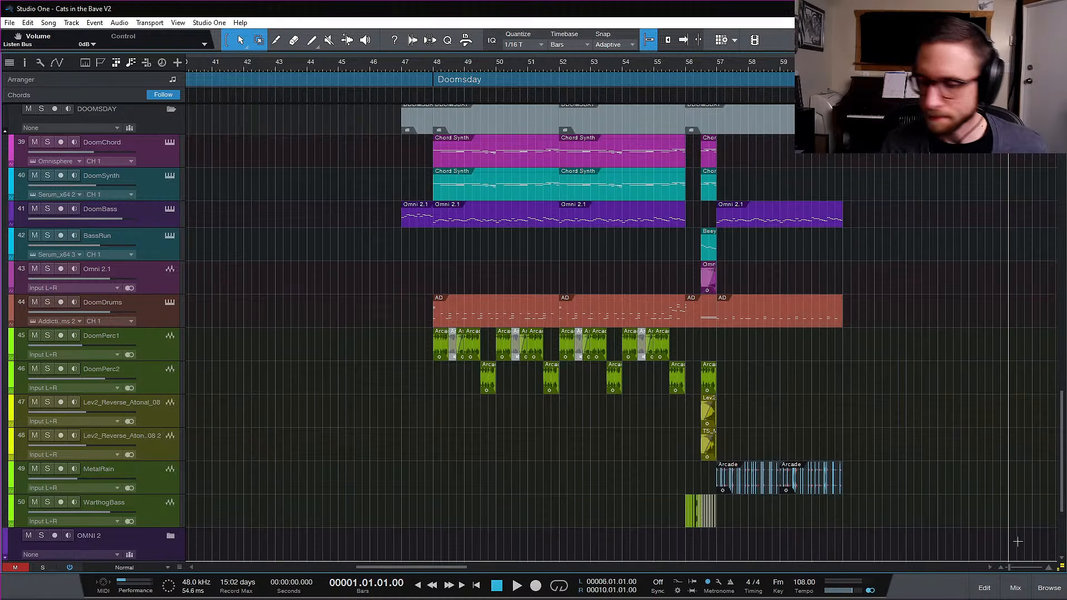
Open the Gullfoss insert on the MixBus channel and move its window fully into view
click(1016, 588)
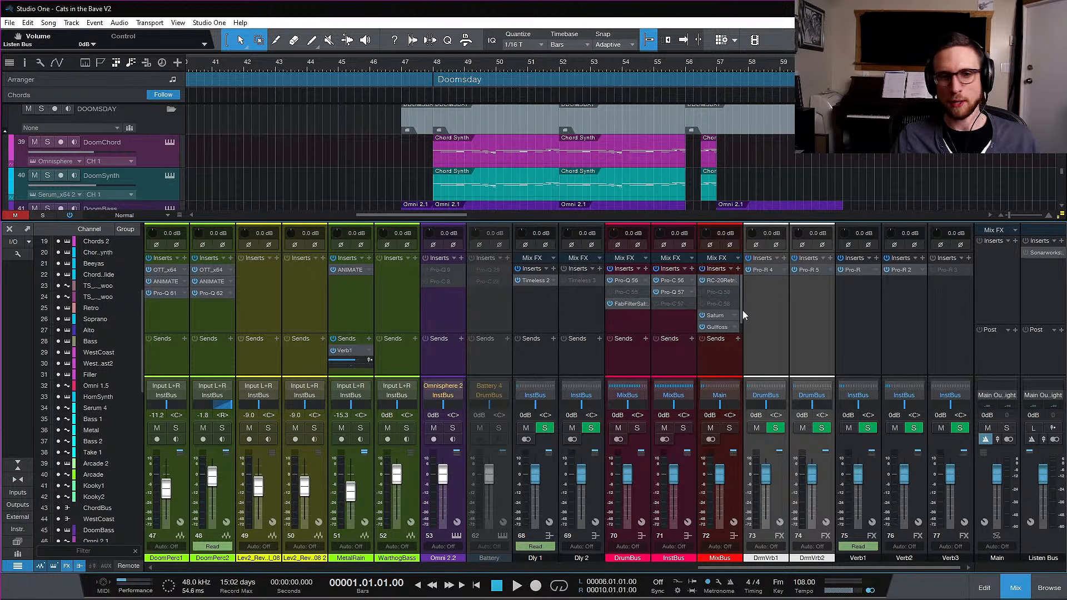
drag(741, 312, 742, 322)
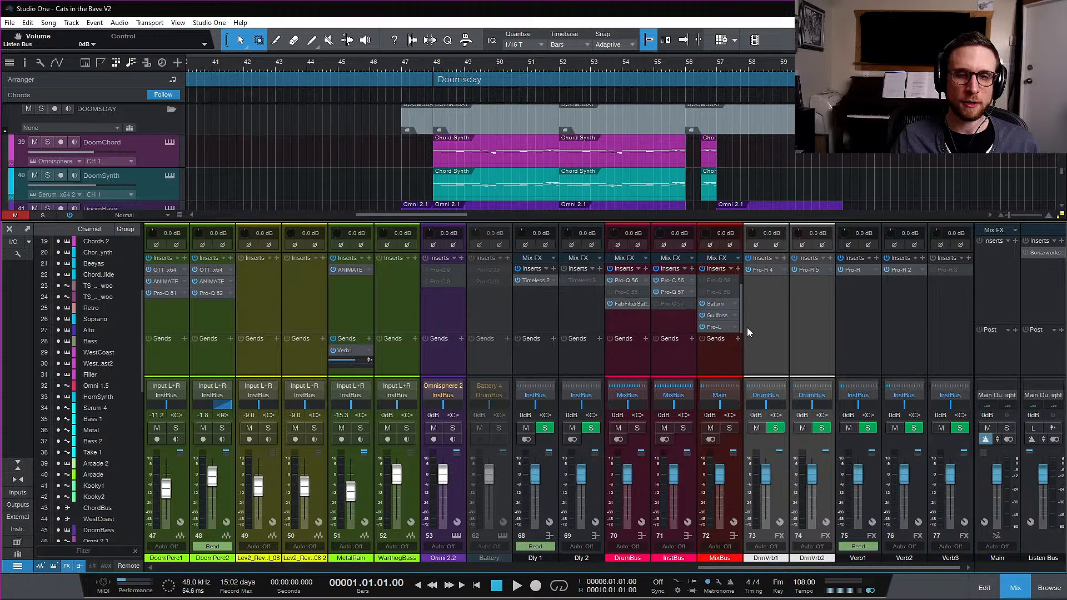
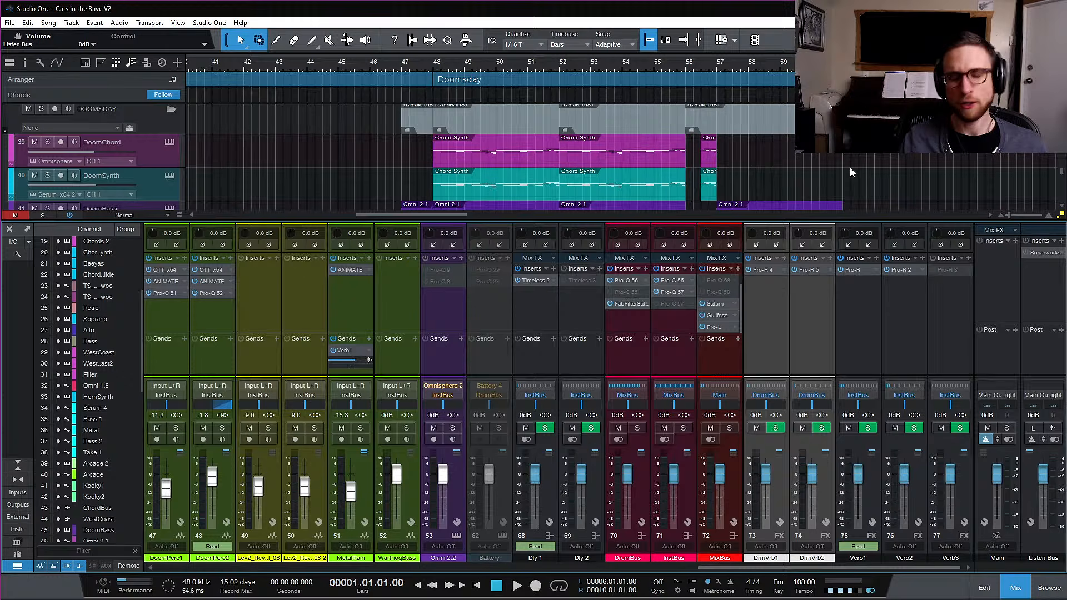
double_click(720, 318)
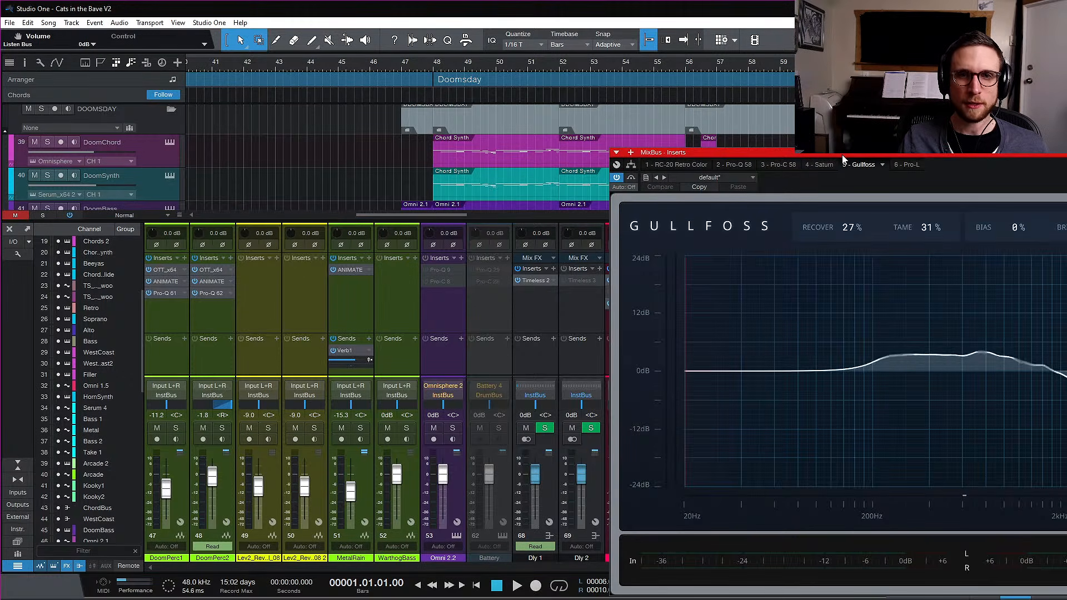
drag(847, 153, 498, 94)
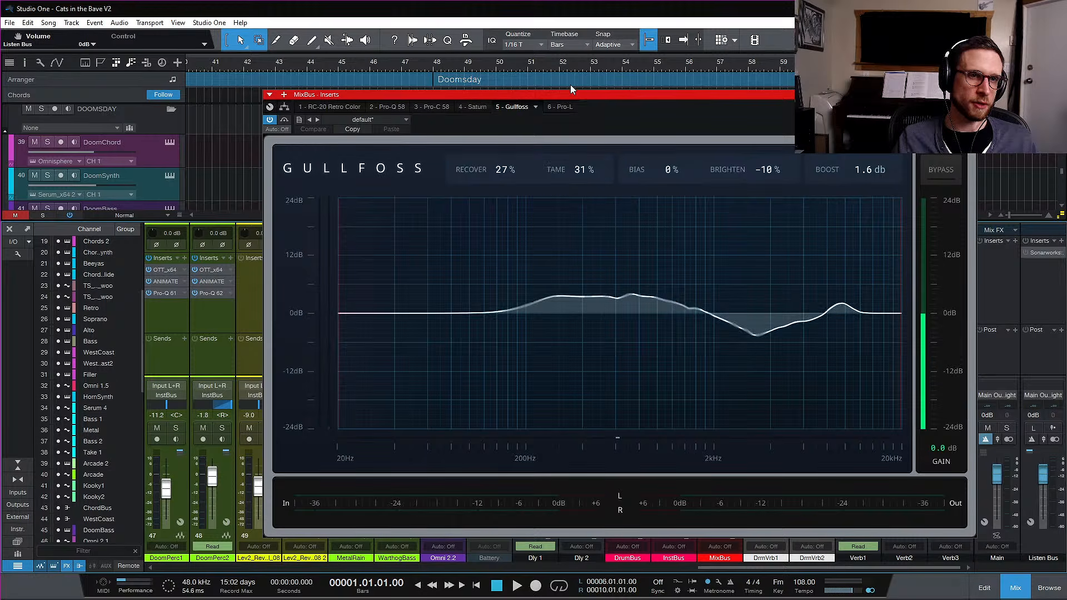
Loop the Sonic1 section from bar 2 to bar 10 with the playback cursor at its start, keeping the Gullfoss window in view
drag(598, 101, 612, 159)
scroll(495, 104, left, 10)
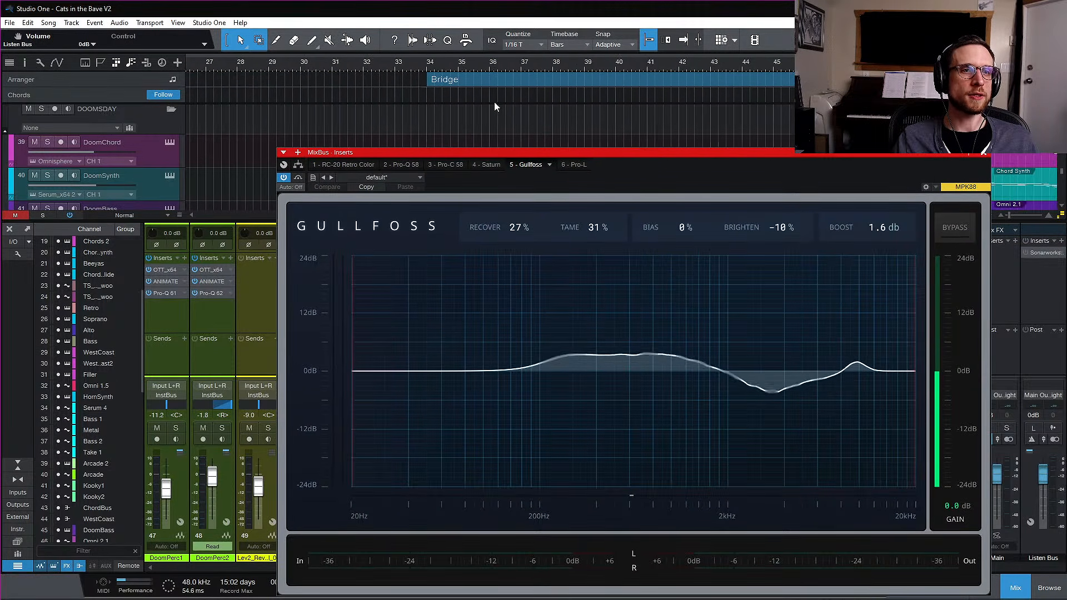
scroll(494, 111, left, 3)
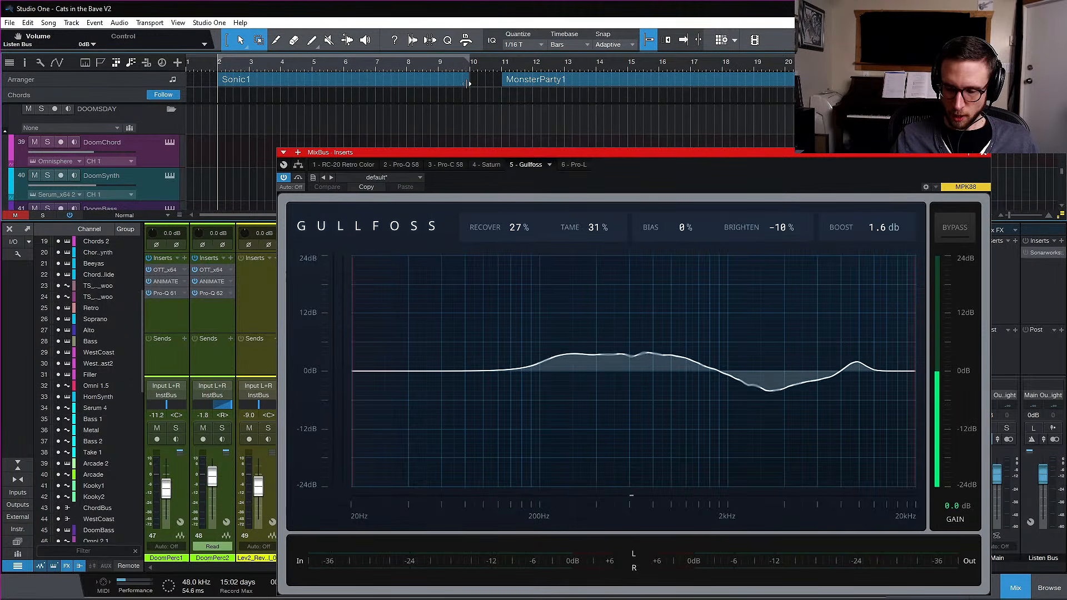
key(KP_Divide)
key(KP_1)
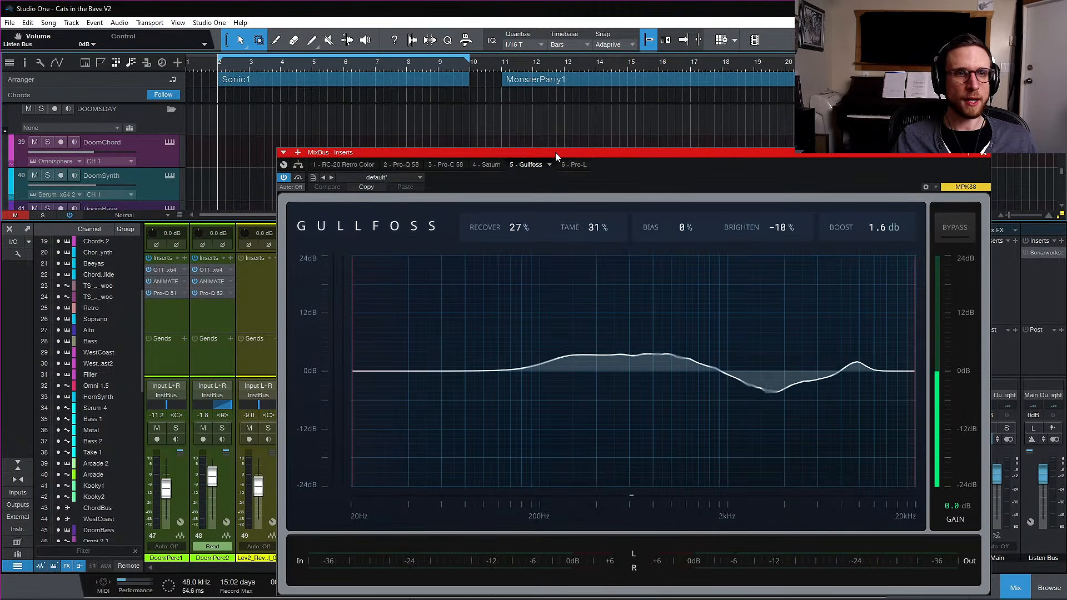
drag(555, 152, 542, 86)
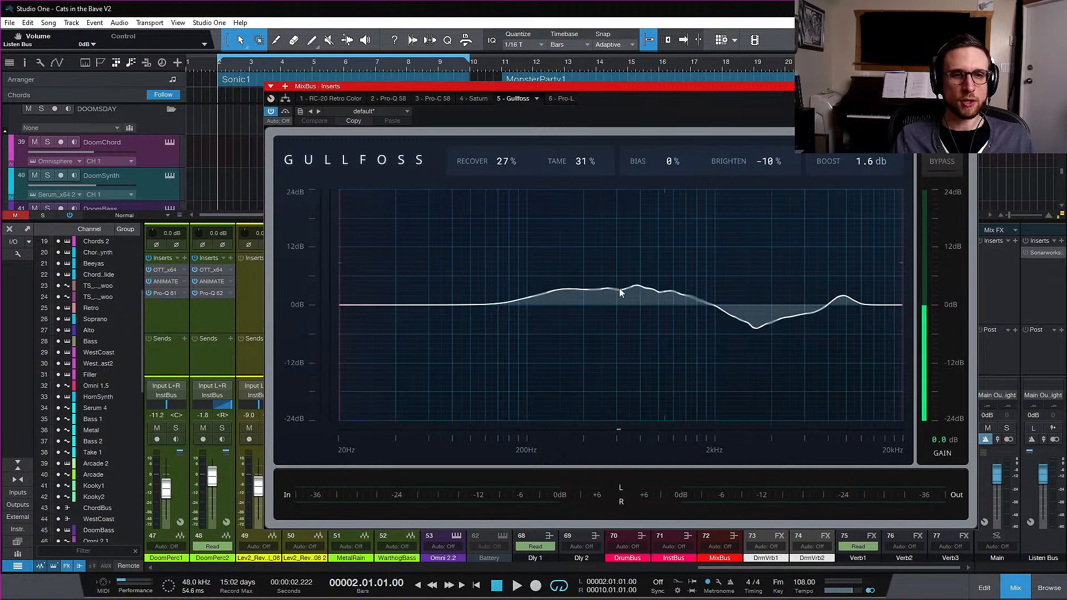
Play the looped Sonic1 section and compare the mix with Gullfoss bypassed and active, leaving it active and stopping playback
key(space)
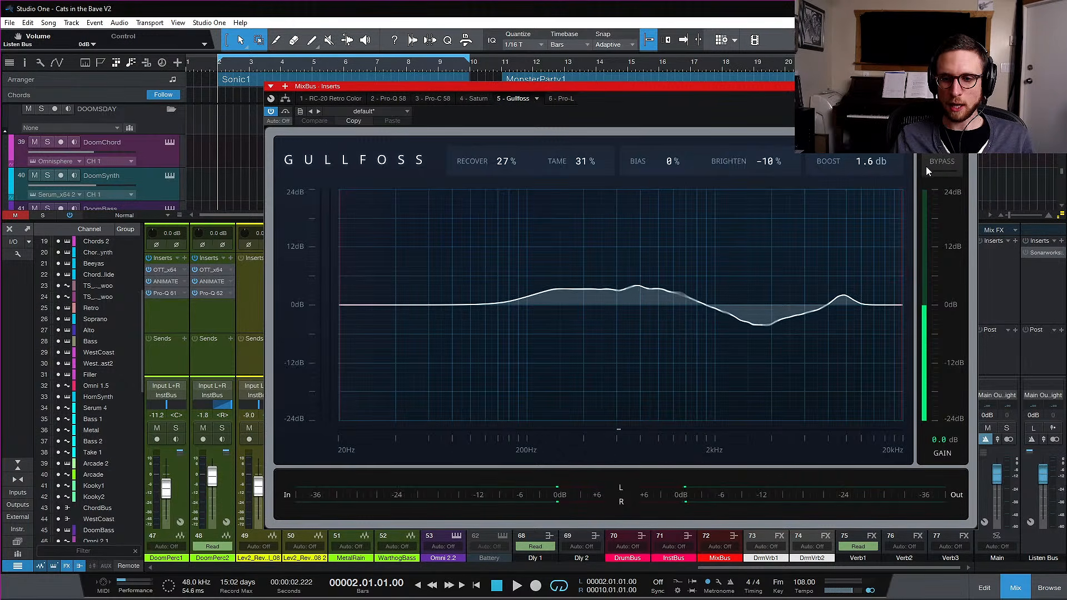
click(950, 168)
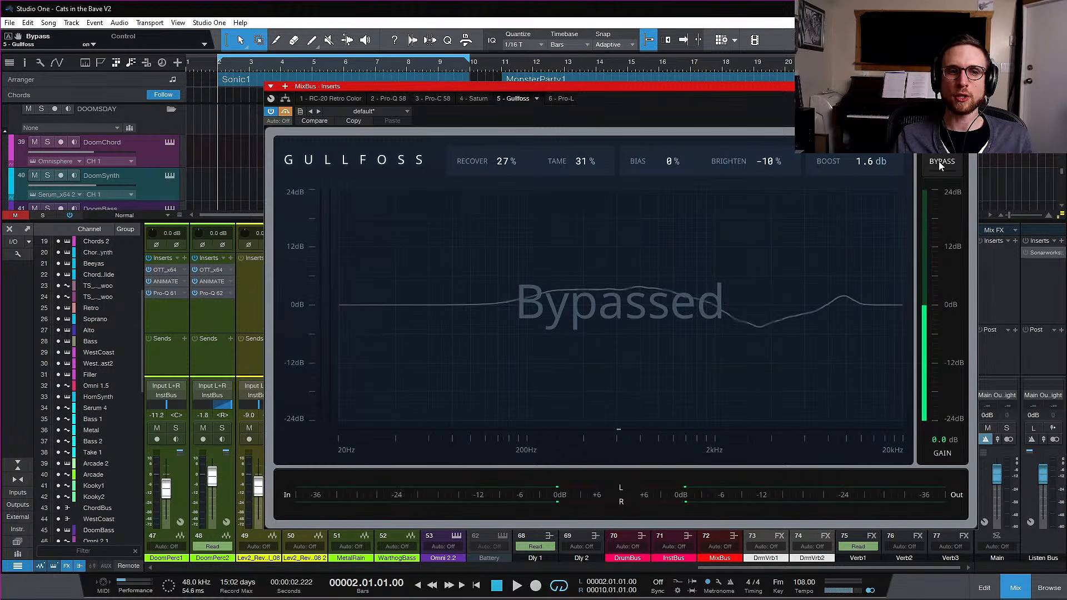
key(space)
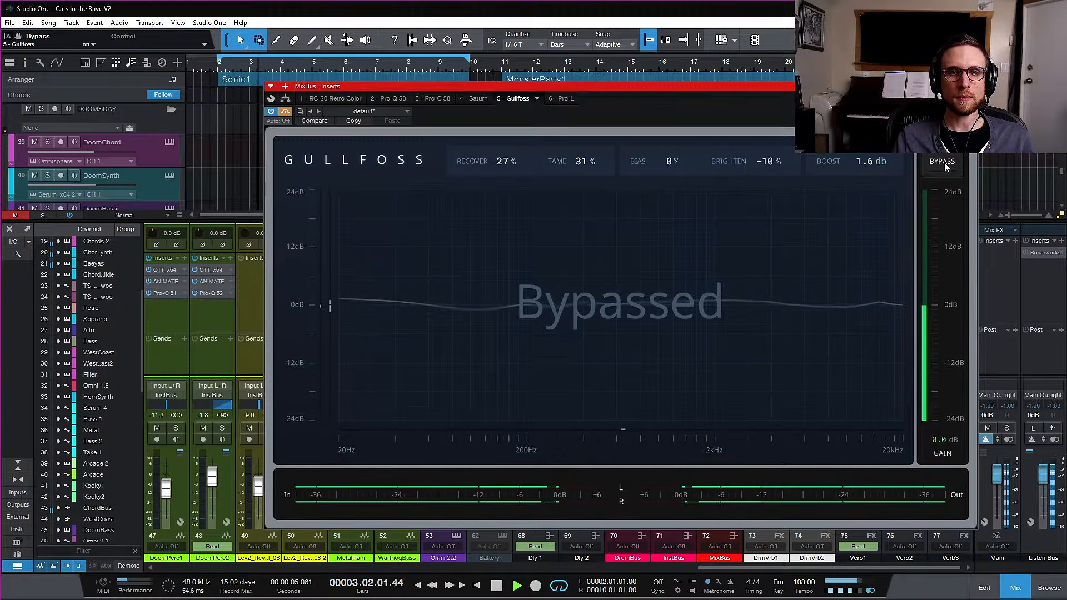
click(945, 162)
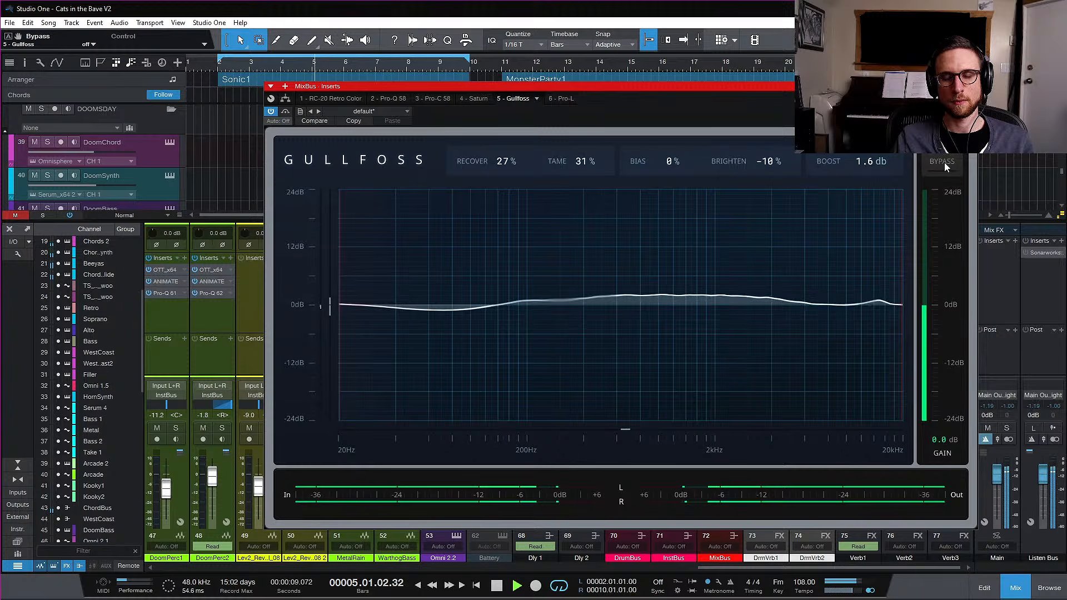
click(945, 162)
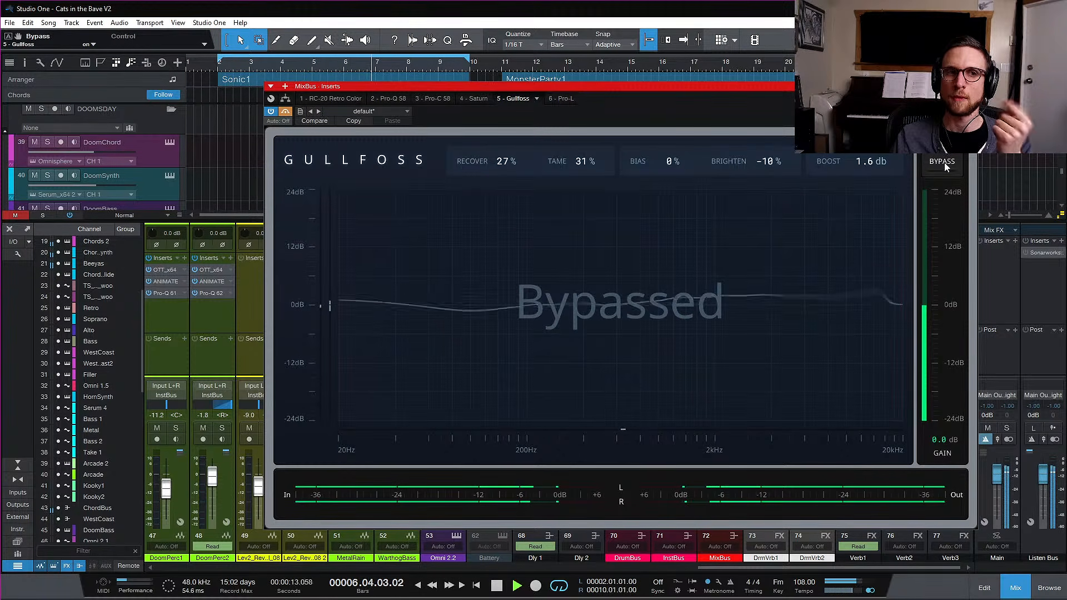
click(945, 163)
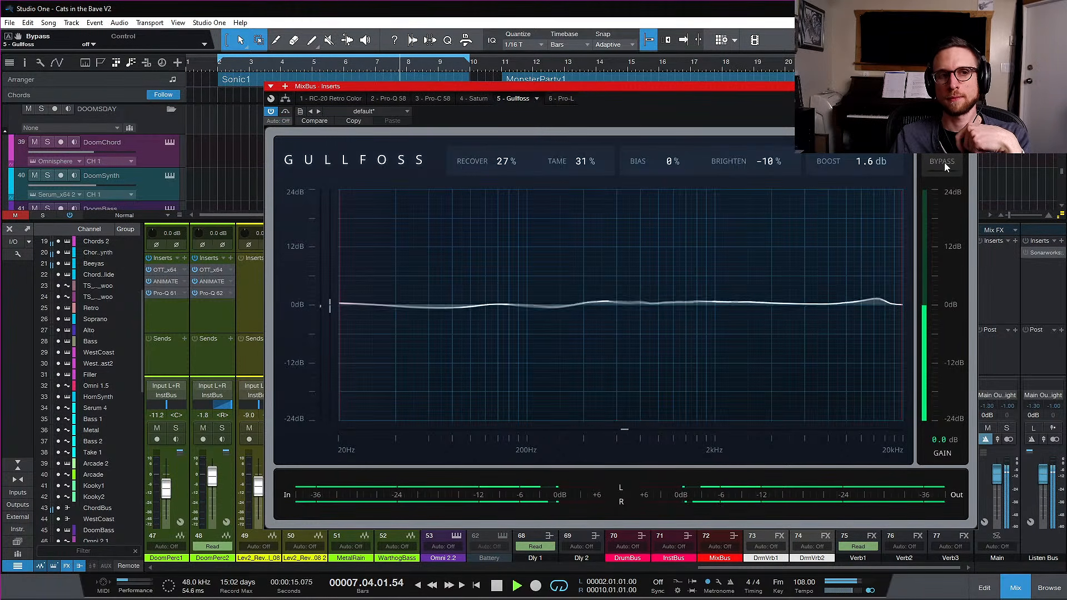
click(945, 162)
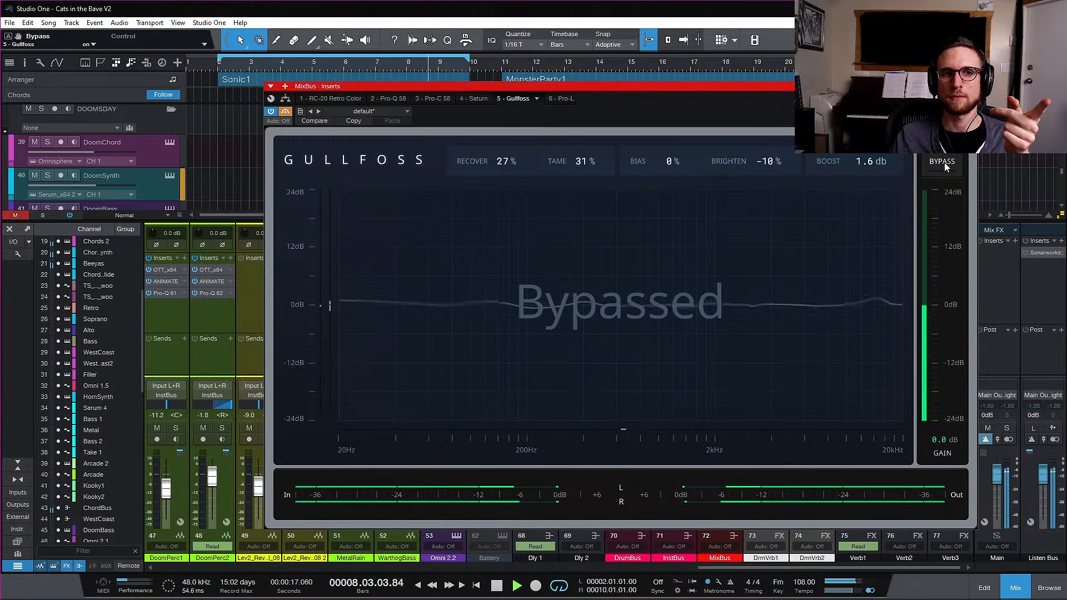
click(945, 162)
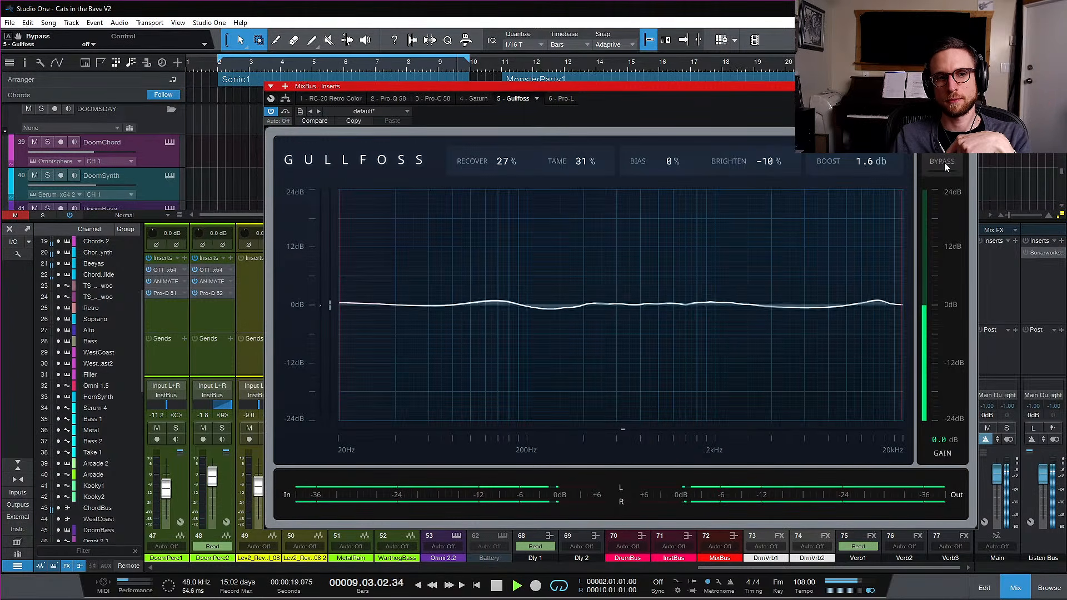
key(space)
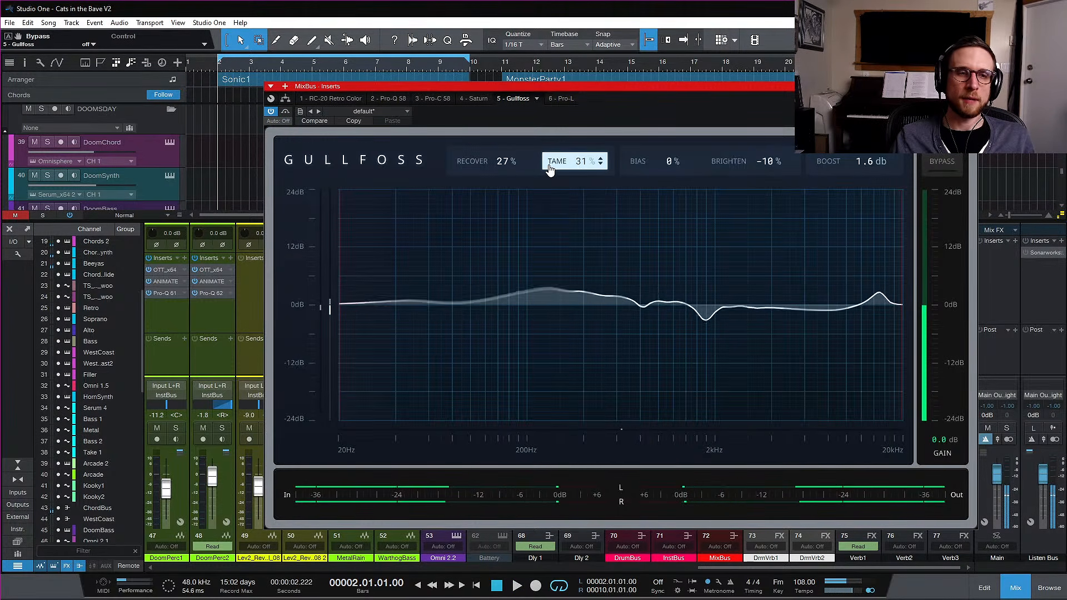
Raise Gullfoss's Recover to 88% and Tame to 99%, and compare bypassed and active sound during loop playback
drag(512, 165, 518, 103)
drag(583, 170, 593, 92)
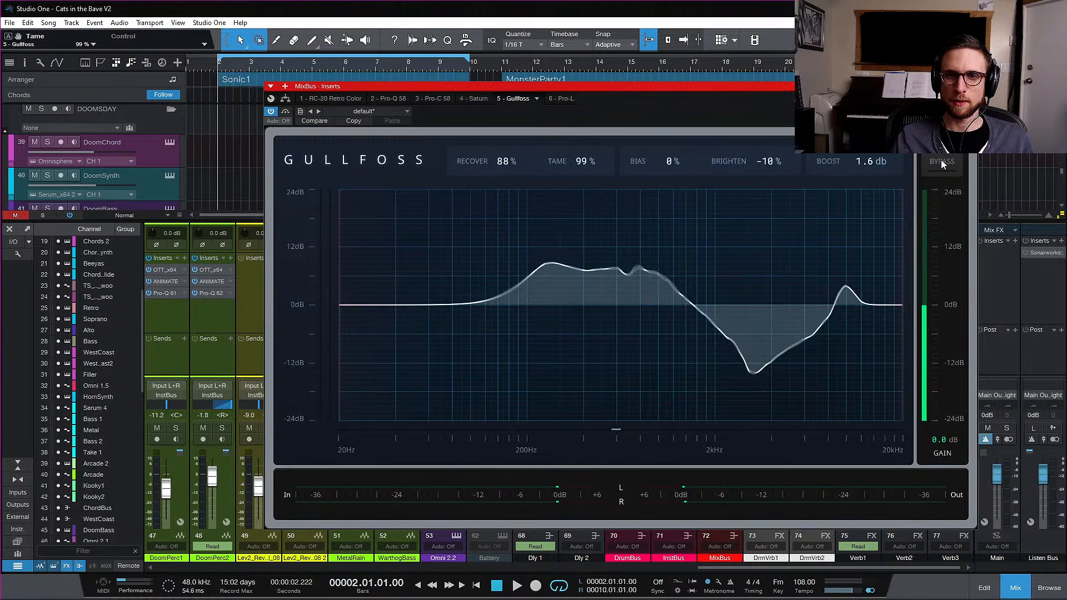
key(space)
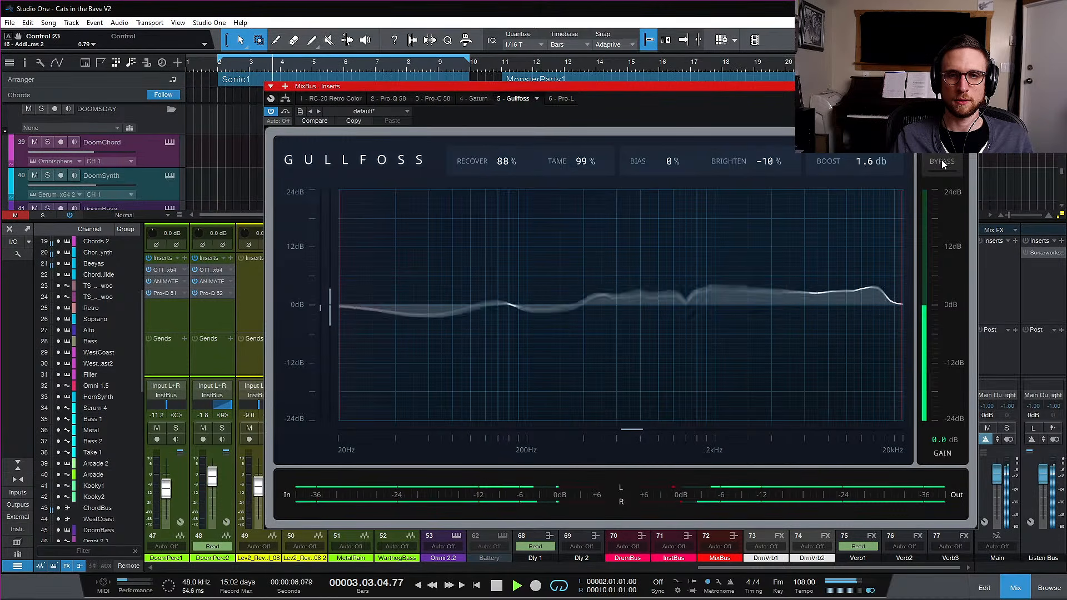
click(943, 163)
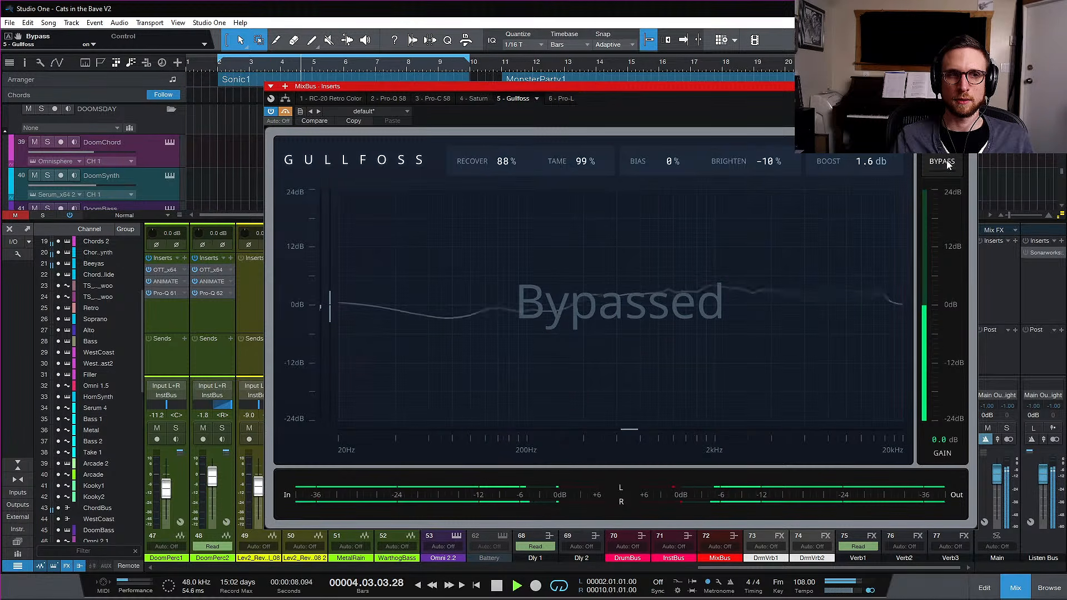
click(949, 165)
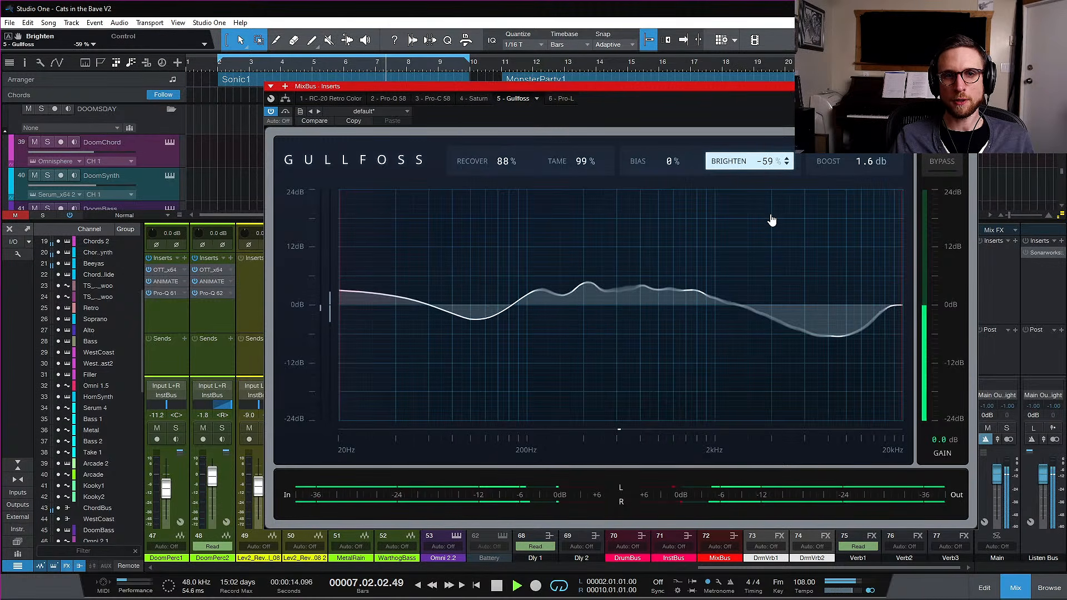
Sweep Gullfoss's Brighten and Boost during playback, leave them at -11% and 1.6 dB, and stop the song
drag(772, 233, 773, 225)
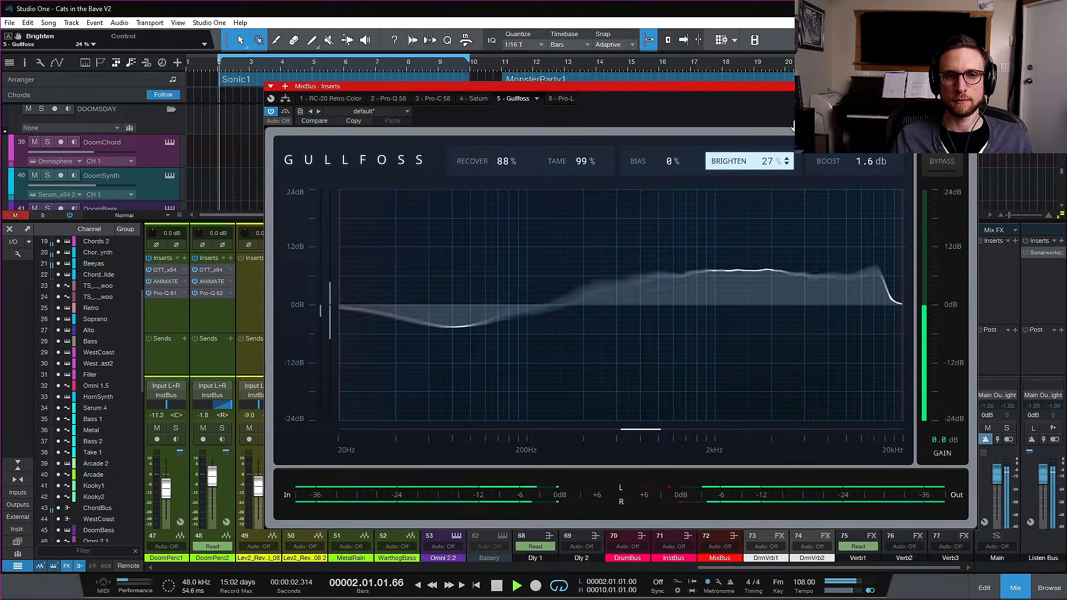
mouse_move(794, 157)
mouse_down()
mouse_move(789, 196)
mouse_move(793, 166)
mouse_up()
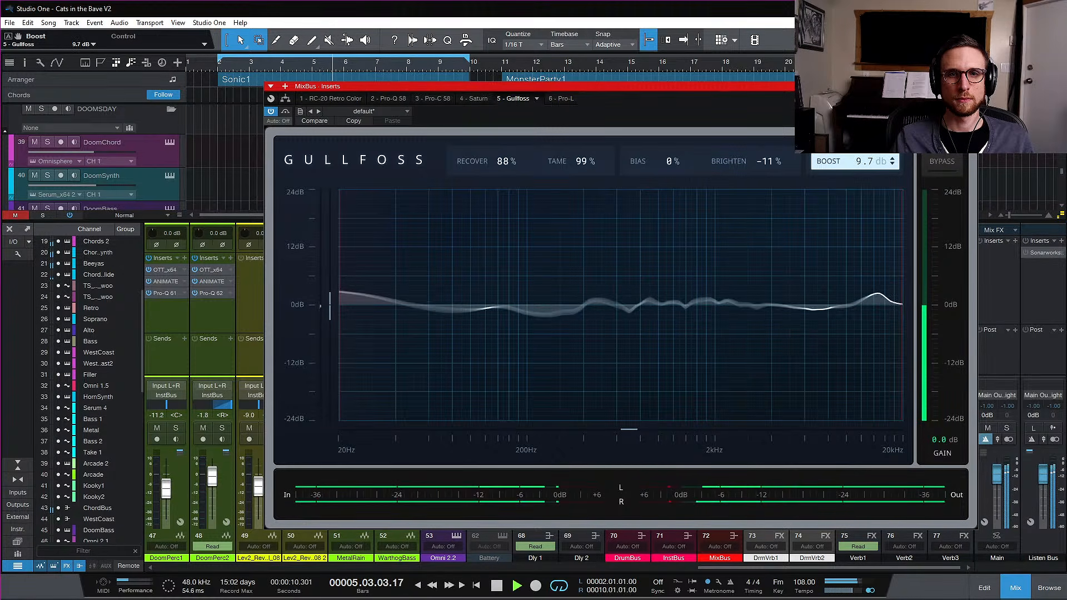
key(space)
drag(874, 138, 874, 154)
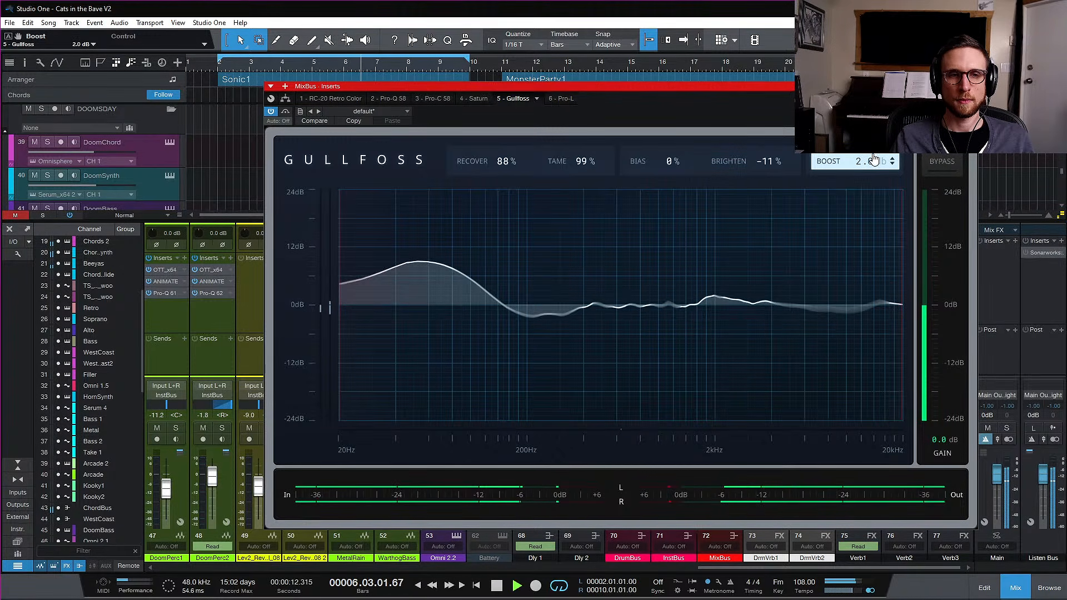
key(KP_0)
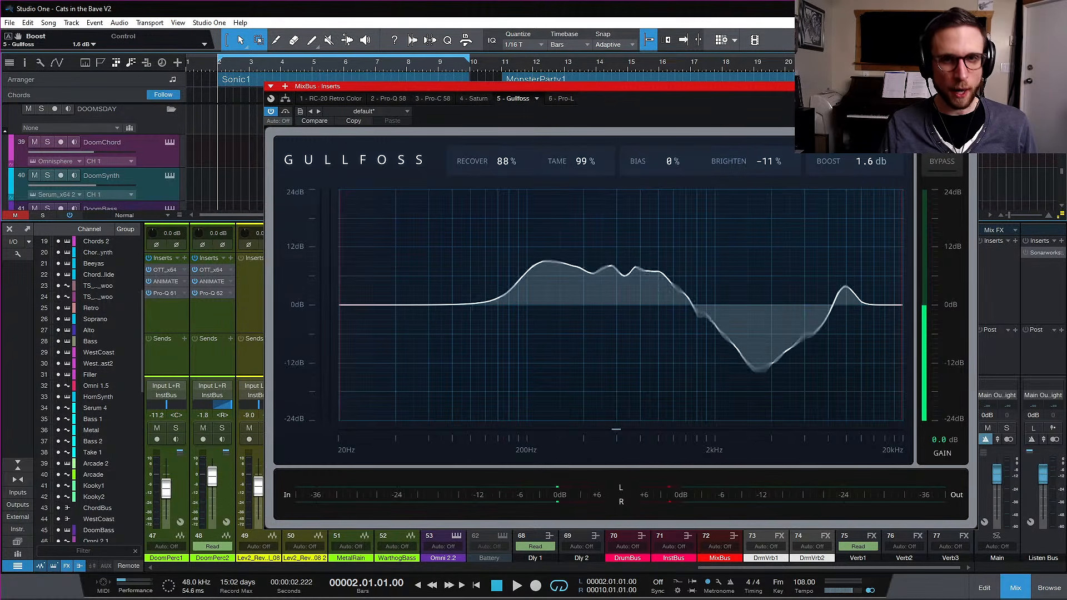
Close the Gullfoss window and hide the mixer to bring the SonicJam tracks of the arrangement into view
click(970, 86)
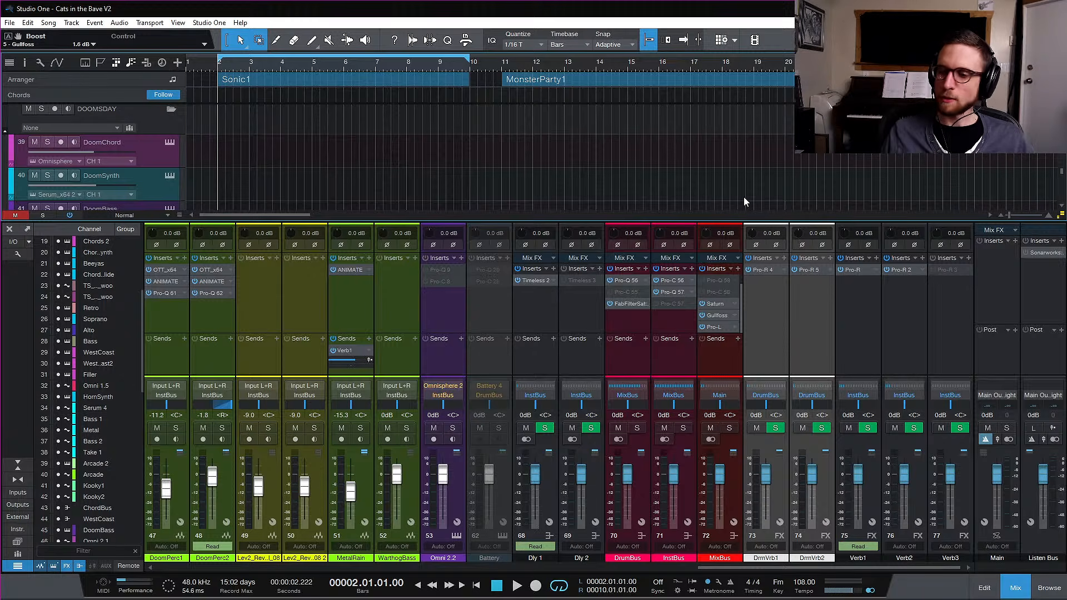
click(1021, 591)
scroll(631, 344, down, 3)
scroll(631, 344, up, 10)
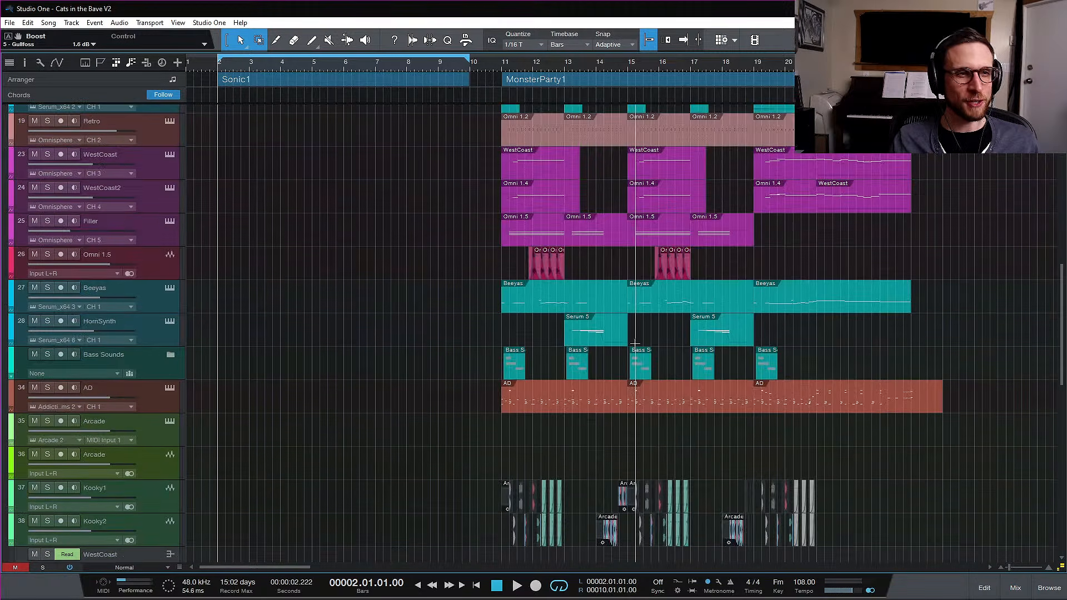
scroll(635, 343, up, 4)
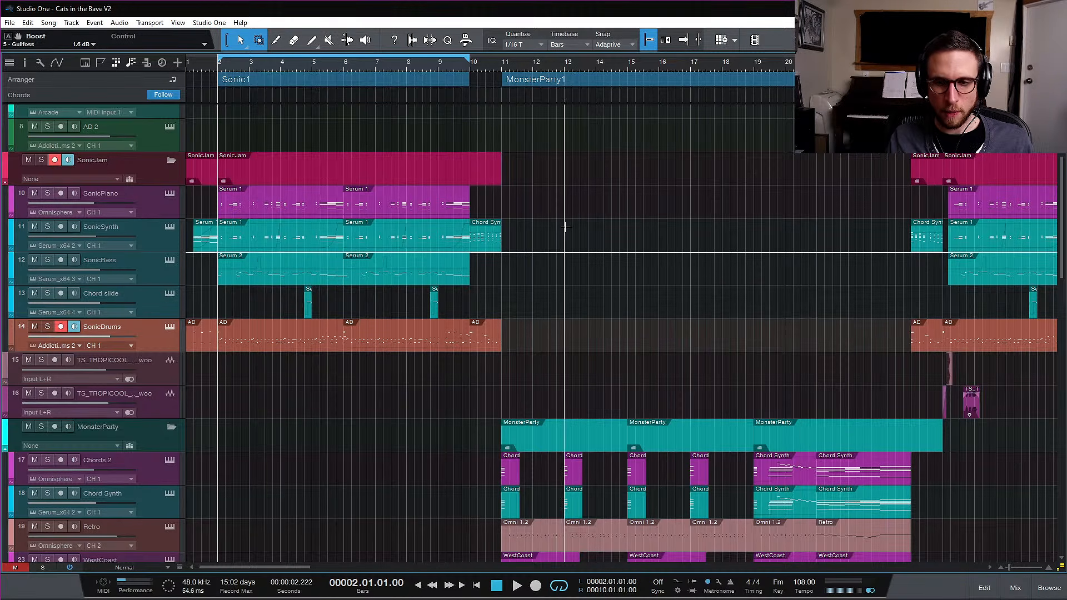
Select the SonicSynth track, view its Serum instrument, and close the instrument window
click(147, 205)
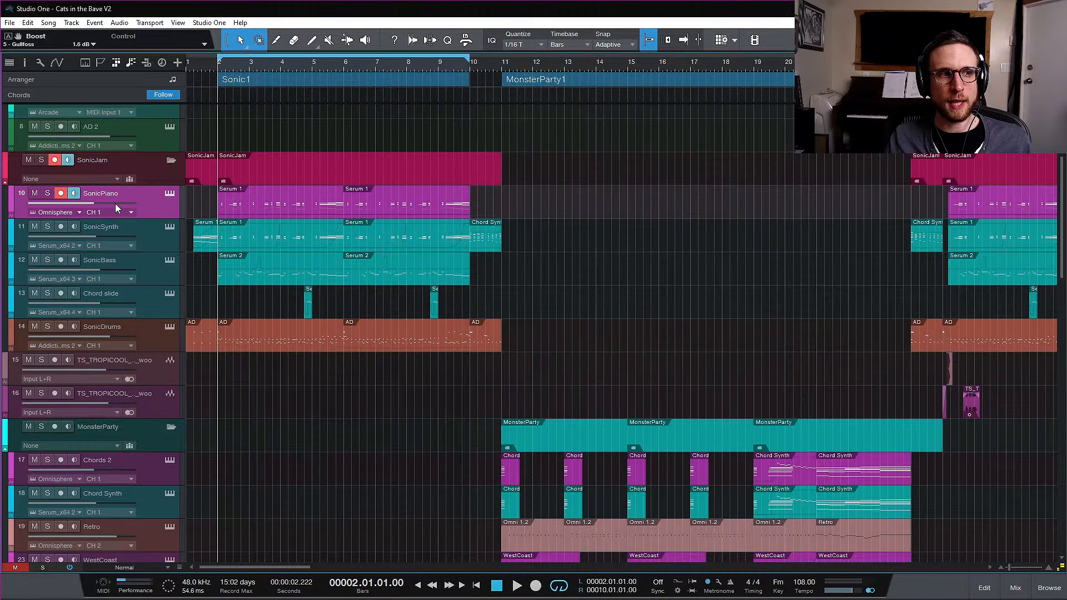
click(139, 231)
click(168, 228)
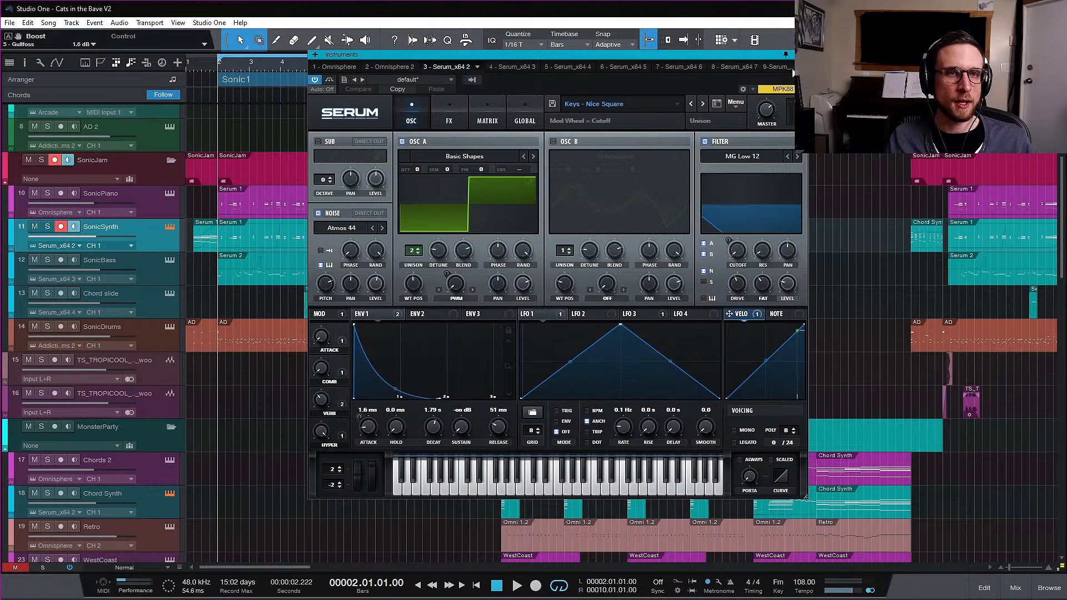
click(170, 227)
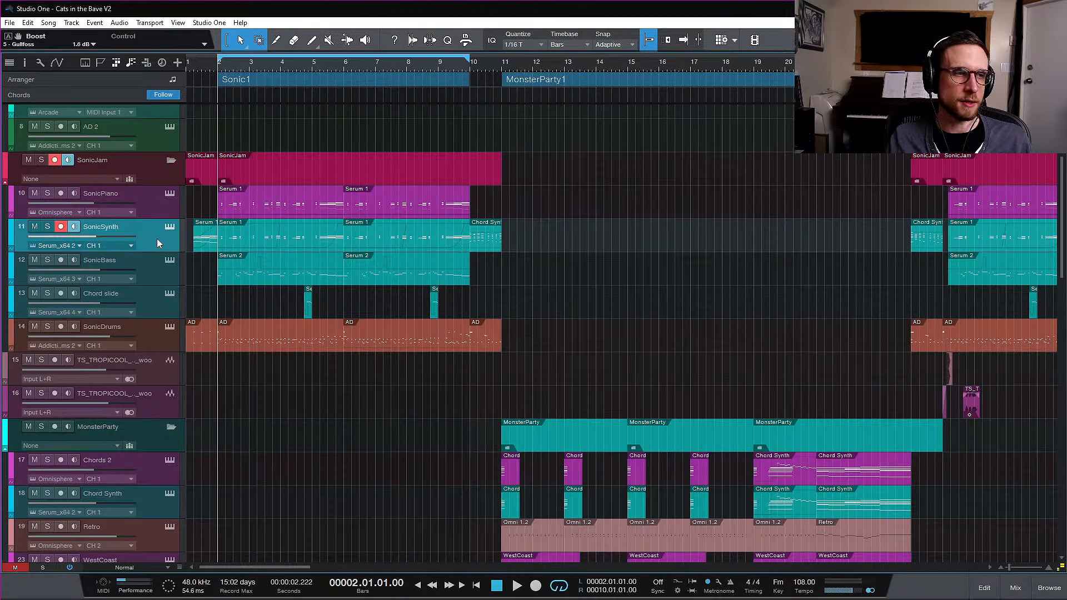
click(177, 62)
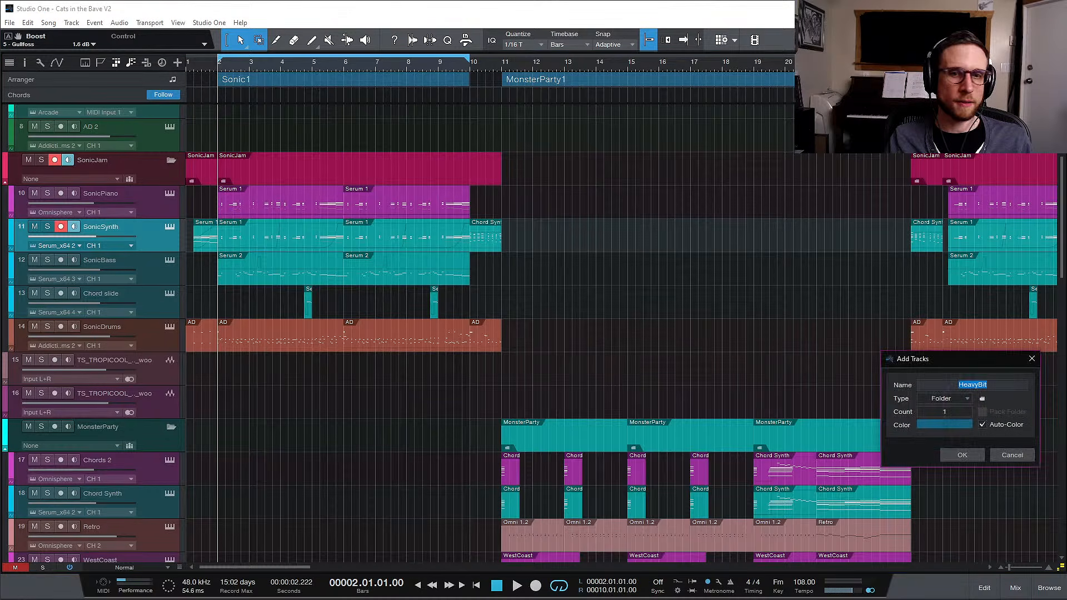
click(950, 399)
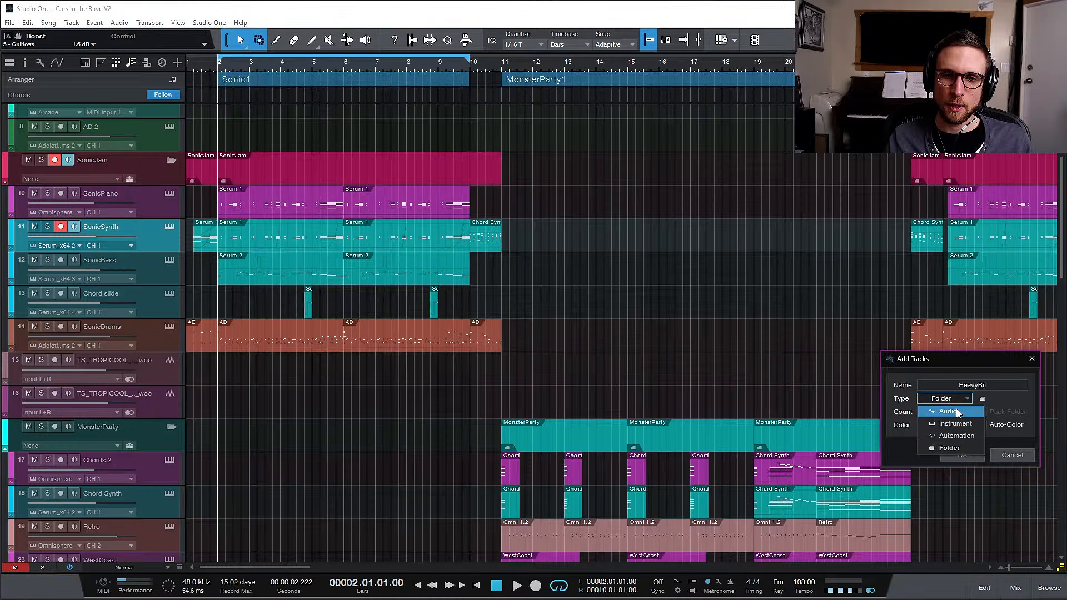
click(965, 425)
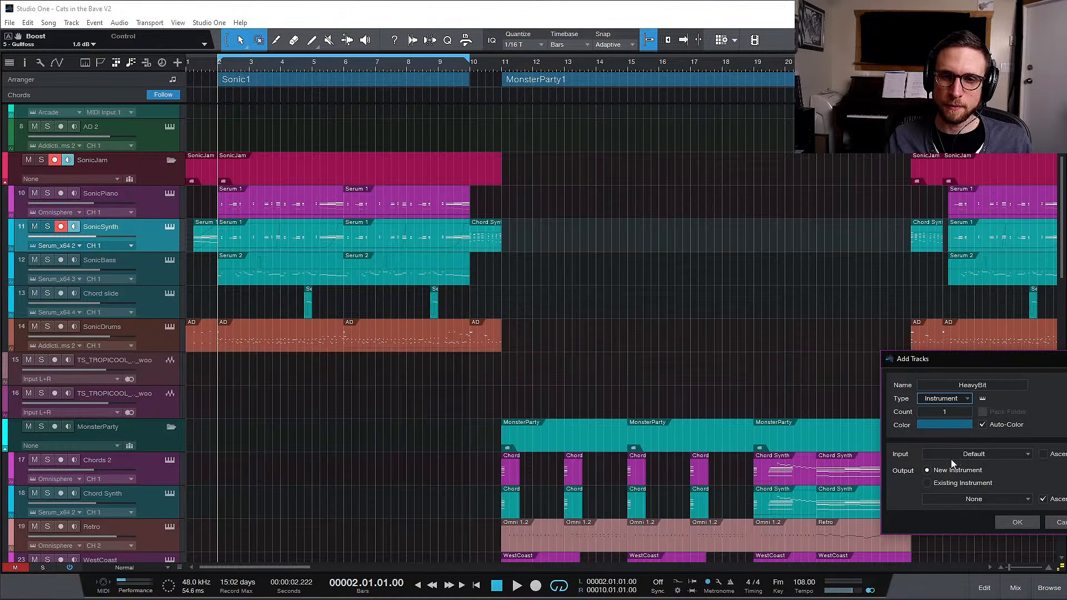
click(958, 398)
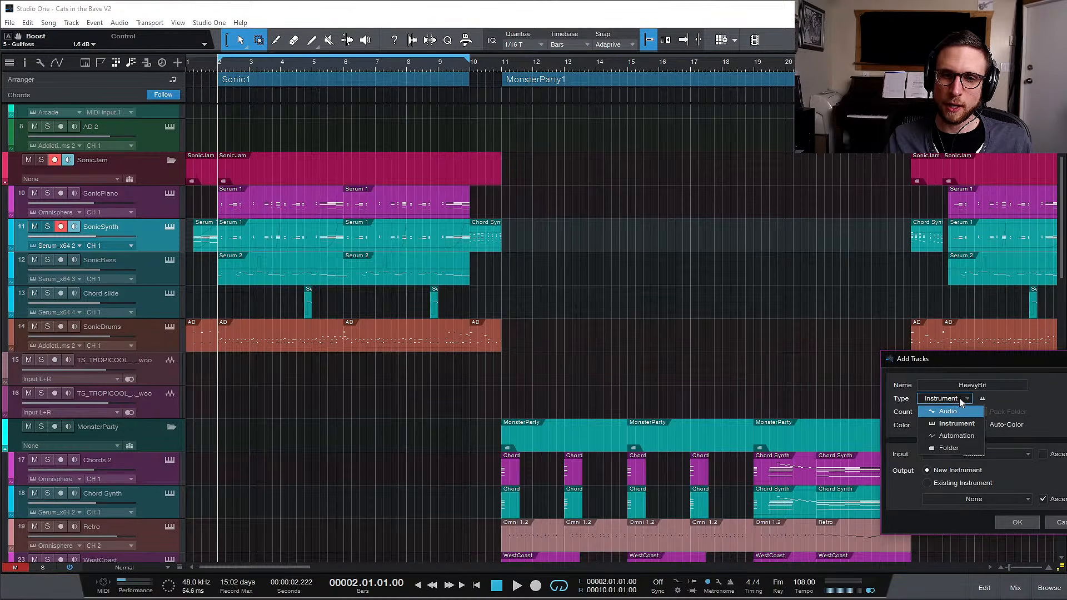
click(973, 425)
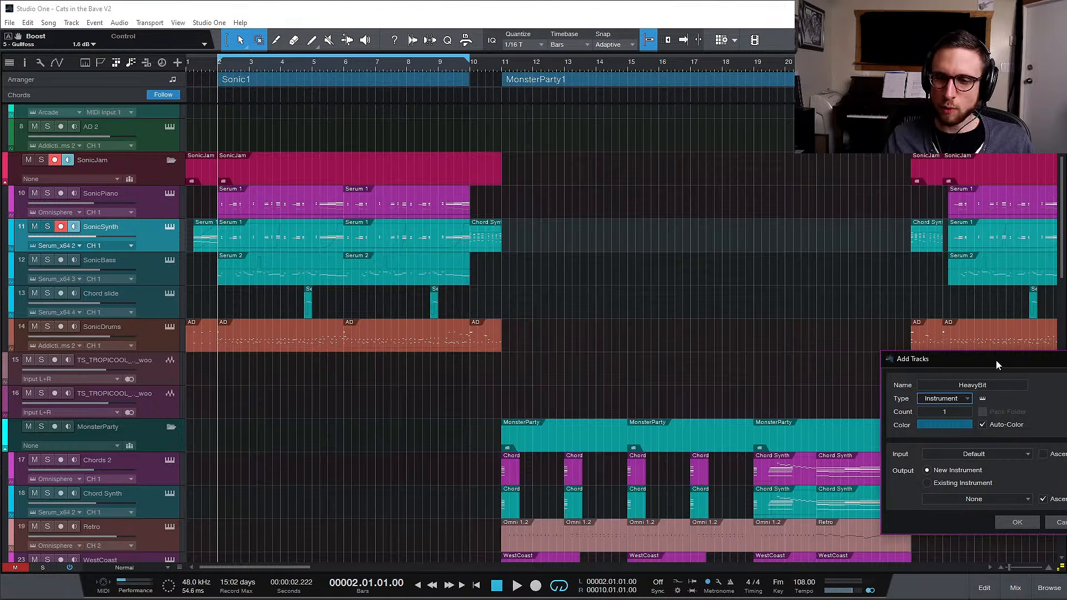
drag(997, 356, 759, 231)
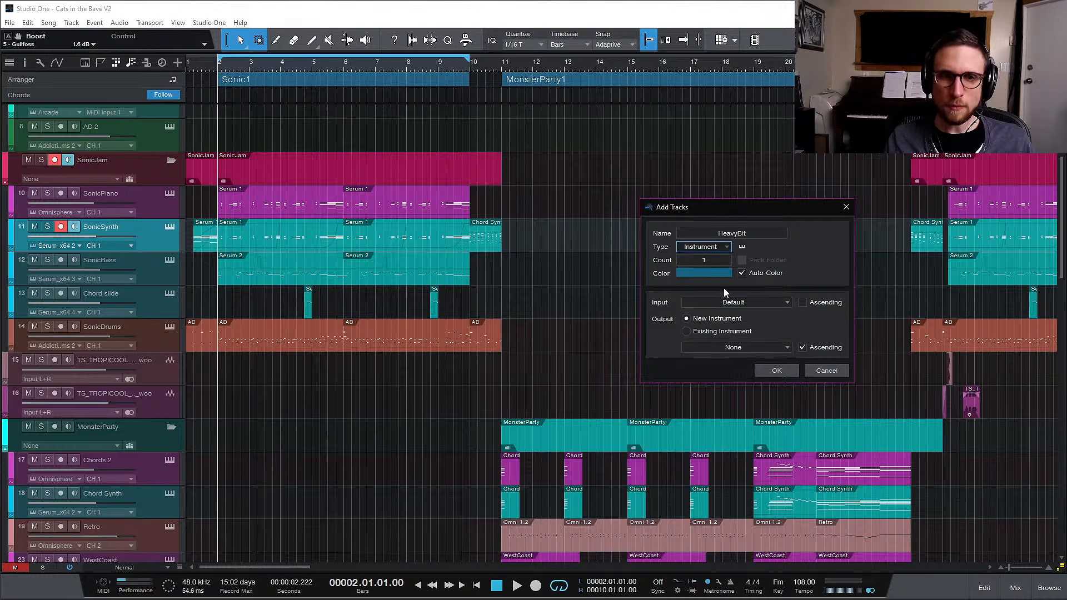
click(716, 332)
click(732, 347)
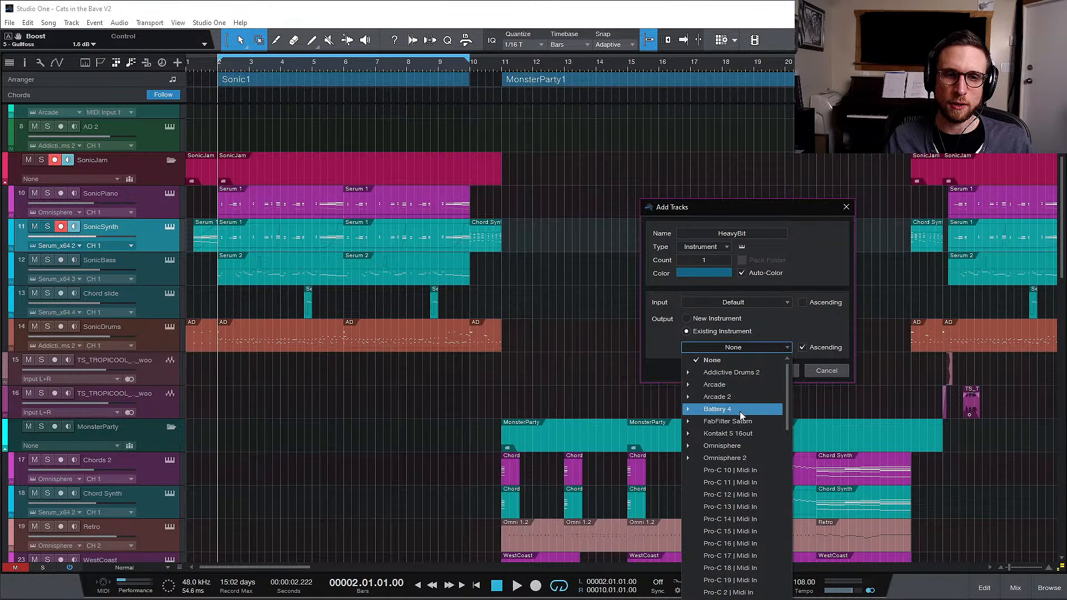
click(778, 360)
click(827, 372)
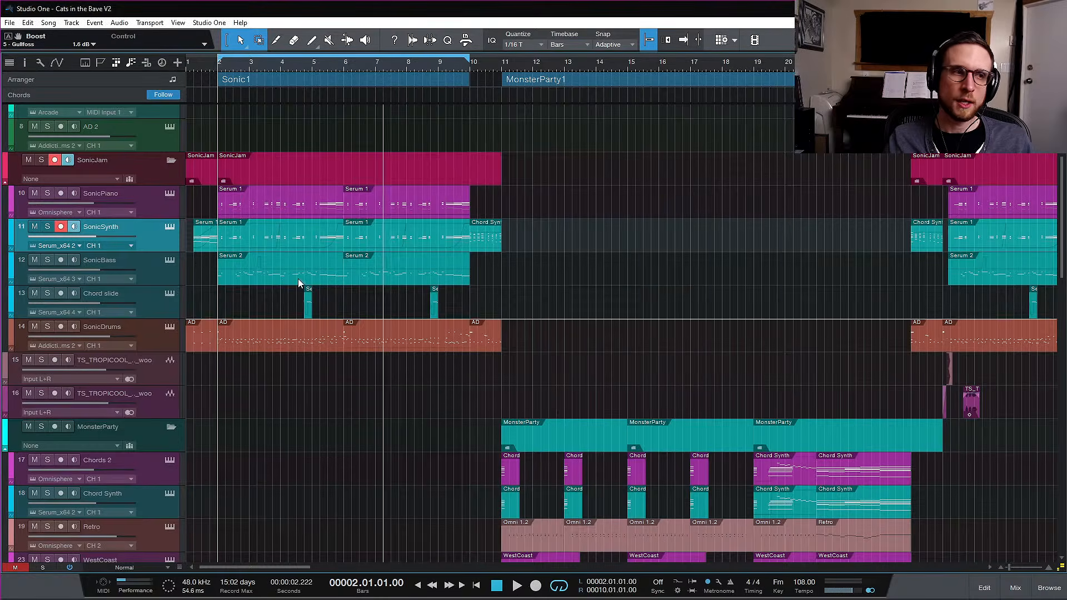
Duplicate the SonicSynth track without copying its instrument, and check the Serum instance assigned to the duplicate
right_click(159, 241)
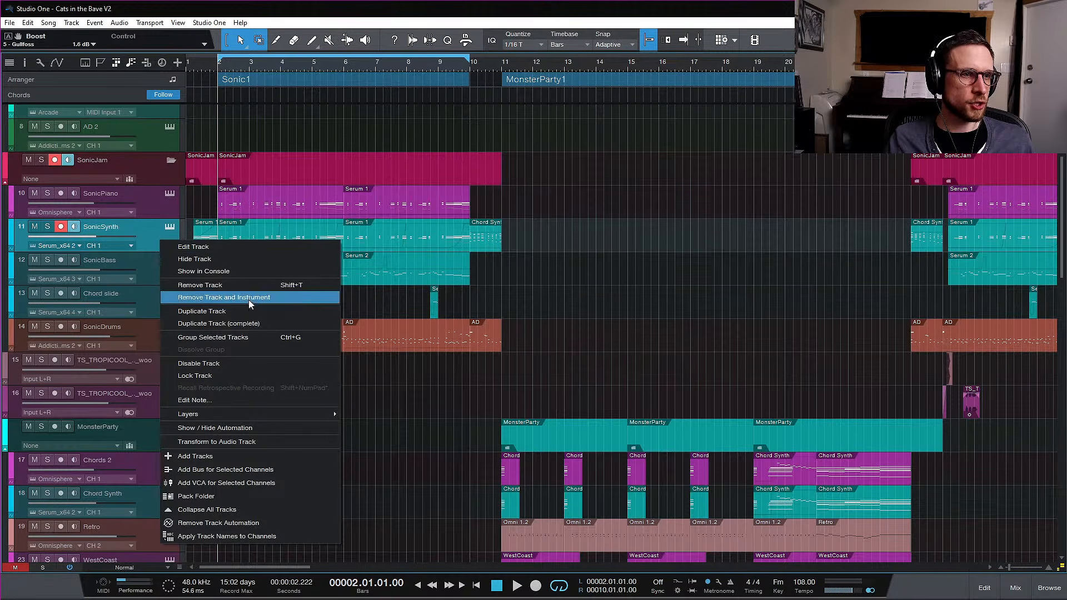
click(236, 312)
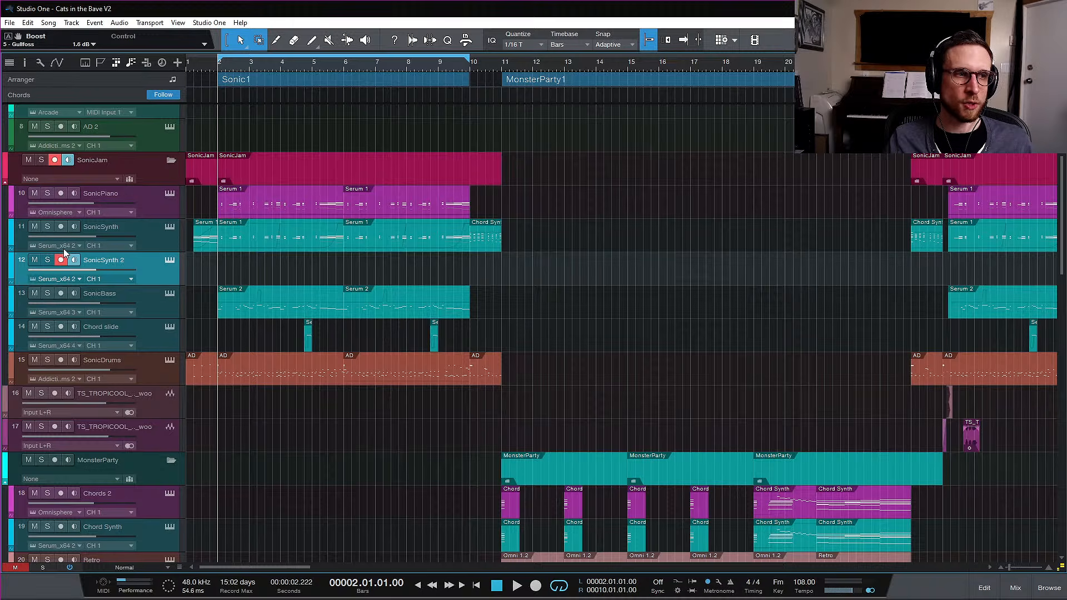
click(169, 259)
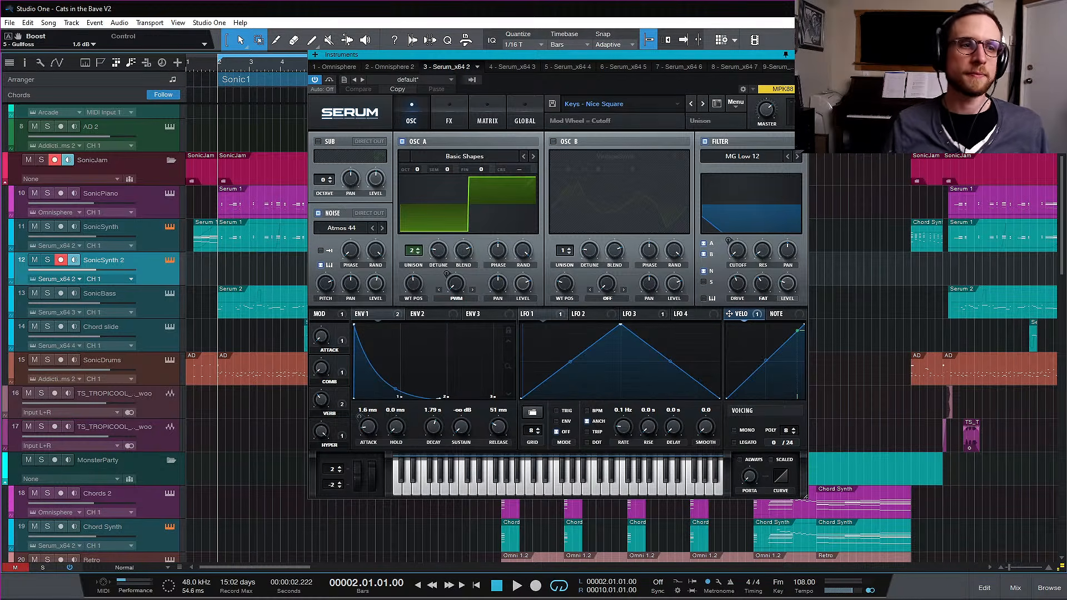
click(801, 55)
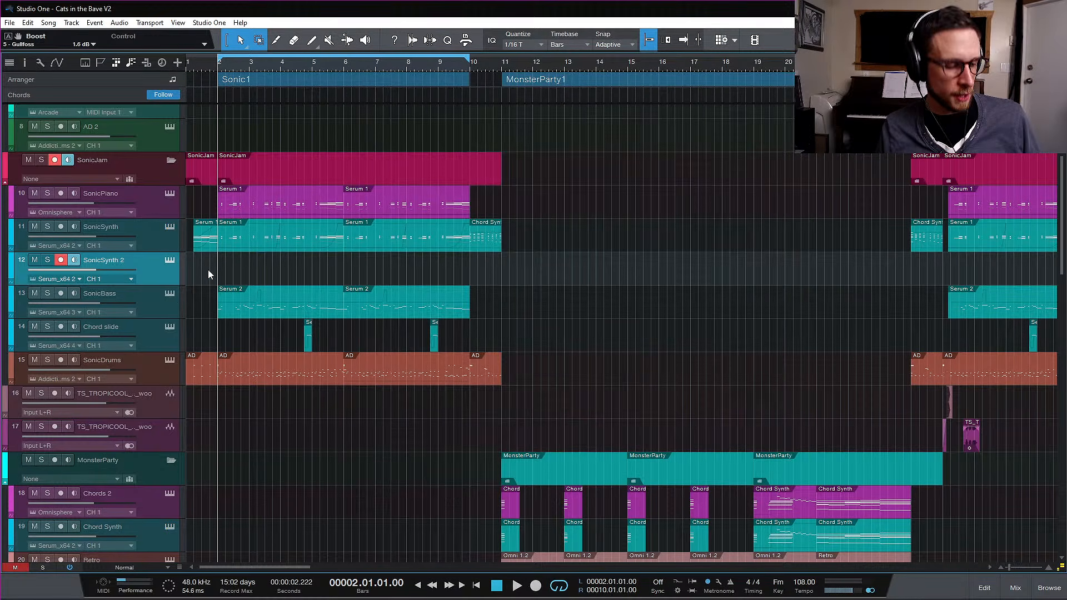